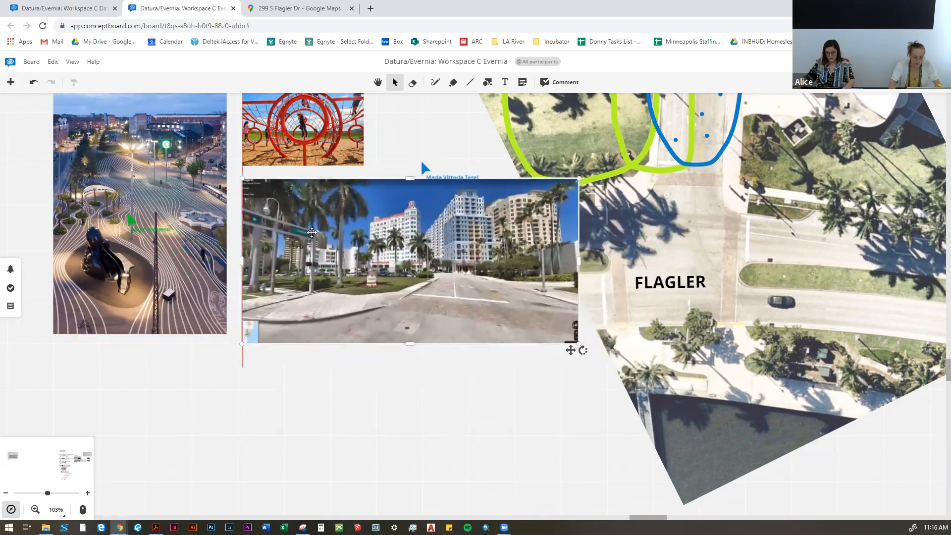
# Step: Resize the street-view photo so its bottom edge lines up with the neighbouring night plaza photo, and deselect it
pyautogui.moveTo(557, 338); pyautogui.dragTo(479, 322)
pyautogui.scroll(-3, 257, 380)
pyautogui.scroll(-4, 252, 379)
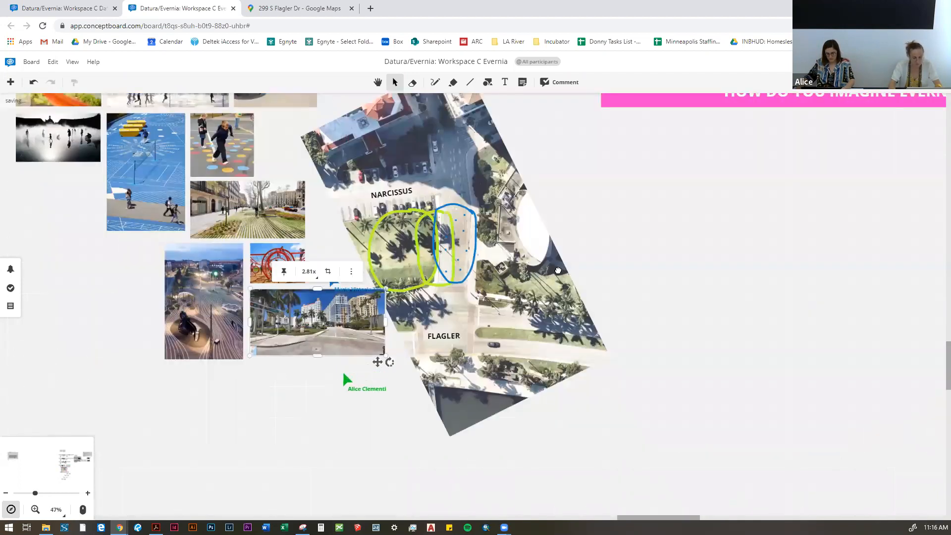
pyautogui.scroll(5, 253, 346)
pyautogui.scroll(3, 321, 376)
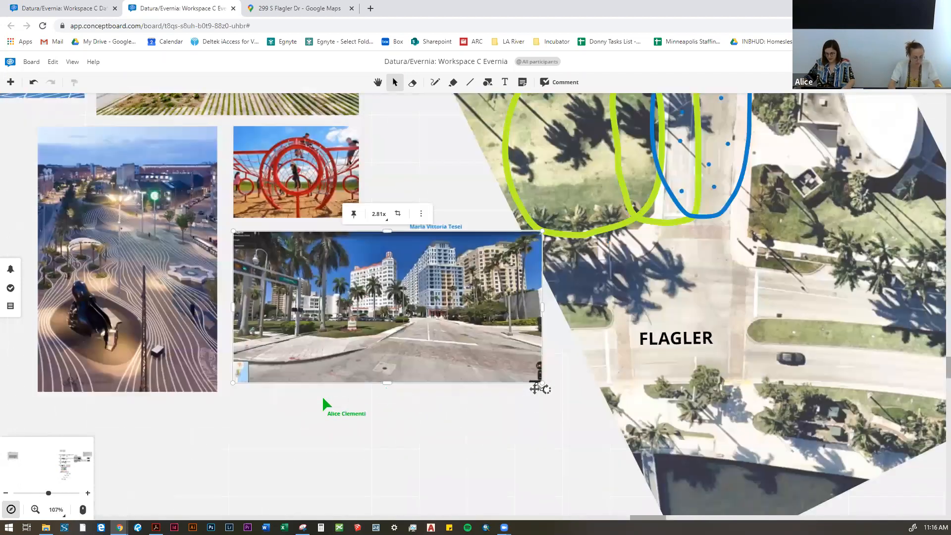
pyautogui.click(294, 429)
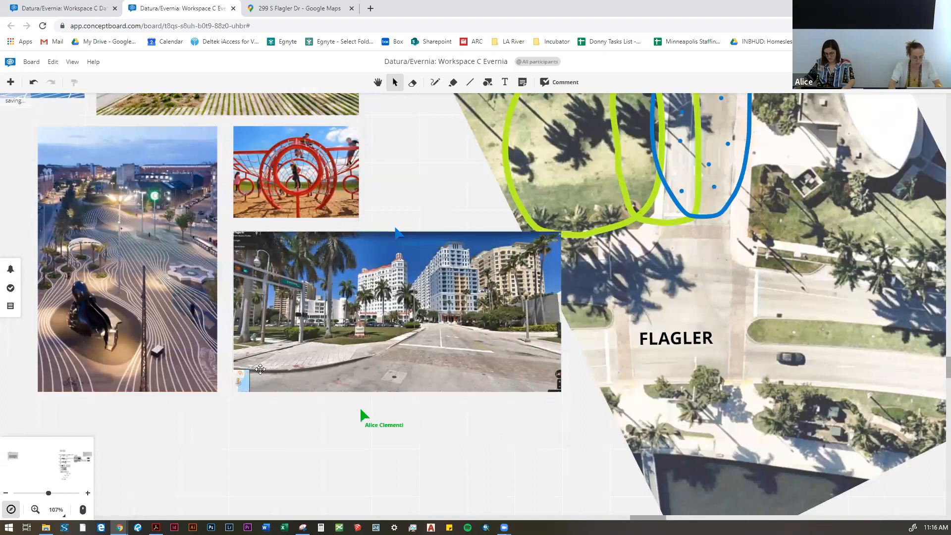
# Step: Set the pen to a 13 pt light-green stroke for marking up the street-view photo
pyautogui.scroll(-7, 297, 346)
pyautogui.scroll(4, 316, 279)
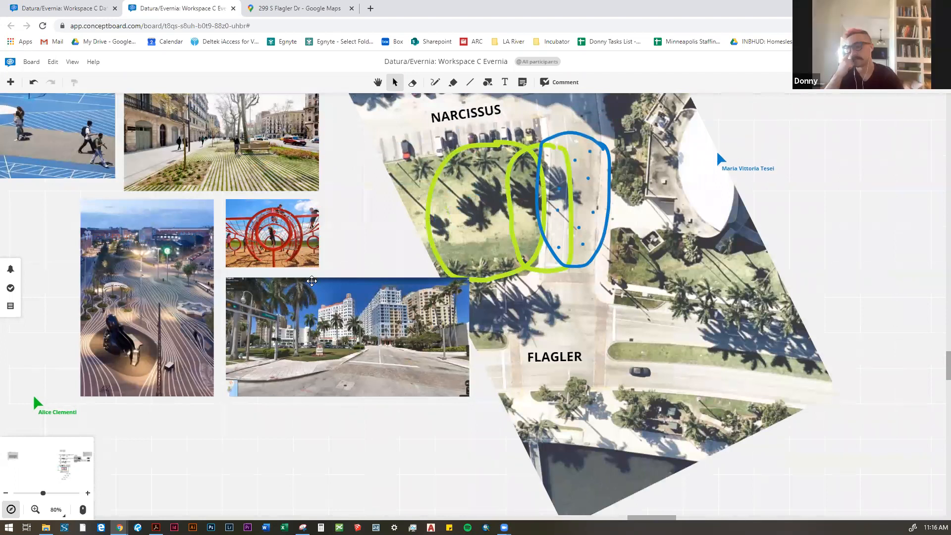
pyautogui.scroll(3, 329, 341)
pyautogui.scroll(5, 315, 375)
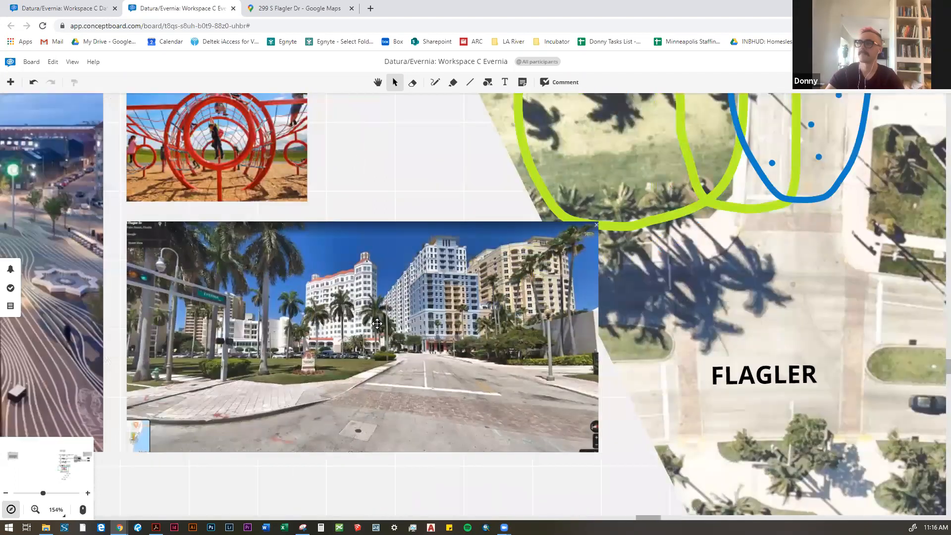
pyautogui.scroll(-6, 451, 309)
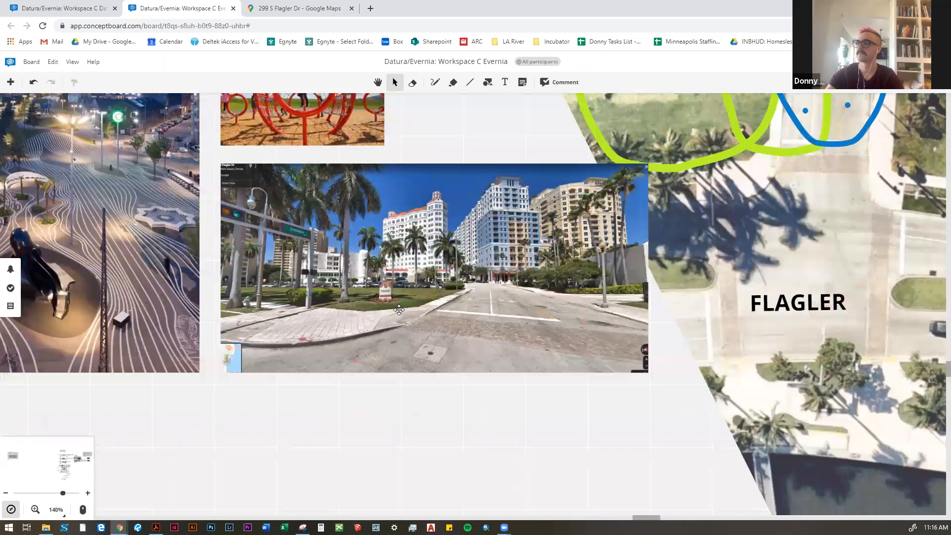
pyautogui.scroll(3, 433, 173)
pyautogui.scroll(2, 403, 306)
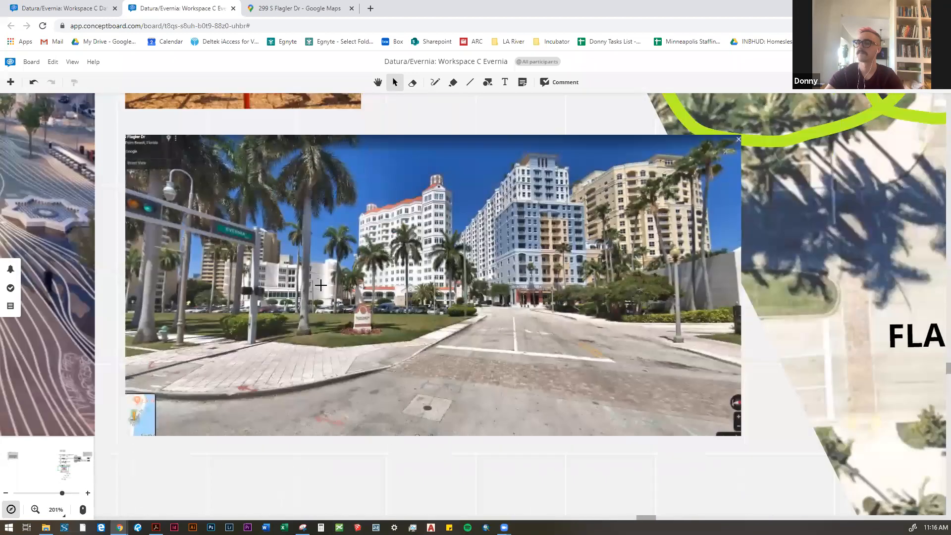
pyautogui.press('p')
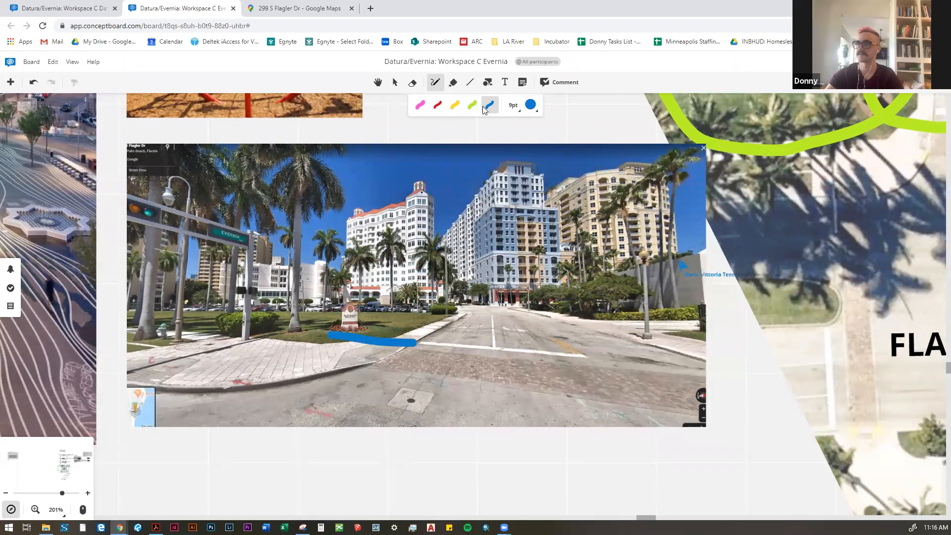
pyautogui.click(513, 105)
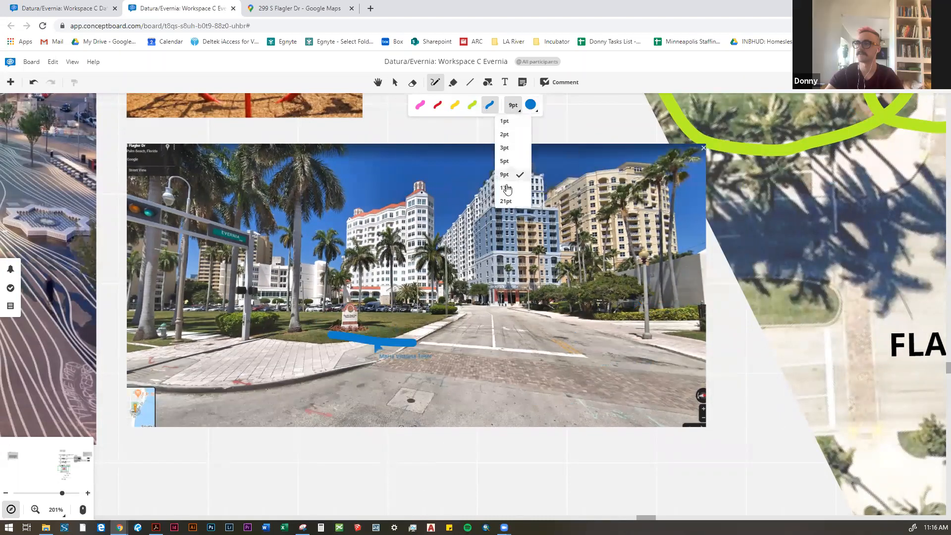
pyautogui.click(505, 187)
pyautogui.click(472, 105)
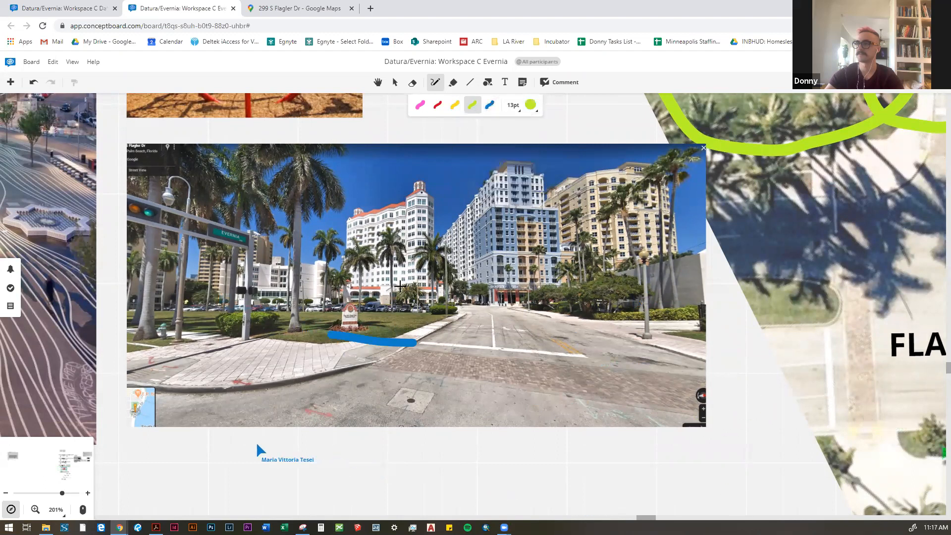
# Step: Draw a thick light-green loop around the lawn sign in the street-view photo and remove the blue stroke
pyautogui.moveTo(335, 331)
pyautogui.mouseDown()
pyautogui.moveTo(296, 327)
pyautogui.moveTo(374, 292)
pyautogui.moveTo(422, 311)
pyautogui.moveTo(380, 333)
pyautogui.moveTo(338, 334)
pyautogui.mouseUp()
pyautogui.hotkey('ctrl', 'z')
pyautogui.hotkey('ctrl', 'z')
pyautogui.hotkey('ctrl', 'y')
# Step: Set the pen thickness to 5 pt and delete the thick green loop around the lawn sign
pyautogui.click(513, 105)
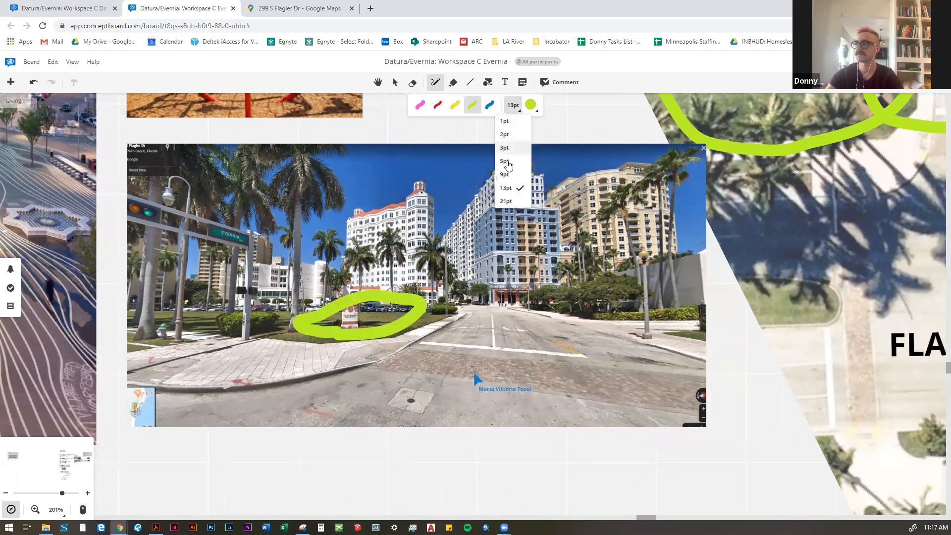
pyautogui.click(509, 167)
pyautogui.click(453, 83)
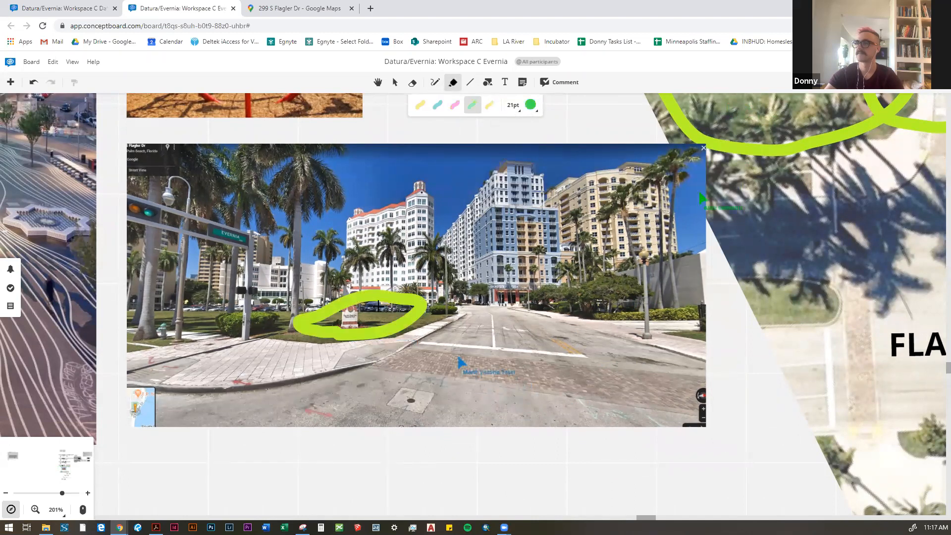
pyautogui.click(395, 82)
pyautogui.click(272, 216)
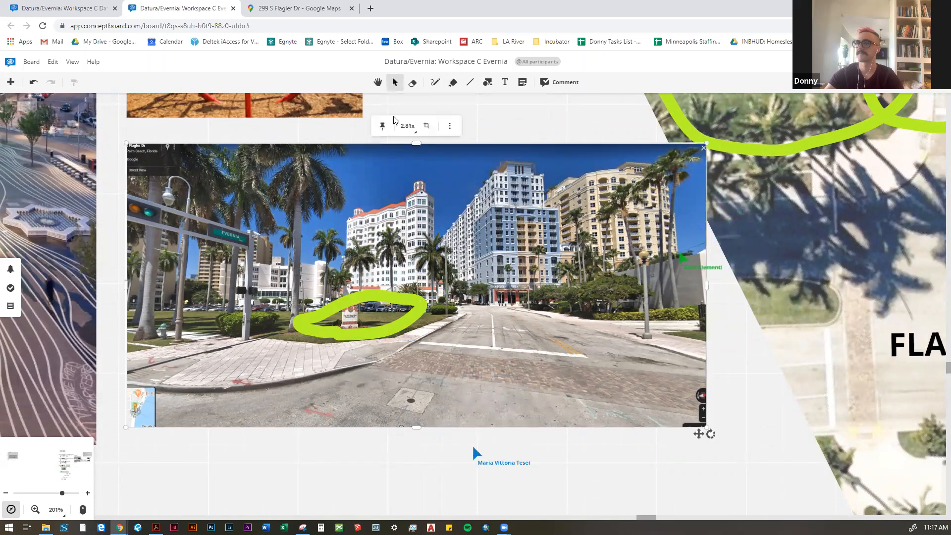
pyautogui.click(425, 341)
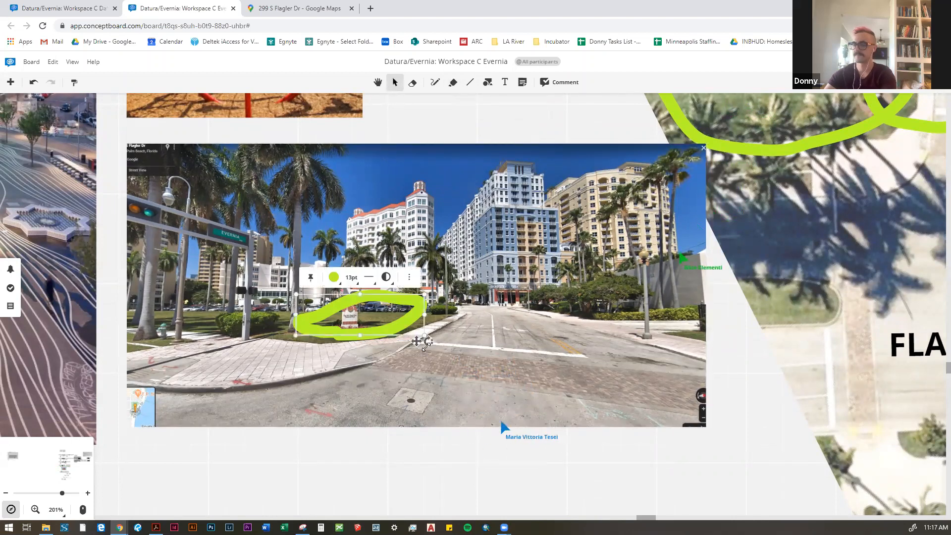
pyautogui.press('Delete')
# Step: Draw a 5 pt light-green loop around the lawn sign and sketch a small red figure above it
pyautogui.click(433, 82)
pyautogui.moveTo(298, 318); pyautogui.dragTo(348, 285)
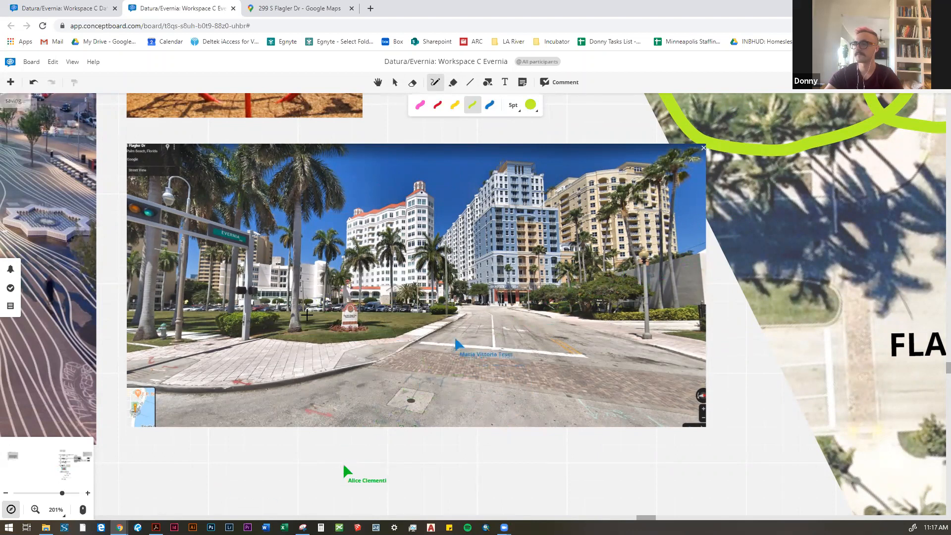
pyautogui.moveTo(403, 299)
pyautogui.mouseDown()
pyautogui.moveTo(369, 338)
pyautogui.moveTo(304, 320)
pyautogui.moveTo(416, 303)
pyautogui.mouseUp()
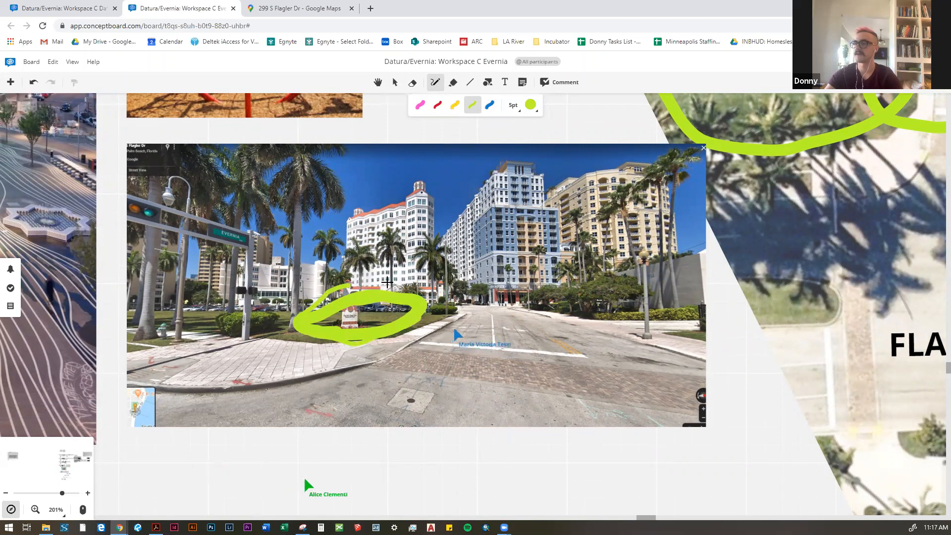
pyautogui.click(437, 104)
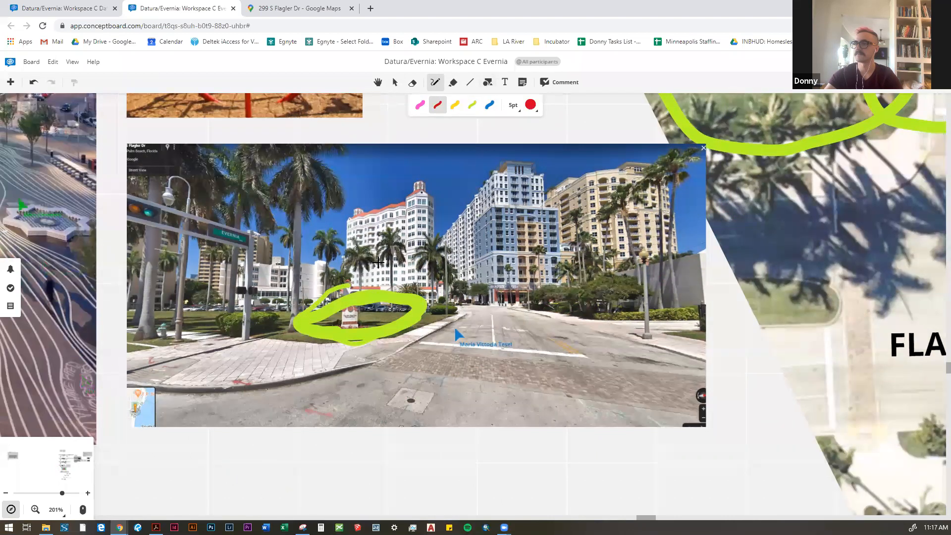
pyautogui.moveTo(379, 292); pyautogui.dragTo(379, 294)
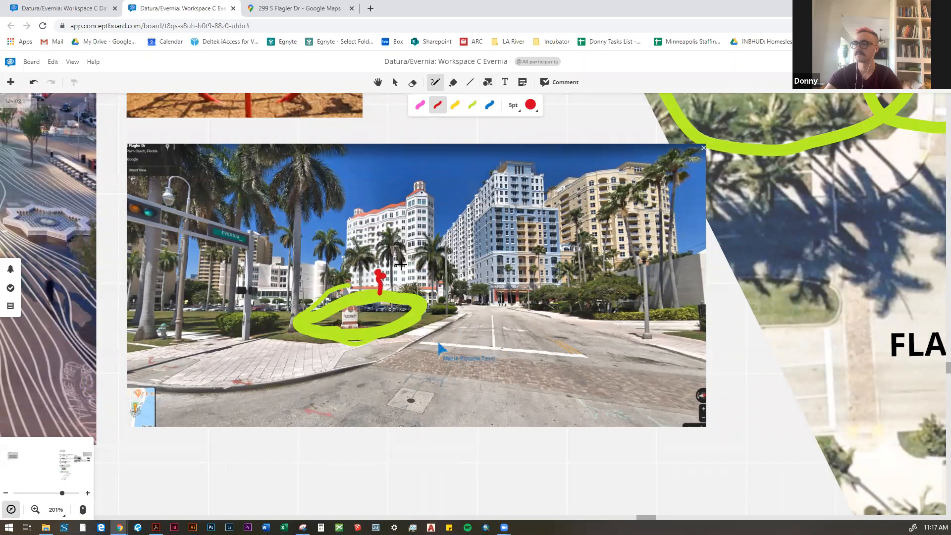
# Step: Examine the roadway and the planted sidewalk edge along the right side of the street in the photo
pyautogui.scroll(1, 397, 256)
pyautogui.scroll(-1, 377, 262)
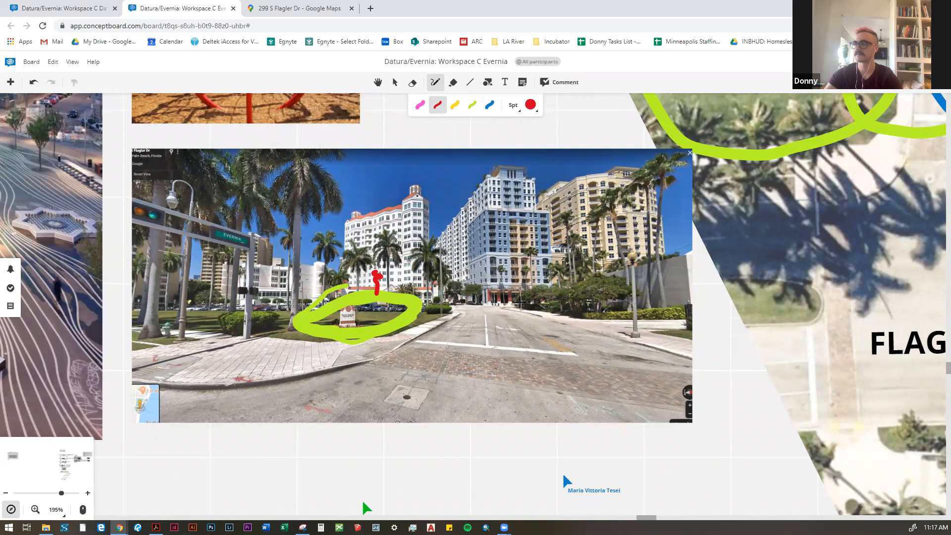
pyautogui.scroll(-2, 520, 301)
pyautogui.scroll(-5, 468, 307)
pyautogui.scroll(3, 446, 312)
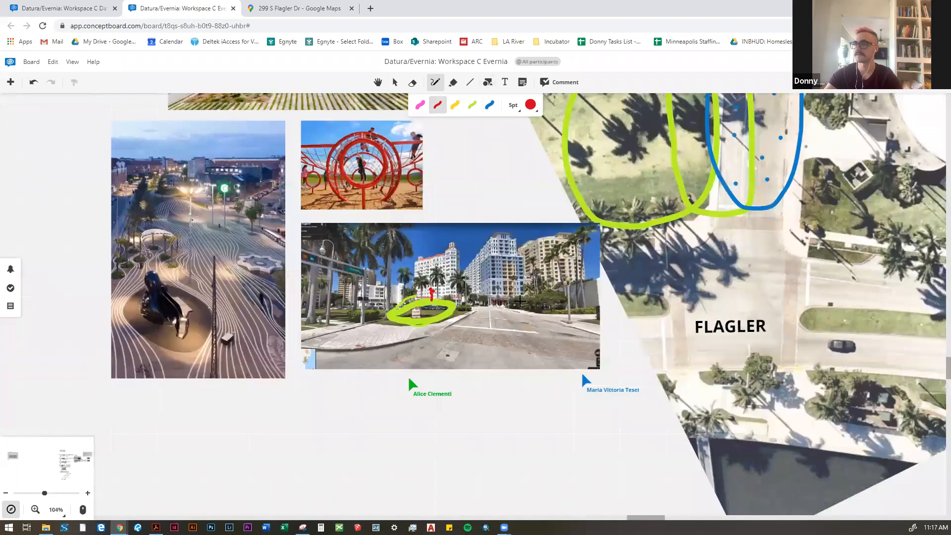
pyautogui.scroll(3, 428, 317)
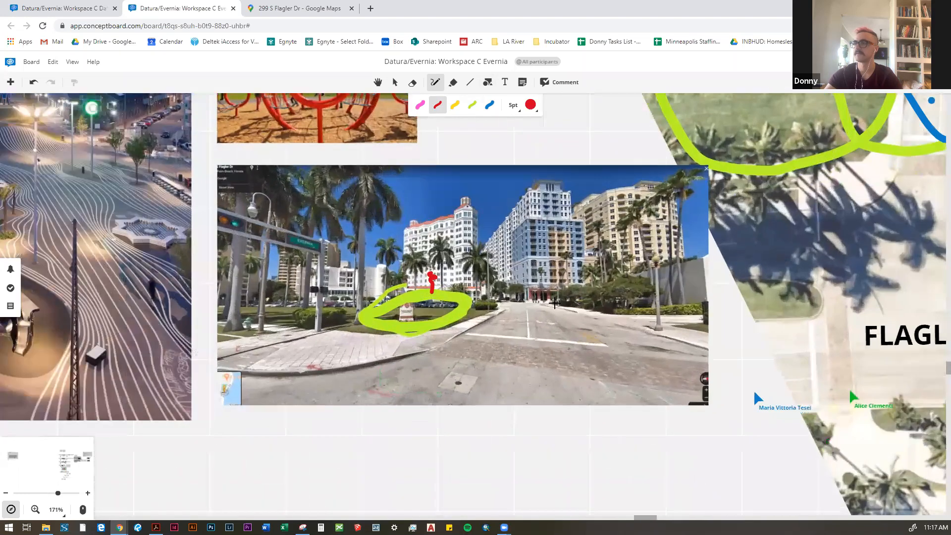
pyautogui.hscroll(3, 407, 269)
pyautogui.hscroll(2, 407, 269)
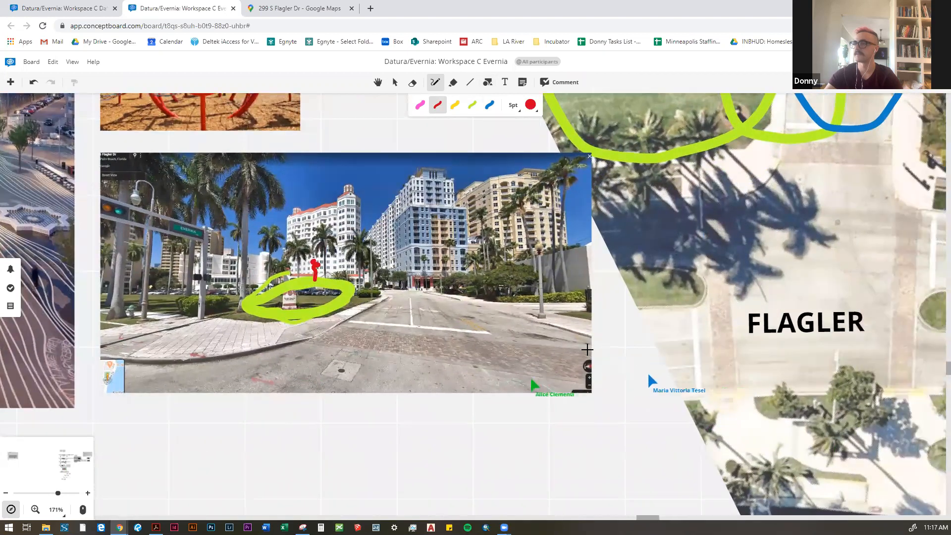
pyautogui.scroll(6, 510, 292)
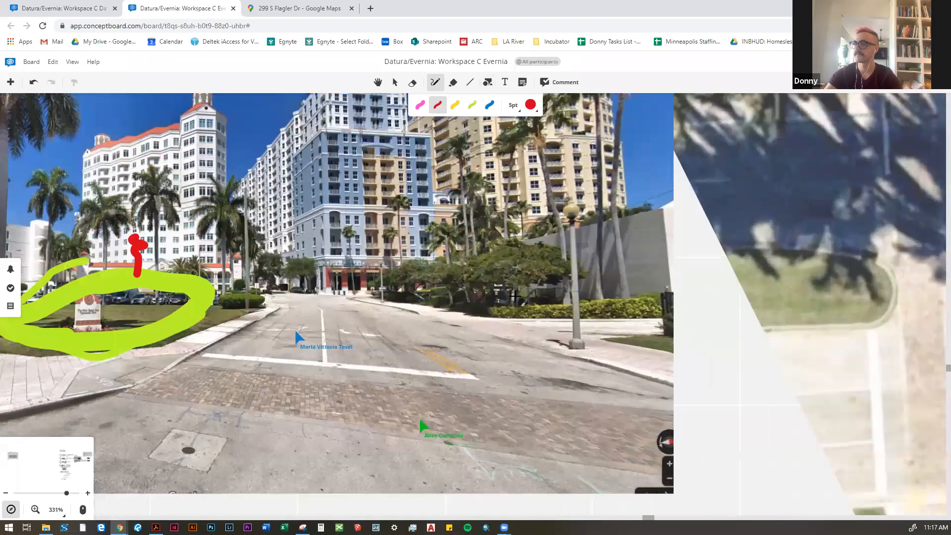
pyautogui.moveTo(479, 297); pyautogui.dragTo(485, 325)
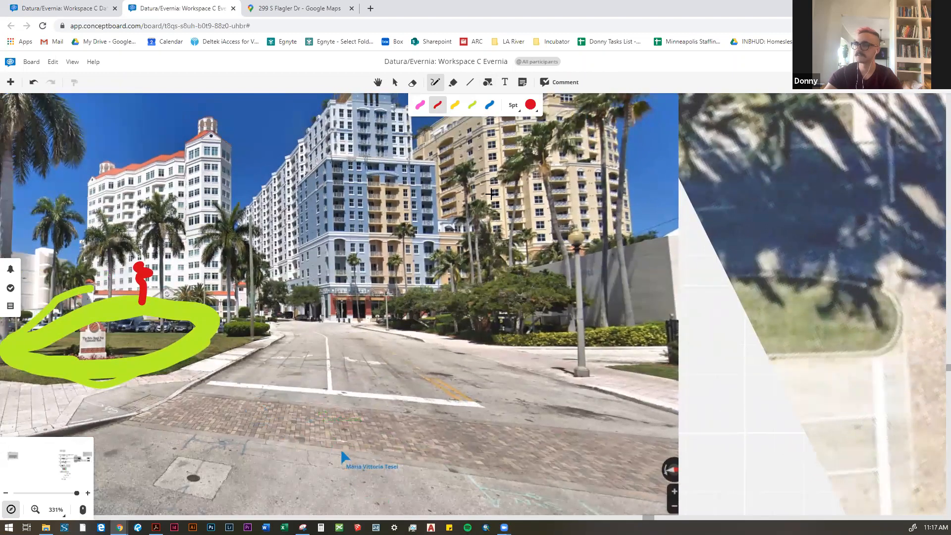
pyautogui.moveTo(573, 339); pyautogui.dragTo(509, 306)
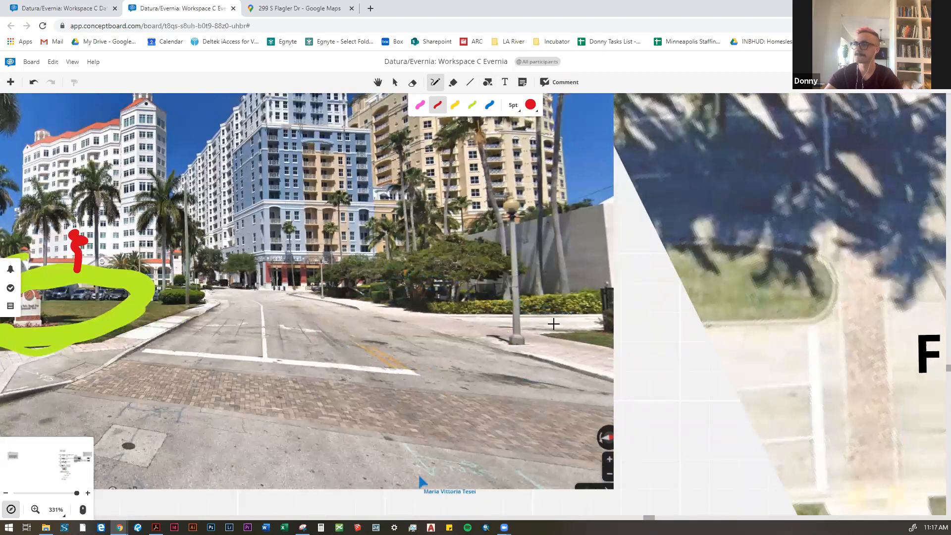
pyautogui.scroll(-2, 453, 302)
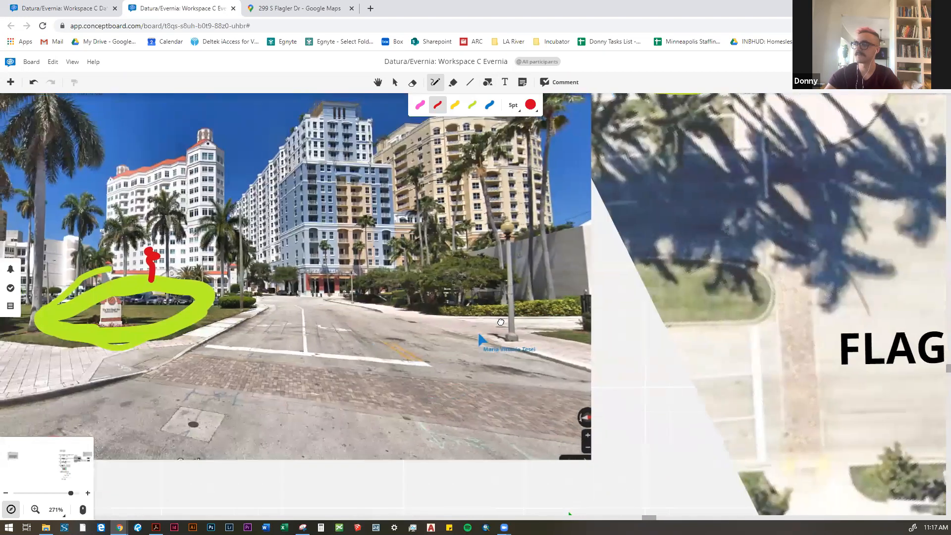
pyautogui.moveTo(453, 302); pyautogui.dragTo(498, 319)
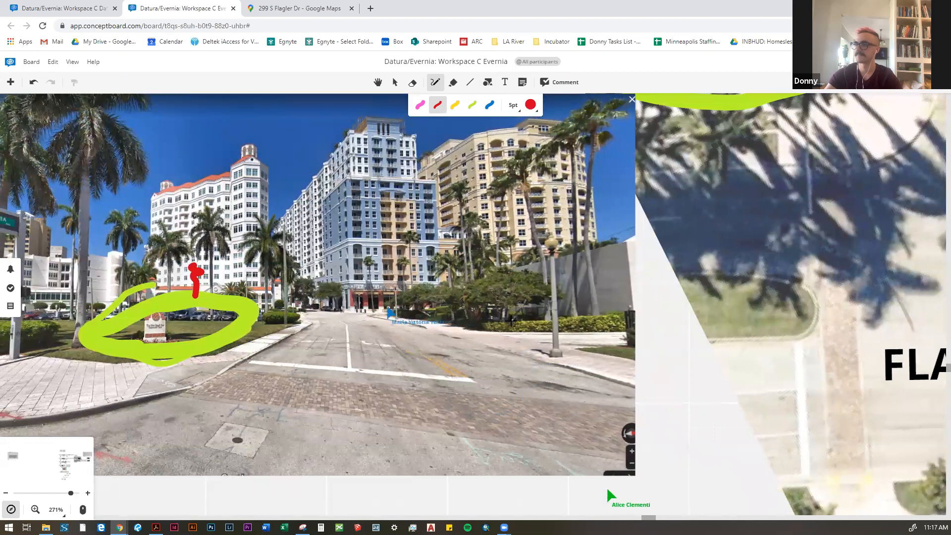
pyautogui.scroll(1, 501, 318)
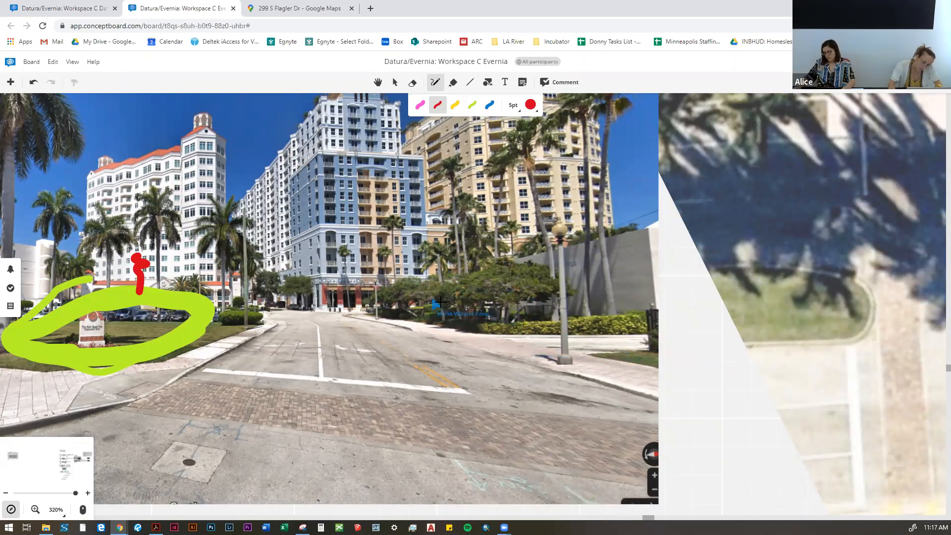
pyautogui.scroll(-1, 434, 306)
pyautogui.scroll(1, 455, 316)
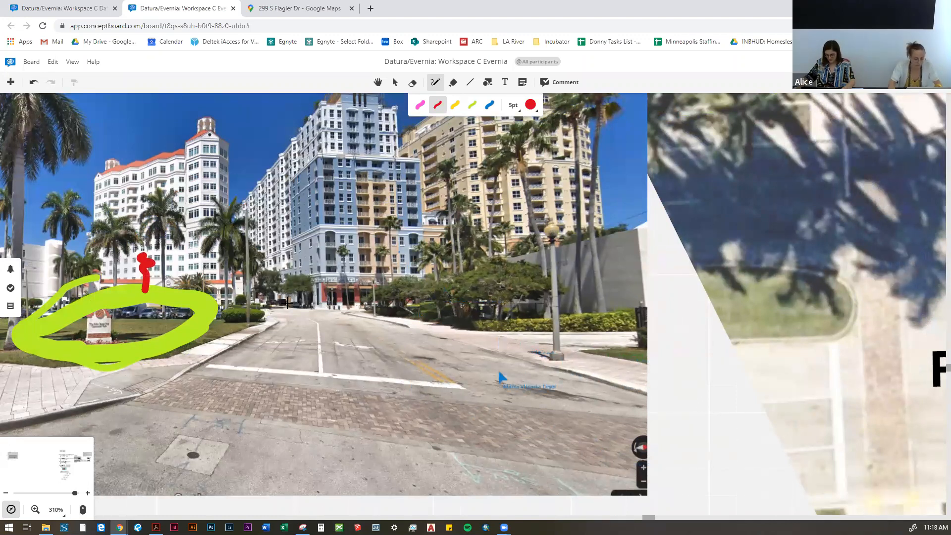
pyautogui.moveTo(378, 325); pyautogui.dragTo(359, 323)
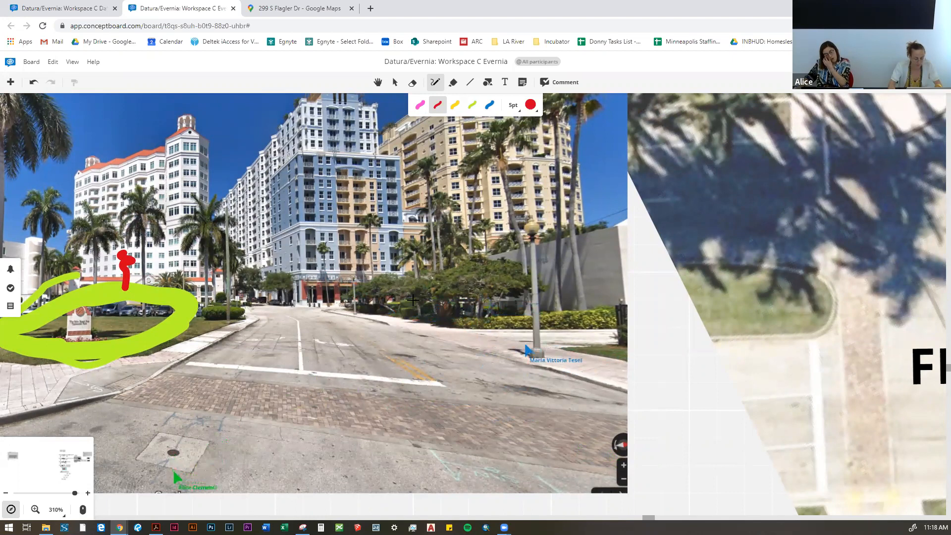
pyautogui.moveTo(416, 310); pyautogui.dragTo(429, 328)
# Step: Sketch three Y-shaped light-green trees at 5 pt along the right side of the street in the photo
pyautogui.moveTo(344, 340); pyautogui.dragTo(342, 298)
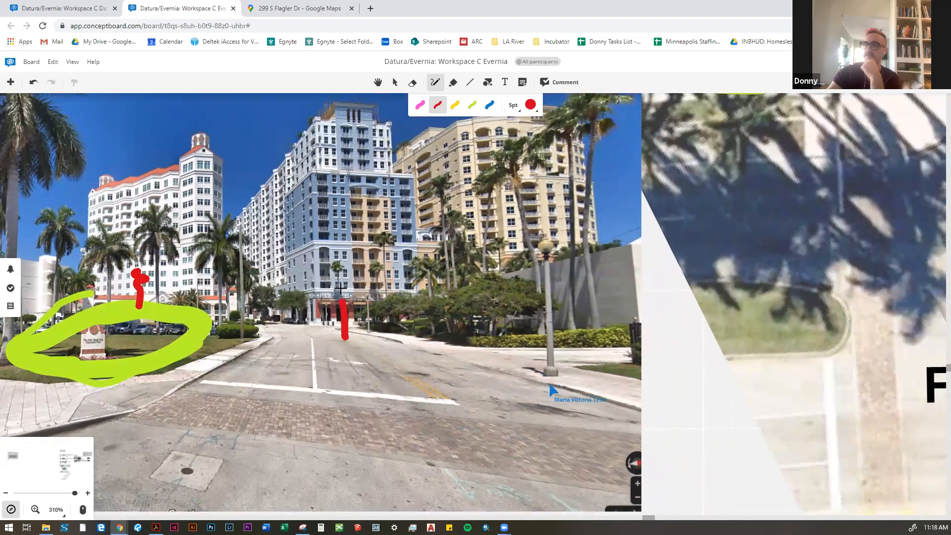
pyautogui.hotkey('ctrl', 'z')
pyautogui.click(473, 105)
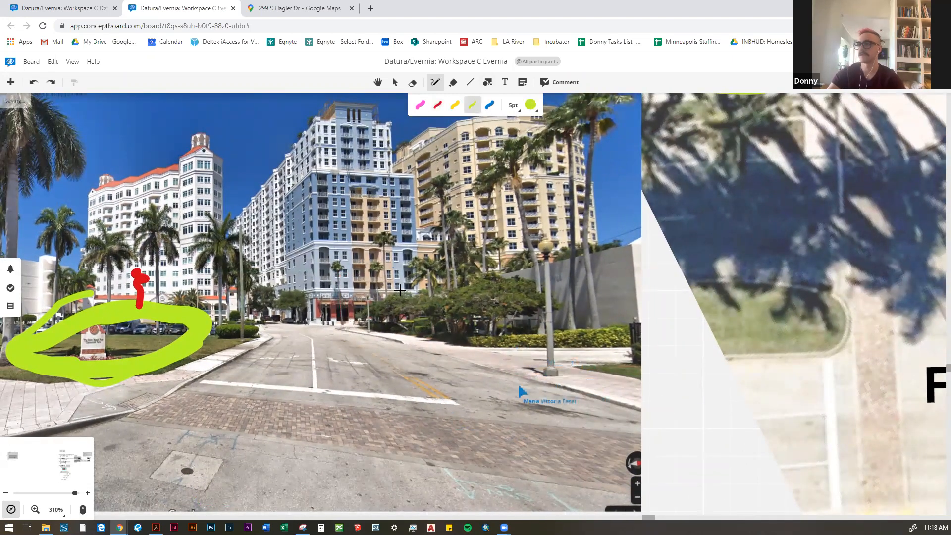
pyautogui.moveTo(360, 322); pyautogui.dragTo(357, 254)
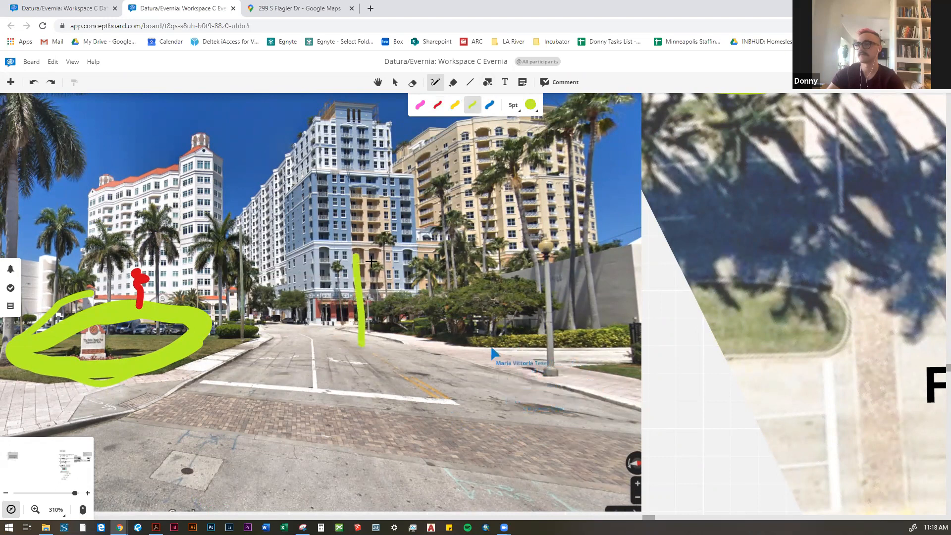
pyautogui.moveTo(363, 316); pyautogui.dragTo(381, 234)
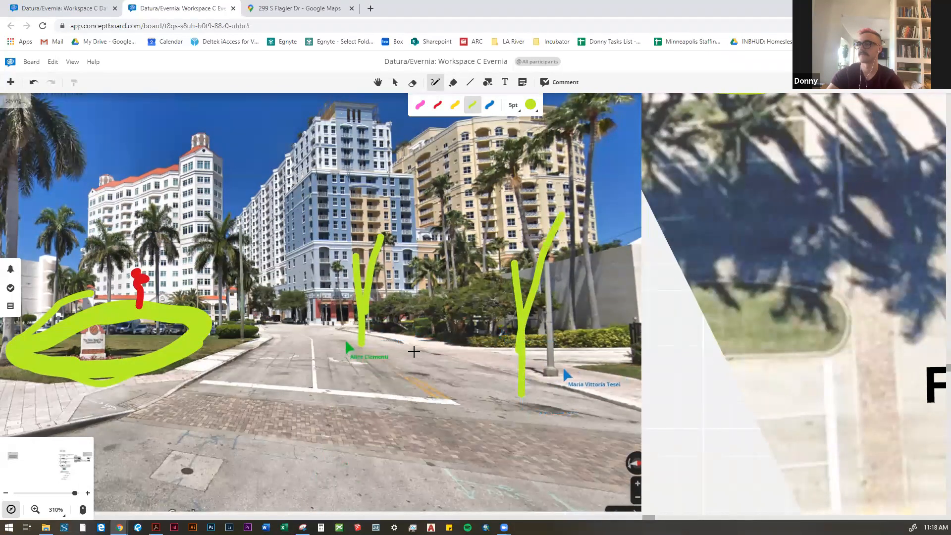
pyautogui.moveTo(415, 354); pyautogui.dragTo(418, 261)
pyautogui.moveTo(465, 214)
pyautogui.mouseDown()
pyautogui.moveTo(417, 302)
pyautogui.moveTo(396, 229)
pyautogui.mouseUp()
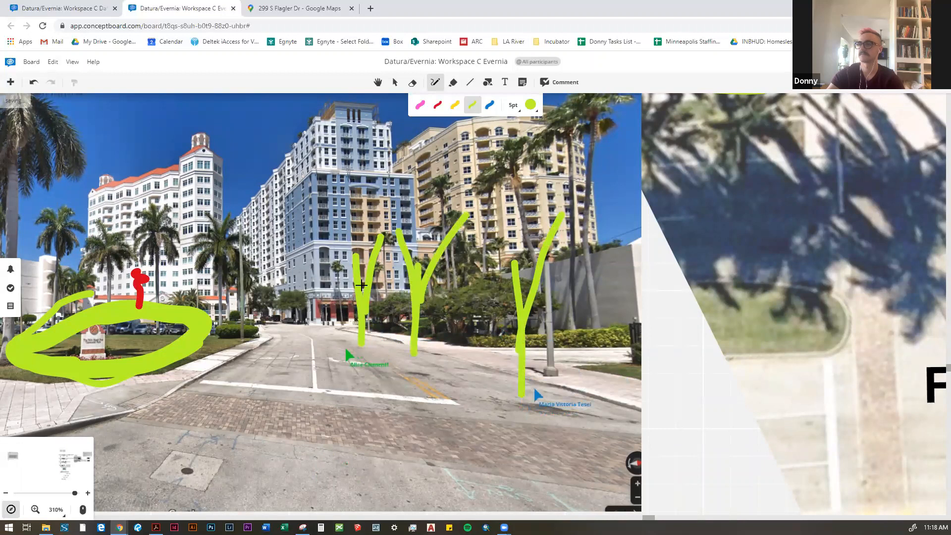
# Step: Add a fourth Y-shaped light-green tree farther down the street in the photo and draw two red lines converging along the roadway
pyautogui.moveTo(343, 339)
pyautogui.mouseDown()
pyautogui.moveTo(328, 235)
pyautogui.moveTo(353, 286)
pyautogui.mouseUp()
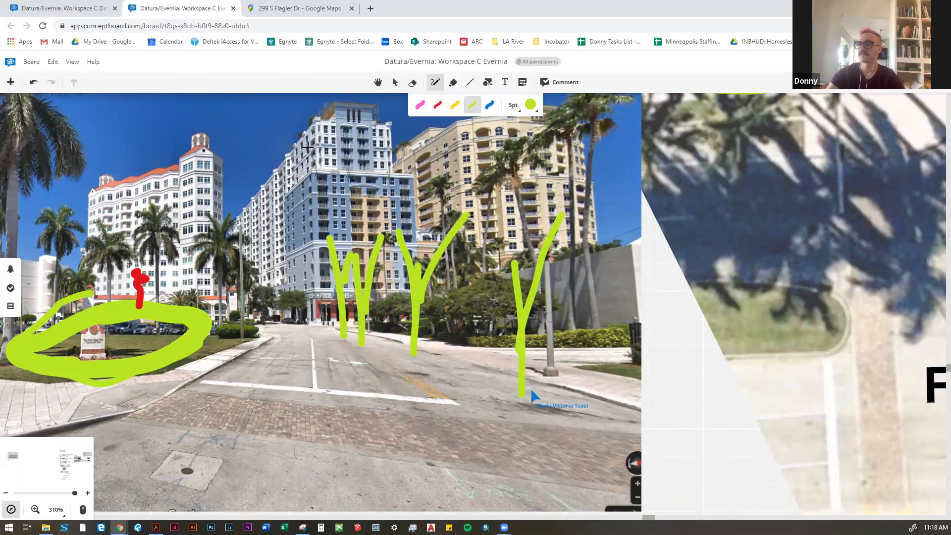
pyautogui.click(437, 106)
pyautogui.moveTo(275, 348); pyautogui.dragTo(260, 380)
pyautogui.moveTo(318, 330); pyautogui.dragTo(353, 396)
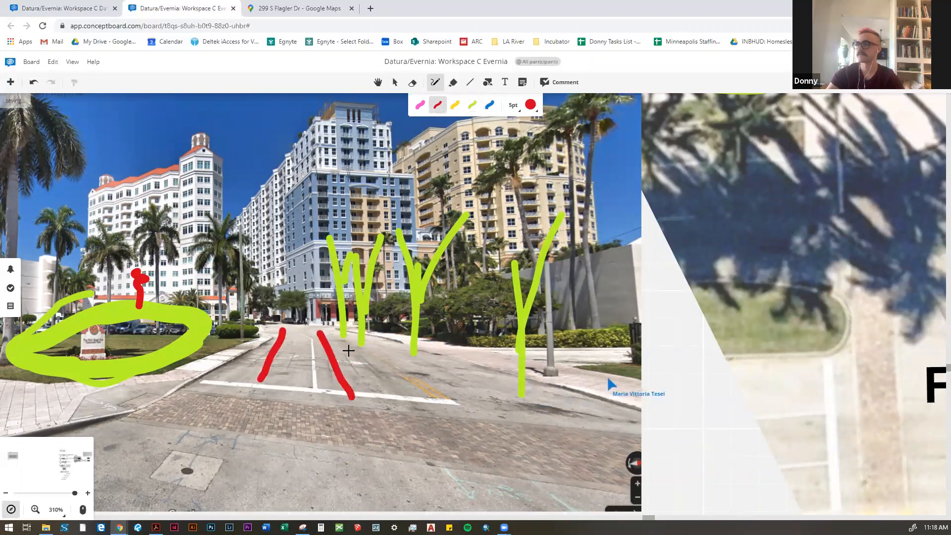
# Step: Scatter eleven blue dots at 5 pt across the roadway and crosswalk beneath the green trees in the photo
pyautogui.scroll(-2, 359, 347)
pyautogui.scroll(2, 369, 345)
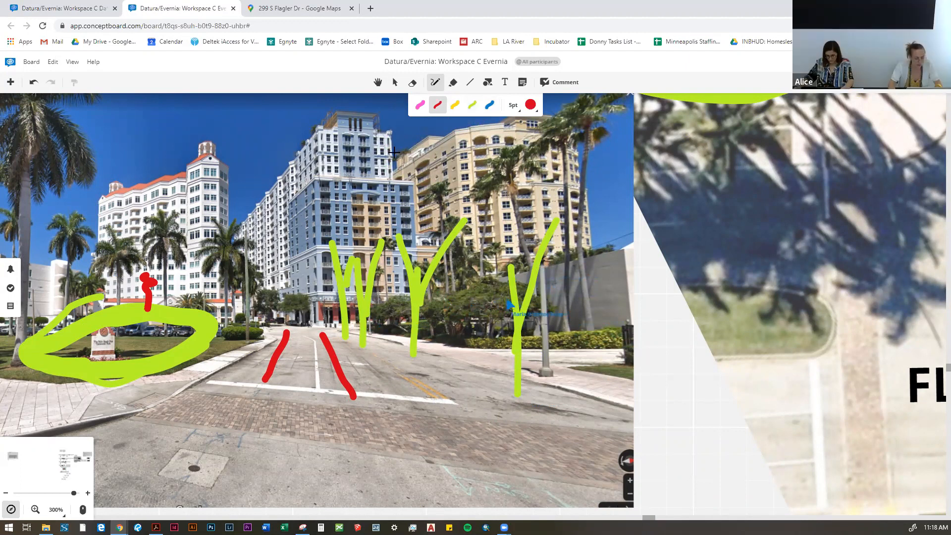
pyautogui.moveTo(417, 309); pyautogui.dragTo(441, 307)
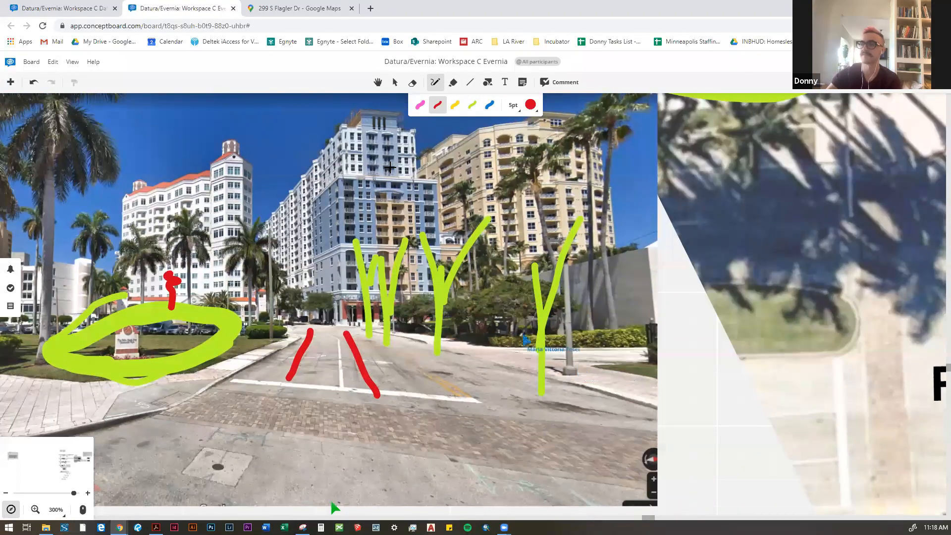
pyautogui.click(489, 105)
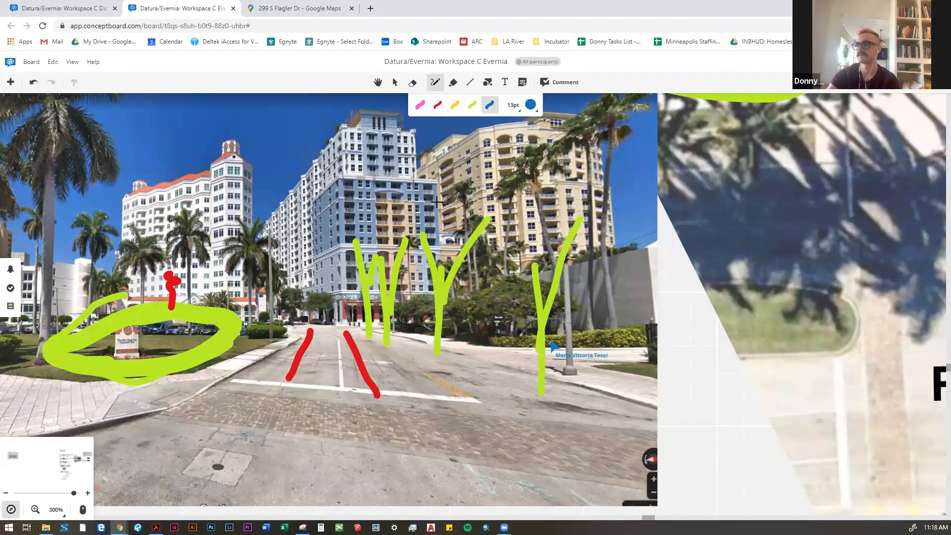
pyautogui.scroll(-2, 319, 337)
pyautogui.scroll(-3, 325, 376)
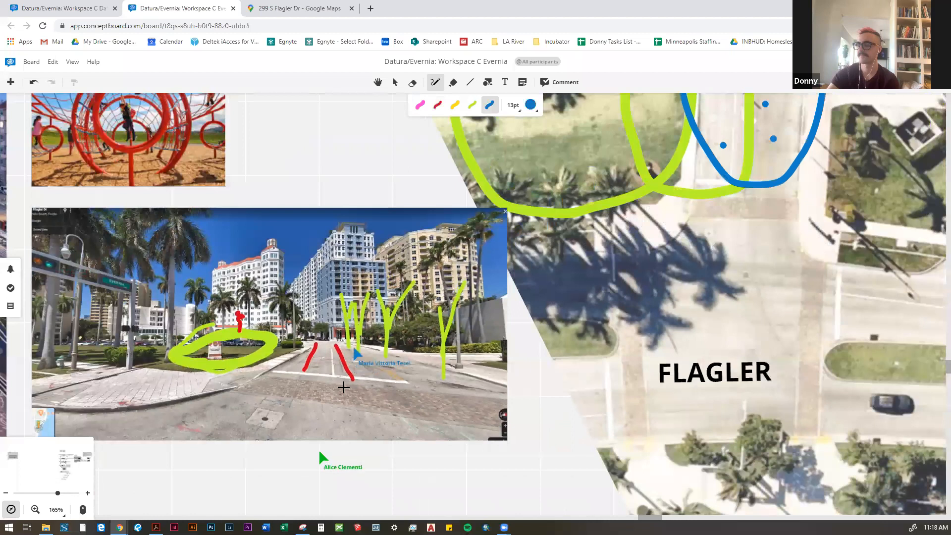
pyautogui.scroll(4, 378, 349)
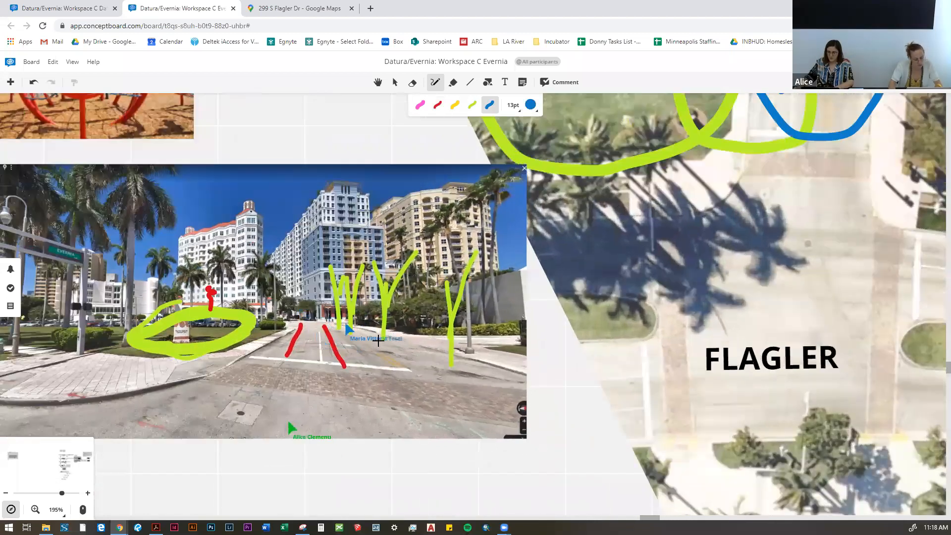
pyautogui.click(345, 335)
pyautogui.hotkey('ctrl', 'z')
pyautogui.click(519, 107)
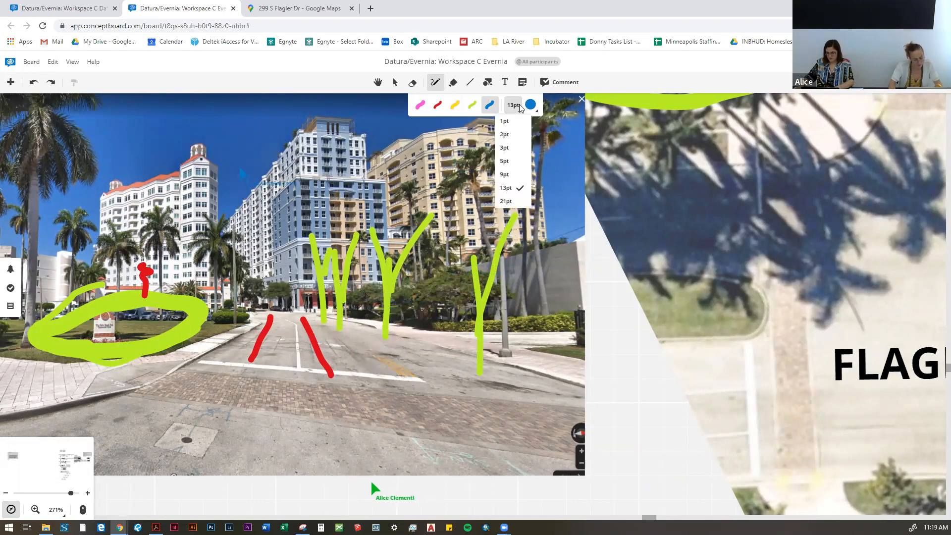
pyautogui.click(513, 164)
pyautogui.click(346, 327)
pyautogui.click(334, 346)
pyautogui.click(345, 339)
pyautogui.click(457, 373)
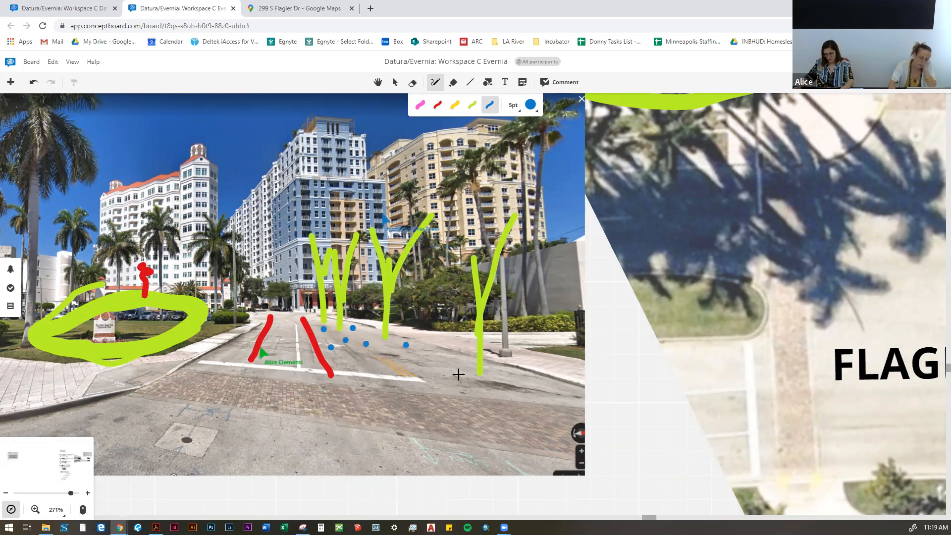
pyautogui.click(361, 383)
pyautogui.click(551, 406)
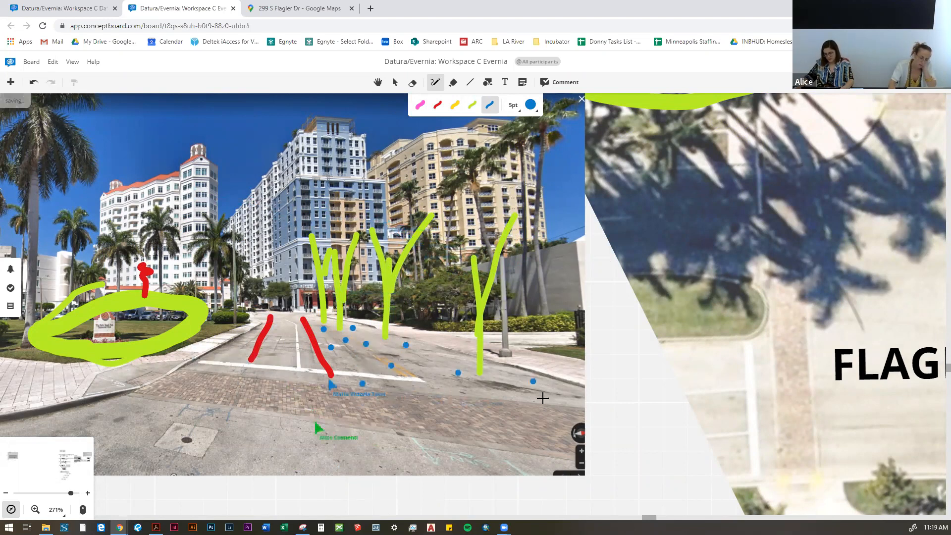
# Step: Draw blue back-and-forth strokes at 5 pt across the roadway over the two red lines in the photo
pyautogui.scroll(-2, 328, 351)
pyautogui.scroll(2, 329, 347)
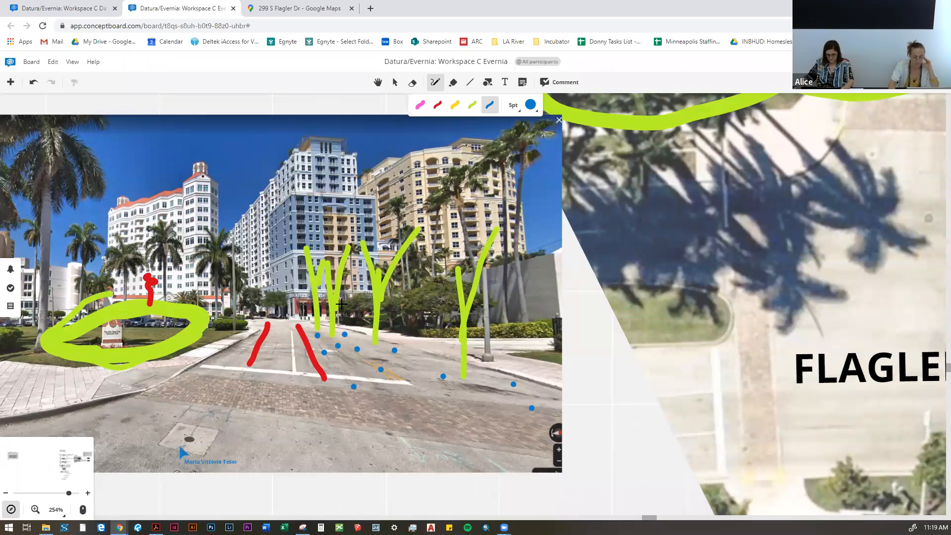
pyautogui.scroll(-5, 320, 303)
pyautogui.moveTo(529, 245); pyautogui.dragTo(512, 376)
pyautogui.scroll(1, 583, 154)
pyautogui.scroll(10, 337, 501)
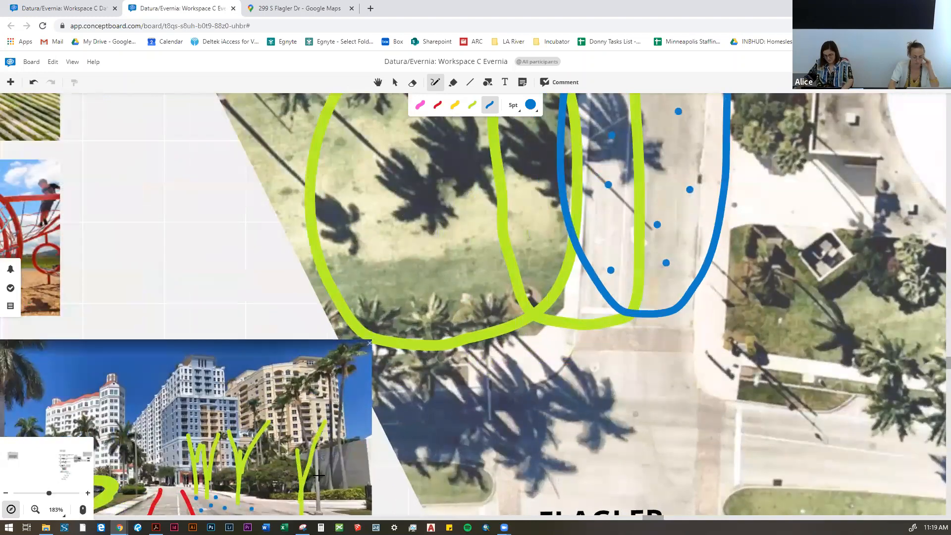
pyautogui.scroll(-6, 411, 243)
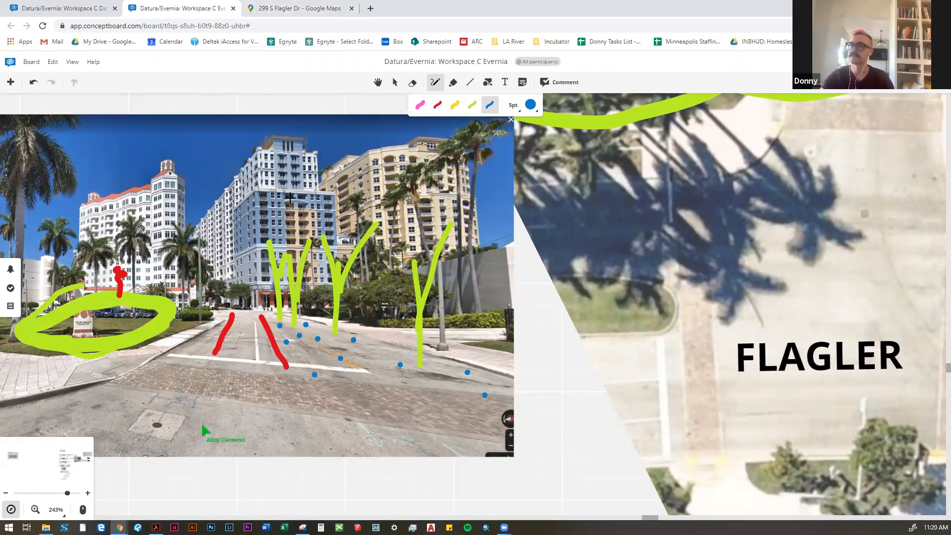
pyautogui.moveTo(383, 157); pyautogui.dragTo(377, 174)
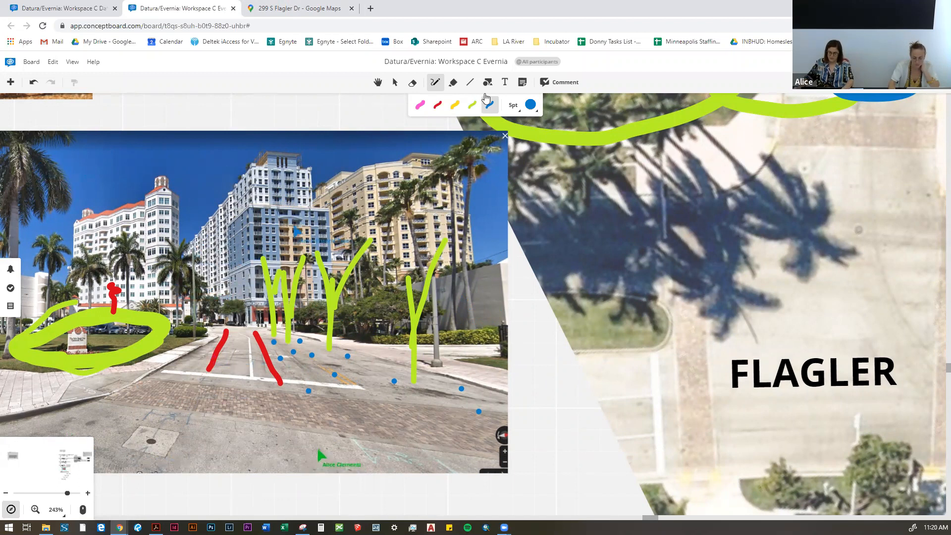
pyautogui.moveTo(164, 370)
pyautogui.mouseDown()
pyautogui.moveTo(282, 377)
pyautogui.moveTo(213, 358)
pyautogui.moveTo(283, 363)
pyautogui.mouseUp()
pyautogui.moveTo(199, 345)
pyautogui.mouseDown()
pyautogui.moveTo(290, 359)
pyautogui.moveTo(199, 328)
pyautogui.moveTo(245, 322)
pyautogui.mouseUp()
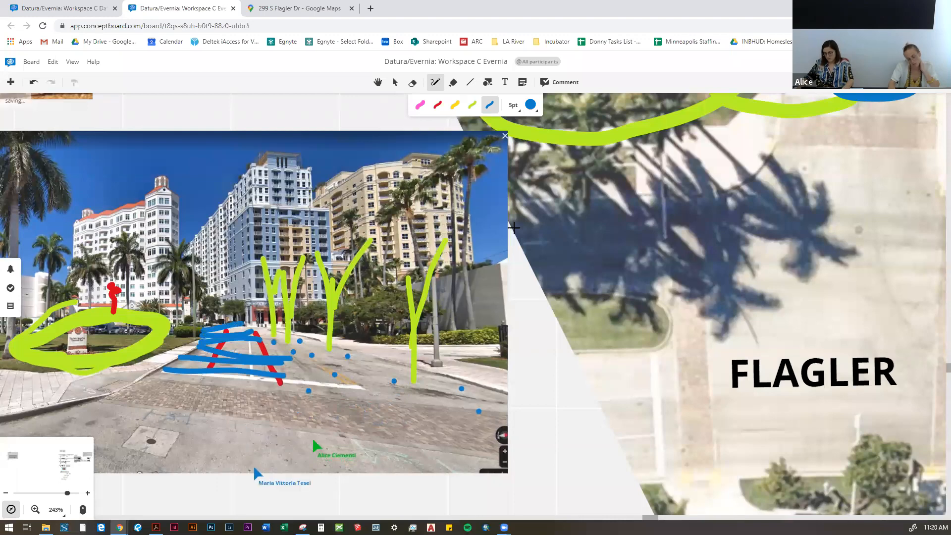
# Step: Draw a 5 pt dark-green loop on the aerial plan around the trees between the street and the white-roofed building near Narcissus
pyautogui.scroll(-6, 293, 226)
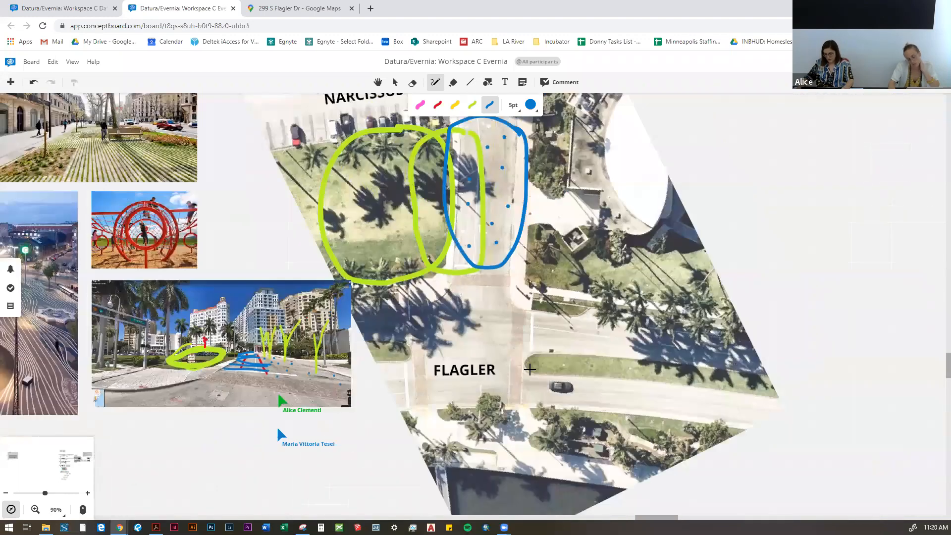
pyautogui.moveTo(529, 370); pyautogui.dragTo(505, 473)
pyautogui.scroll(2, 525, 211)
pyautogui.moveTo(517, 205); pyautogui.dragTo(532, 295)
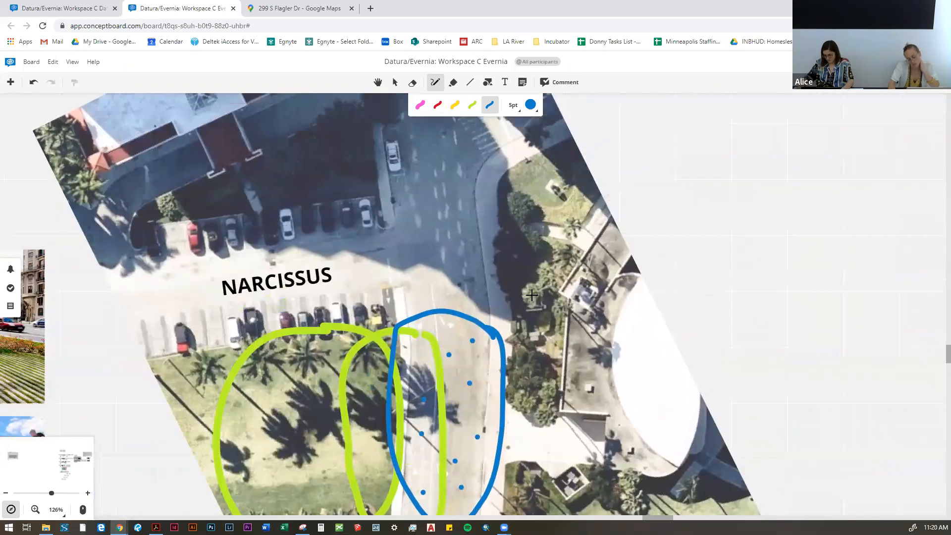
pyautogui.scroll(4, 531, 329)
pyautogui.scroll(-4, 499, 264)
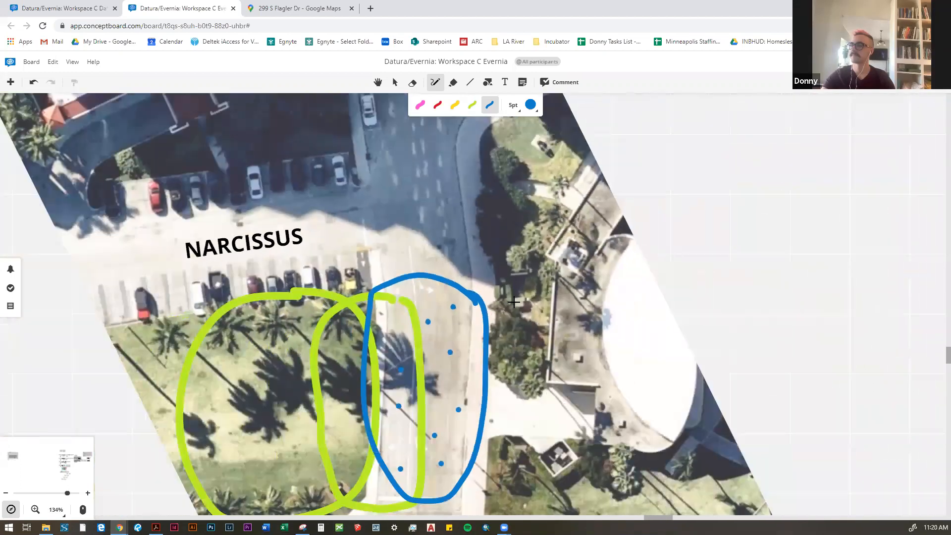
pyautogui.moveTo(498, 241); pyautogui.dragTo(428, 237)
pyautogui.scroll(1, 493, 201)
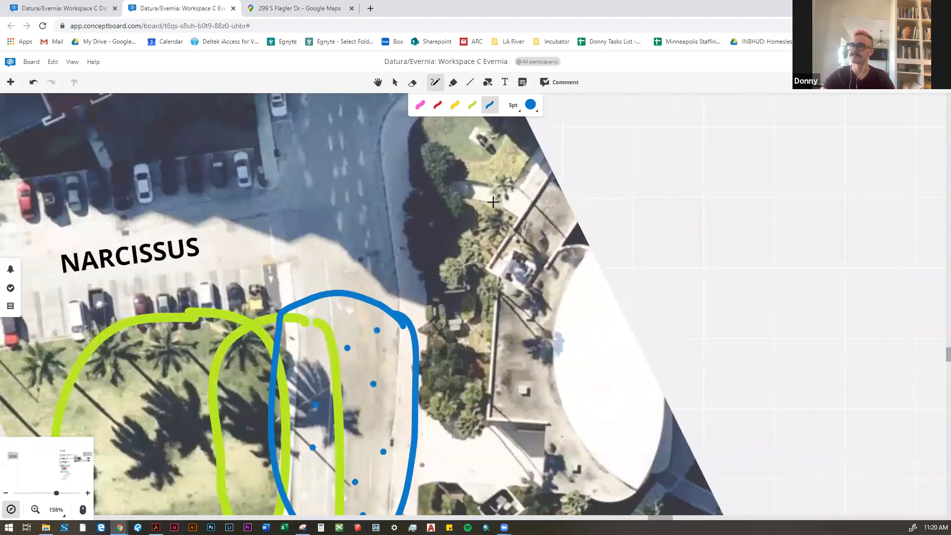
pyautogui.click(532, 107)
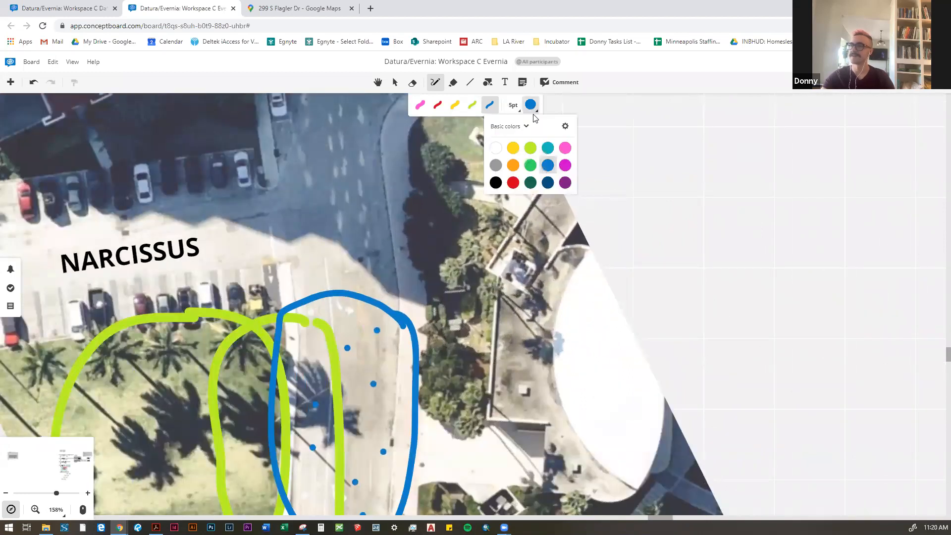
pyautogui.click(530, 183)
pyautogui.moveTo(503, 236); pyautogui.dragTo(535, 216)
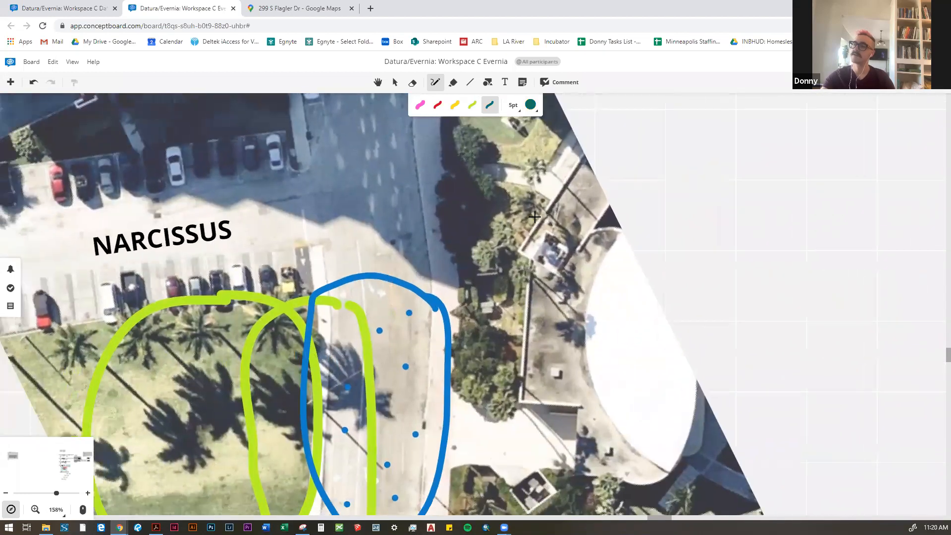
pyautogui.scroll(-1, 524, 174)
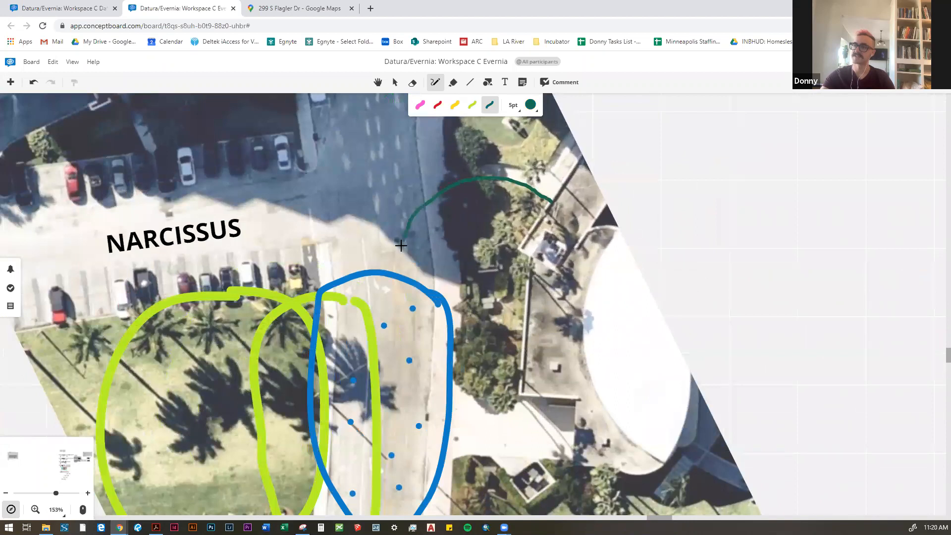
pyautogui.moveTo(396, 297)
pyautogui.mouseDown()
pyautogui.moveTo(417, 370)
pyautogui.moveTo(469, 395)
pyautogui.moveTo(525, 385)
pyautogui.mouseUp()
# Step: Hatch the inside of the dark-green loop with vertical dark-green lines
pyautogui.moveTo(463, 204); pyautogui.dragTo(467, 354)
pyautogui.moveTo(499, 201); pyautogui.dragTo(505, 386)
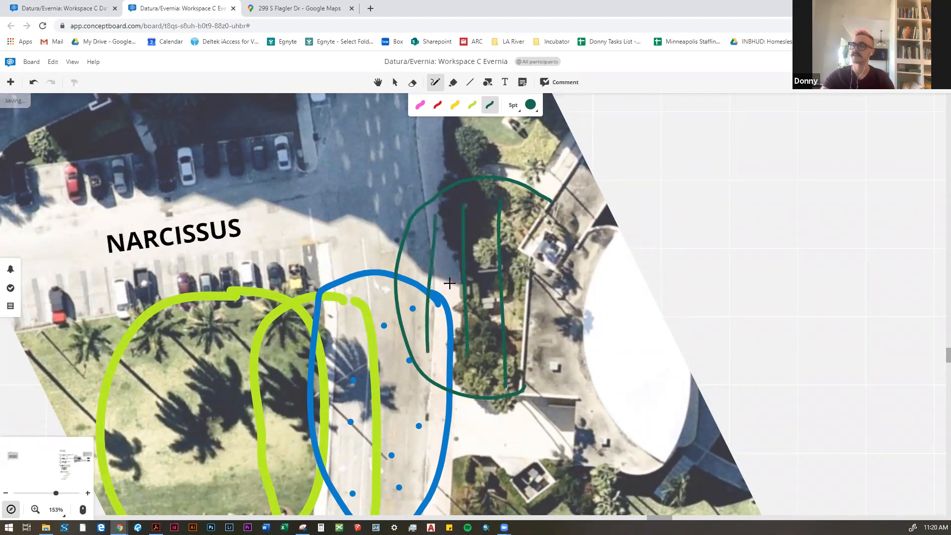
pyautogui.moveTo(484, 192); pyautogui.dragTo(481, 345)
pyautogui.moveTo(514, 194); pyautogui.dragTo(517, 308)
# Step: Handwrite LOAD in red at 5 pt on the paved driveway just below the hatched dark-green loop
pyautogui.scroll(-2, 458, 290)
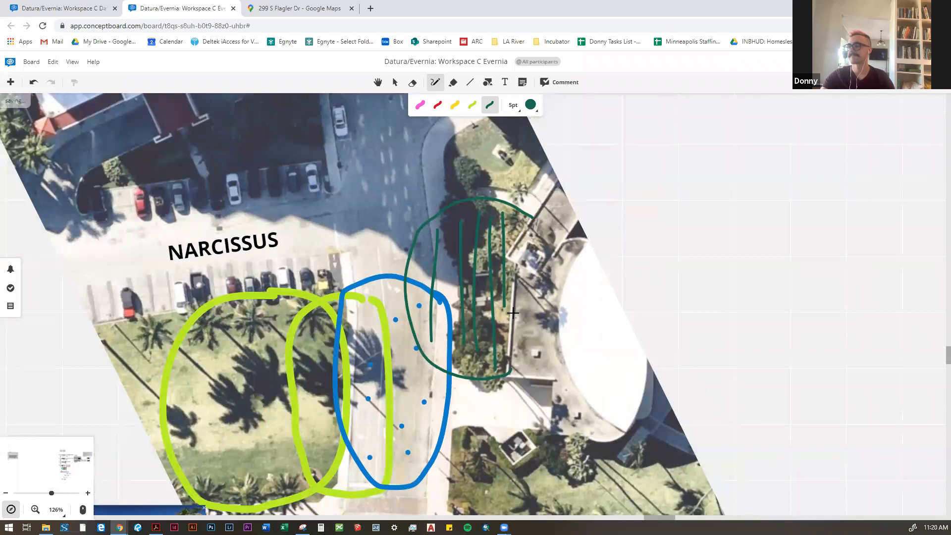
pyautogui.scroll(3, 466, 293)
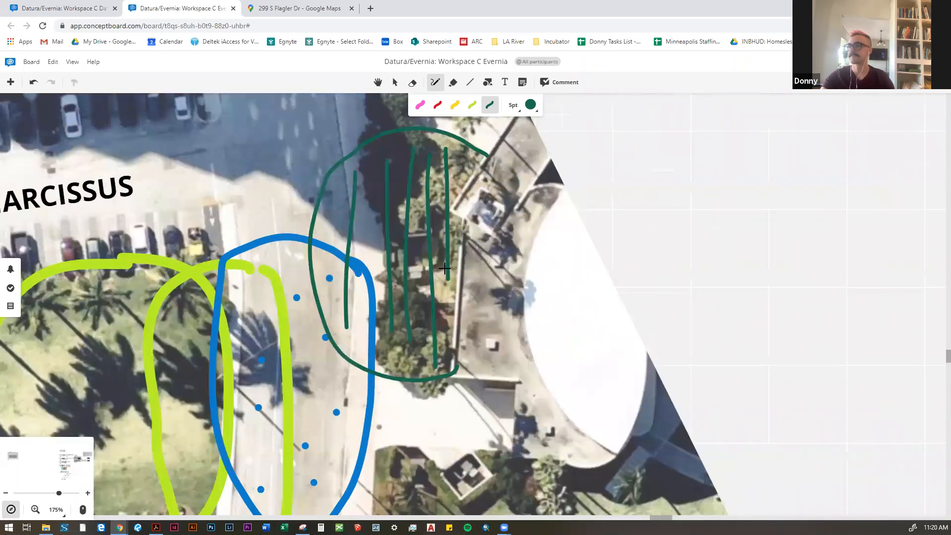
pyautogui.scroll(-3, 444, 269)
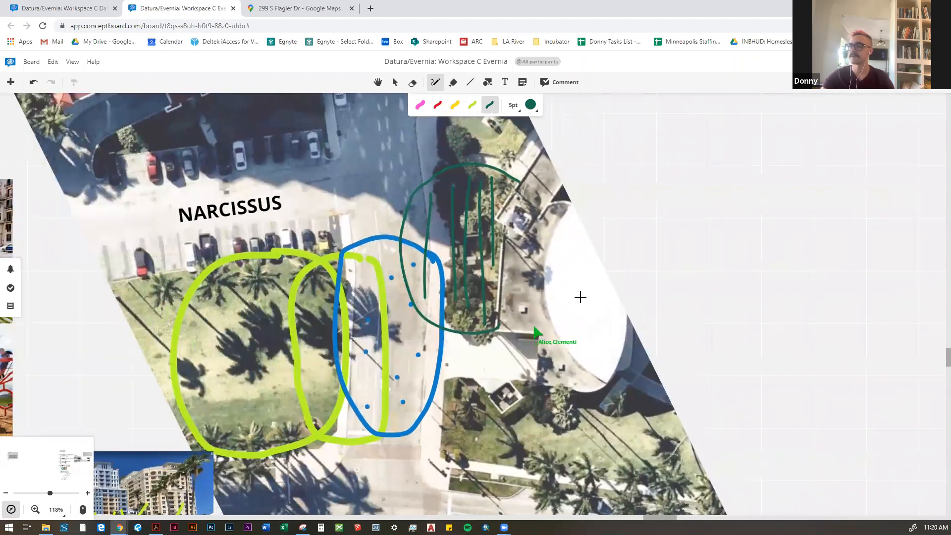
pyautogui.scroll(3, 523, 365)
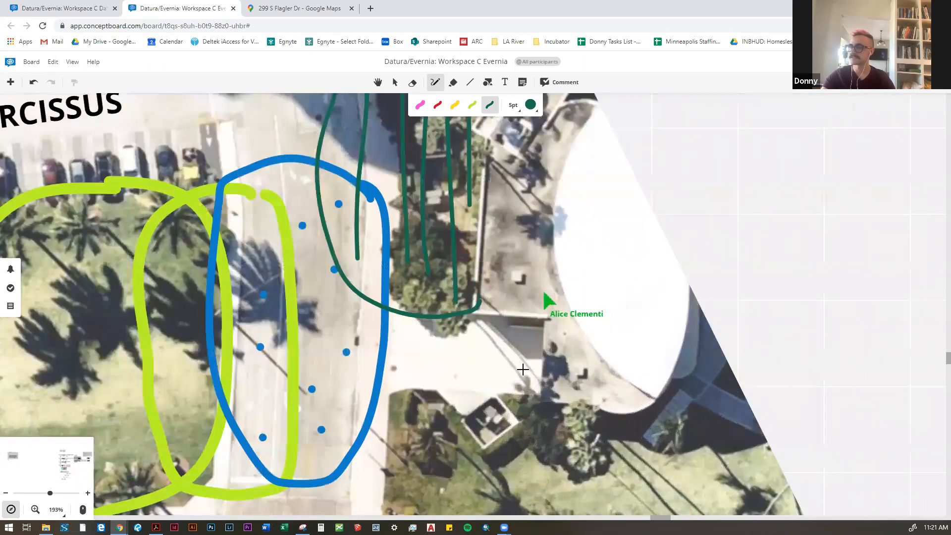
pyautogui.scroll(2, 523, 369)
pyautogui.click(436, 105)
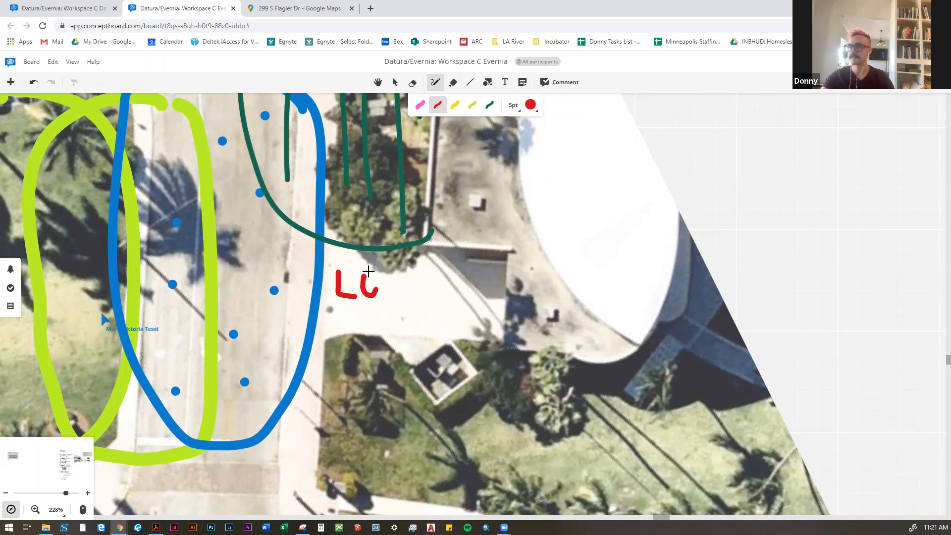
pyautogui.moveTo(389, 297)
pyautogui.mouseDown()
pyautogui.moveTo(407, 306)
pyautogui.moveTo(415, 288)
pyautogui.moveTo(423, 311)
pyautogui.mouseUp()
pyautogui.moveTo(424, 273); pyautogui.dragTo(424, 312)
# Step: Draw an open dark-green loop at 5 pt around the street end of the lawn below the LOAD label
pyautogui.scroll(-3, 438, 333)
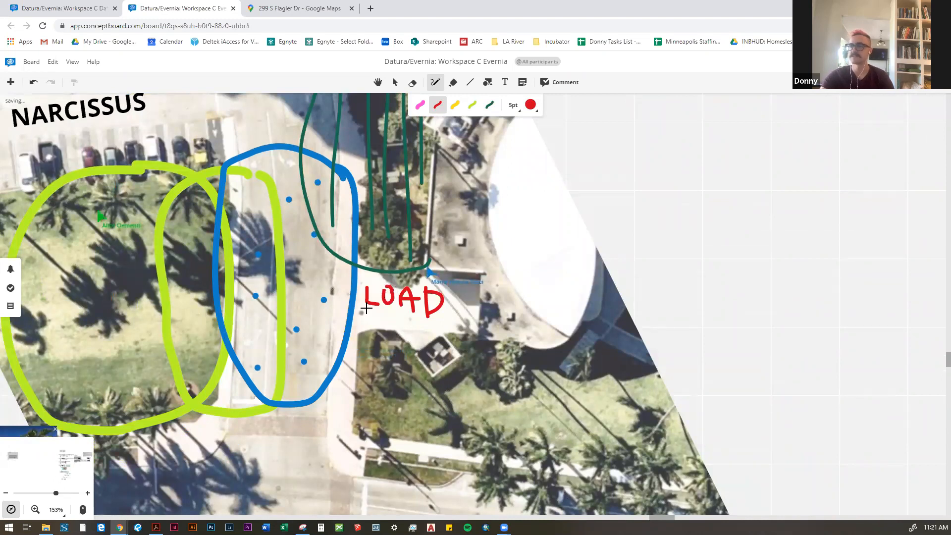
pyautogui.scroll(-2, 366, 308)
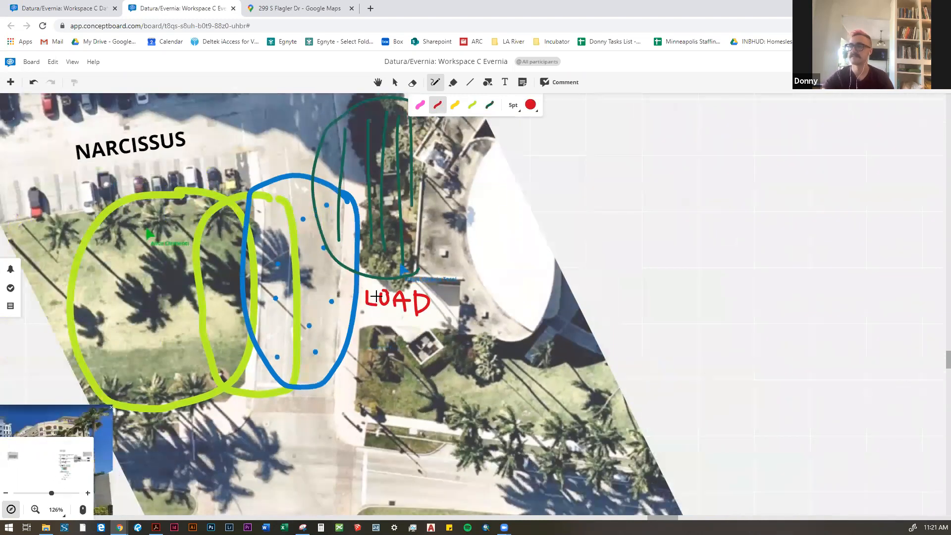
pyautogui.scroll(-2, 383, 366)
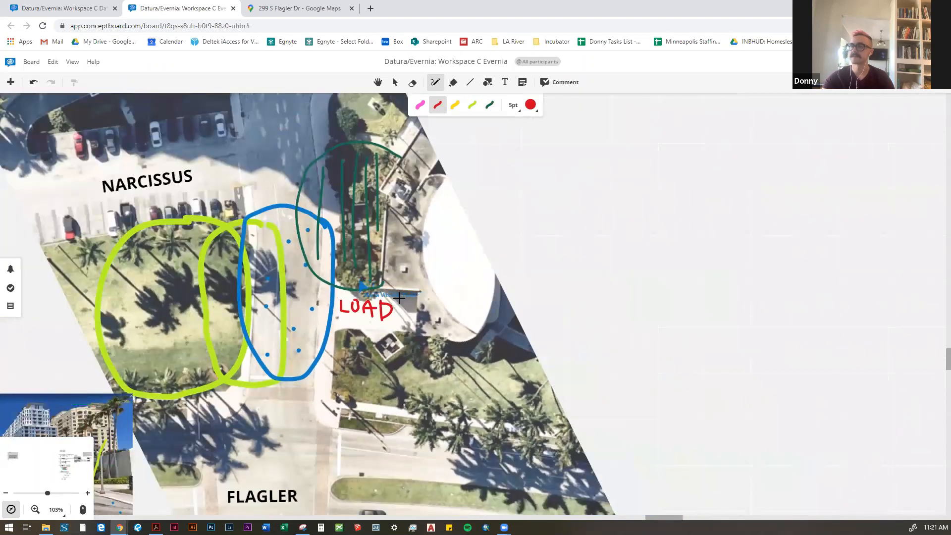
pyautogui.click(489, 105)
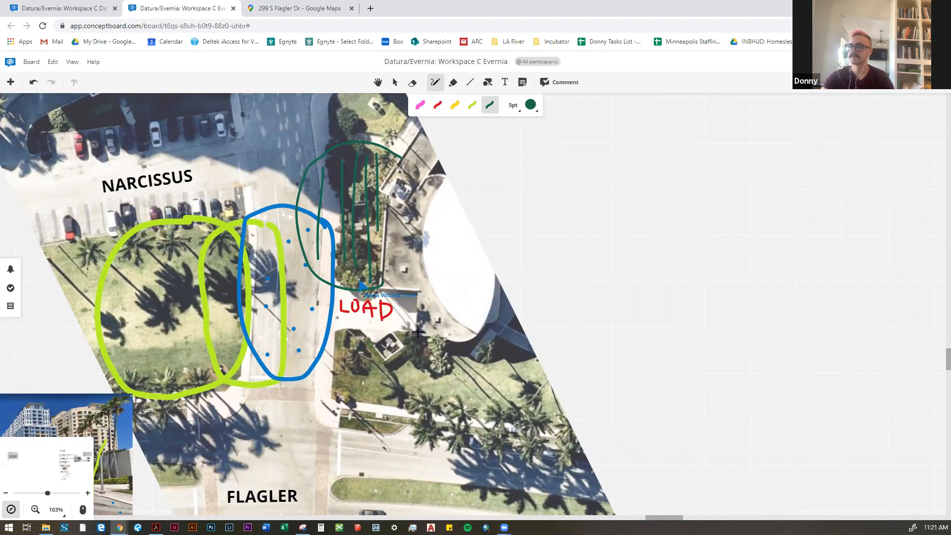
pyautogui.moveTo(321, 342)
pyautogui.mouseDown()
pyautogui.moveTo(316, 384)
pyautogui.moveTo(389, 405)
pyautogui.mouseUp()
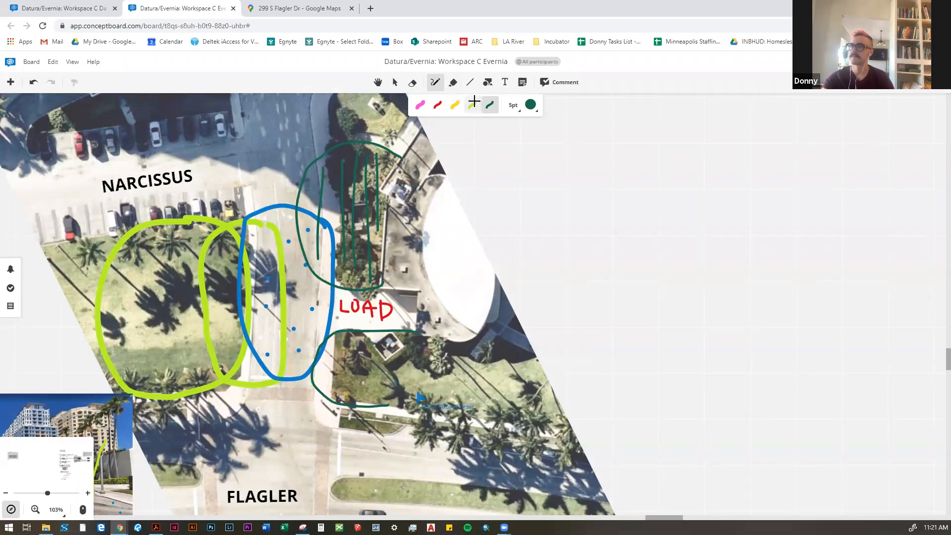
# Step: Add a small semi-transparent dark-green filled circle at the street-side upper end of the hatched dark-green loop
pyautogui.click(486, 82)
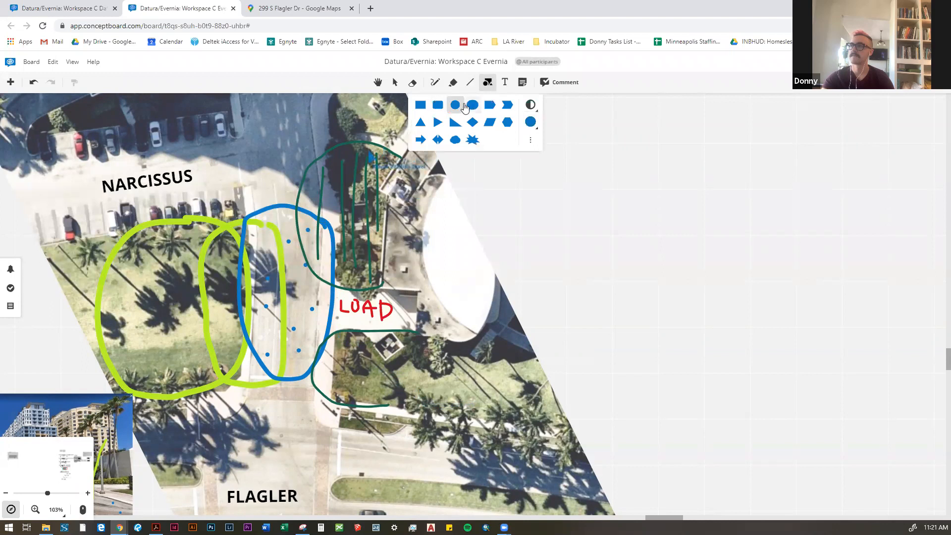
pyautogui.moveTo(310, 167)
pyautogui.mouseDown()
pyautogui.moveTo(321, 175)
pyautogui.moveTo(316, 168)
pyautogui.mouseUp()
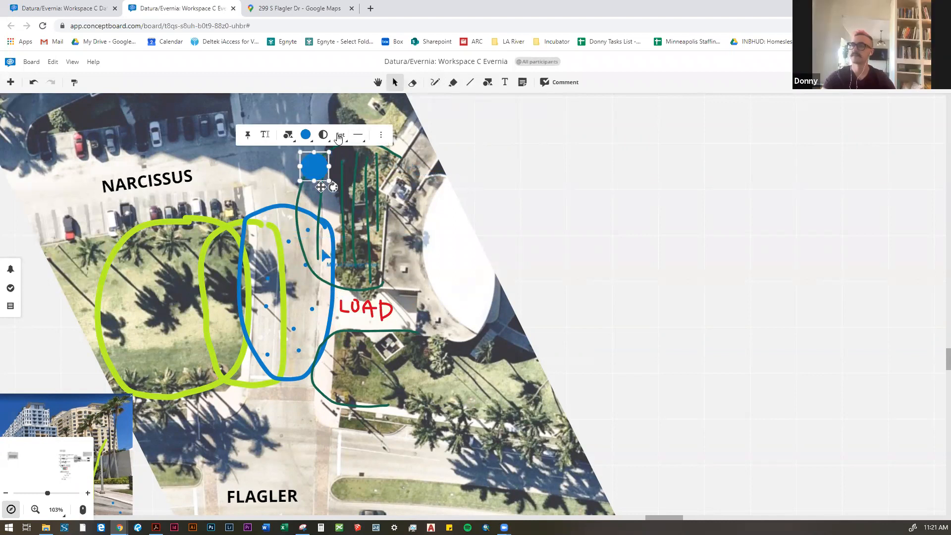
pyautogui.click(306, 134)
pyautogui.click(306, 213)
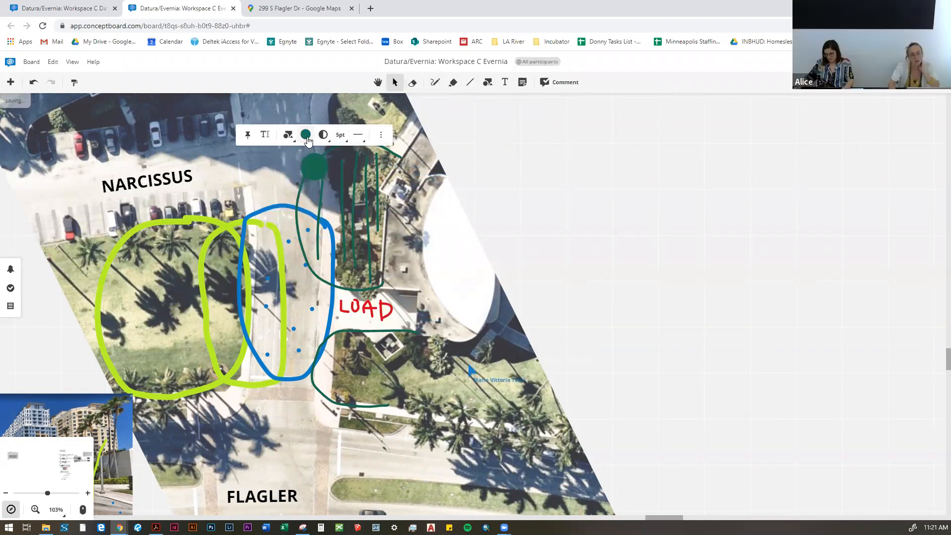
pyautogui.click(323, 134)
pyautogui.click(325, 157)
pyautogui.click(302, 166)
pyautogui.click(314, 169)
# Step: Duplicate the circle into the upper part of the hatched loop and recolour both circles bright green
pyautogui.hotkey('ctrl', 'c')
pyautogui.hotkey('ctrl', 'v')
pyautogui.moveTo(479, 311); pyautogui.dragTo(299, 150)
pyautogui.click(320, 134)
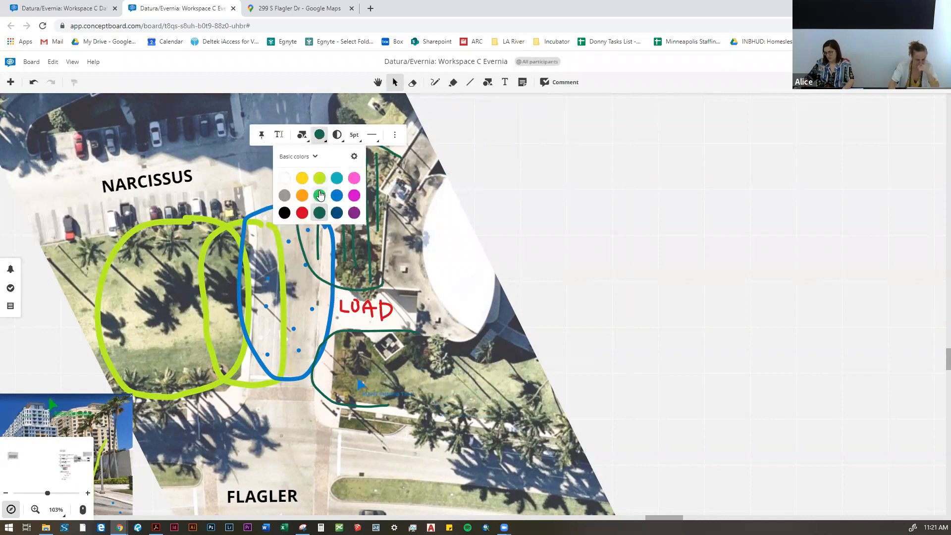
pyautogui.click(320, 195)
pyautogui.click(652, 212)
# Step: Place two more copies of the green circle, one on the street side and one in the lower hatched loop
pyautogui.click(351, 199)
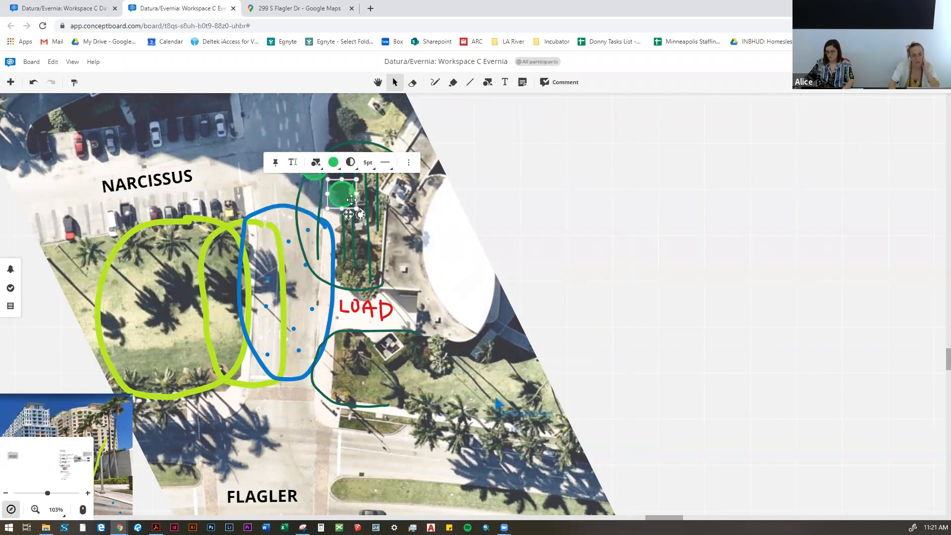
pyautogui.hotkey('ctrl', 'v')
pyautogui.moveTo(497, 329); pyautogui.dragTo(303, 241)
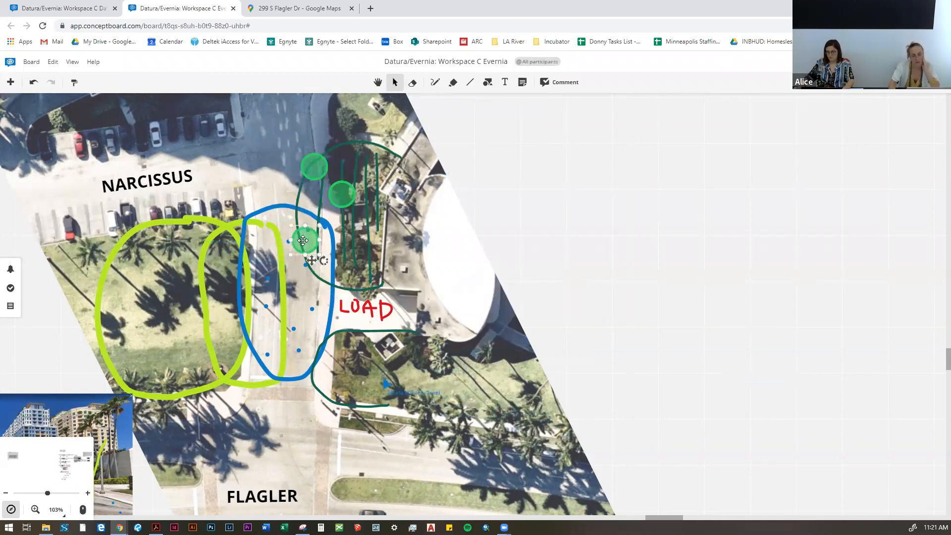
pyautogui.hotkey('ctrl', 'v')
pyautogui.moveTo(533, 351); pyautogui.dragTo(353, 251)
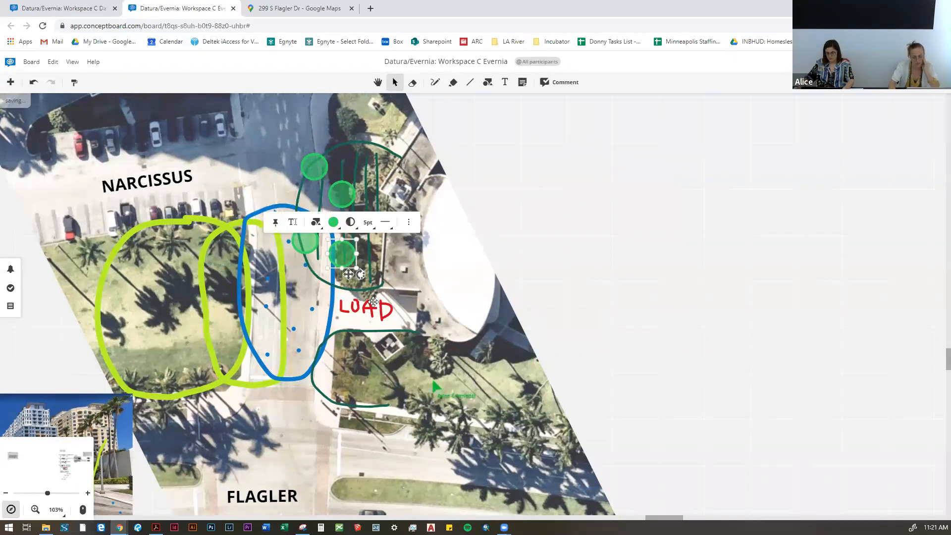
# Step: Place three more green circle copies around the street end of the open dark-green loop below the LOAD label
pyautogui.hotkey('ctrl', 'v')
pyautogui.moveTo(543, 376); pyautogui.dragTo(349, 329)
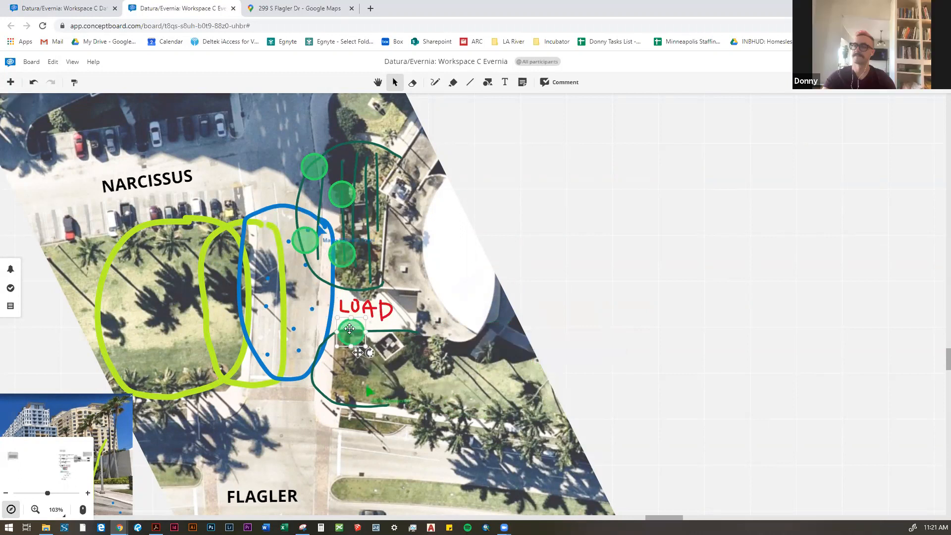
pyautogui.hotkey('ctrl', 'v')
pyautogui.moveTo(562, 404); pyautogui.dragTo(314, 360)
pyautogui.hotkey('ctrl', 'v')
pyautogui.moveTo(586, 412); pyautogui.dragTo(356, 379)
pyautogui.click(710, 301)
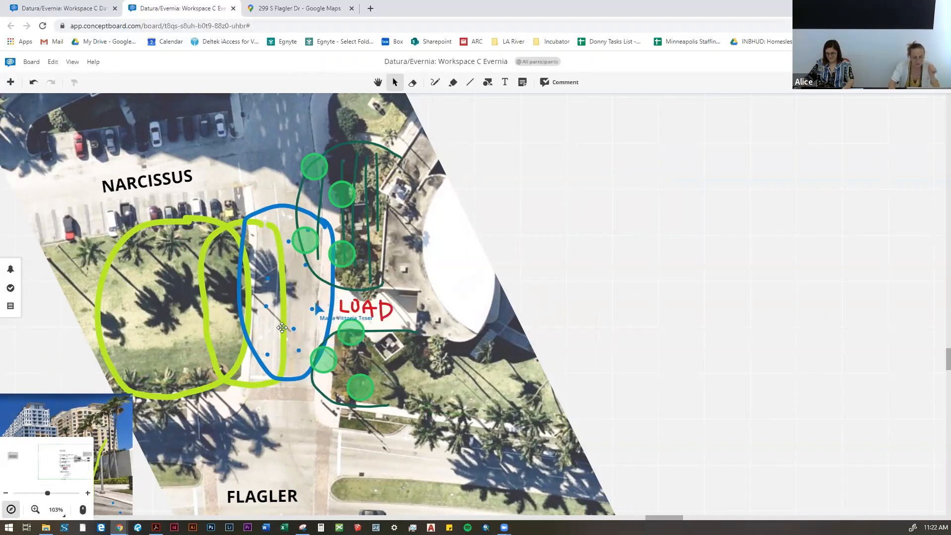
# Step: Draw a curved dark-green edge at 5 pt where the large lawn meets the street, bulging into the roadway
pyautogui.click(434, 82)
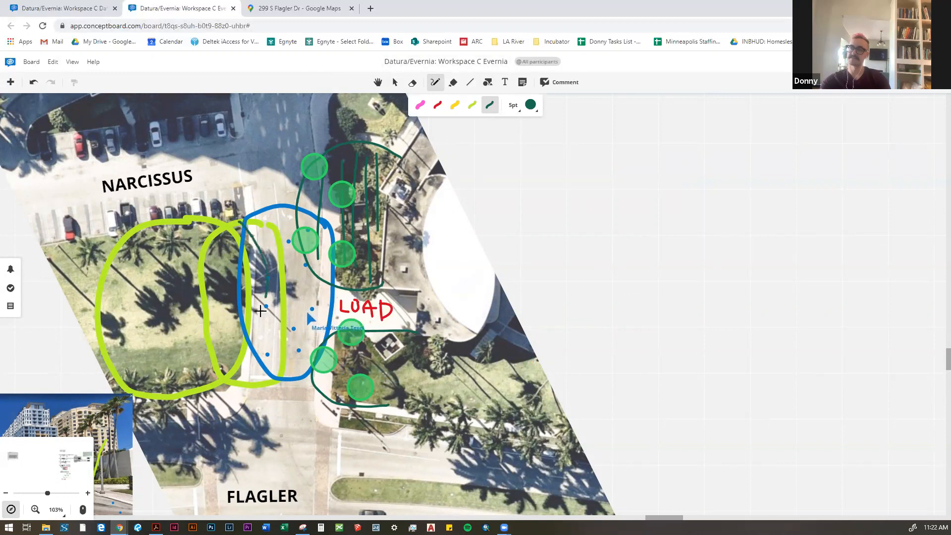
pyautogui.moveTo(213, 385); pyautogui.dragTo(239, 377)
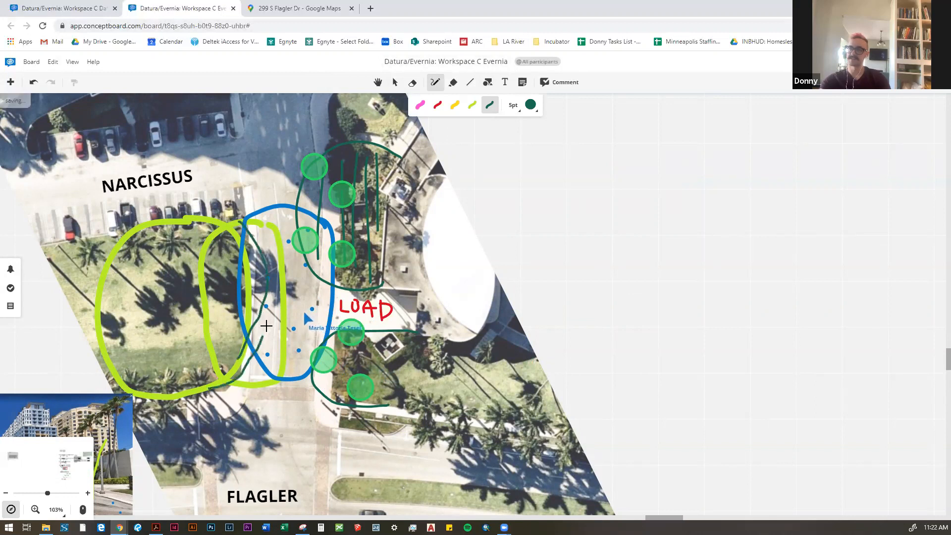
pyautogui.moveTo(265, 325); pyautogui.dragTo(262, 253)
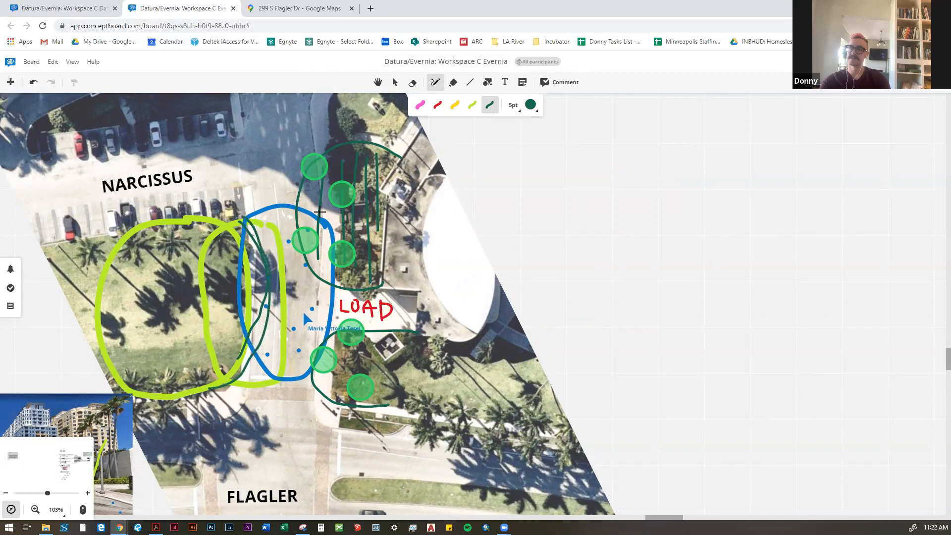
pyautogui.moveTo(320, 212); pyautogui.dragTo(318, 227)
pyautogui.click(391, 82)
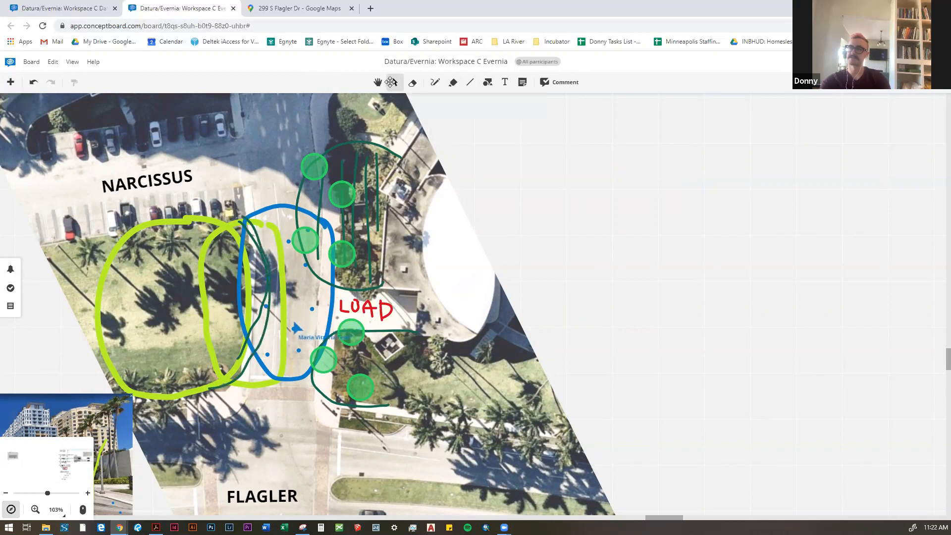
# Step: Draw a wavy 21 pt pink line along the street, from beside Narcissus toward Flagler through the blue loop
pyautogui.click(435, 82)
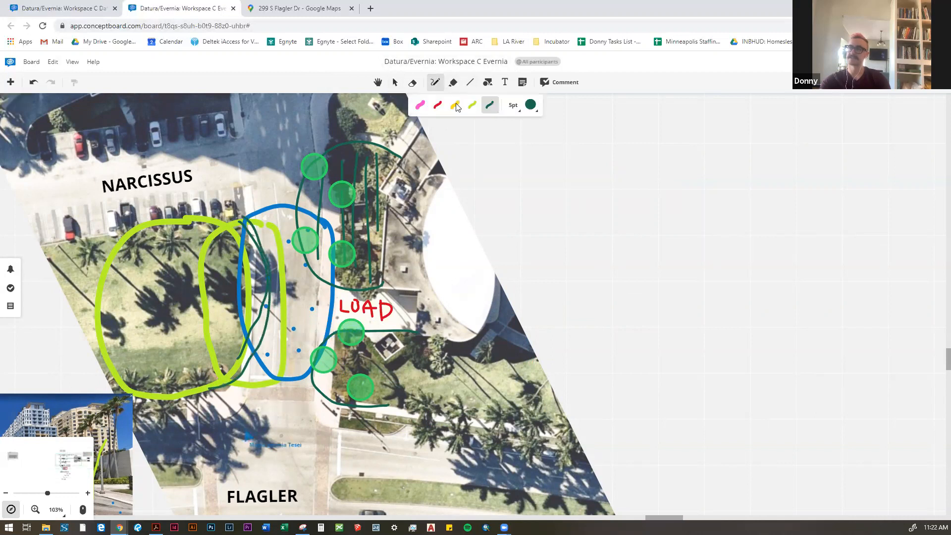
pyautogui.click(420, 105)
pyautogui.moveTo(274, 118)
pyautogui.mouseDown()
pyautogui.moveTo(263, 169)
pyautogui.moveTo(299, 271)
pyautogui.moveTo(299, 330)
pyautogui.moveTo(279, 402)
pyautogui.mouseUp()
pyautogui.scroll(-2, 280, 259)
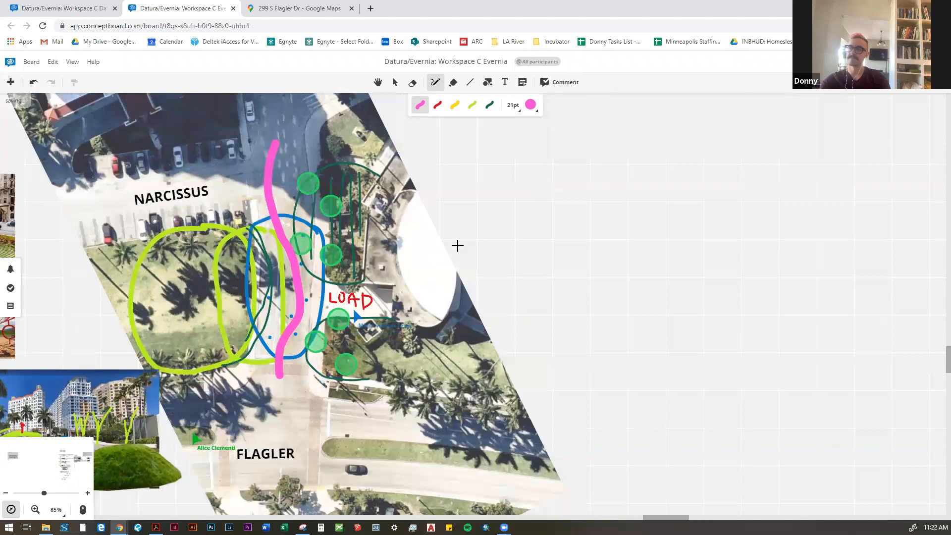
pyautogui.scroll(2, 464, 243)
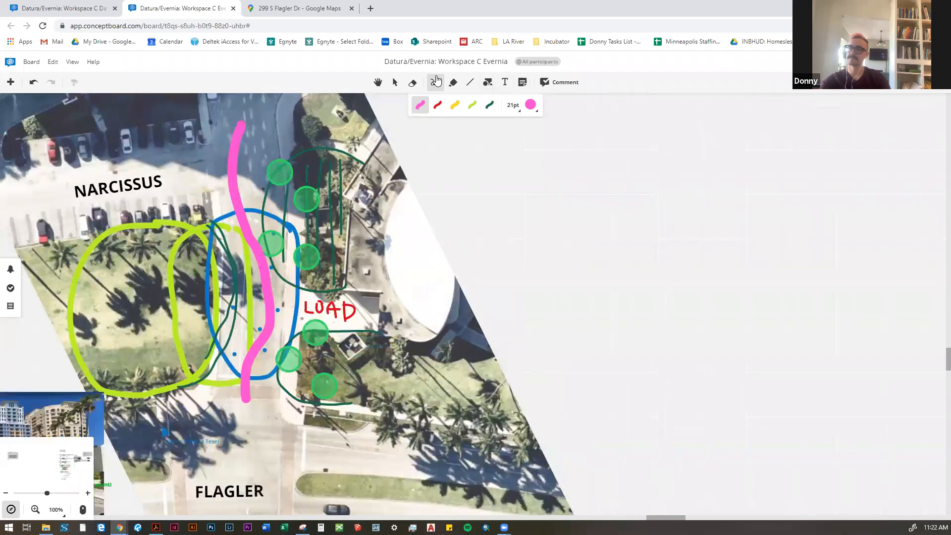
# Step: Place three copies of the green circle along the large lawn's street-side edge, near the curved dark-green line
pyautogui.click(394, 81)
pyautogui.click(311, 265)
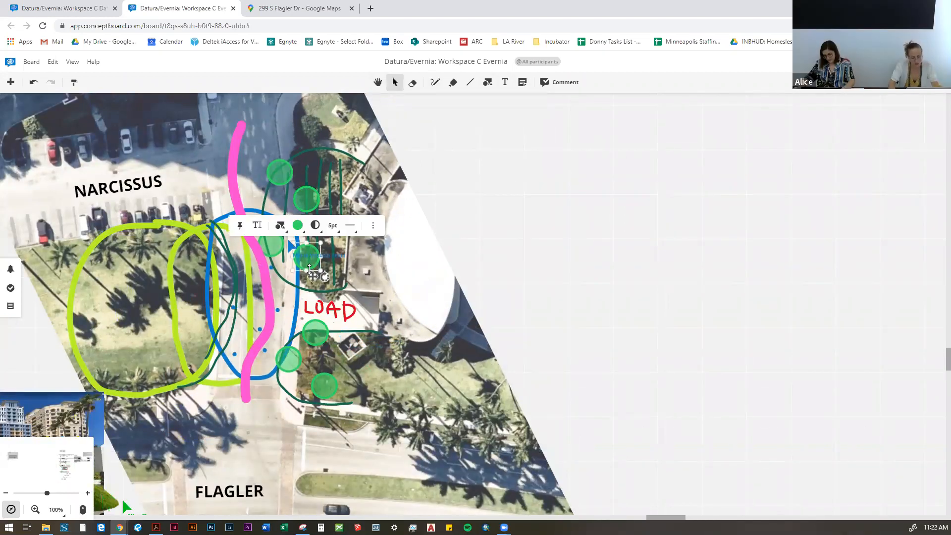
pyautogui.hotkey('ctrl', 'c')
pyautogui.hotkey('ctrl', 'v')
pyautogui.moveTo(476, 307); pyautogui.dragTo(216, 236)
pyautogui.hotkey('ctrl', 'v')
pyautogui.moveTo(488, 335); pyautogui.dragTo(191, 284)
pyautogui.hotkey('ctrl', 'v')
pyautogui.moveTo(335, 368); pyautogui.dragTo(199, 357)
pyautogui.scroll(-2, 644, 223)
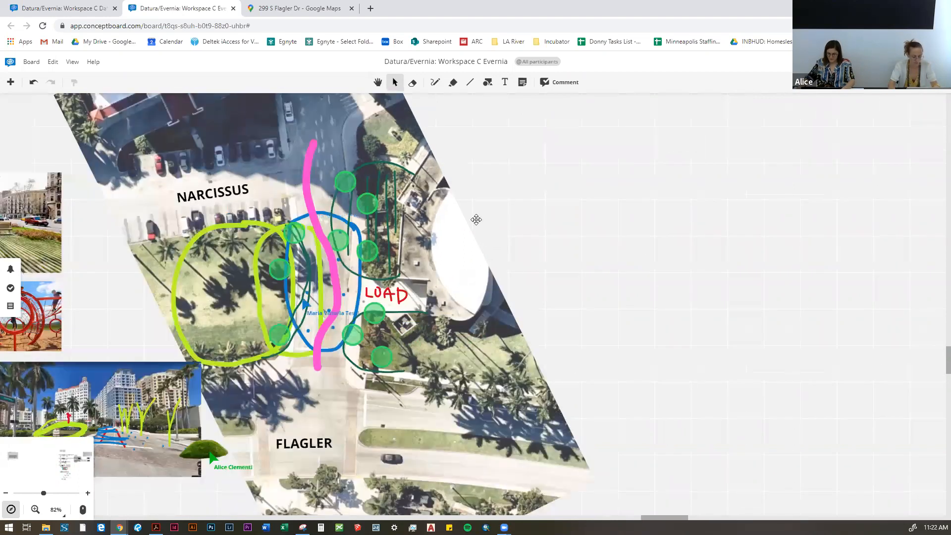
pyautogui.scroll(2, 456, 213)
# Step: Draw a 21 pt pink line along Narcissus that turns the corner down to the large lawn, and select it
pyautogui.moveTo(494, 213); pyautogui.dragTo(518, 242)
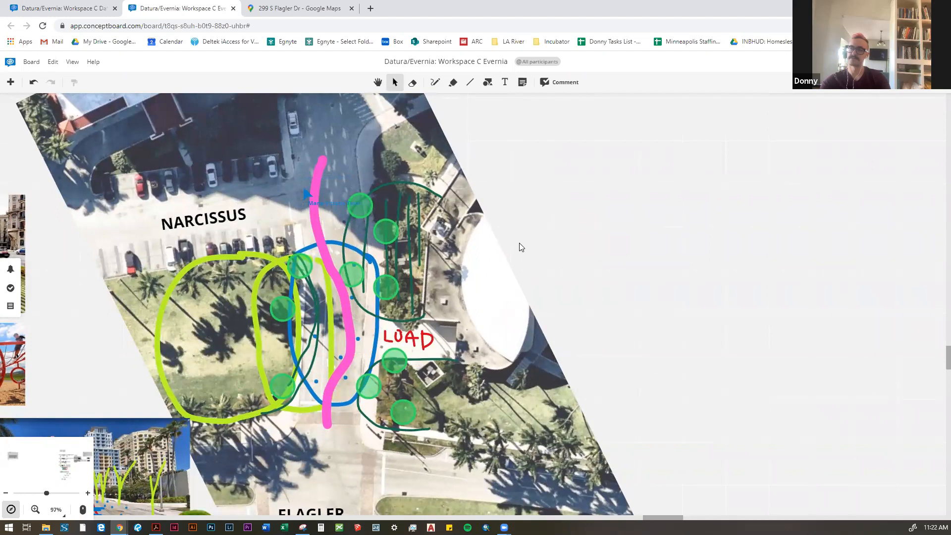
pyautogui.moveTo(403, 152); pyautogui.dragTo(482, 167)
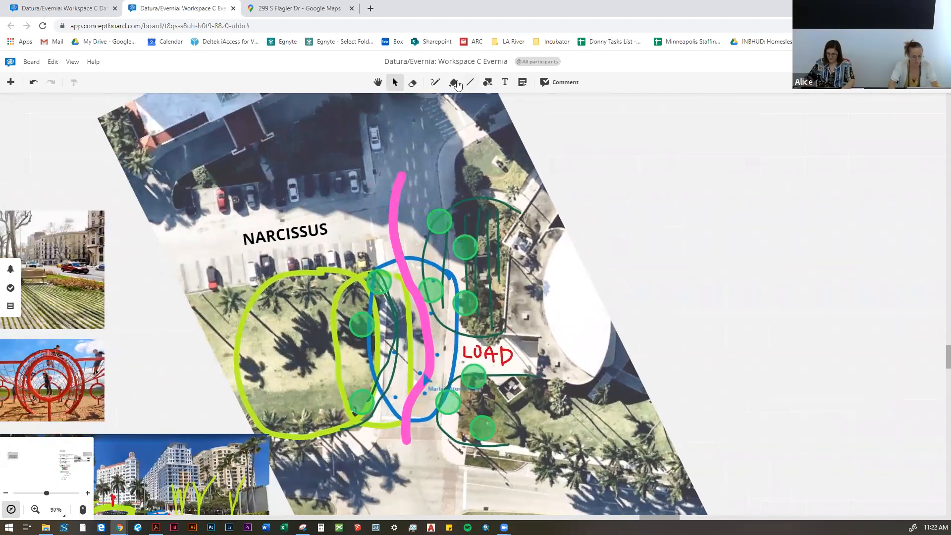
pyautogui.click(433, 83)
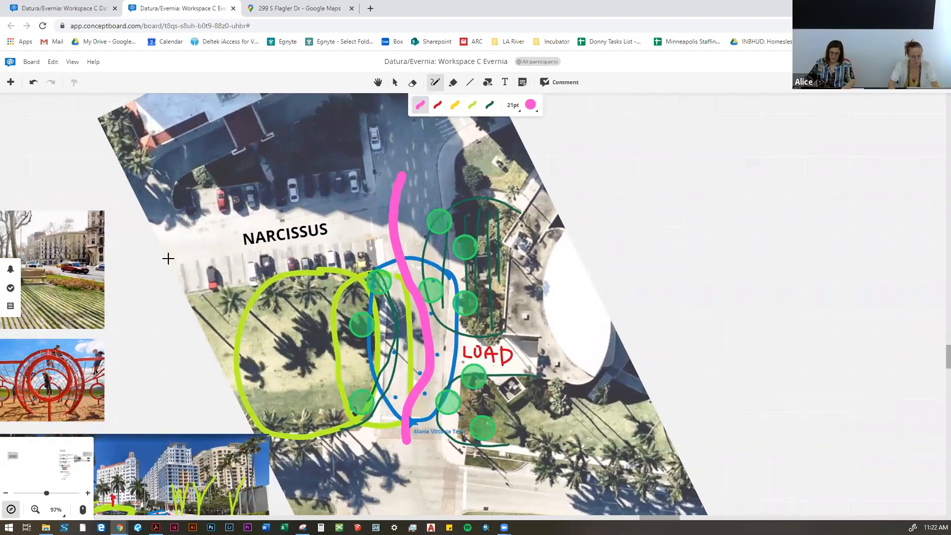
pyautogui.moveTo(151, 278)
pyautogui.mouseDown()
pyautogui.moveTo(364, 177)
pyautogui.moveTo(379, 290)
pyautogui.mouseUp()
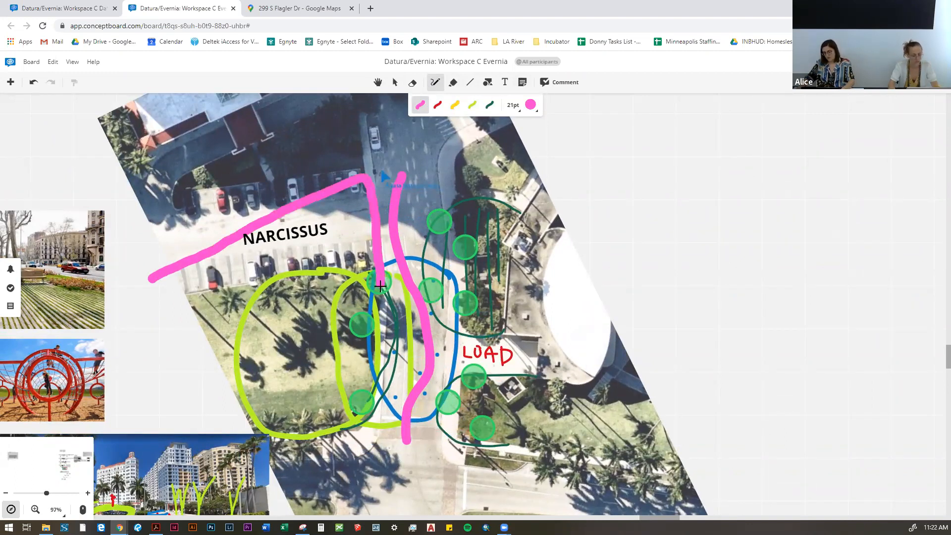
pyautogui.click(395, 82)
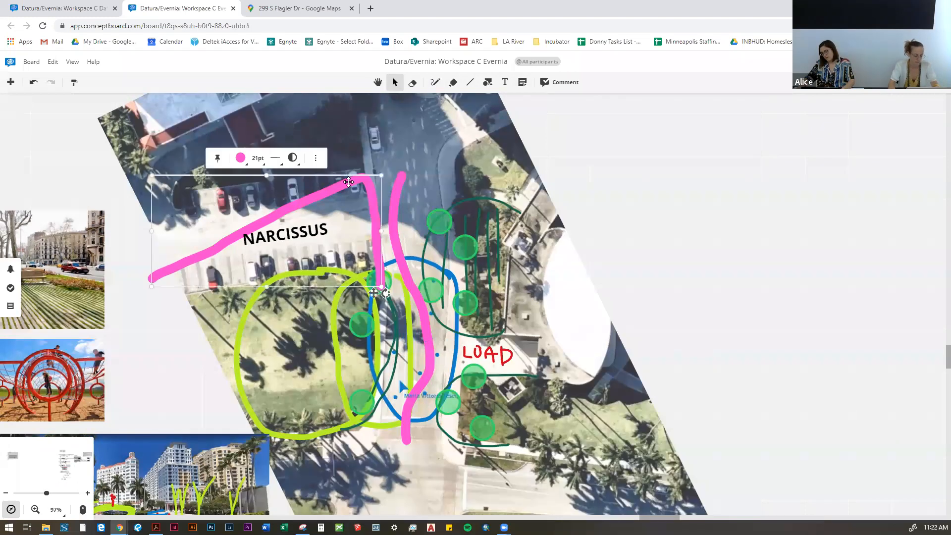
pyautogui.scroll(-2, 391, 126)
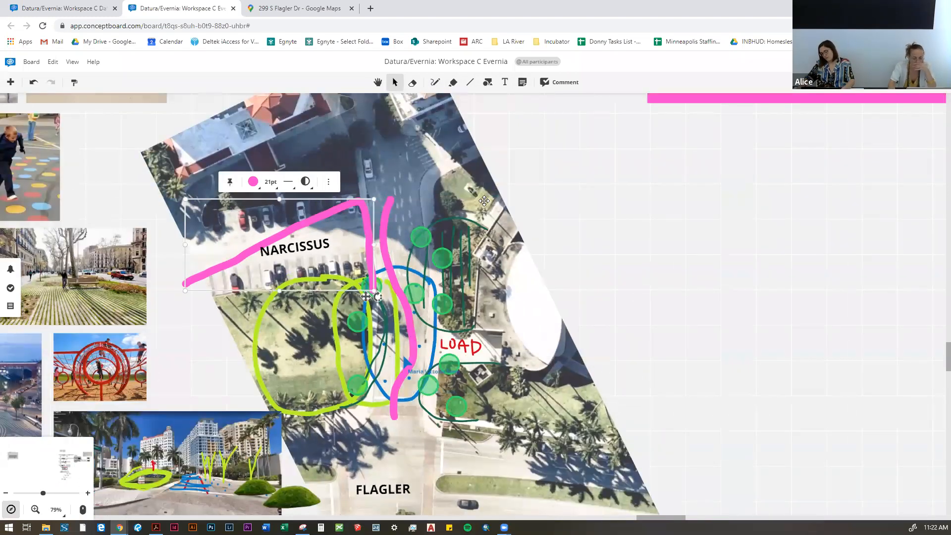
pyautogui.scroll(1, 483, 200)
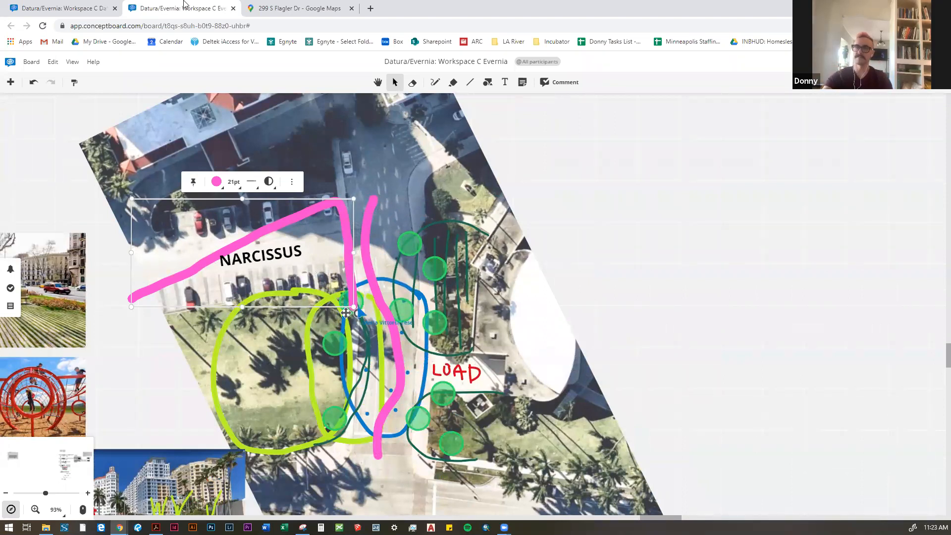
# Step: Switch to Google Maps Street View, look around the Flagler intersection toward the waterfront, and return to the workshop board
pyautogui.click(270, 8)
pyautogui.moveTo(346, 302); pyautogui.dragTo(693, 316)
pyautogui.moveTo(273, 318); pyautogui.dragTo(817, 364)
pyautogui.scroll(-3, 499, 370)
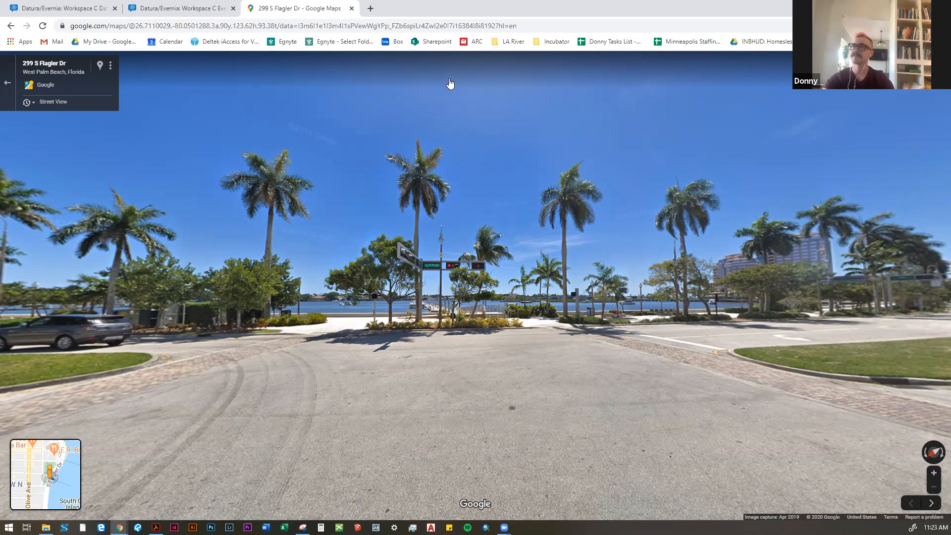
pyautogui.click(143, 8)
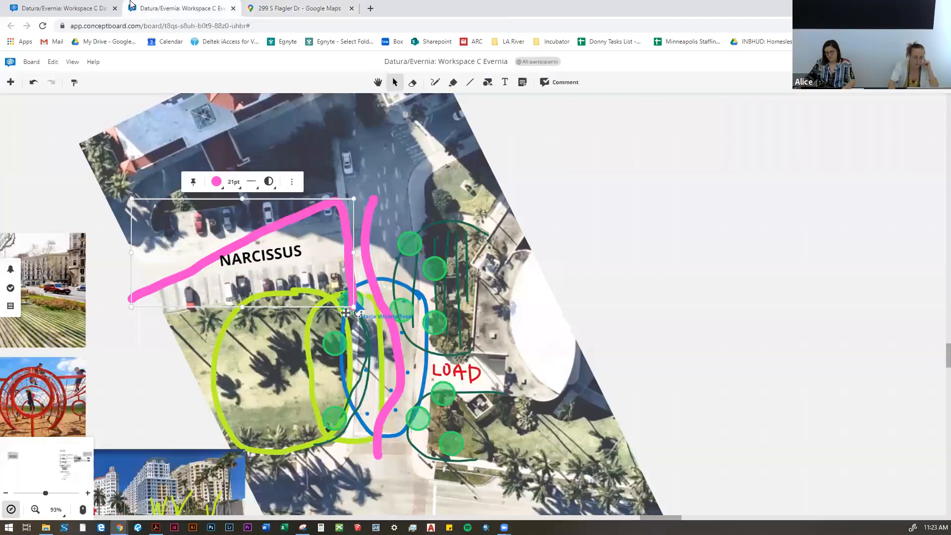
# Step: Change the line along Narcissus to 9 pt thickness and dark green
pyautogui.moveTo(595, 326); pyautogui.dragTo(614, 292)
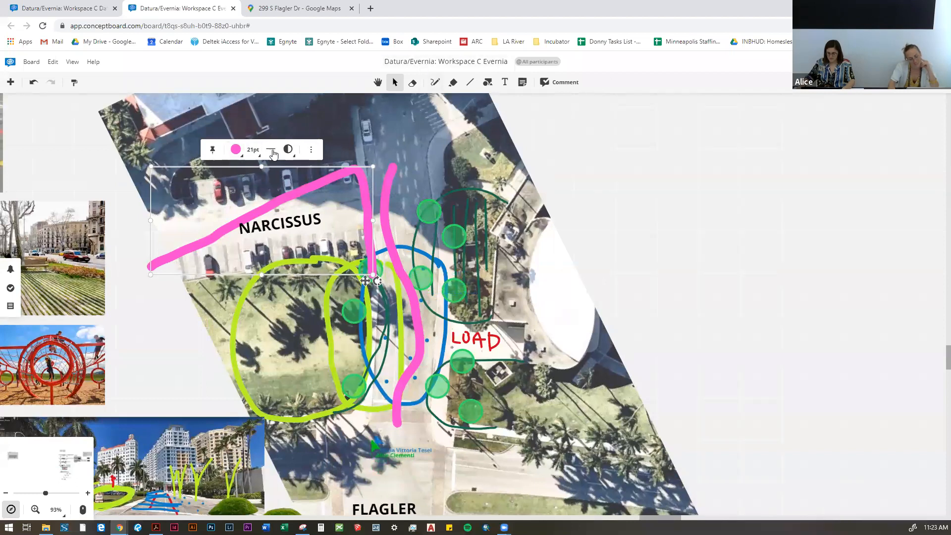
pyautogui.click(253, 149)
pyautogui.click(254, 218)
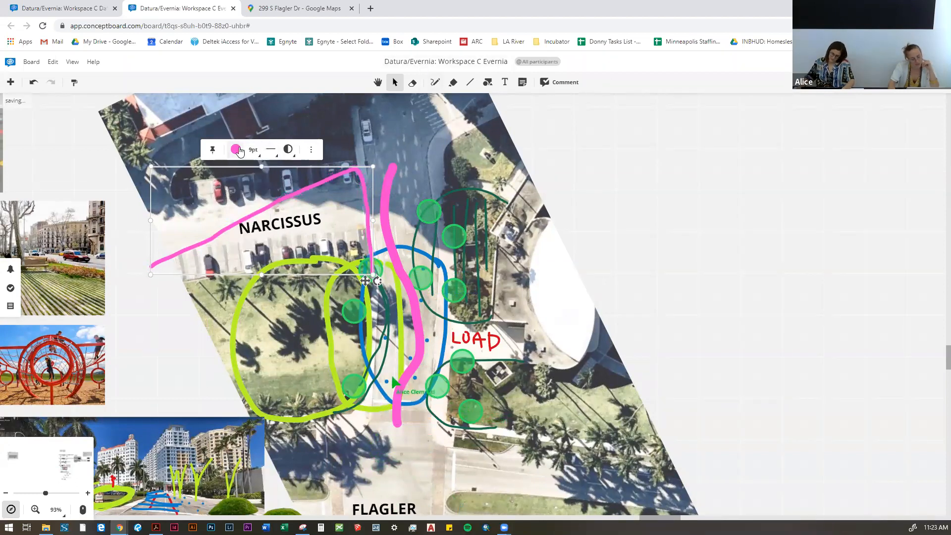
pyautogui.click(236, 149)
pyautogui.click(235, 226)
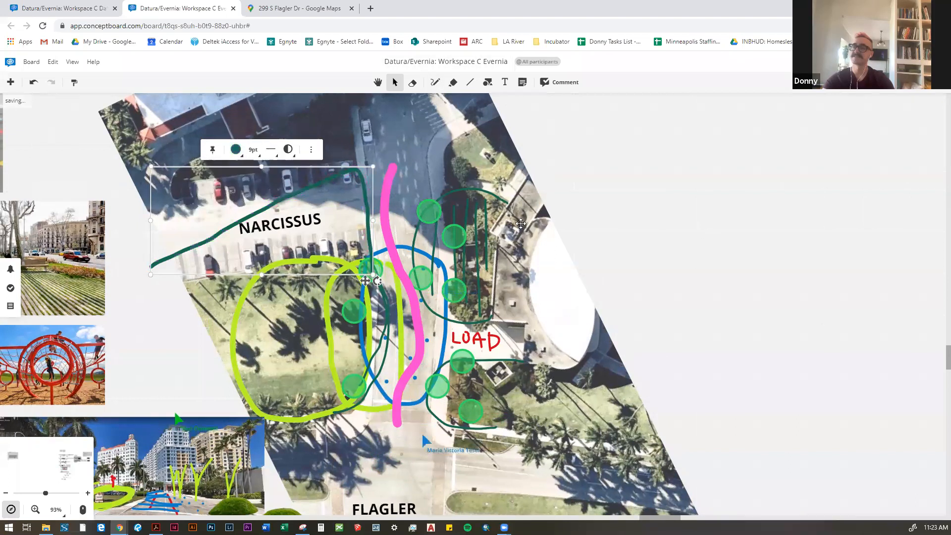
pyautogui.click(761, 231)
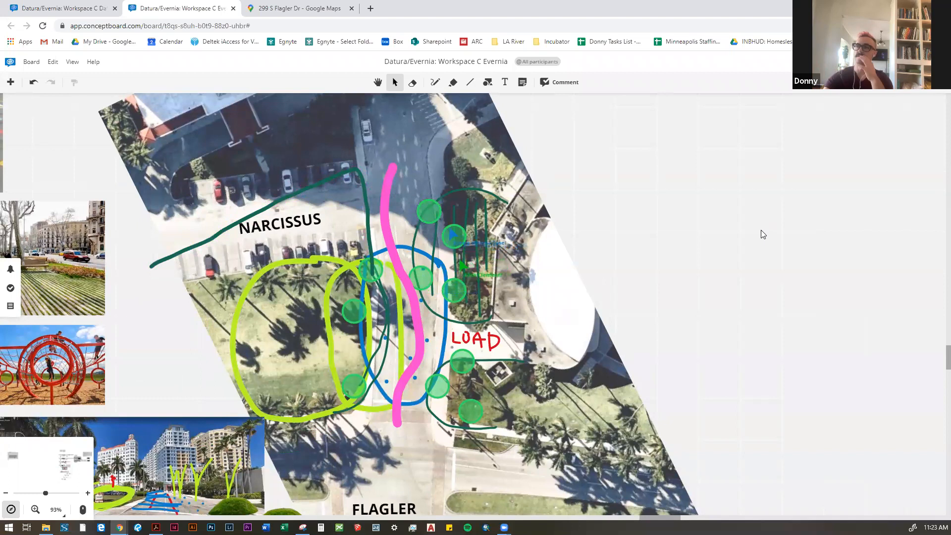
# Step: Draw a short 21 pt pink stroke at the outer end of Narcissus, on the building side of the street
pyautogui.click(435, 83)
pyautogui.moveTo(716, 257); pyautogui.dragTo(718, 316)
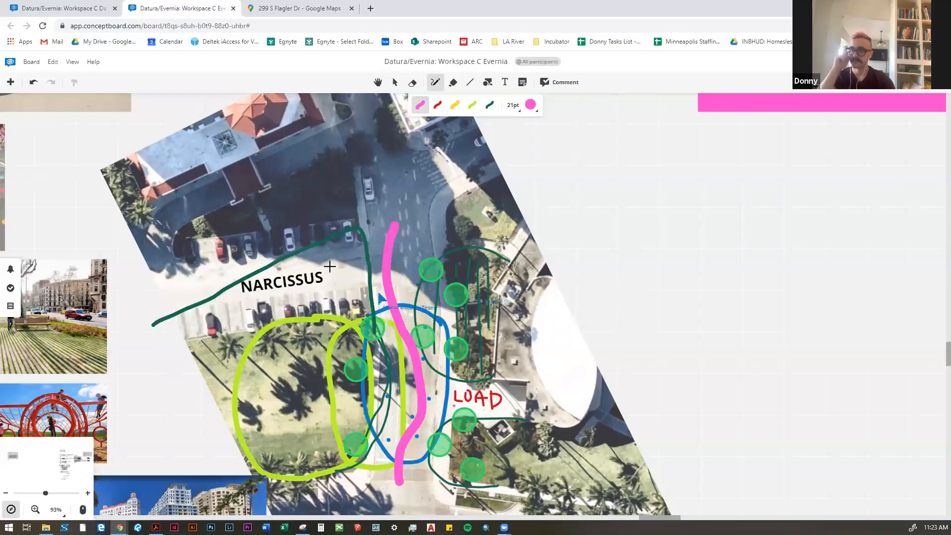
pyautogui.moveTo(139, 287); pyautogui.dragTo(203, 253)
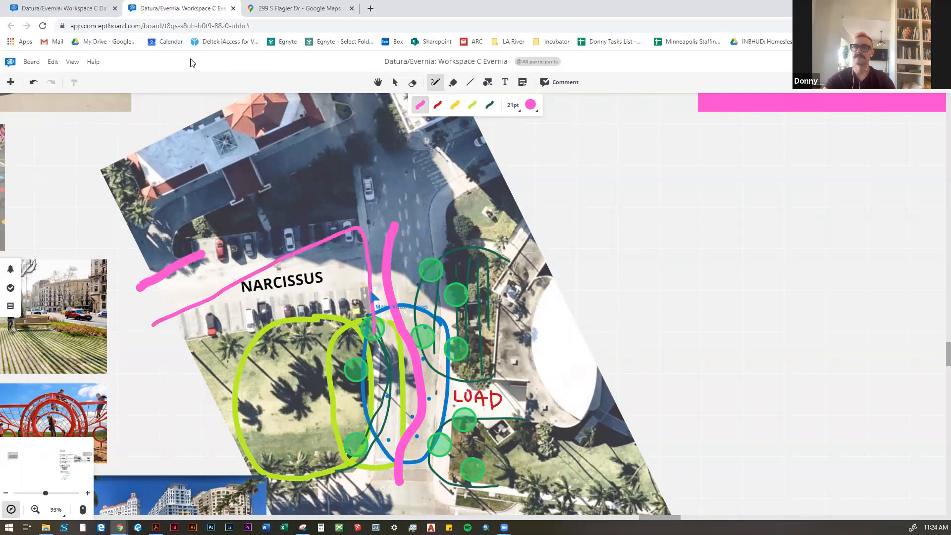
pyautogui.click(489, 105)
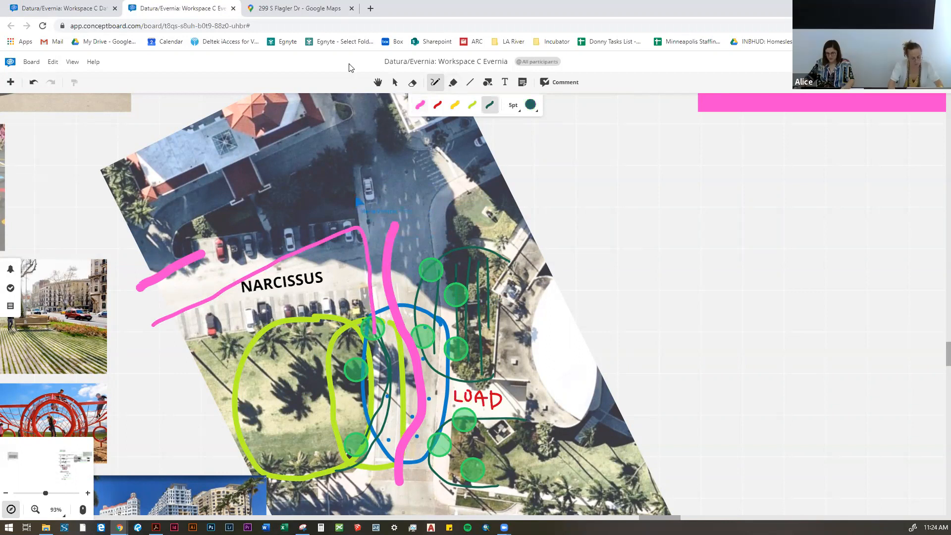
pyautogui.click(394, 82)
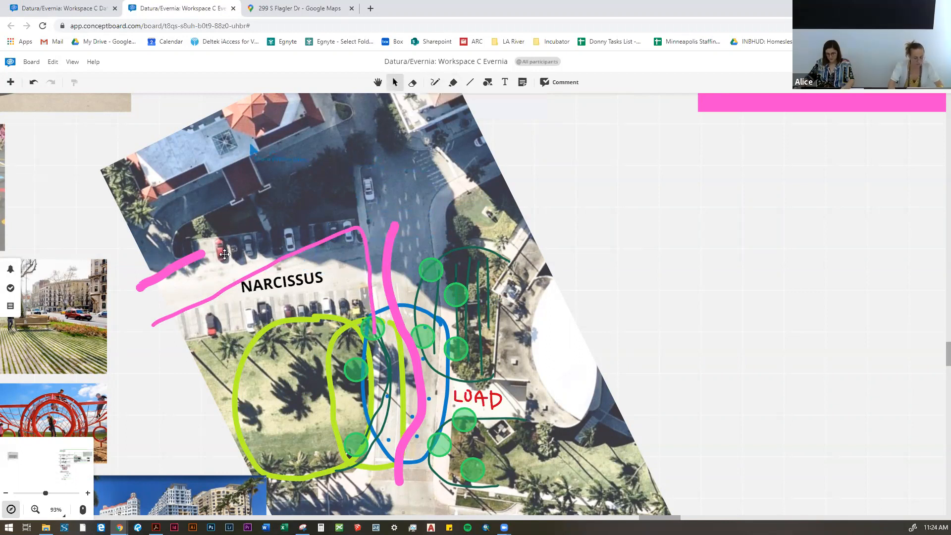
# Step: Delete the short pink stroke at the outer end of Narcissus
pyautogui.click(195, 287)
pyautogui.press('Delete')
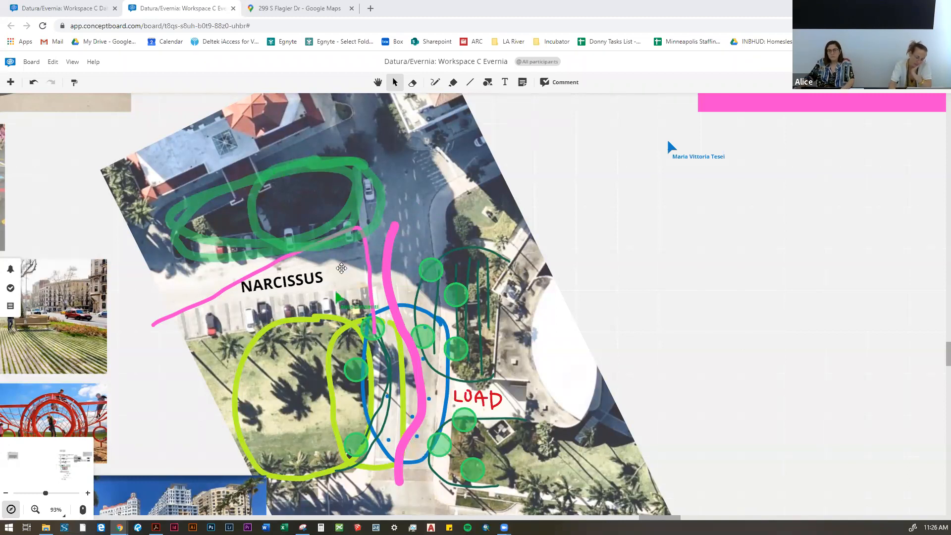
# Step: Examine the aerial plan from the building north of Narcissus down to the Flagler intersection, with the pen tool ready
pyautogui.scroll(-2, 397, 309)
pyautogui.moveTo(397, 309); pyautogui.dragTo(406, 280)
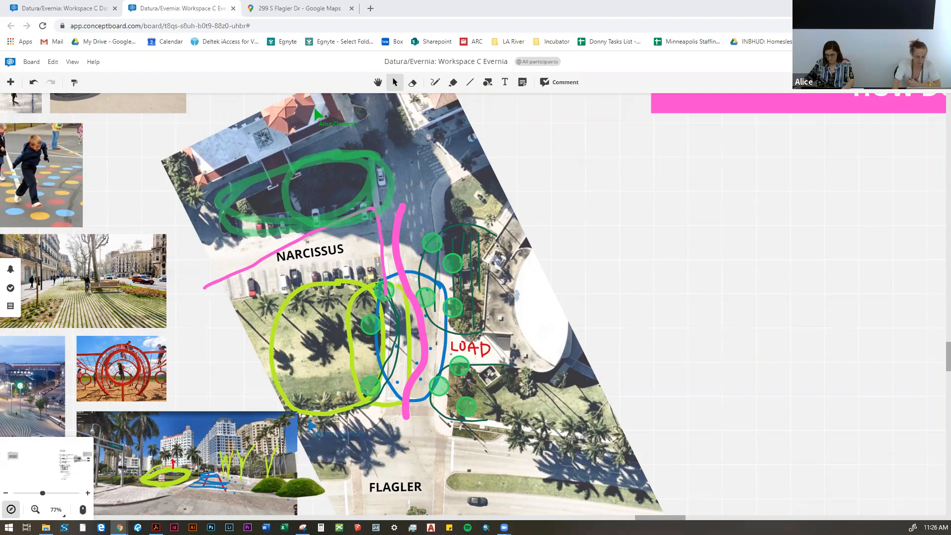
pyautogui.scroll(-1, 383, 297)
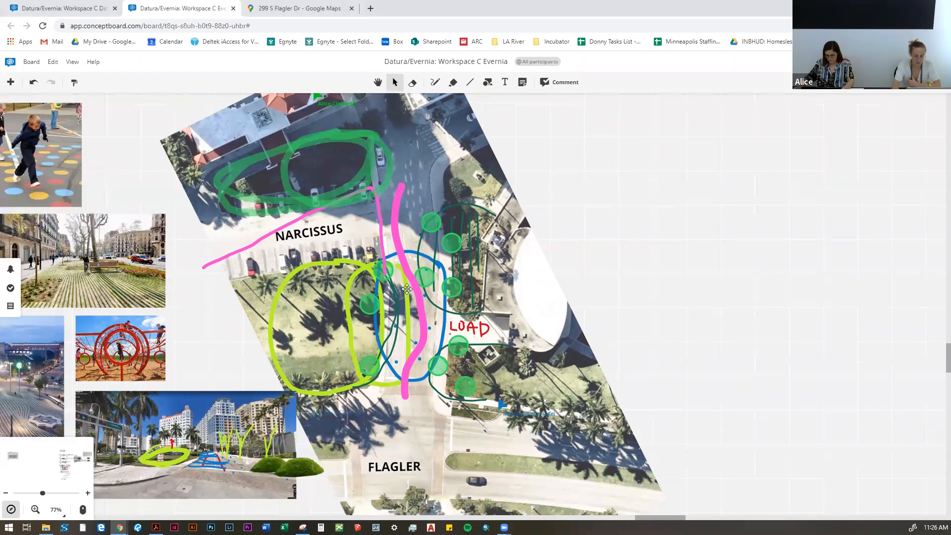
pyautogui.scroll(-1, 382, 284)
pyautogui.moveTo(382, 284); pyautogui.dragTo(378, 335)
pyautogui.click(434, 82)
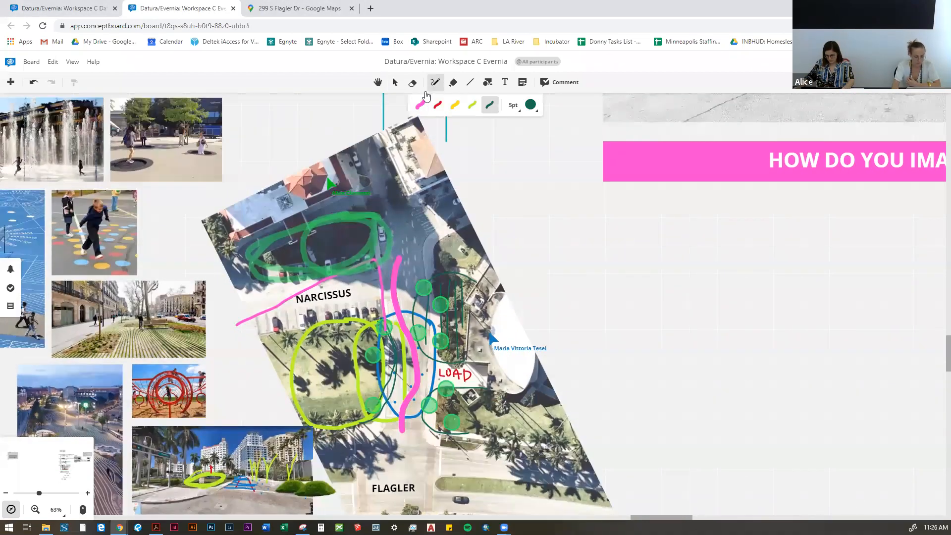
pyautogui.scroll(3, 465, 138)
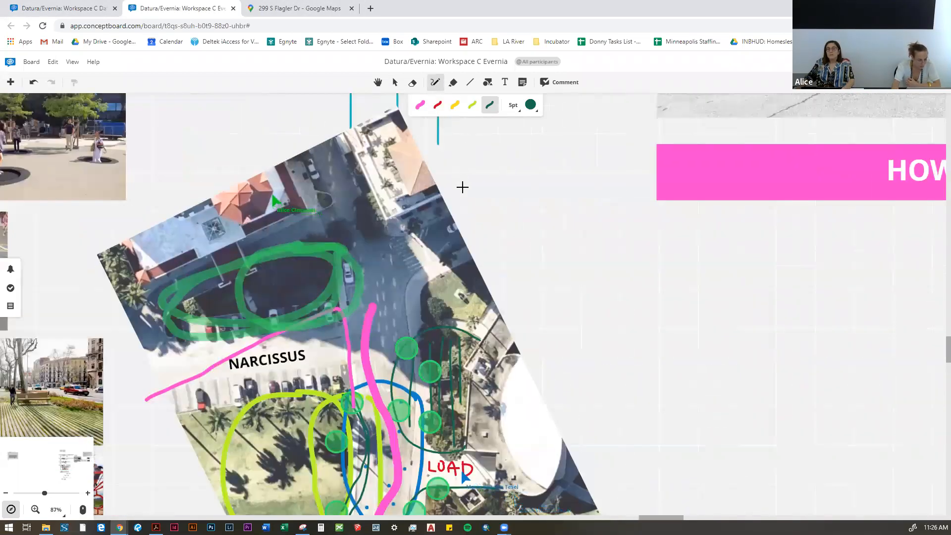
pyautogui.moveTo(466, 233); pyautogui.dragTo(480, 204)
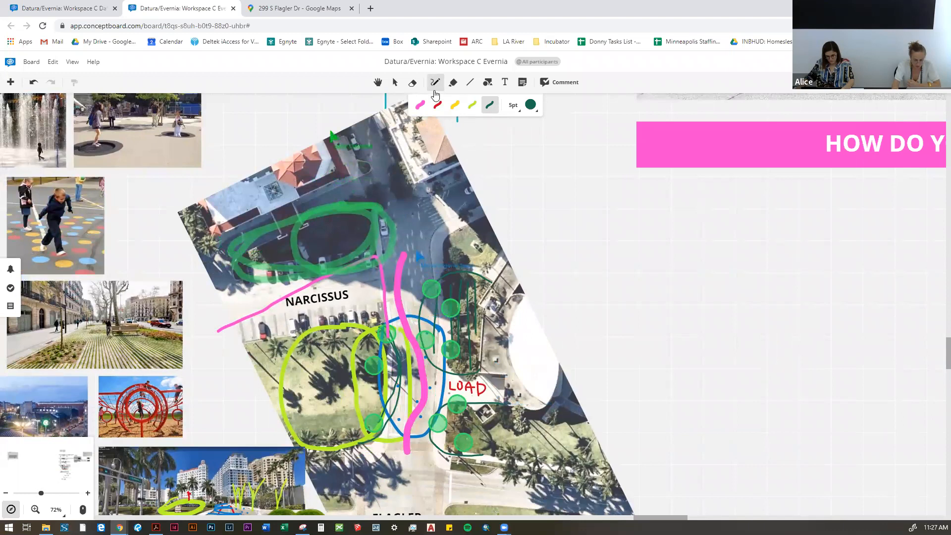
pyautogui.scroll(2, 333, 332)
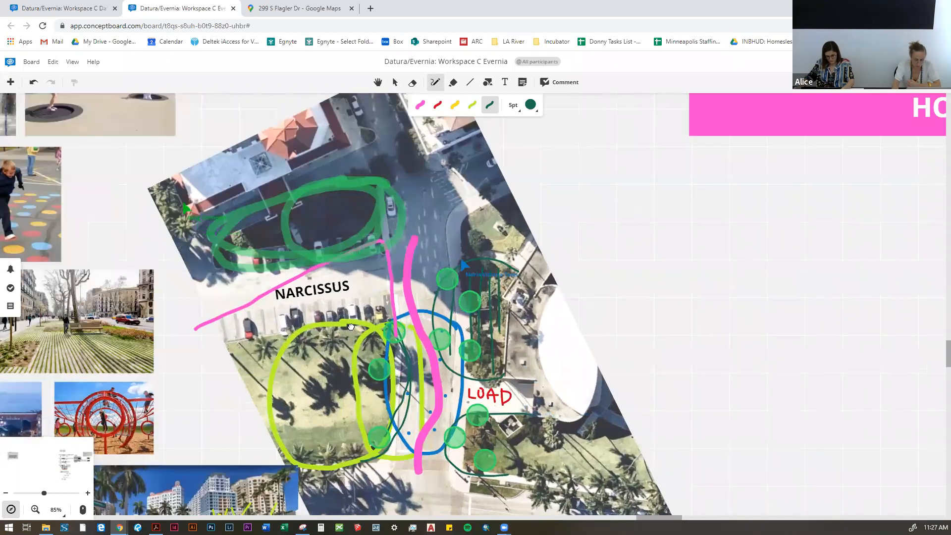
pyautogui.moveTo(350, 329); pyautogui.dragTo(382, 301)
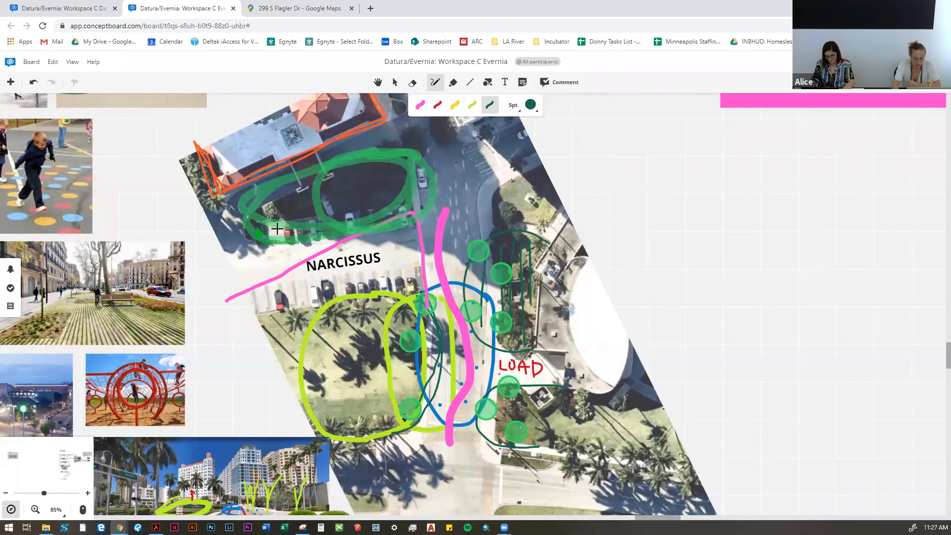
pyautogui.moveTo(374, 177)
pyautogui.mouseDown()
pyautogui.moveTo(389, 201)
pyautogui.moveTo(365, 213)
pyautogui.moveTo(378, 228)
pyautogui.mouseUp()
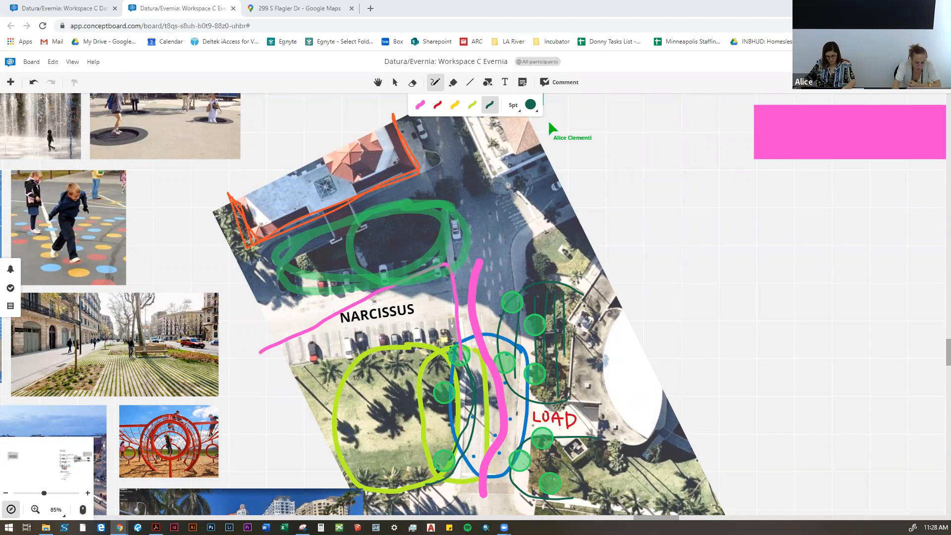
# Step: Check the Evernia Street View capture in the Snipping Tool and return to the workshop board
pyautogui.hotkey('alt', 'Tab')
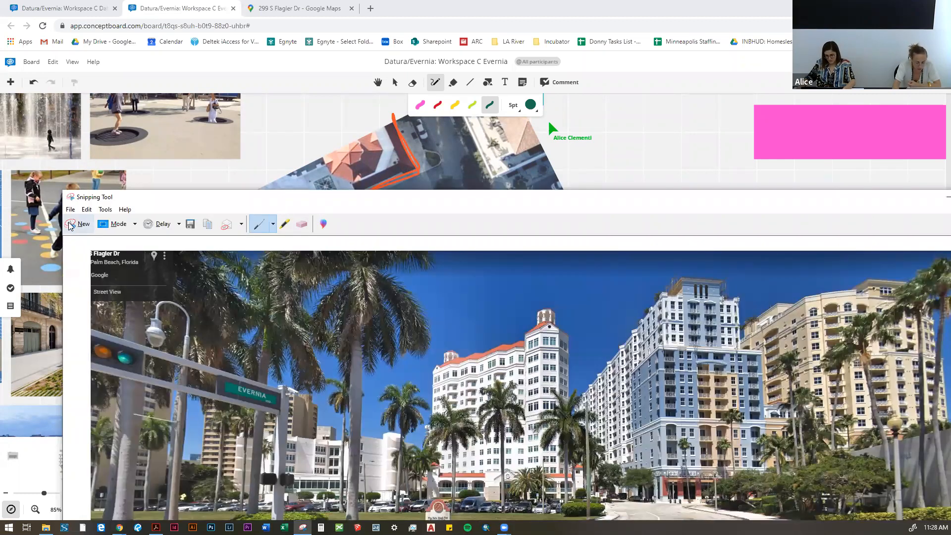
pyautogui.hotkey('alt', 'Tab')
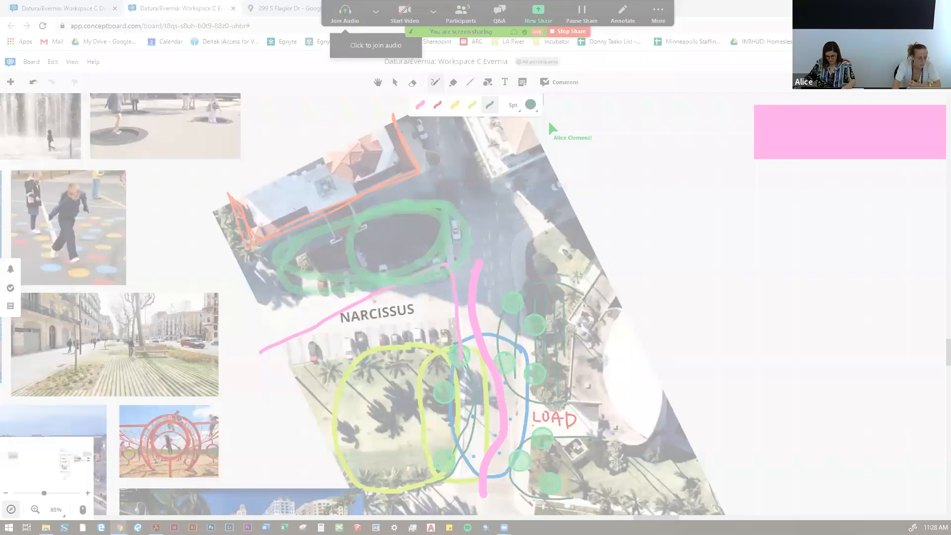
pyautogui.press('Escape')
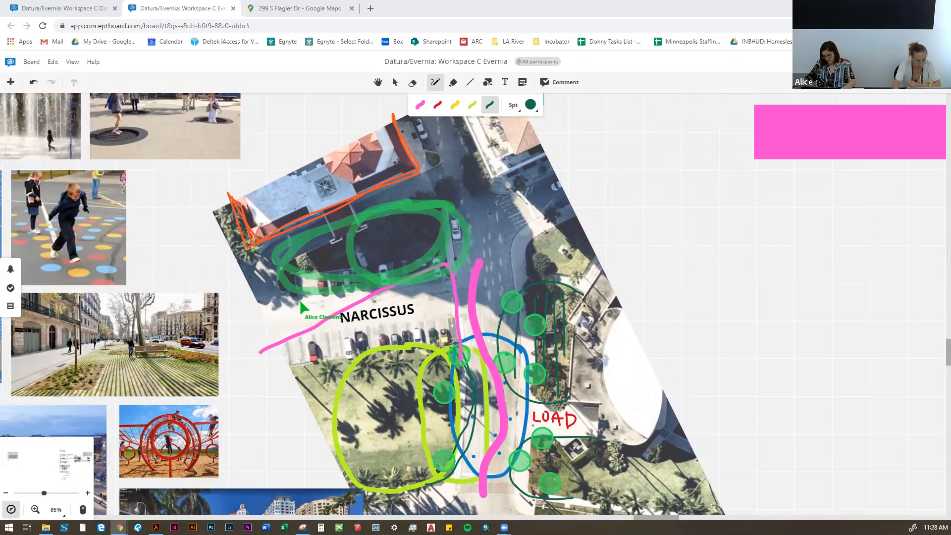
pyautogui.hotkey('alt', 'Tab')
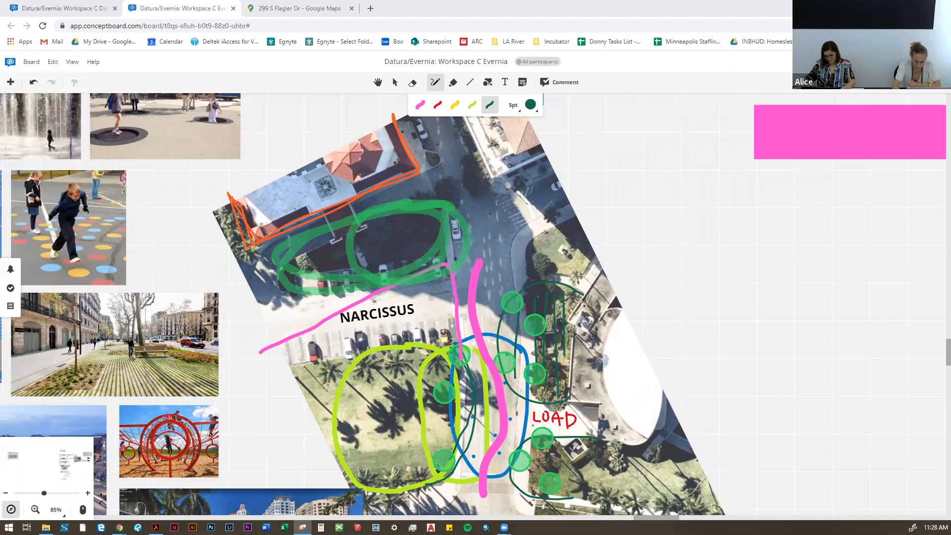
pyautogui.hotkey('alt', 'Tab')
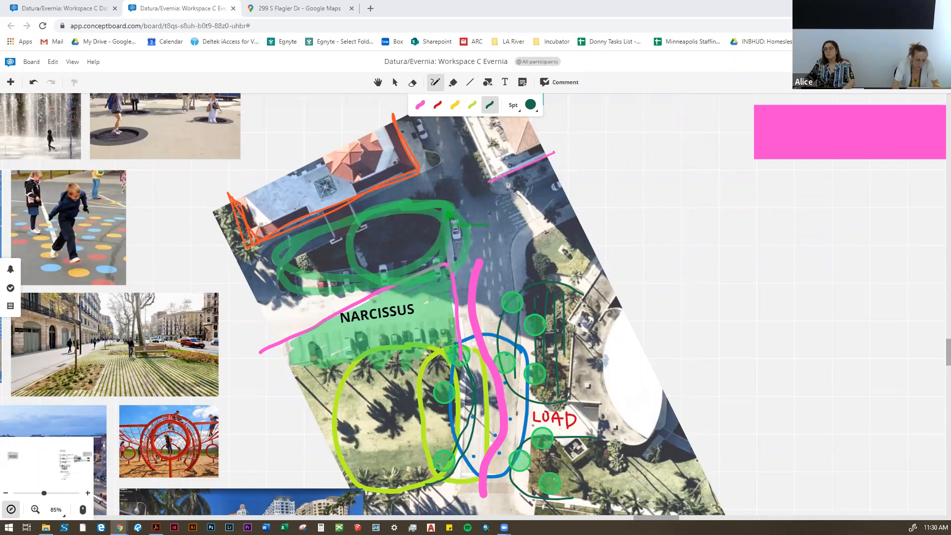
# Step: Review the green fill, tree dots and pink alignment lines sketched around Narcissus on the aerial plan
pyautogui.scroll(-2, 520, 216)
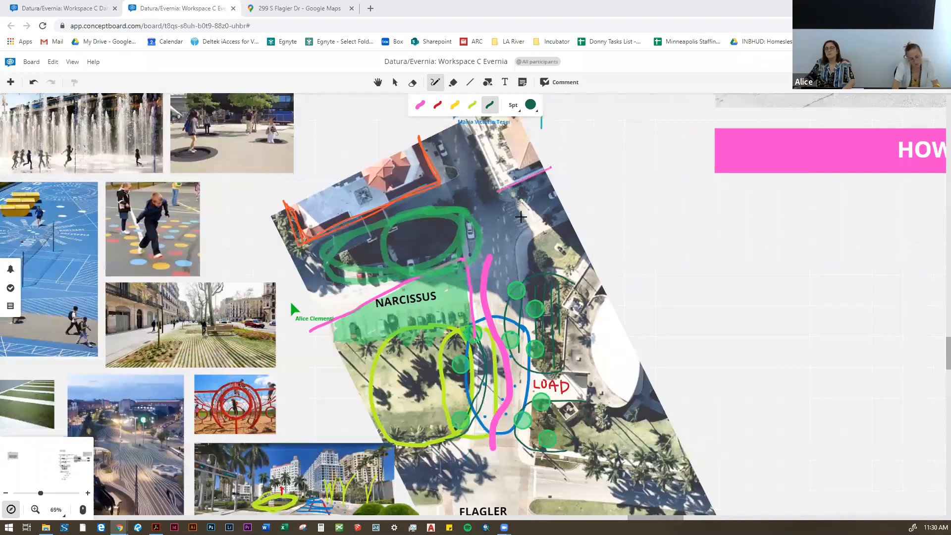
pyautogui.scroll(3, 520, 216)
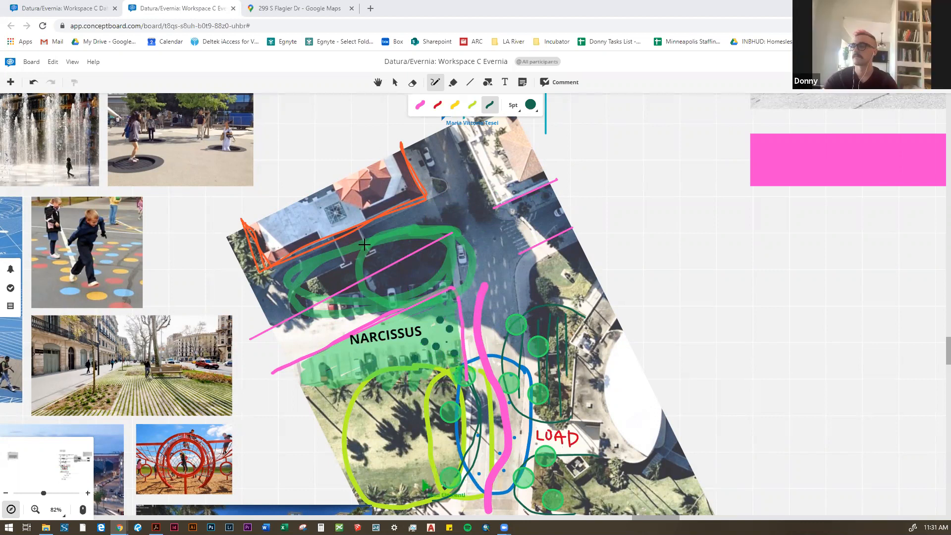
pyautogui.scroll(-2, 367, 242)
pyautogui.scroll(2, 487, 289)
pyautogui.moveTo(475, 260); pyautogui.dragTo(455, 238)
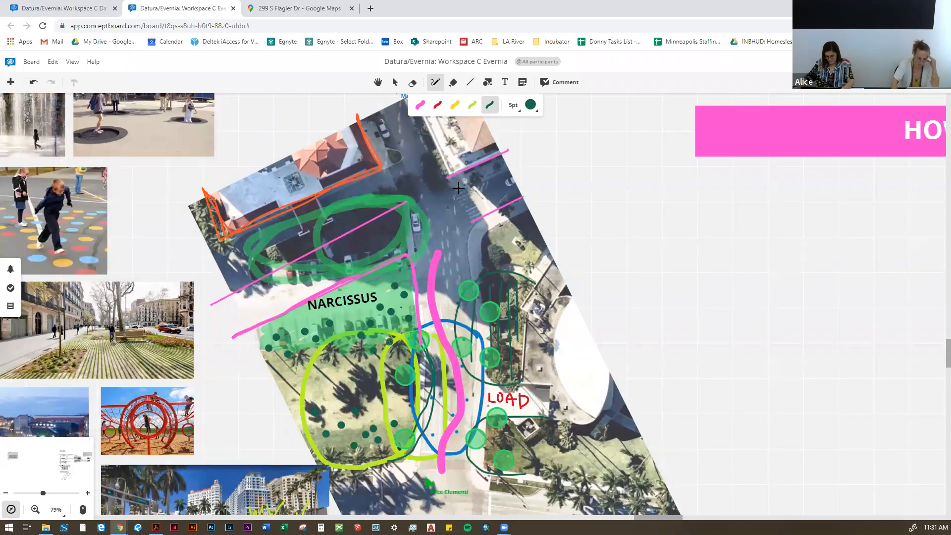
pyautogui.scroll(-1, 340, 245)
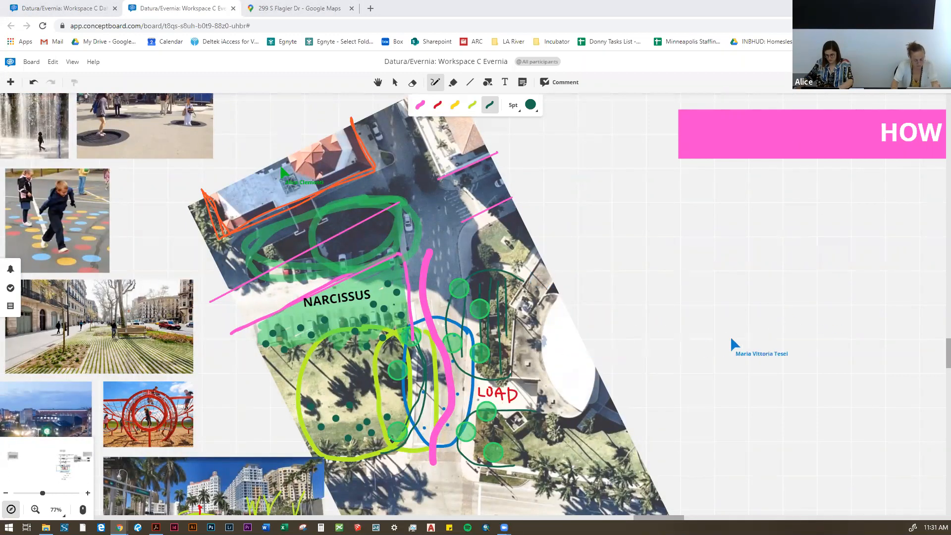
pyautogui.moveTo(539, 278); pyautogui.dragTo(517, 248)
pyautogui.scroll(-1, 517, 249)
pyautogui.scroll(2, 362, 257)
pyautogui.moveTo(396, 232); pyautogui.dragTo(337, 167)
pyautogui.scroll(1, 337, 168)
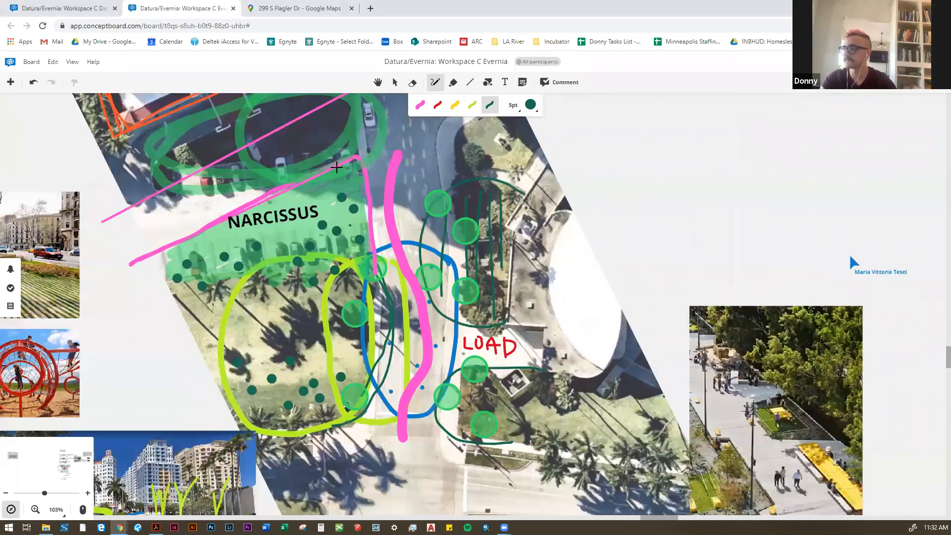
pyautogui.scroll(-4, 327, 159)
# Step: Compare the reference photo of the plaza with yellow tables against the sketched aerial plan
pyautogui.click(395, 83)
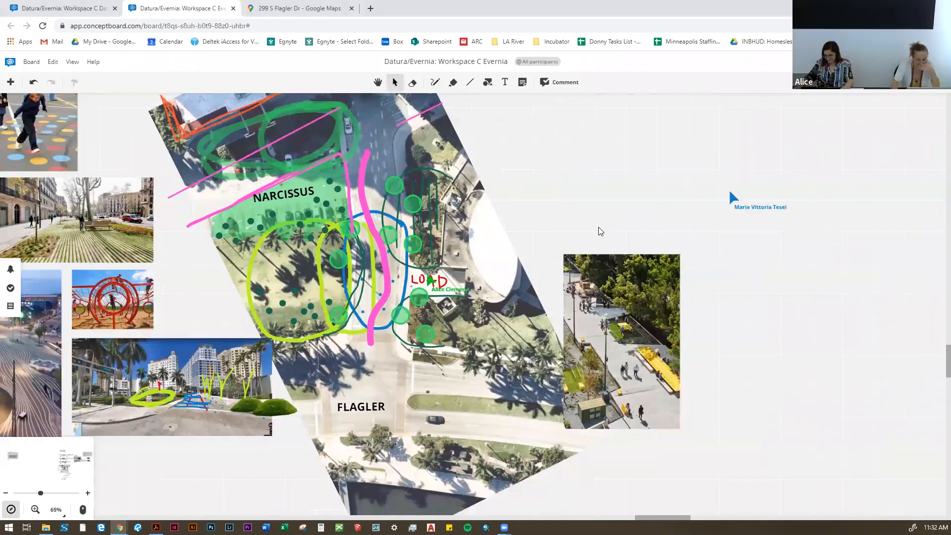
pyautogui.scroll(2, 590, 230)
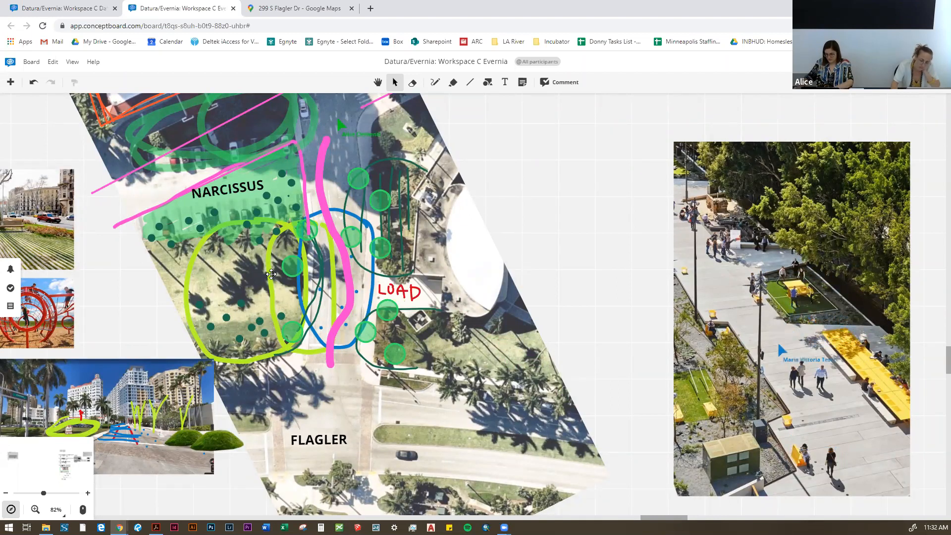
pyautogui.scroll(-2, 271, 274)
pyautogui.scroll(5, 835, 370)
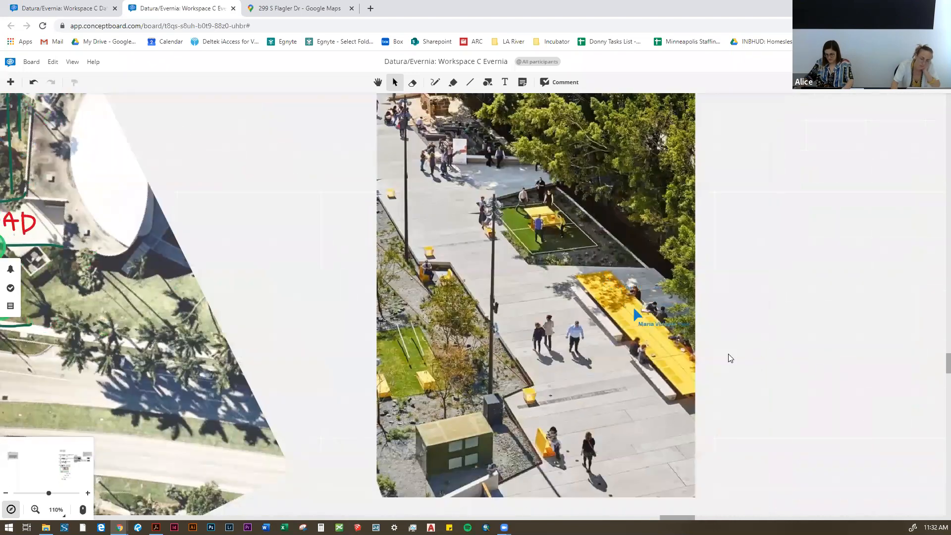
pyautogui.scroll(-4, 730, 358)
pyautogui.hscroll(-1, 760, 363)
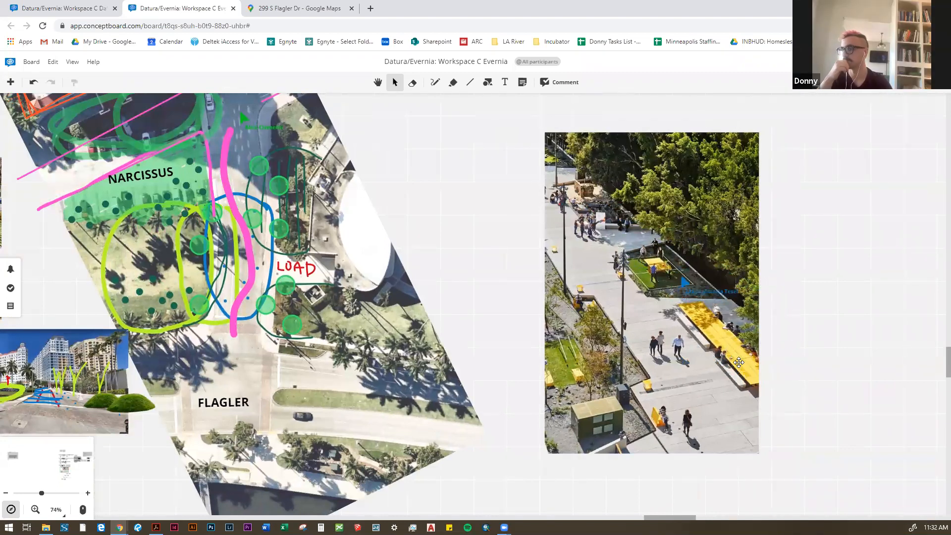
pyautogui.moveTo(485, 271); pyautogui.dragTo(520, 293)
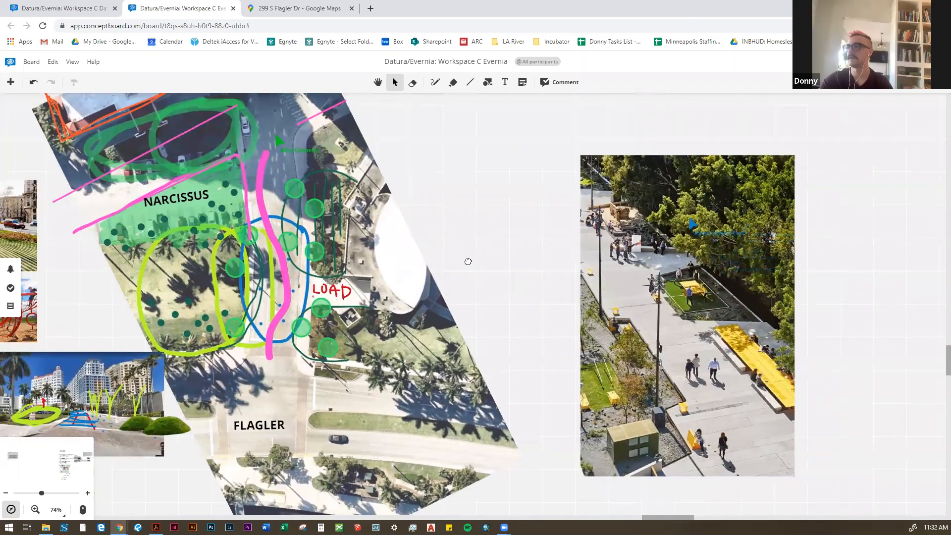
pyautogui.moveTo(468, 261); pyautogui.dragTo(483, 268)
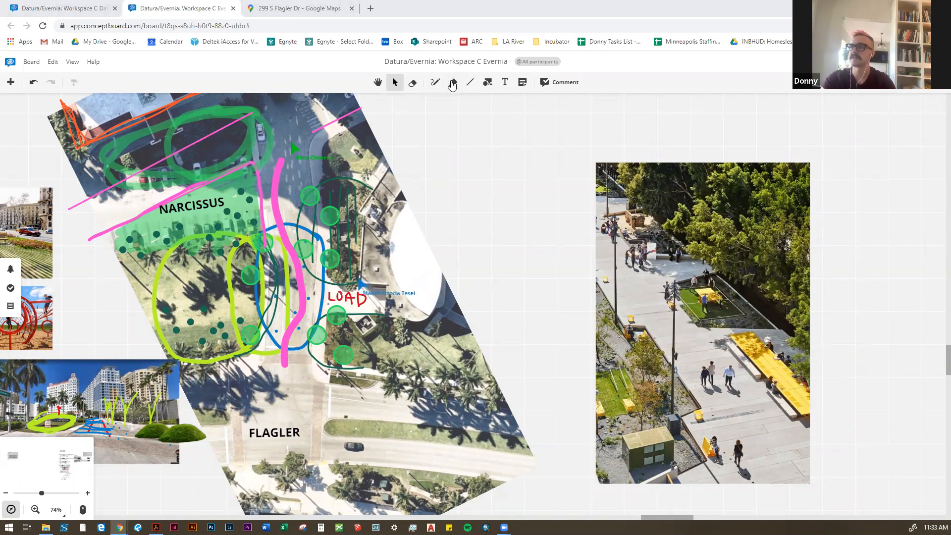
# Step: Set the 5 pt pen's colour to yellow
pyautogui.click(435, 82)
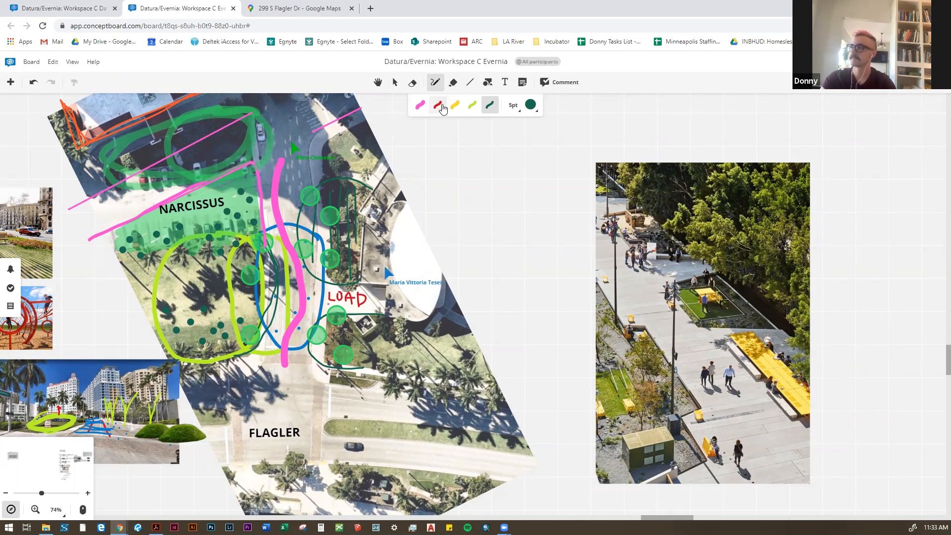
pyautogui.moveTo(290, 269); pyautogui.dragTo(302, 289)
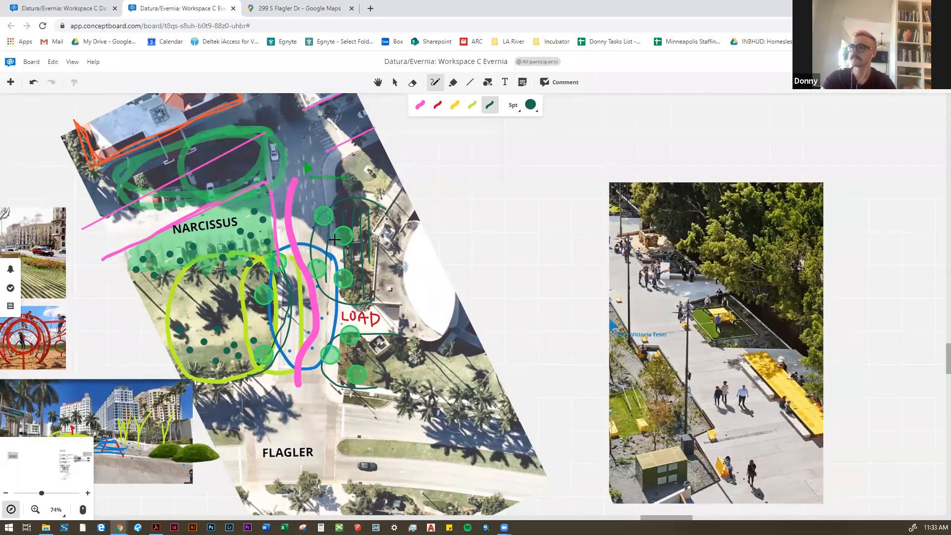
pyautogui.scroll(3, 418, 154)
pyautogui.click(530, 105)
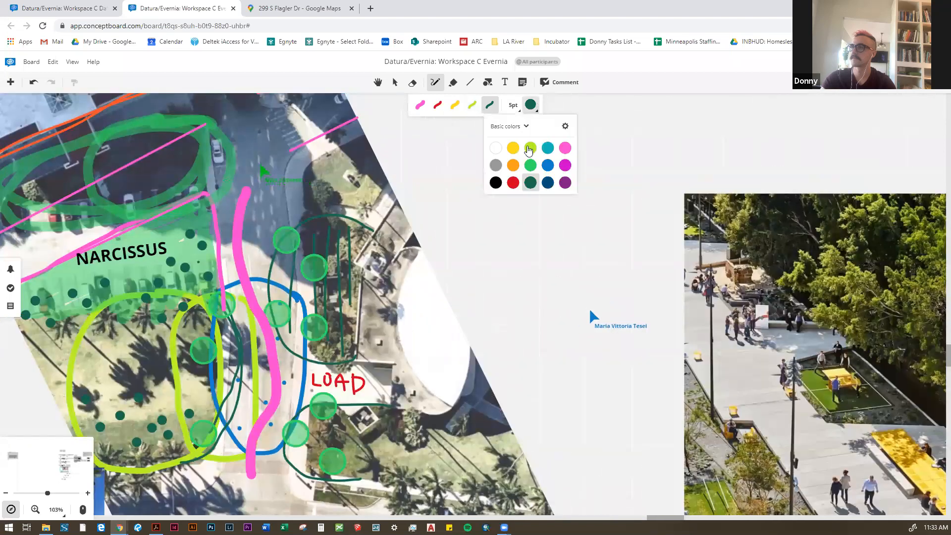
pyautogui.click(516, 146)
pyautogui.scroll(-3, 426, 208)
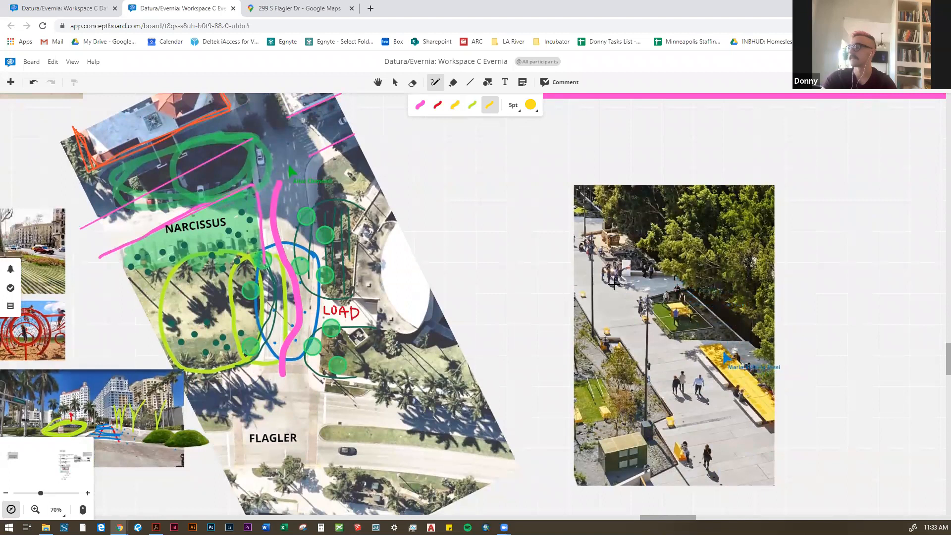
# Step: Inspect the sketched street-view photo at close range, and return to the Narcissus area of the aerial plan
pyautogui.moveTo(569, 279); pyautogui.dragTo(583, 265)
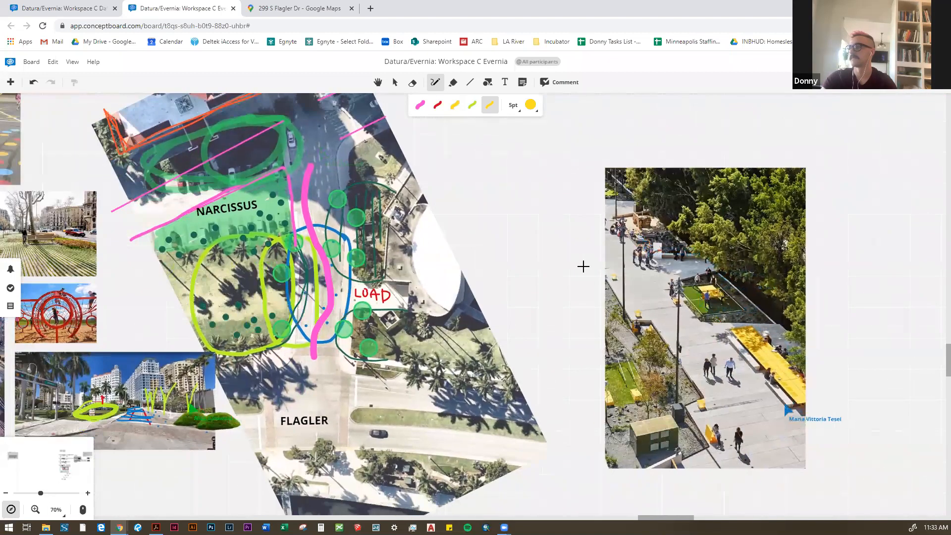
pyautogui.moveTo(94, 441); pyautogui.dragTo(182, 367)
pyautogui.scroll(3, 182, 366)
pyautogui.scroll(2, 232, 310)
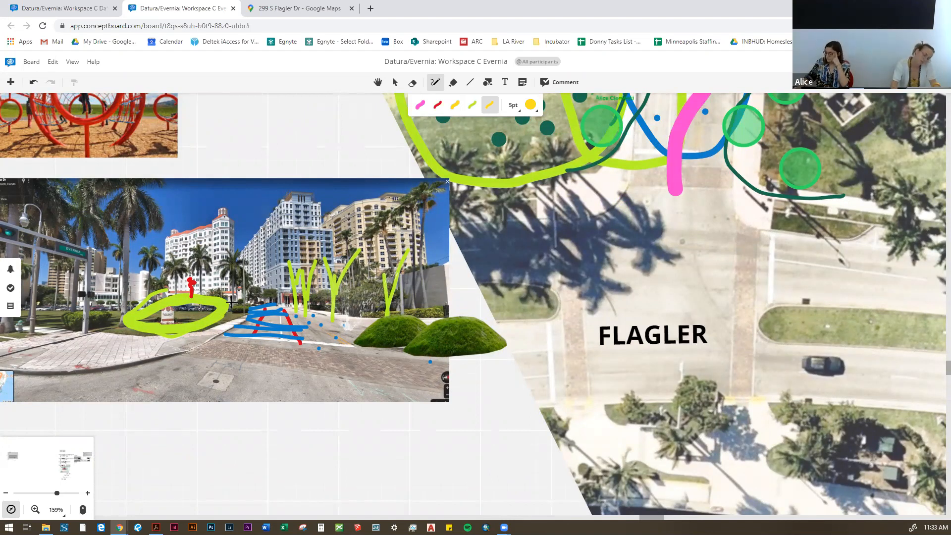
pyautogui.scroll(-3, 155, 355)
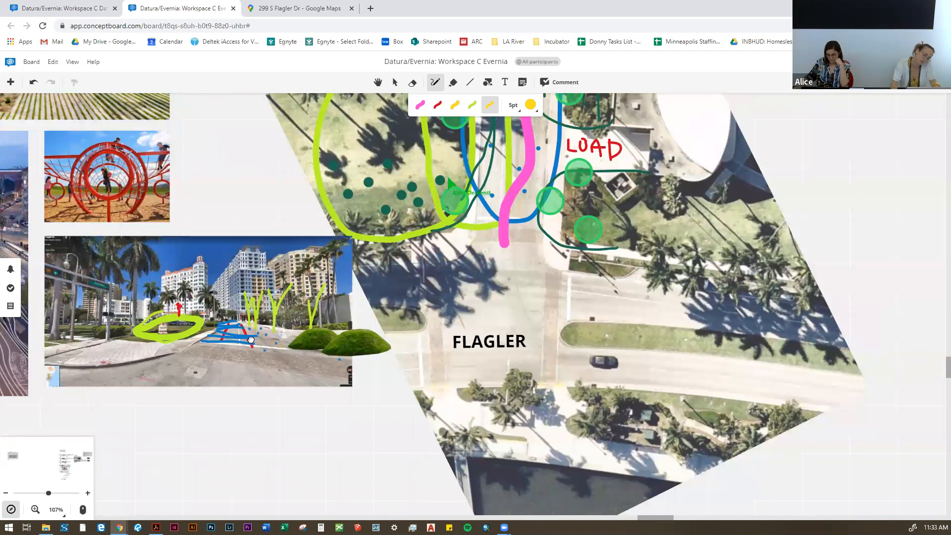
pyautogui.moveTo(251, 340); pyautogui.dragTo(229, 399)
pyautogui.scroll(-1, 230, 396)
pyautogui.moveTo(367, 278); pyautogui.dragTo(443, 419)
pyautogui.scroll(1, 352, 220)
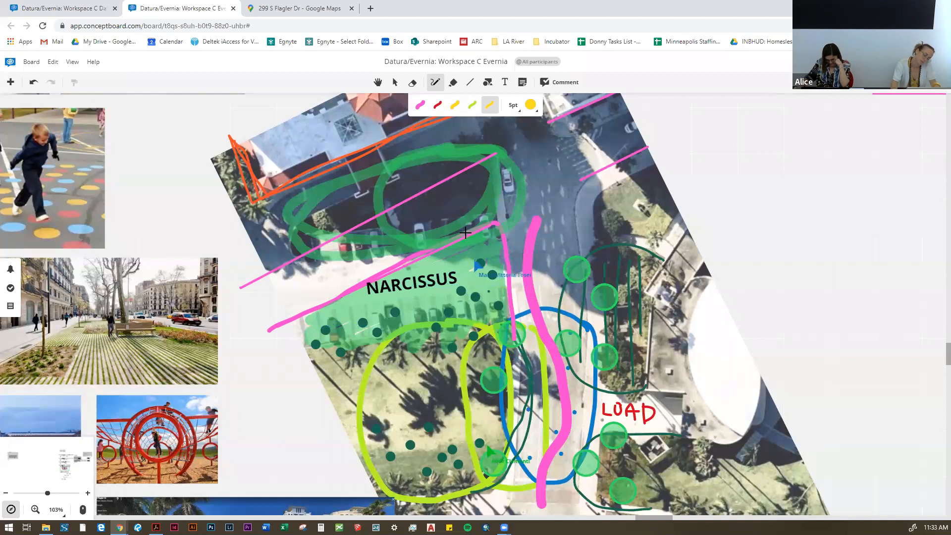
# Step: Undo the last change on the board
pyautogui.moveTo(452, 265); pyautogui.dragTo(460, 312)
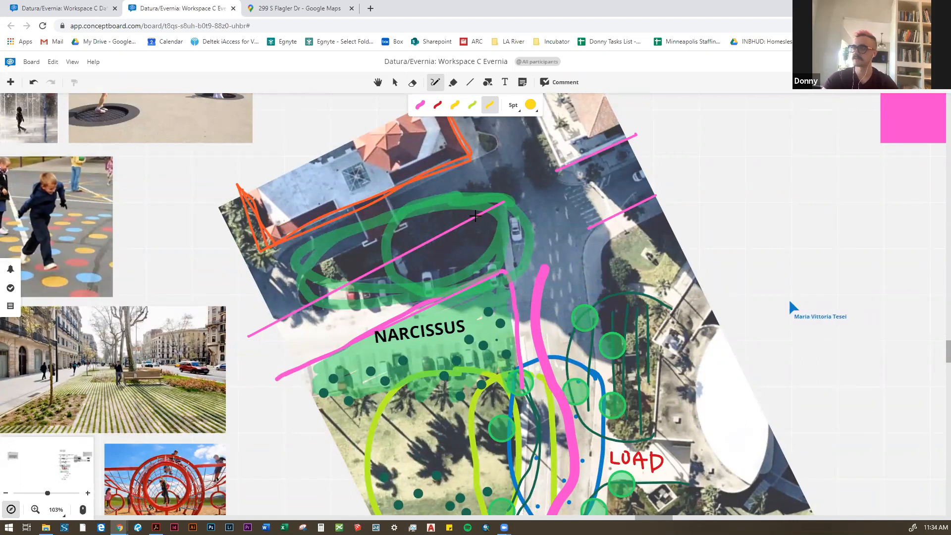
pyautogui.hotkey('ctrl', 'z')
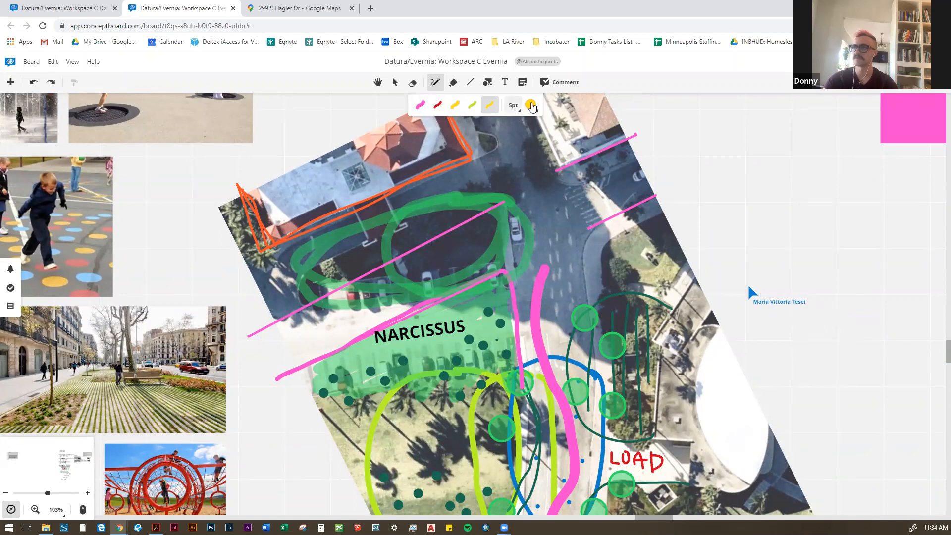
# Step: Set the 5 pt pen's colour to pink and sketch narrow bands along the inner sides of the two long street lines above NARCISSUS
pyautogui.click(530, 105)
pyautogui.click(565, 148)
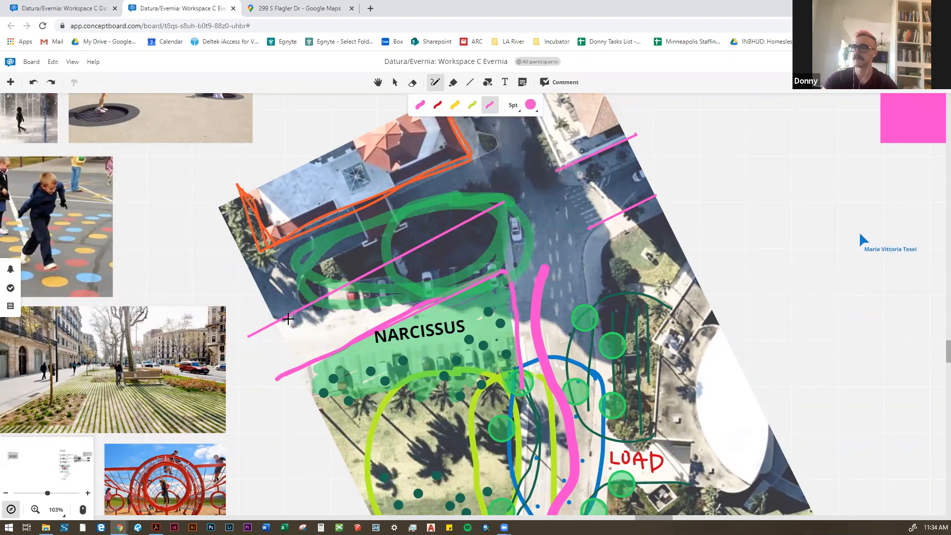
pyautogui.moveTo(307, 310)
pyautogui.mouseDown()
pyautogui.moveTo(413, 270)
pyautogui.moveTo(489, 219)
pyautogui.moveTo(378, 267)
pyautogui.moveTo(306, 312)
pyautogui.moveTo(313, 316)
pyautogui.mouseUp()
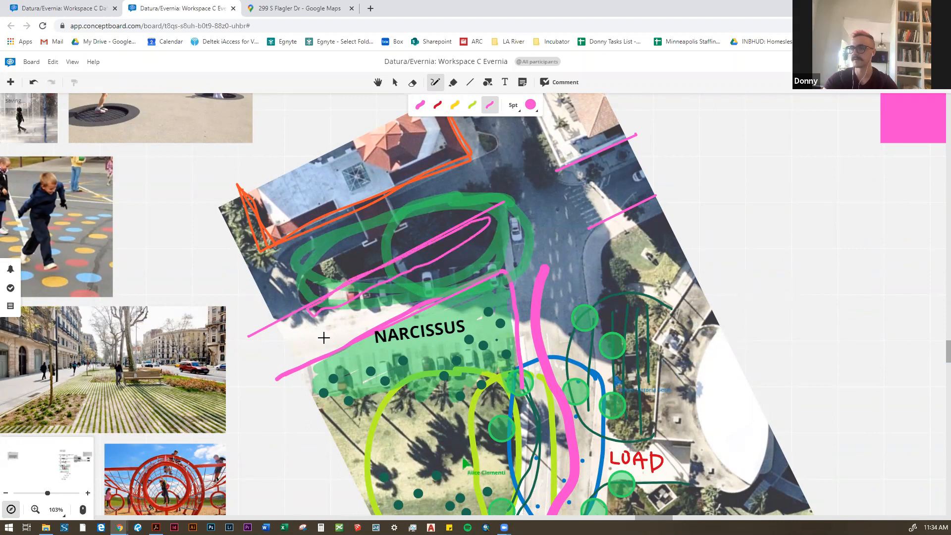
pyautogui.moveTo(334, 348)
pyautogui.mouseDown()
pyautogui.moveTo(326, 343)
pyautogui.moveTo(367, 315)
pyautogui.moveTo(489, 266)
pyautogui.moveTo(425, 303)
pyautogui.moveTo(375, 306)
pyautogui.mouseUp()
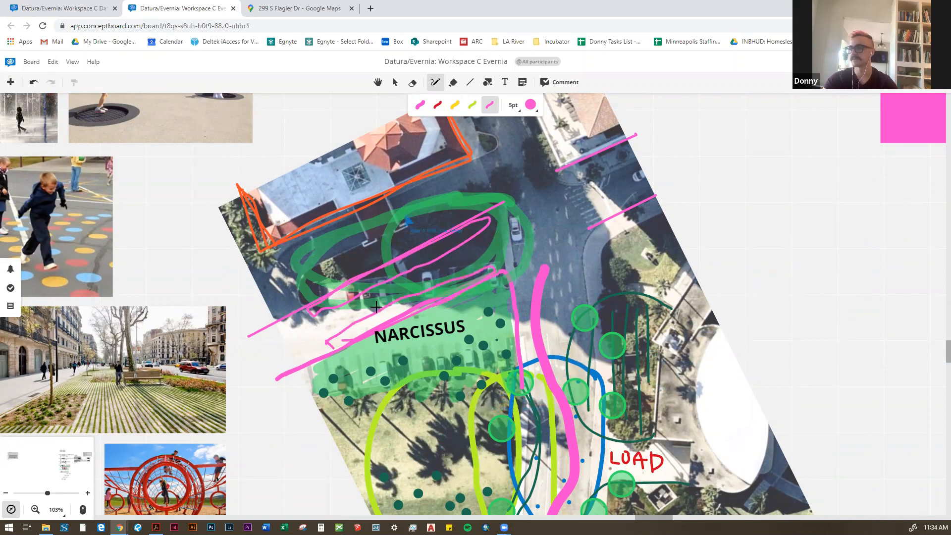
# Step: Mark a pink X between the two short pink lines on the street across the intersection
pyautogui.moveTo(615, 206)
pyautogui.mouseDown()
pyautogui.moveTo(492, 233)
pyautogui.moveTo(495, 244)
pyautogui.mouseUp()
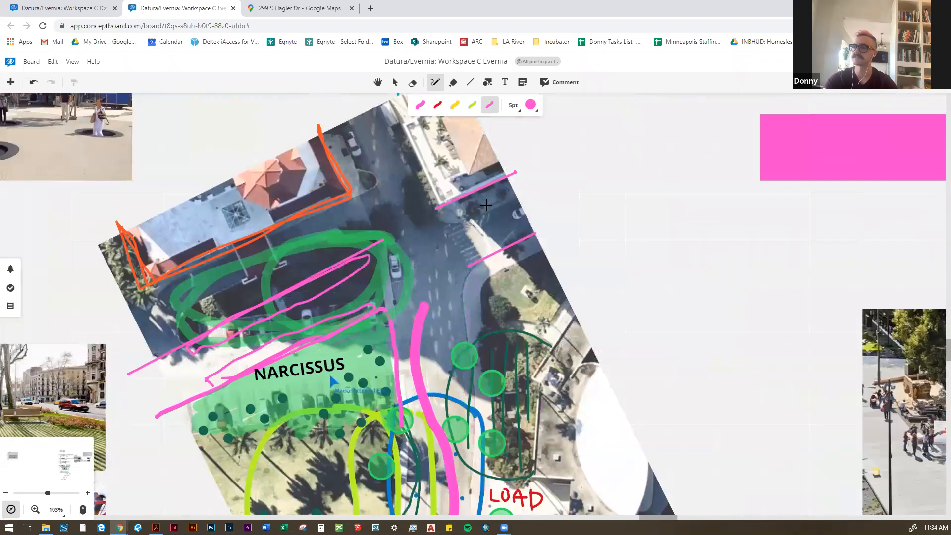
pyautogui.moveTo(489, 200)
pyautogui.mouseDown()
pyautogui.moveTo(486, 229)
pyautogui.moveTo(506, 221)
pyautogui.mouseUp()
pyautogui.moveTo(500, 309)
pyautogui.mouseDown()
pyautogui.moveTo(472, 215)
pyautogui.moveTo(443, 226)
pyautogui.mouseUp()
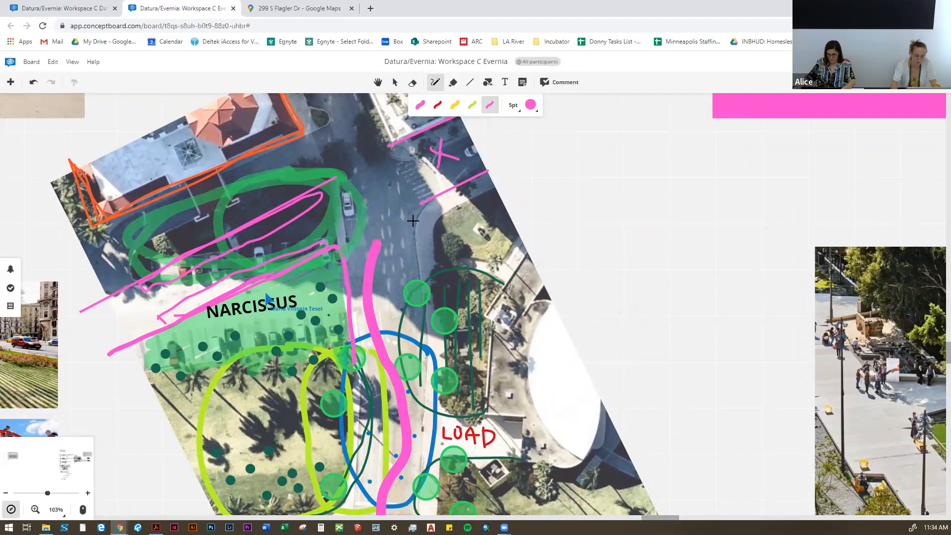
pyautogui.moveTo(401, 223); pyautogui.dragTo(428, 218)
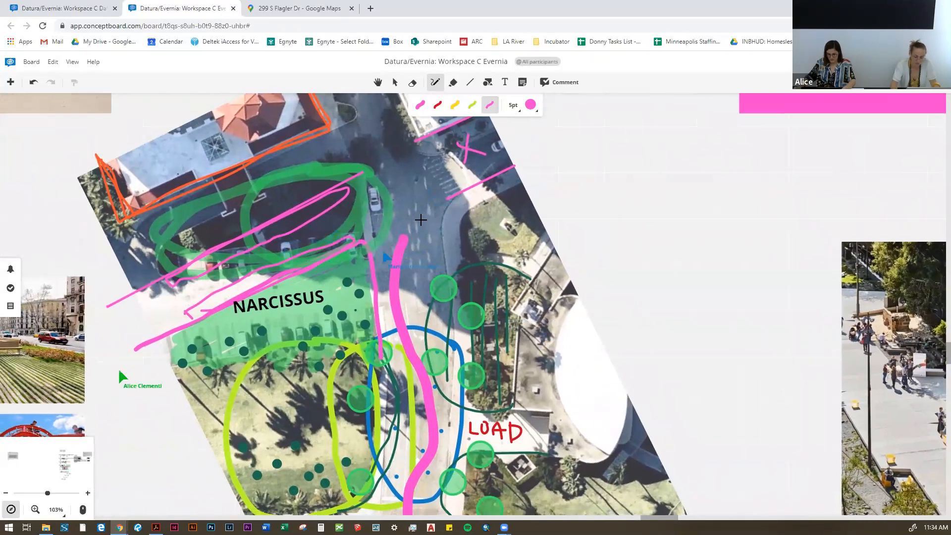
pyautogui.moveTo(270, 218); pyautogui.dragTo(329, 232)
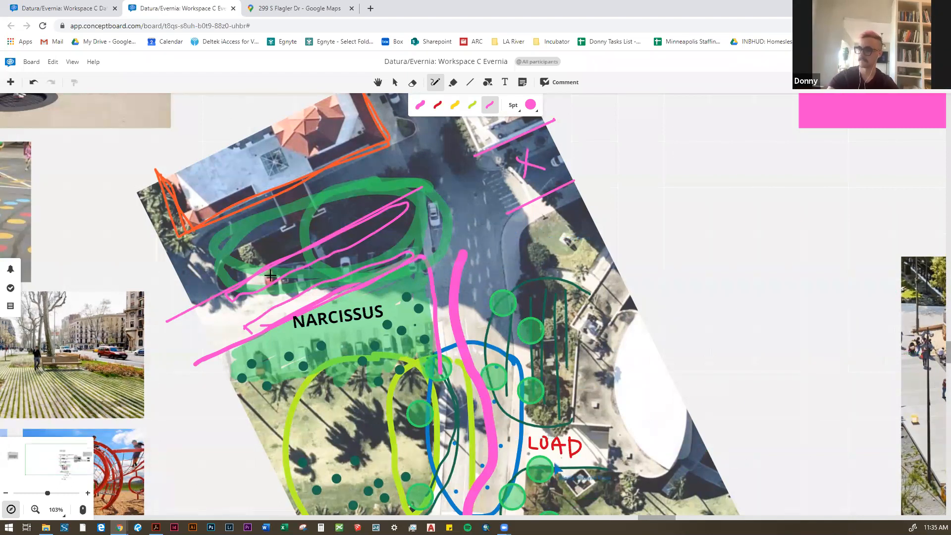
# Step: Outline both sides of the thick pink path with thin pink lines and extend the lower street line across the intersection
pyautogui.scroll(-3, 270, 275)
pyautogui.hscroll(-3, 571, 224)
pyautogui.moveTo(647, 244); pyautogui.dragTo(605, 277)
pyautogui.scroll(5, 465, 281)
pyautogui.scroll(-3, 414, 277)
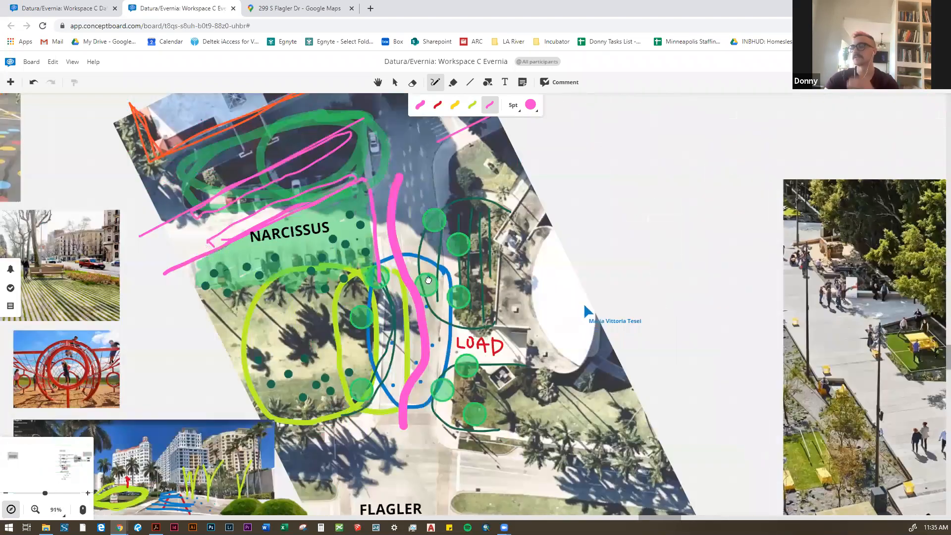
pyautogui.scroll(1, 428, 280)
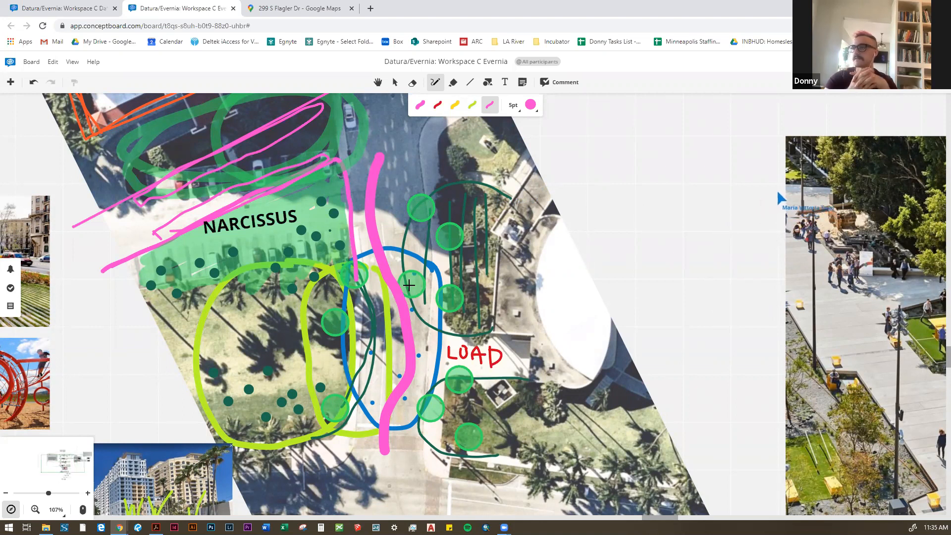
pyautogui.moveTo(399, 151)
pyautogui.mouseDown()
pyautogui.moveTo(391, 233)
pyautogui.moveTo(426, 371)
pyautogui.moveTo(409, 449)
pyautogui.moveTo(371, 426)
pyautogui.moveTo(396, 371)
pyautogui.moveTo(357, 156)
pyautogui.moveTo(378, 253)
pyautogui.mouseUp()
pyautogui.scroll(-2, 379, 140)
pyautogui.scroll(2, 379, 253)
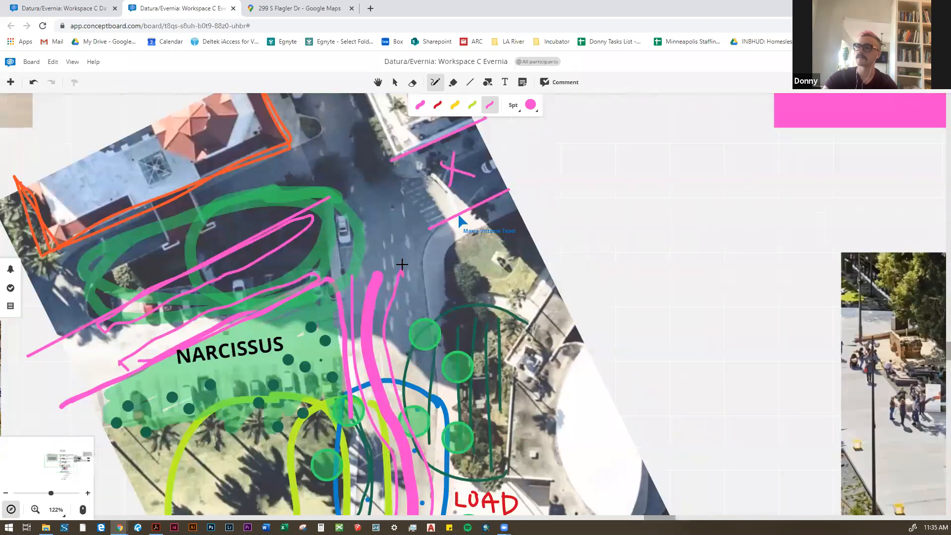
pyautogui.moveTo(337, 274)
pyautogui.mouseDown()
pyautogui.moveTo(354, 275)
pyautogui.moveTo(397, 241)
pyautogui.mouseUp()
pyautogui.scroll(-2, 355, 244)
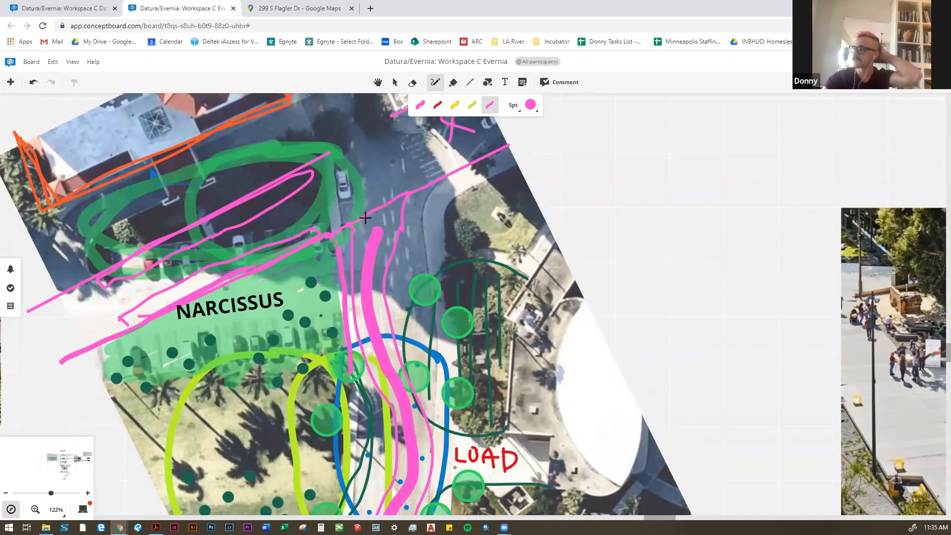
# Step: Set the board's navigation mode to Mouse & Keyboard
pyautogui.scroll(1, 382, 213)
pyautogui.scroll(-2, 373, 229)
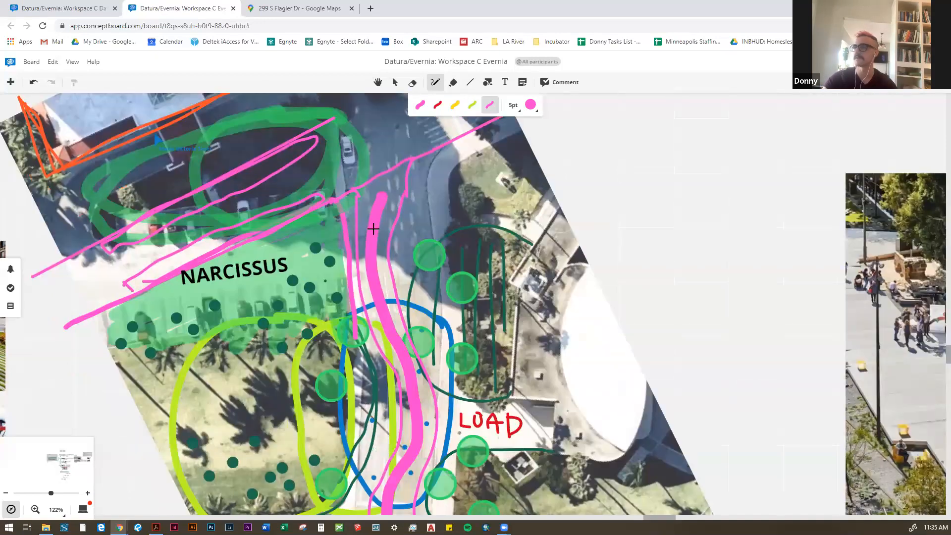
pyautogui.scroll(4, 378, 215)
pyautogui.click(85, 509)
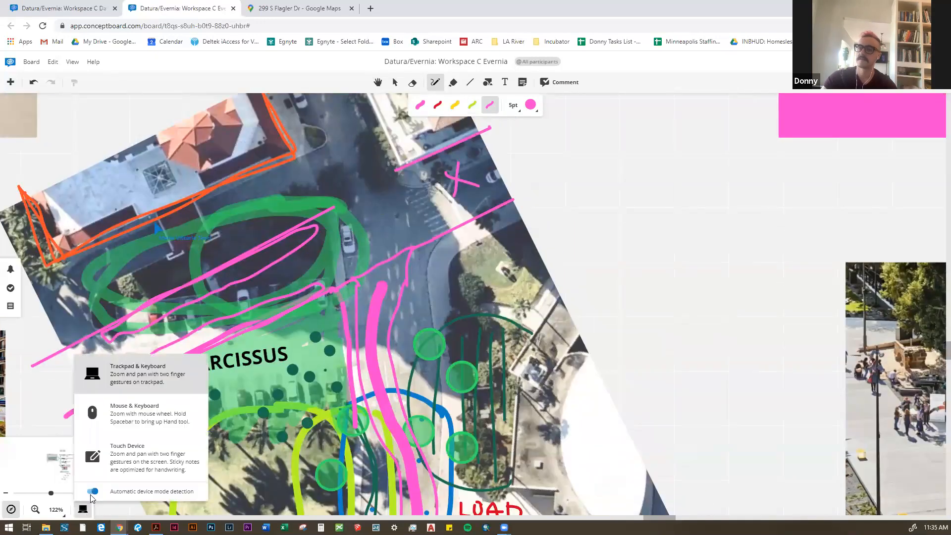
pyautogui.click(101, 421)
pyautogui.scroll(-1, 339, 175)
pyautogui.scroll(2, 356, 267)
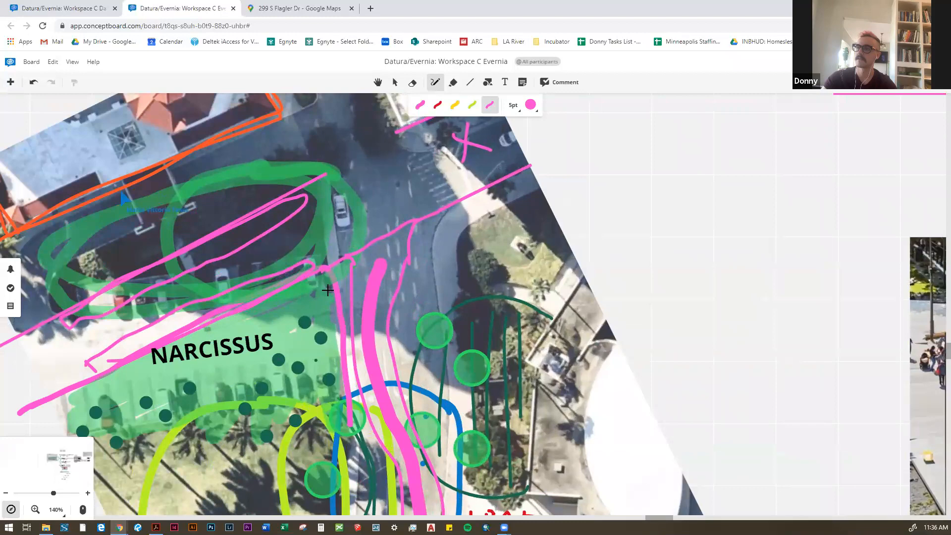
# Step: Stop drawing and review the marked-up aerial plan from Narcissus to Flagler together with the surrounding reference photos
pyautogui.scroll(-2, 415, 281)
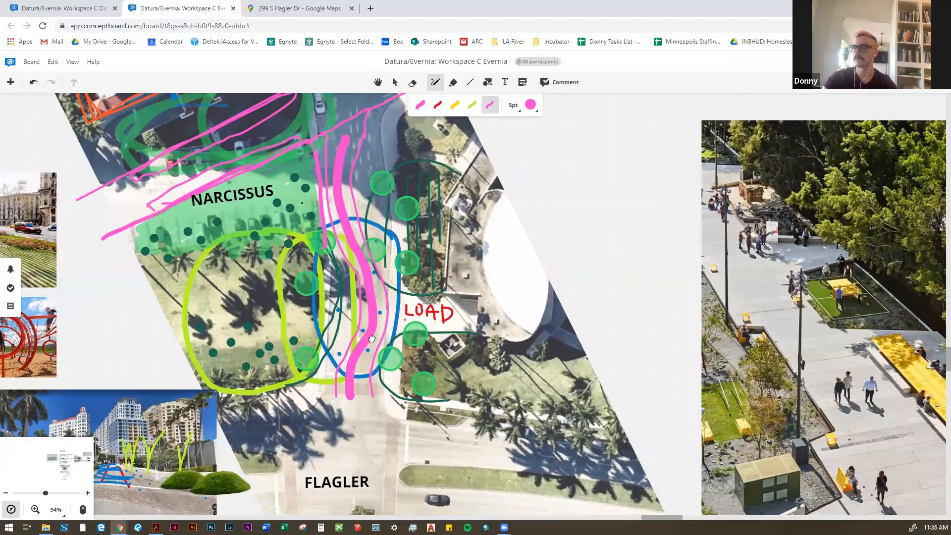
pyautogui.moveTo(372, 339); pyautogui.dragTo(464, 350)
pyautogui.moveTo(306, 290); pyautogui.dragTo(471, 368)
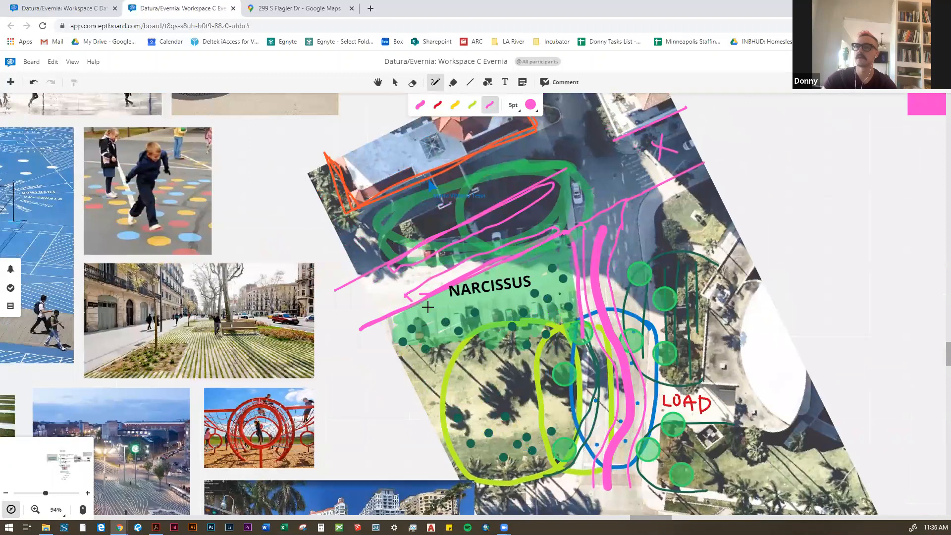
pyautogui.scroll(-3, 427, 307)
pyautogui.click(395, 82)
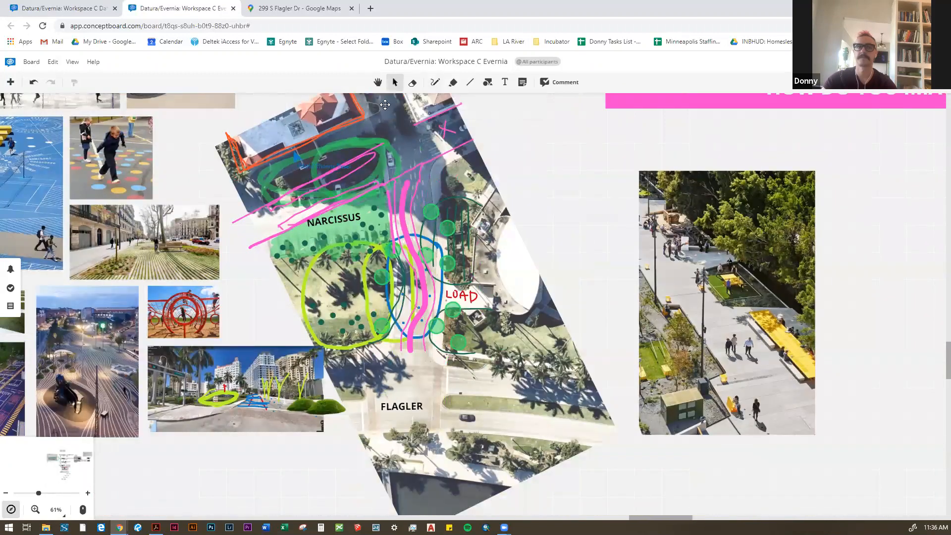
pyautogui.scroll(1, 565, 292)
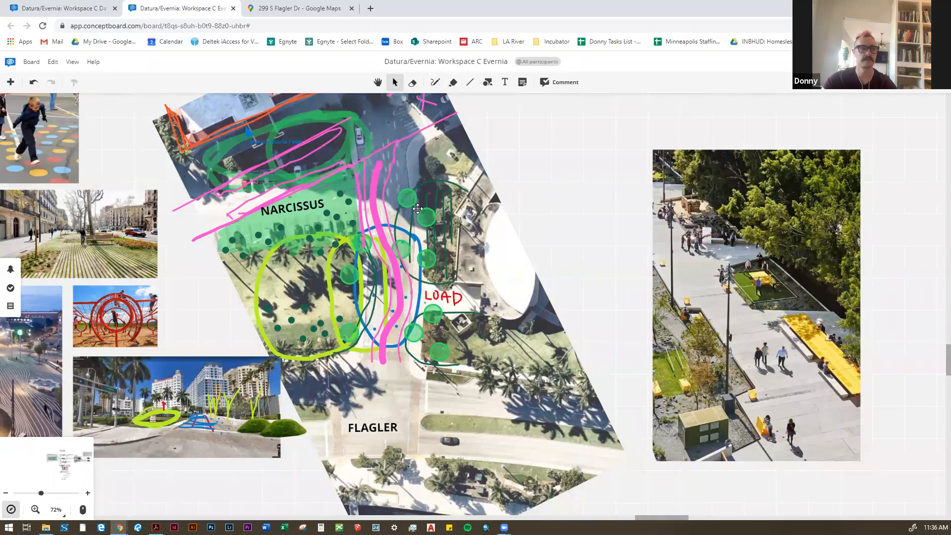
pyautogui.scroll(-2, 497, 264)
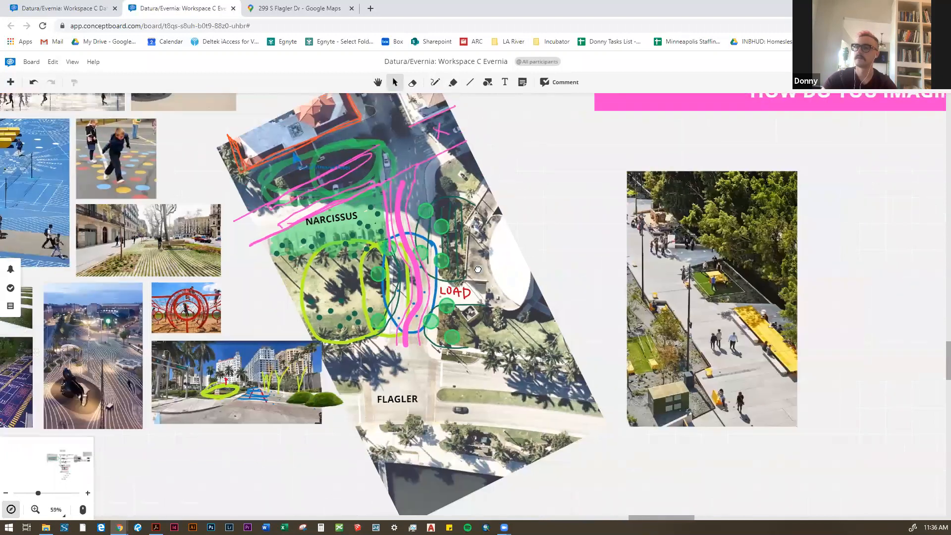
pyautogui.scroll(-1, 497, 264)
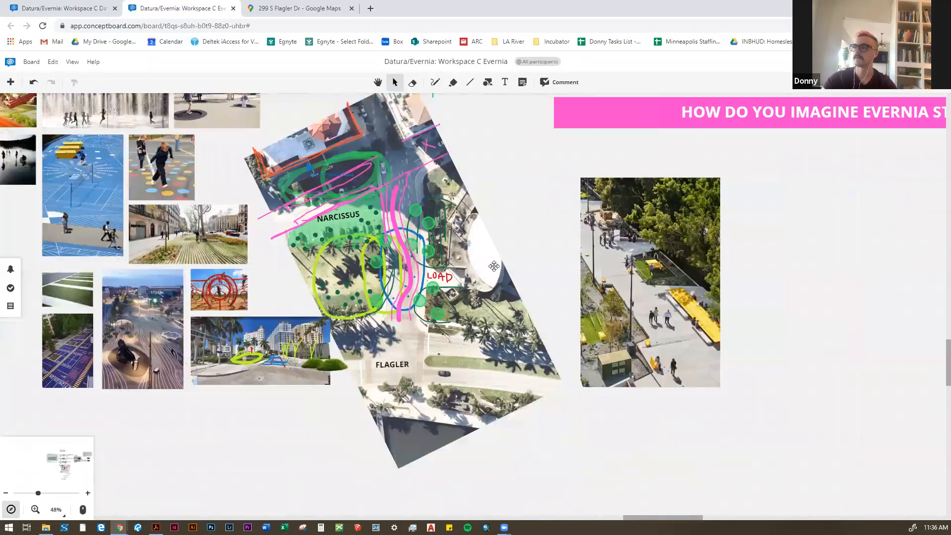
pyautogui.scroll(1, 278, 282)
pyautogui.moveTo(264, 235); pyautogui.dragTo(310, 279)
pyautogui.scroll(-1, 292, 297)
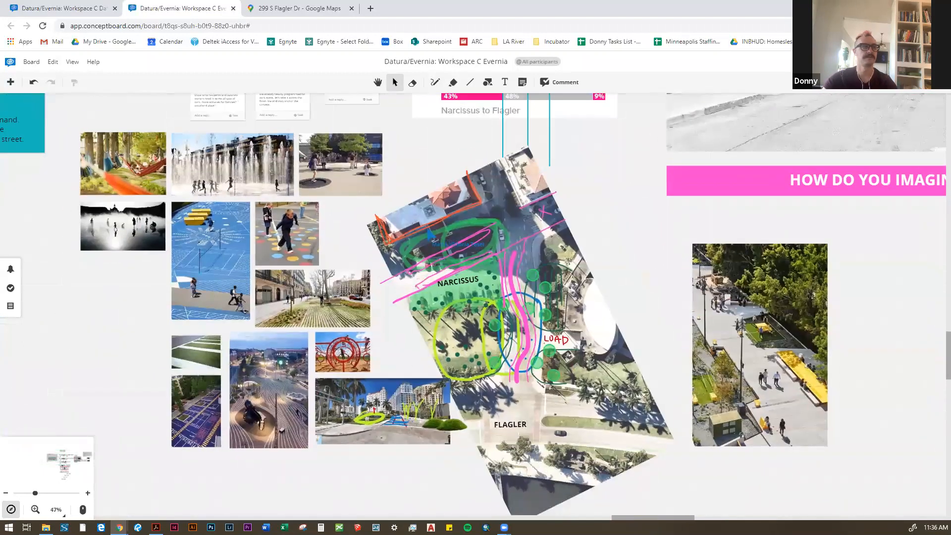
# Step: Examine the Narcissus to Flagler street section and its teal guide lines against the aerial plans
pyautogui.moveTo(504, 315); pyautogui.dragTo(444, 421)
pyautogui.scroll(3, 499, 172)
pyautogui.scroll(-10, 442, 321)
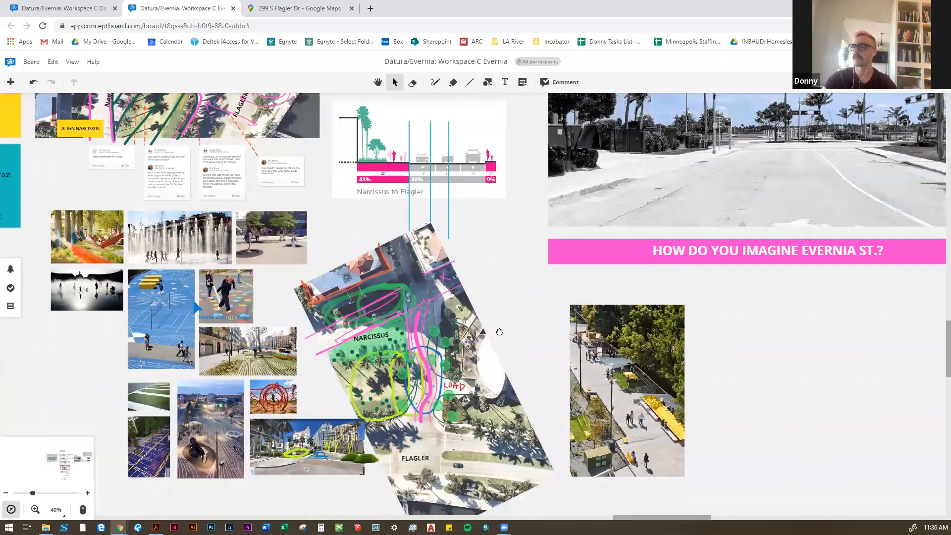
pyautogui.moveTo(499, 332); pyautogui.dragTo(663, 458)
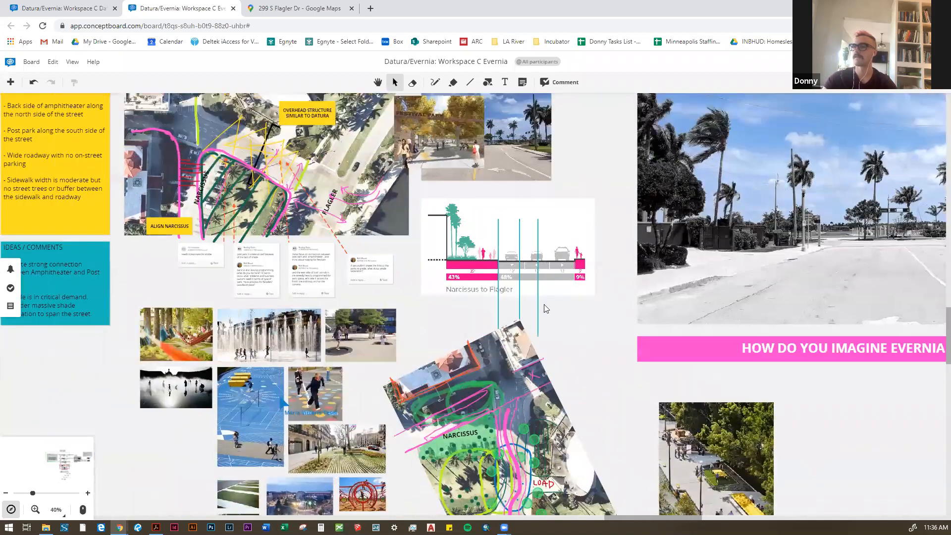
pyautogui.scroll(5, 337, 149)
pyautogui.scroll(-6, 302, 167)
pyautogui.scroll(2, 286, 184)
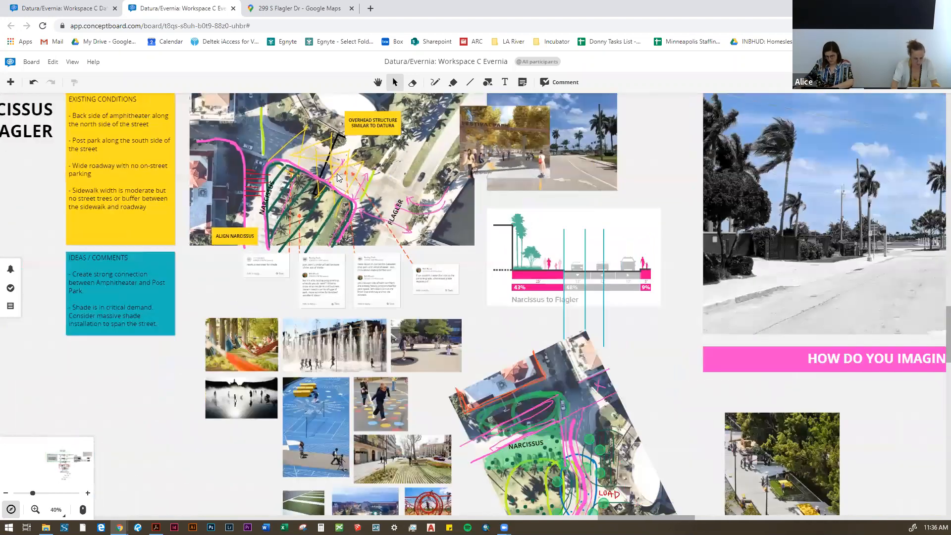
pyautogui.scroll(-2, 307, 205)
pyautogui.moveTo(550, 289); pyautogui.dragTo(496, 299)
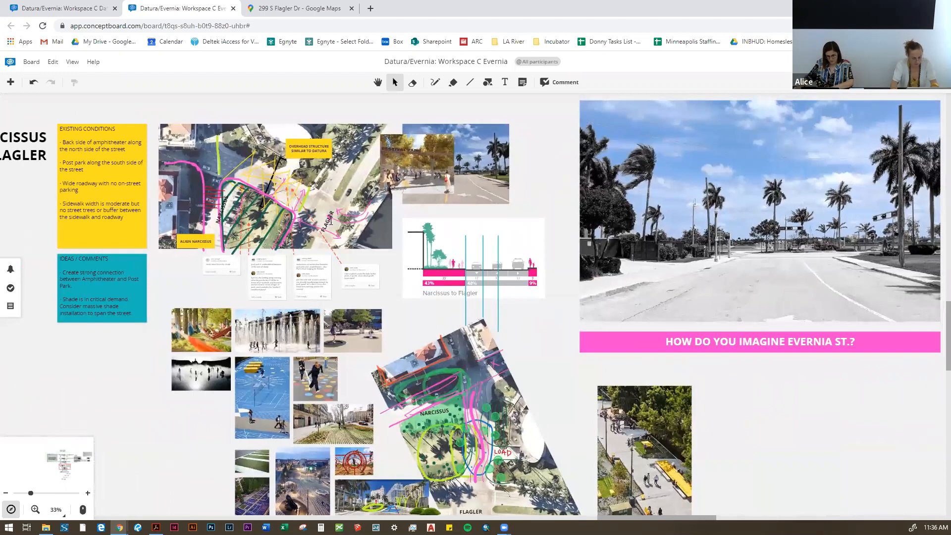
# Step: Read the participants' comments beneath the earlier aerial plan with the ALIGN NARCISSUS note
pyautogui.scroll(3, 337, 219)
pyautogui.scroll(4, 199, 272)
pyautogui.moveTo(198, 266); pyautogui.dragTo(238, 303)
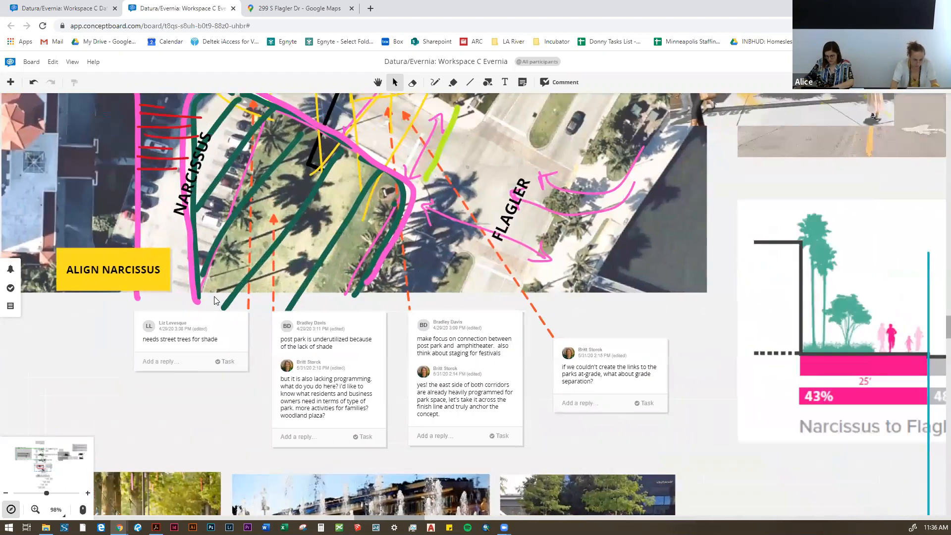
pyautogui.scroll(-3, 238, 303)
pyautogui.moveTo(419, 314); pyautogui.dragTo(319, 303)
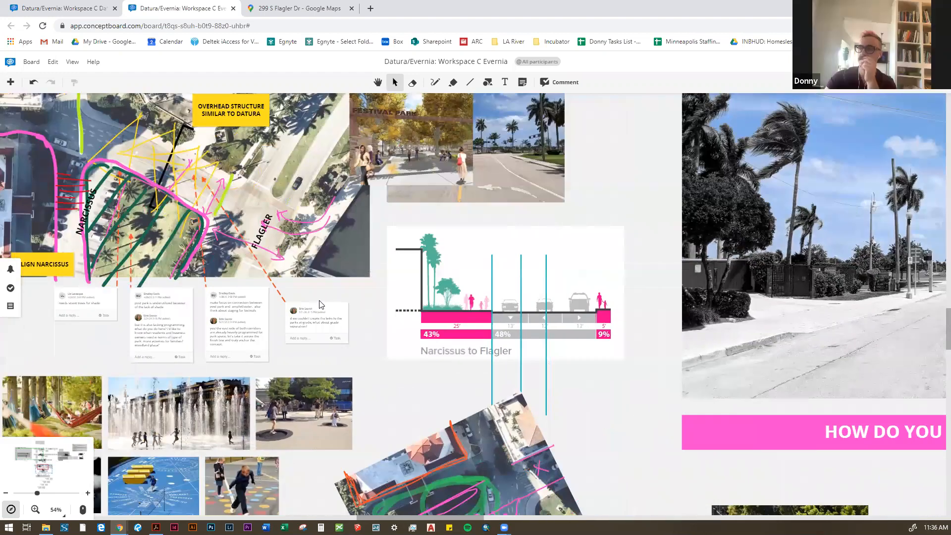
pyautogui.scroll(-1, 321, 301)
pyautogui.moveTo(465, 346); pyautogui.dragTo(420, 312)
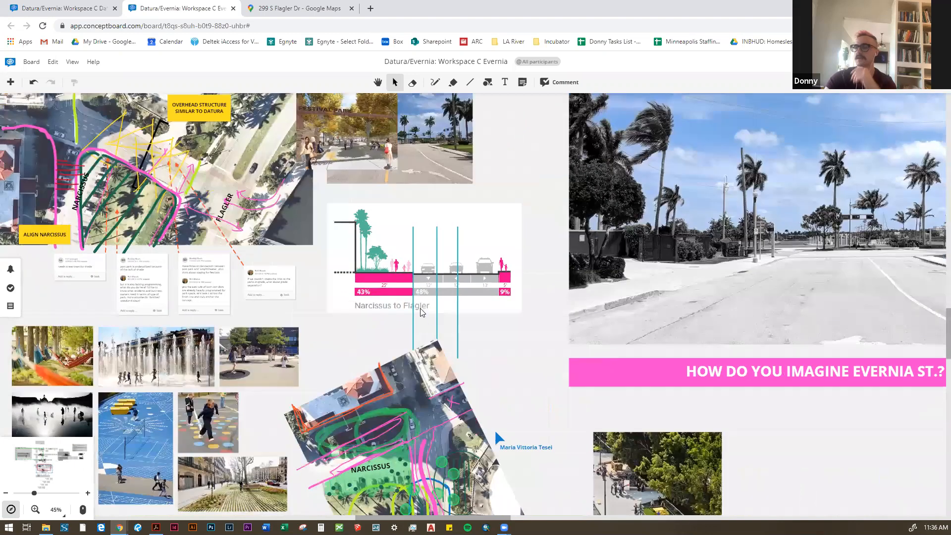
# Step: Move the Narcissus to Flagler street section and its three teal guide lines toward the black-and-white Evernia street photo
pyautogui.scroll(2, 428, 317)
pyautogui.scroll(3, 396, 277)
pyautogui.scroll(2, 406, 348)
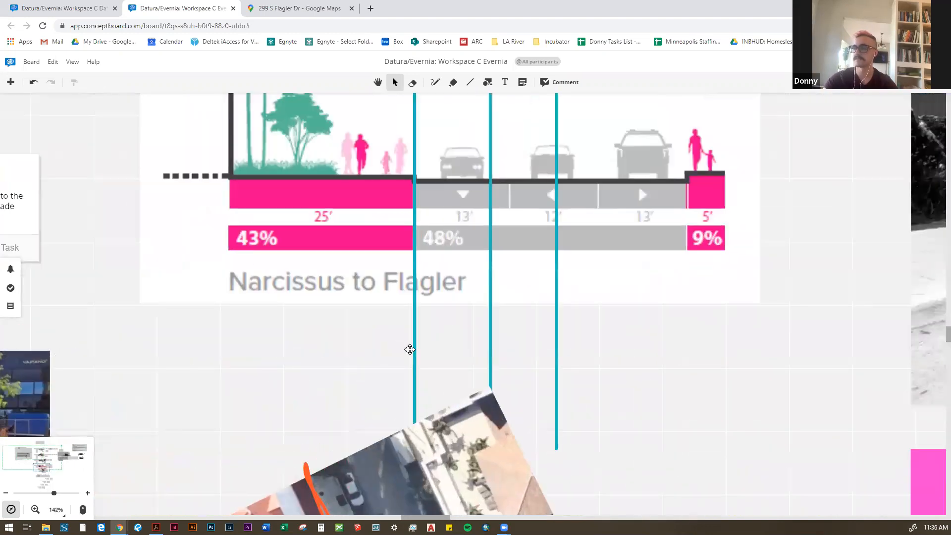
pyautogui.scroll(-3, 310, 350)
pyautogui.scroll(-3, 427, 353)
pyautogui.moveTo(433, 250); pyautogui.dragTo(418, 108)
pyautogui.scroll(-1, 432, 119)
pyautogui.click(424, 153)
pyautogui.scroll(1, 407, 191)
pyautogui.keyDown('shift'); pyautogui.click(407, 191); pyautogui.keyUp('shift')
pyautogui.keyDown('shift'); pyautogui.click(383, 194); pyautogui.keyUp('shift')
pyautogui.moveTo(353, 197); pyautogui.dragTo(418, 193)
pyautogui.click(283, 174)
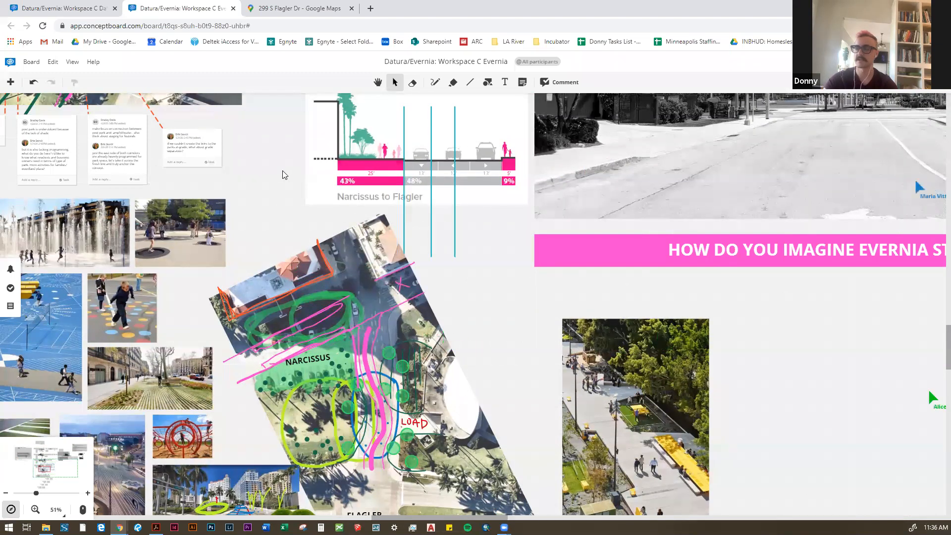
# Step: Check the repositioned street section against the aerial plan and the Evernia street photo
pyautogui.moveTo(465, 201); pyautogui.dragTo(364, 210)
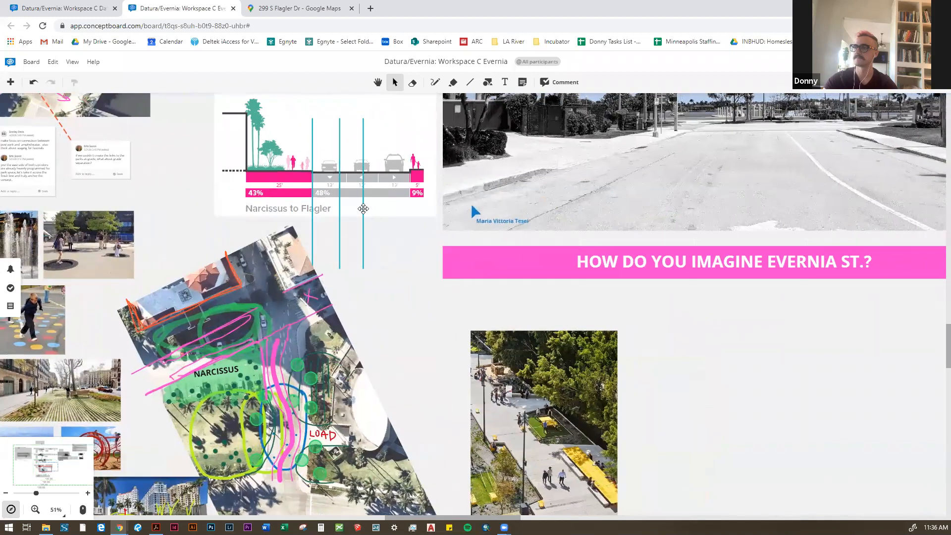
pyautogui.scroll(-2, 363, 209)
pyautogui.scroll(1, 366, 209)
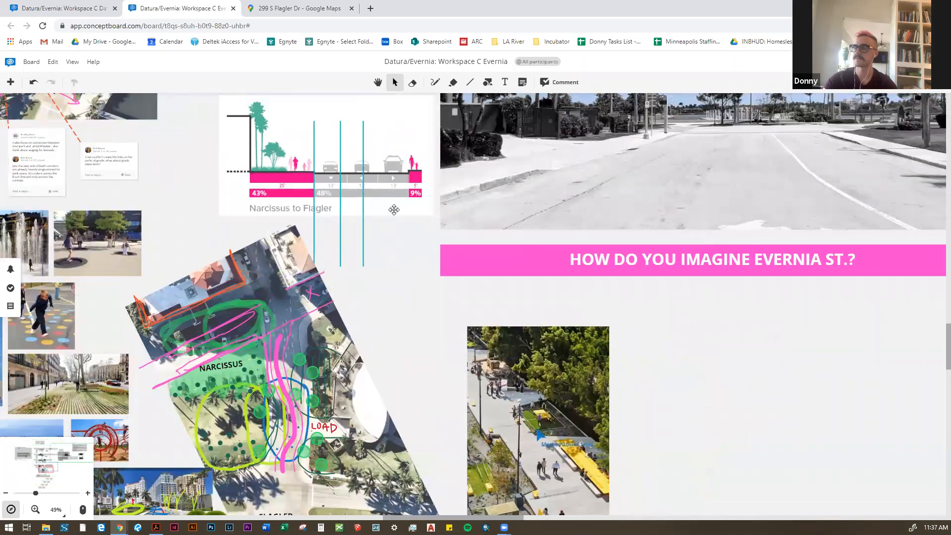
pyautogui.moveTo(394, 209); pyautogui.dragTo(381, 191)
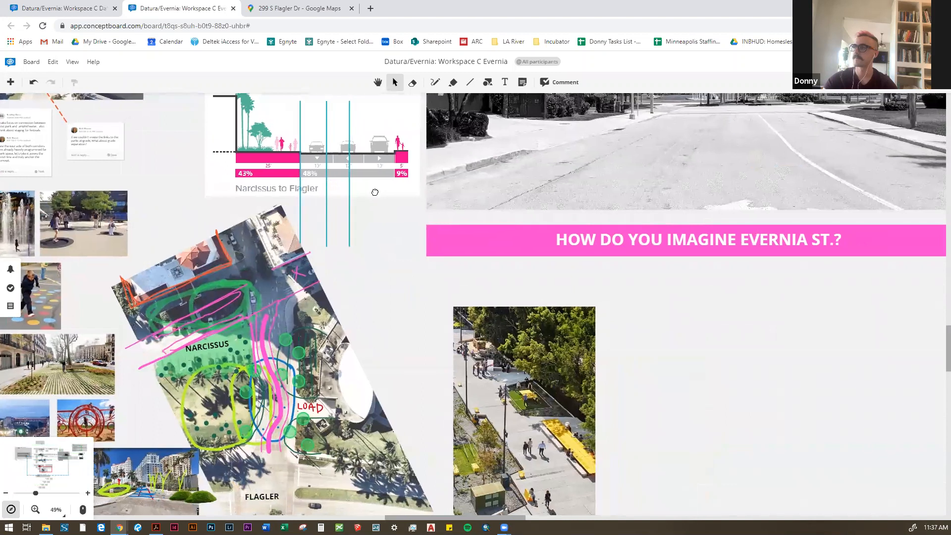
pyautogui.scroll(-2, 401, 191)
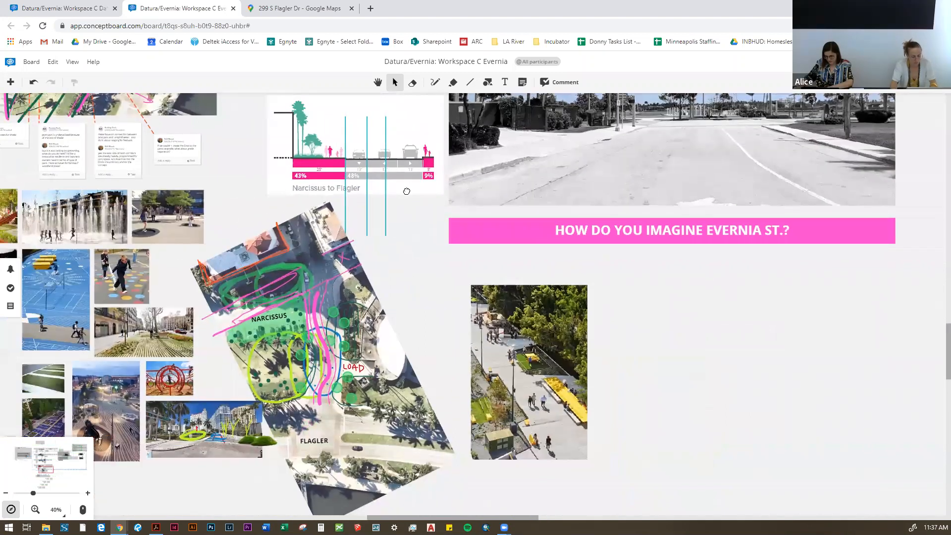
pyautogui.scroll(6, 405, 190)
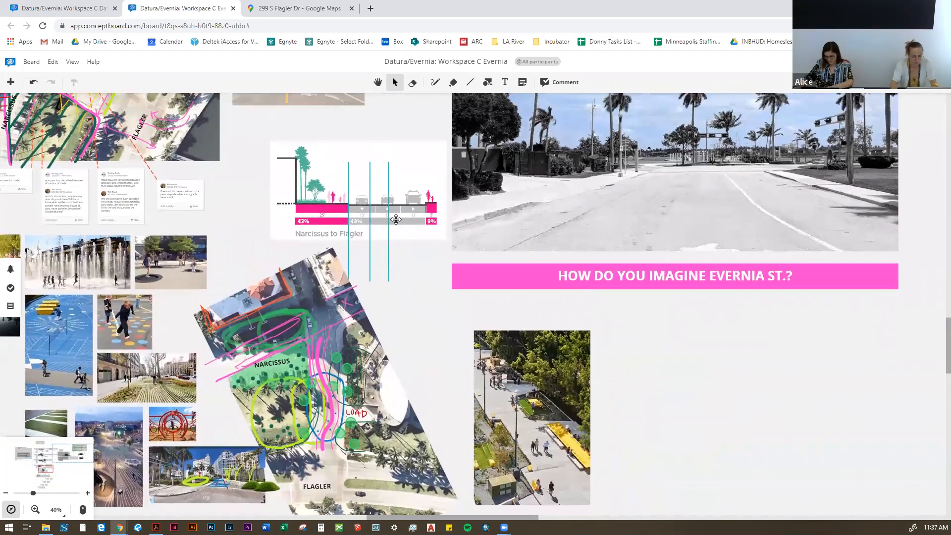
# Step: Open Streetmix in a new browser tab via a web search and retry loading it to get a new street
pyautogui.scroll(-2, 382, 237)
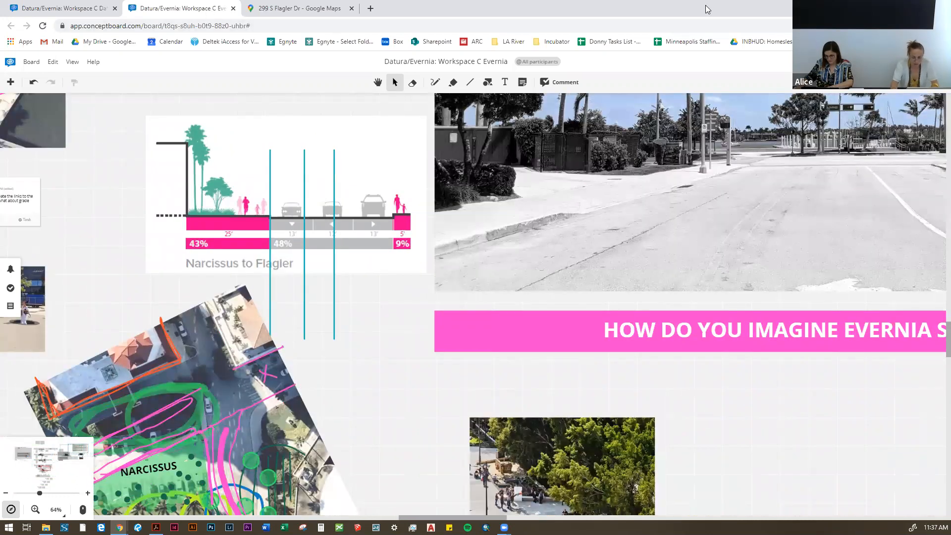
pyautogui.hotkey('ctrl', 't')
pyautogui.write('street')
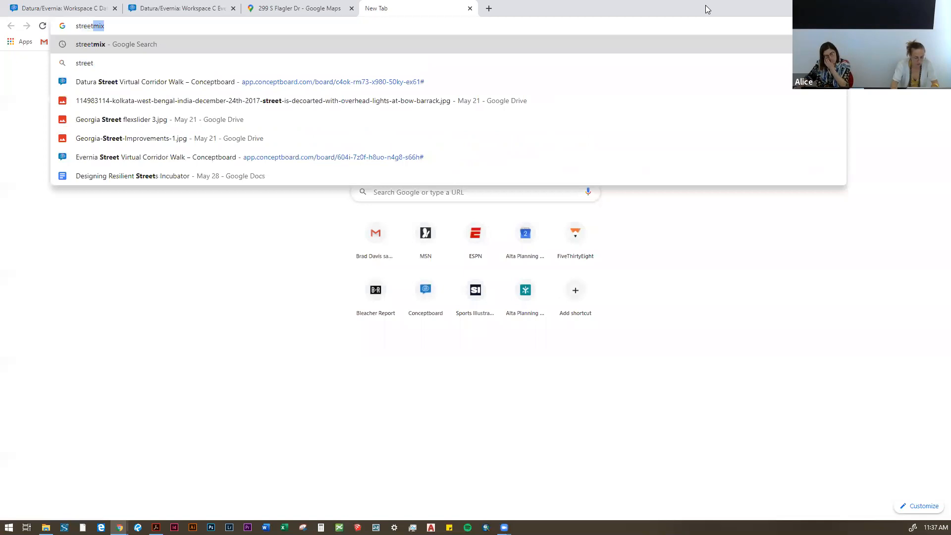
pyautogui.press('Return')
pyautogui.click(110, 155)
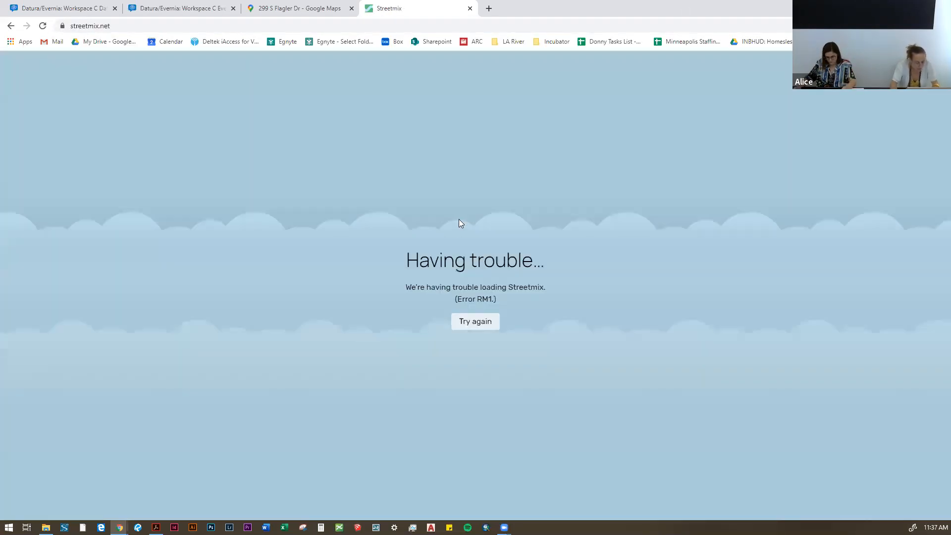
pyautogui.click(484, 323)
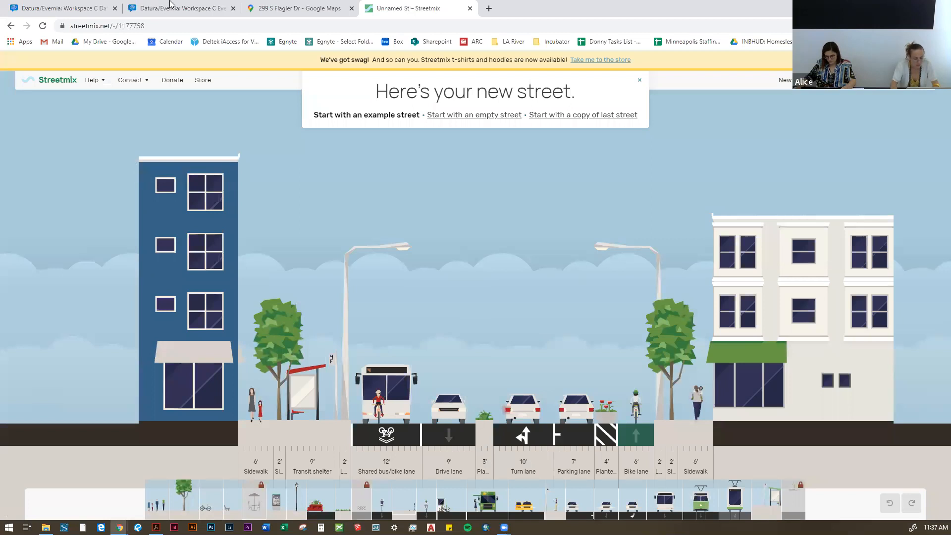
# Step: Check the lane and sidewalk widths in the board's Narcissus to Flagler section and return to Streetmix
pyautogui.click(152, 4)
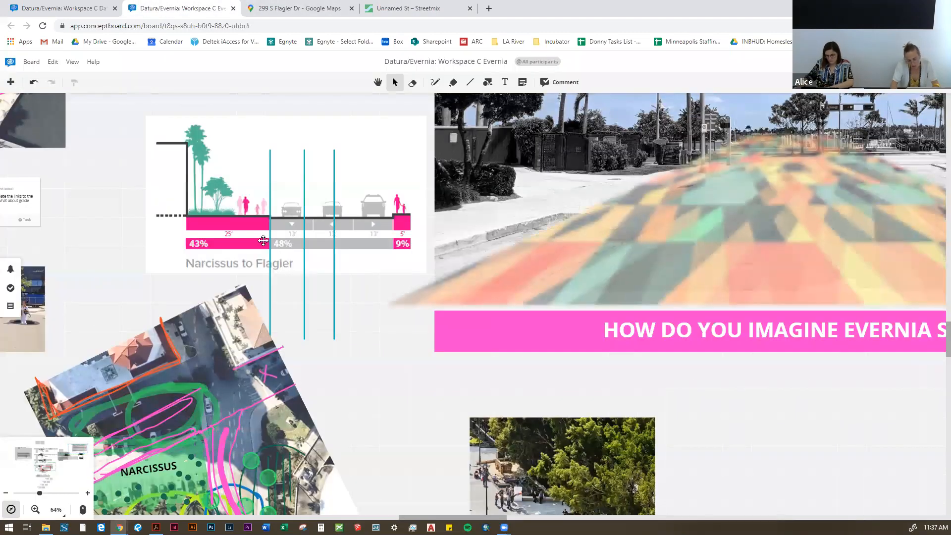
pyautogui.scroll(2, 231, 240)
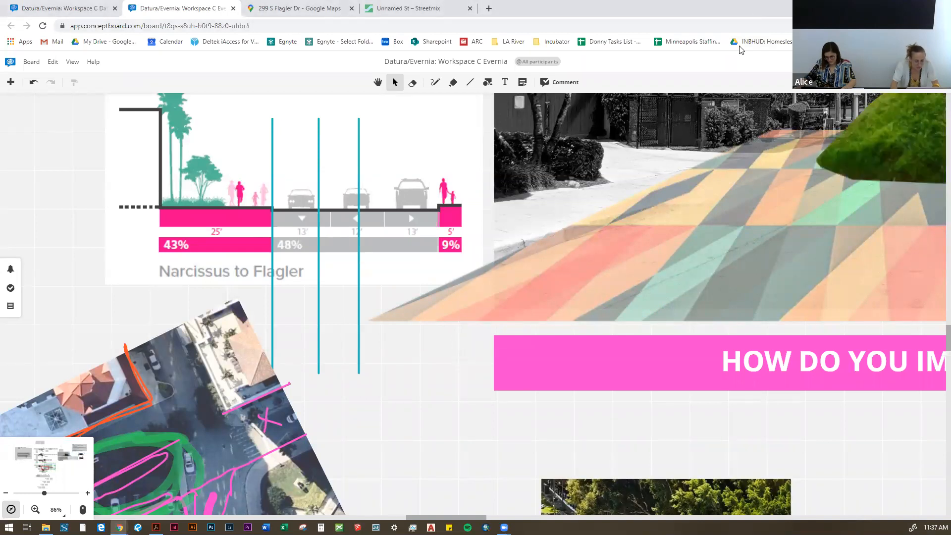
pyautogui.click(407, 8)
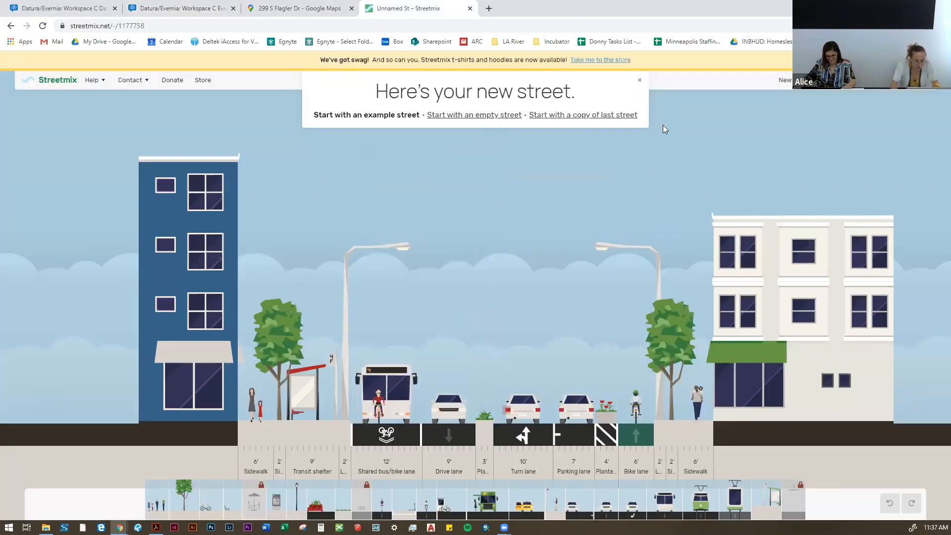
# Step: Dismiss the new-street prompt and set the street's building-to-building width to a custom 68'
pyautogui.click(638, 79)
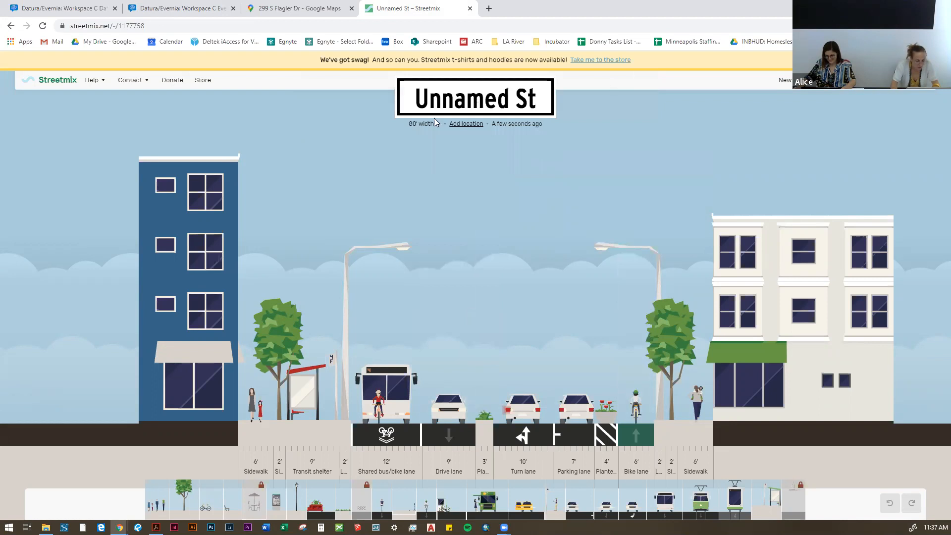
pyautogui.click(417, 126)
pyautogui.click(418, 125)
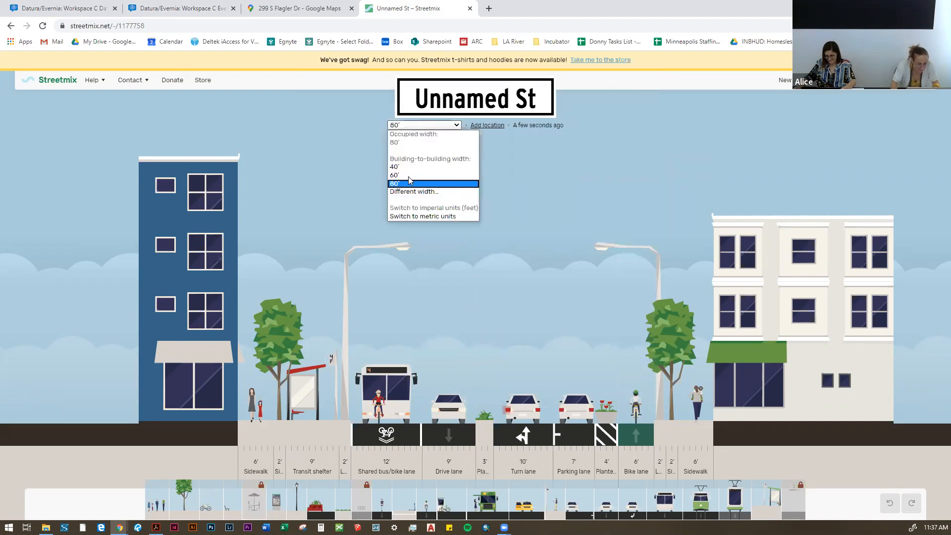
pyautogui.click(407, 176)
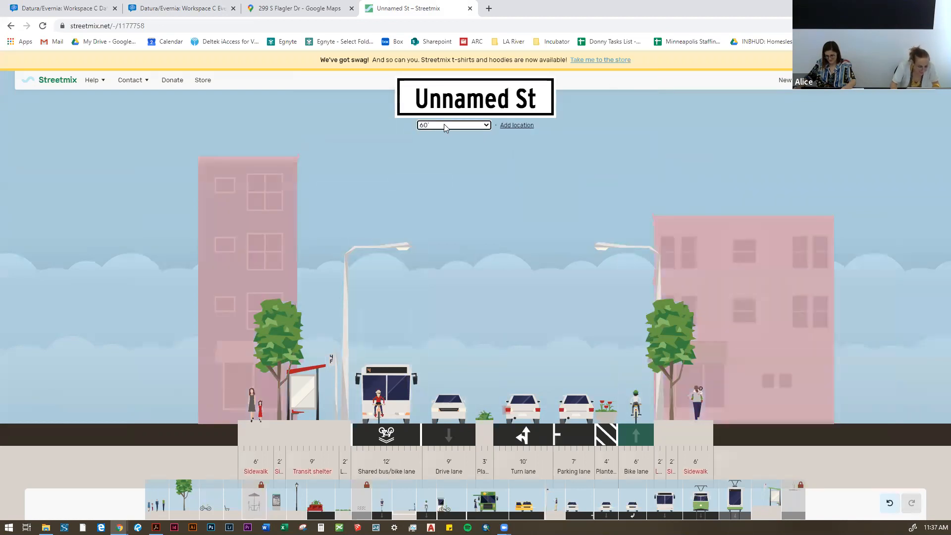
pyautogui.click(466, 127)
pyautogui.click(436, 188)
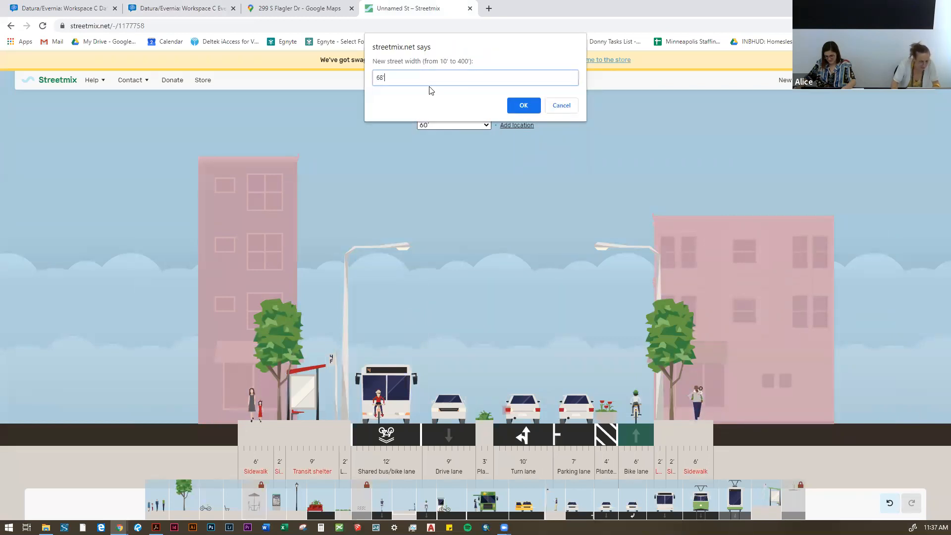
pyautogui.write('68')
pyautogui.click(523, 105)
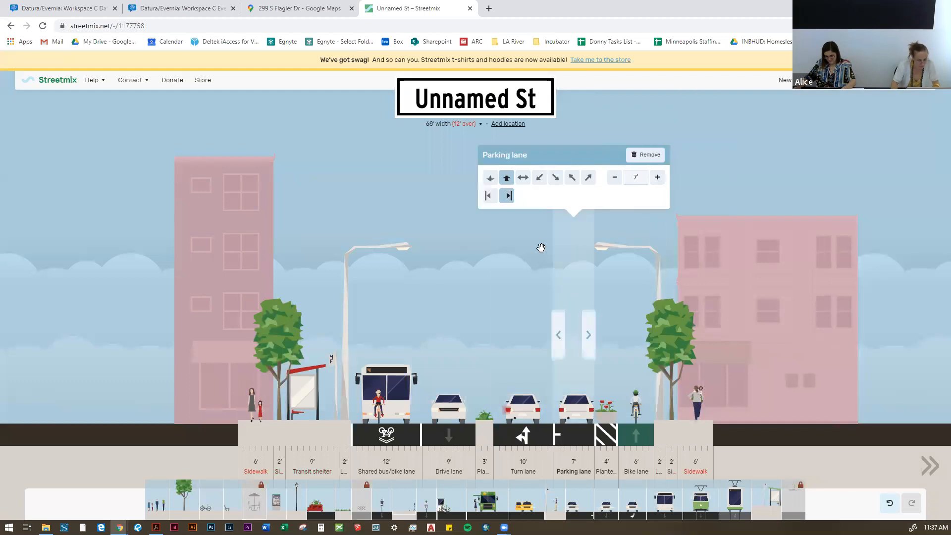
# Step: Replace the four-floor building beside the transit shelter side of the street with grass
pyautogui.moveTo(724, 280)
pyautogui.moveTo(232, 196)
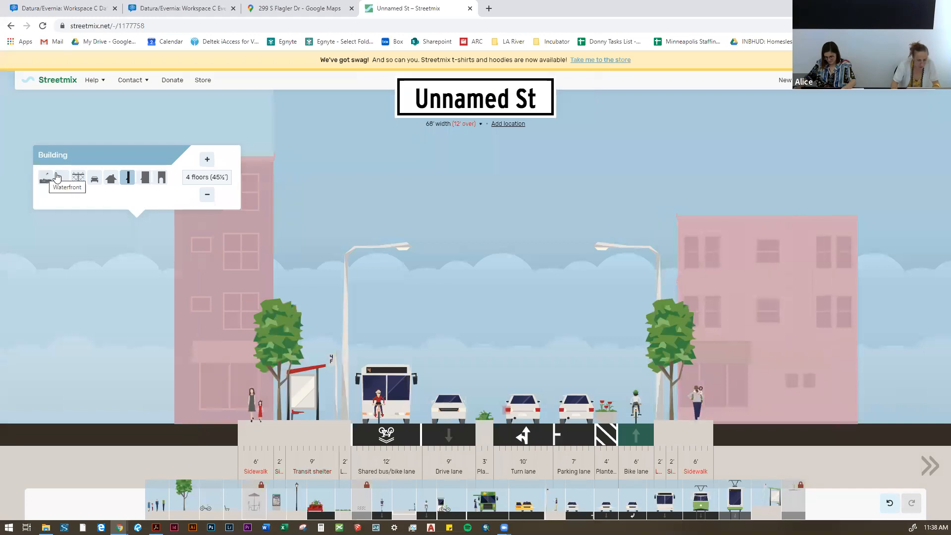
pyautogui.click(58, 177)
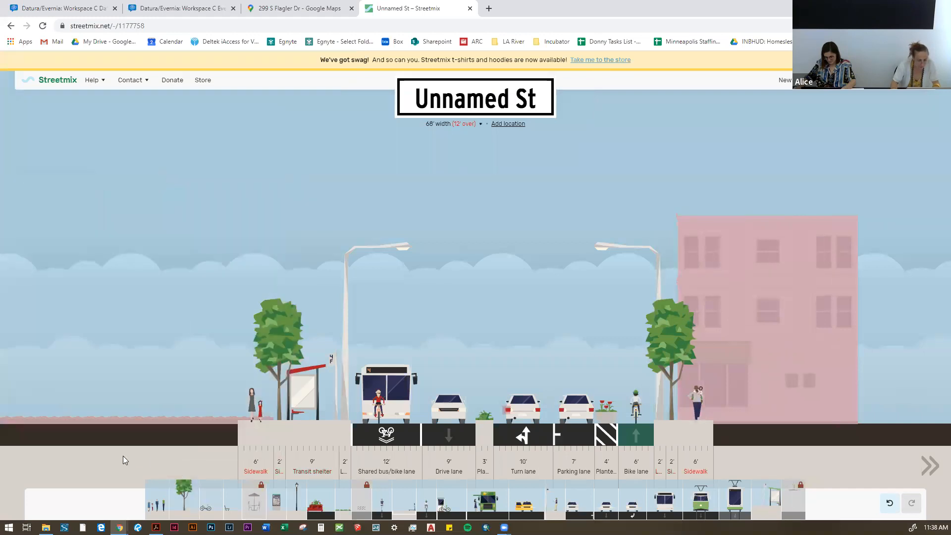
# Step: Change the remaining building to the narrow type and reduce its height to 2 floors
pyautogui.moveTo(255, 451)
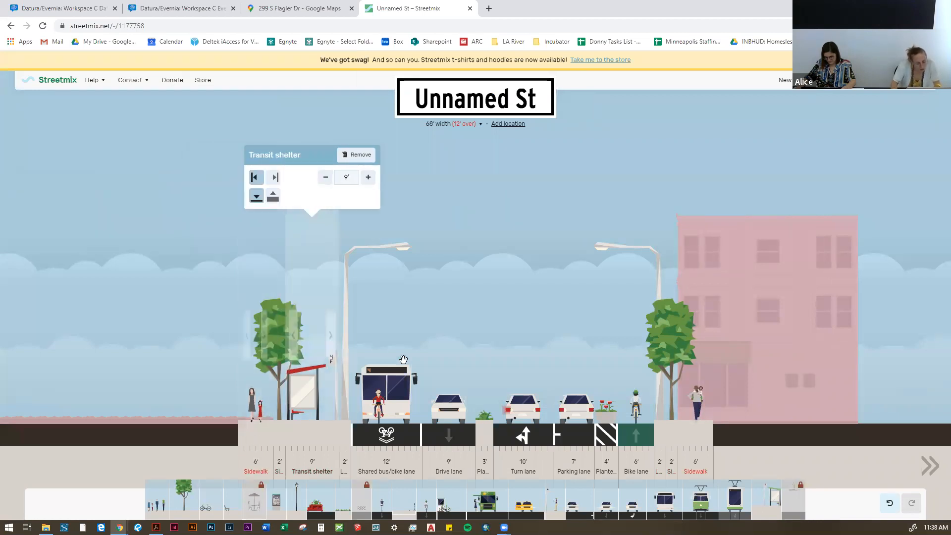
pyautogui.moveTo(689, 314)
pyautogui.moveTo(770, 297)
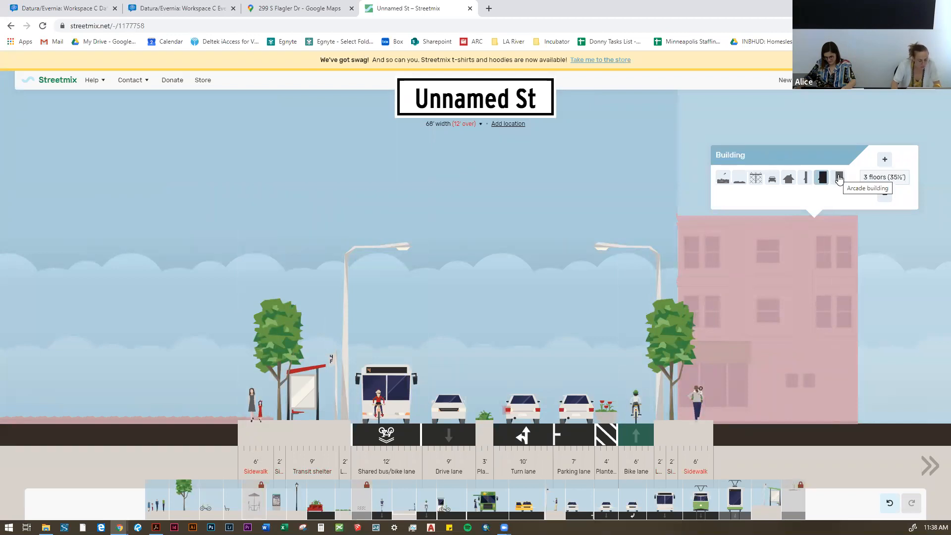
pyautogui.click(838, 178)
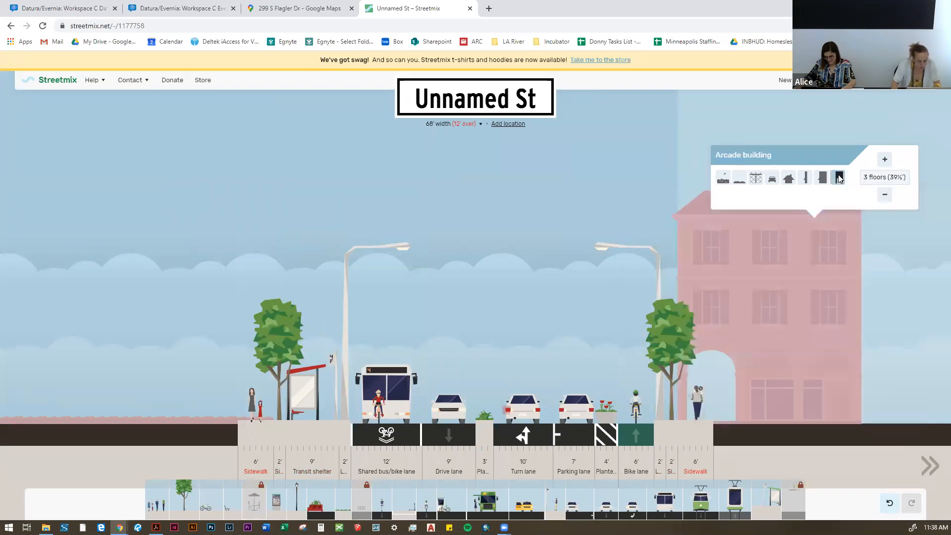
pyautogui.click(803, 179)
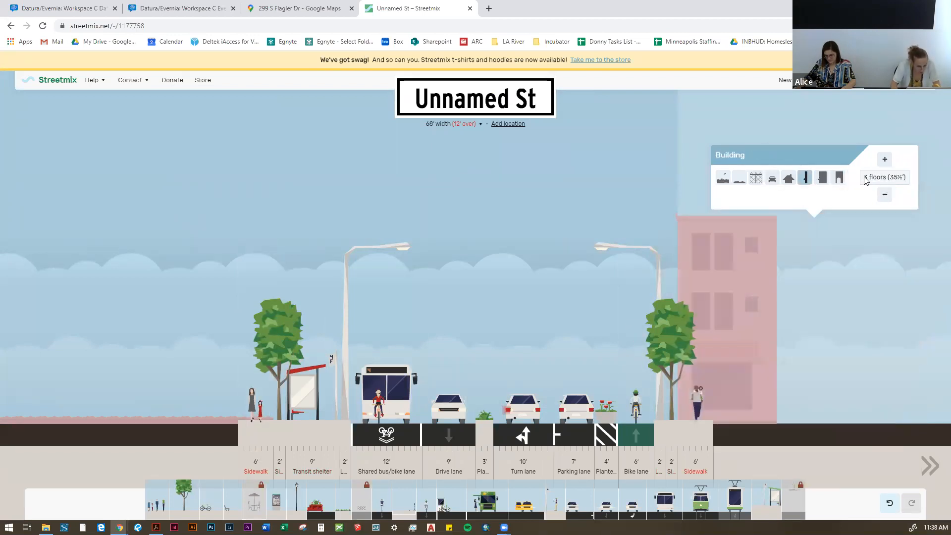
pyautogui.click(883, 196)
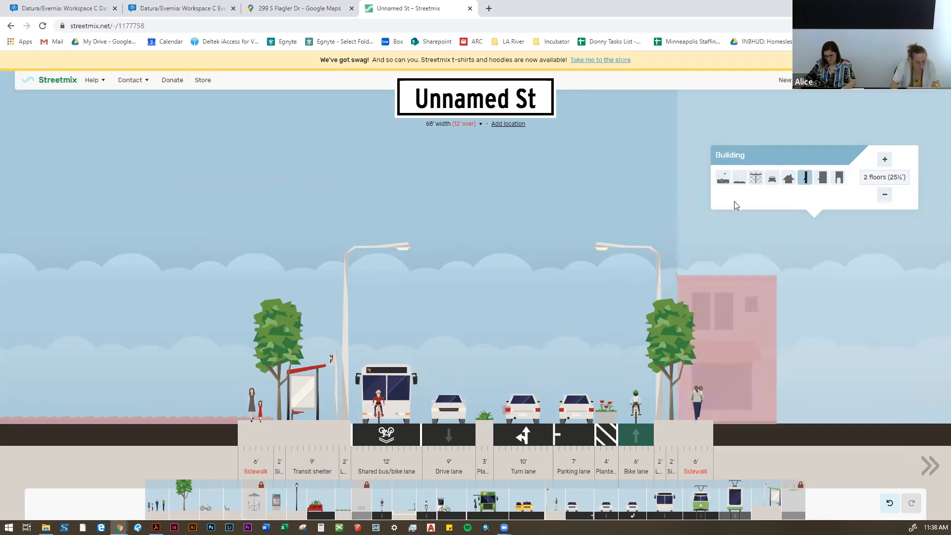
# Step: Remove the lamp beside the bike lane and add a planting strip between the adjacent sidewalk tree and the sidewalk
pyautogui.moveTo(669, 346)
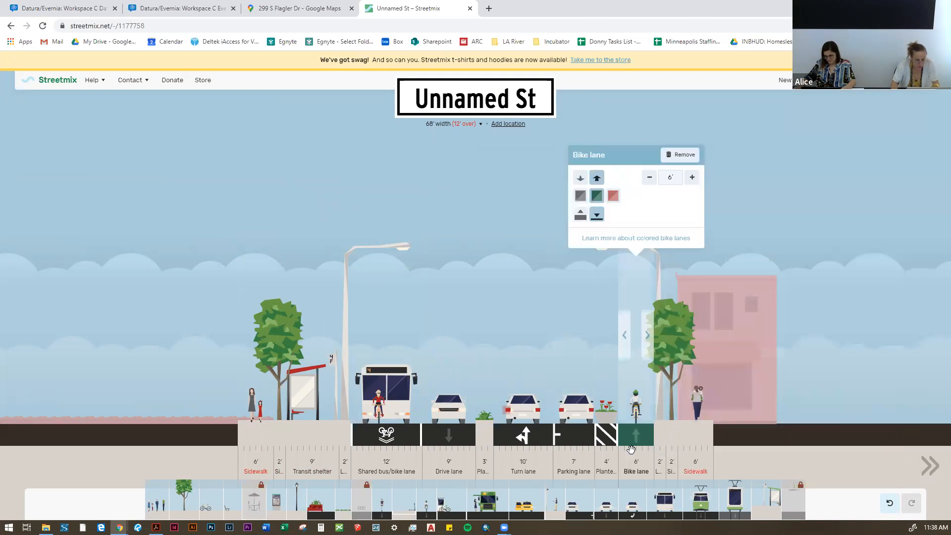
pyautogui.moveTo(270, 113)
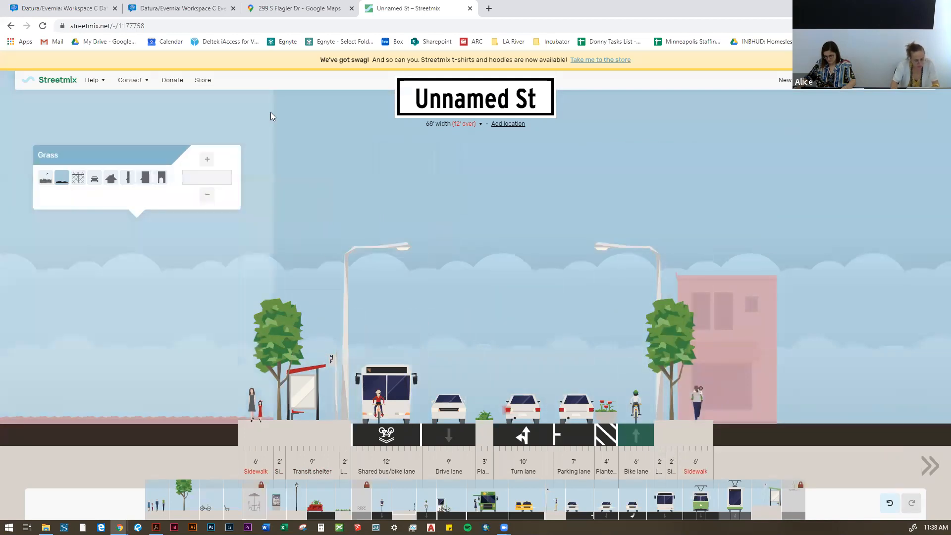
pyautogui.moveTo(669, 386)
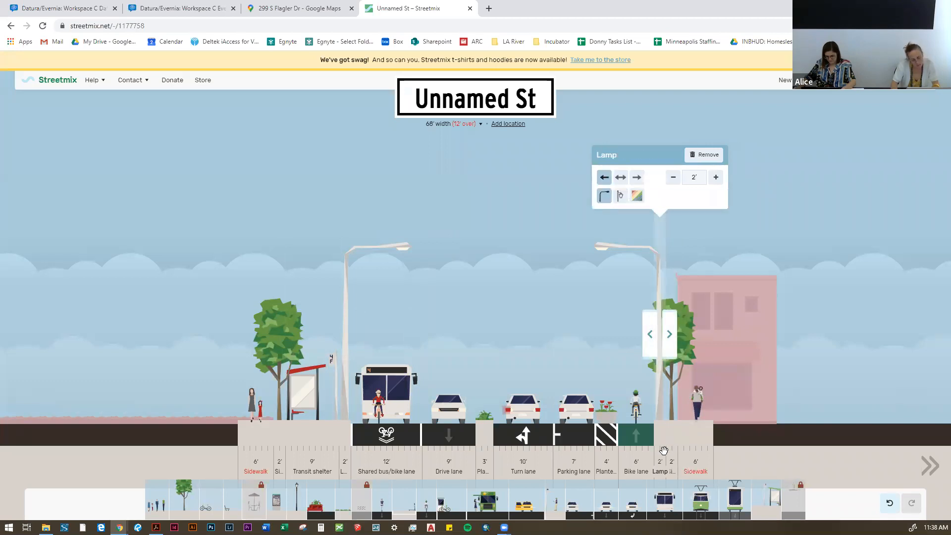
pyautogui.moveTo(661, 450)
pyautogui.moveTo(643, 225)
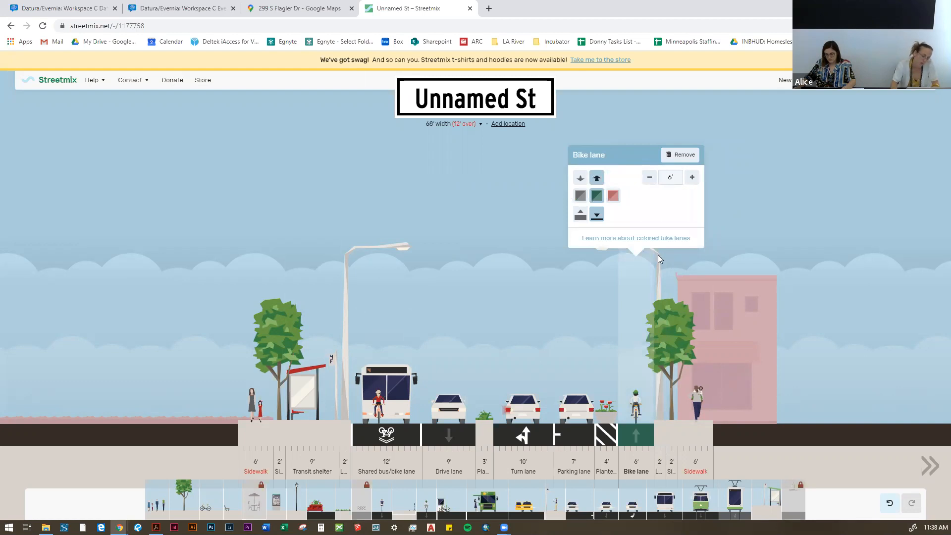
pyautogui.moveTo(658, 254)
pyautogui.click(700, 156)
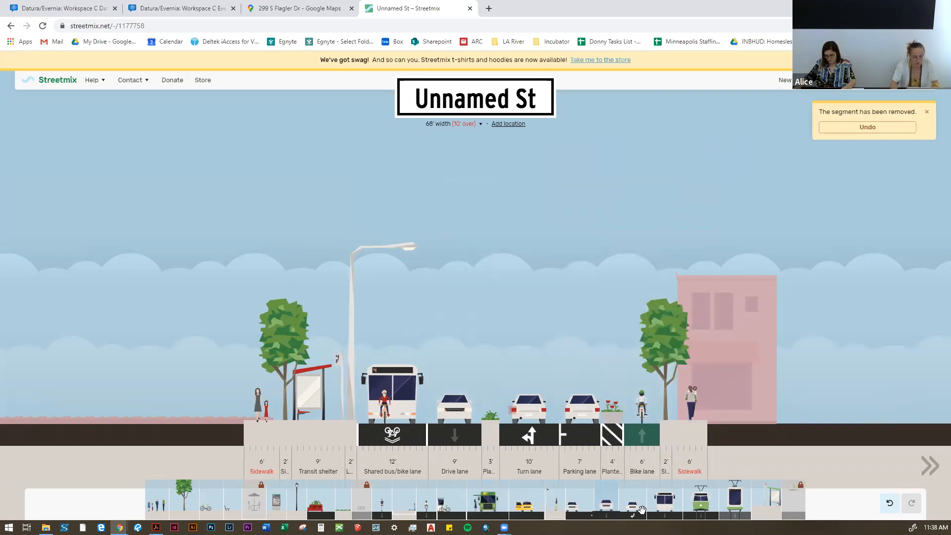
pyautogui.moveTo(342, 501); pyautogui.dragTo(671, 396)
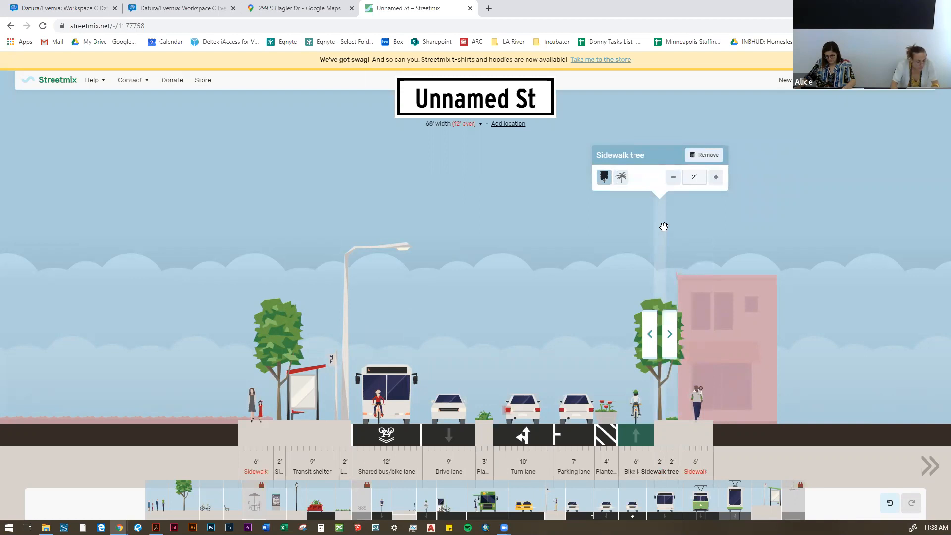
pyautogui.moveTo(668, 222)
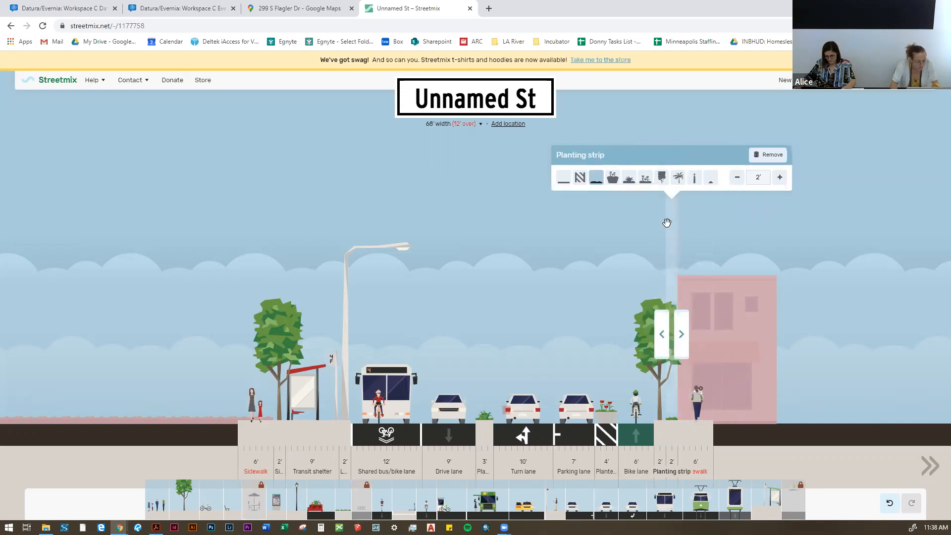
pyautogui.click(763, 175)
pyautogui.write('1')
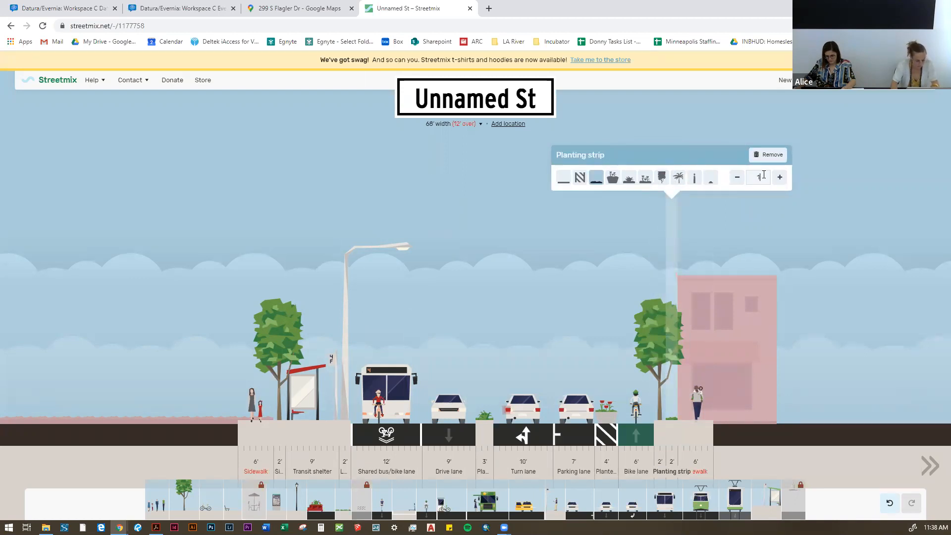
pyautogui.write('0')
pyautogui.press('Return')
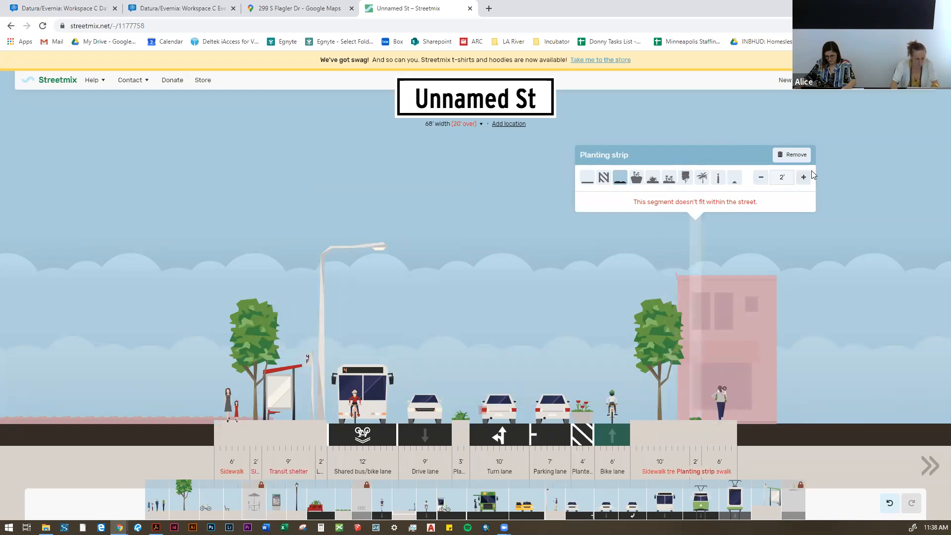
pyautogui.hotkey('ctrl', 'z')
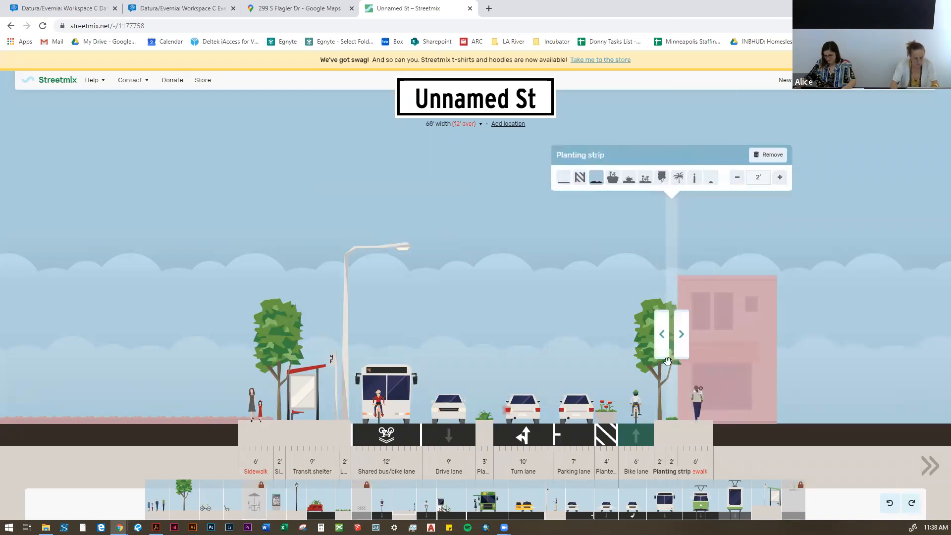
# Step: Widen the new planting strip between the sidewalk tree and the sidewalk to 10'
pyautogui.click(781, 177)
pyautogui.click(781, 178)
pyautogui.click(780, 177)
pyautogui.click(780, 177)
pyautogui.click(780, 177)
pyautogui.click(781, 177)
pyautogui.click(780, 178)
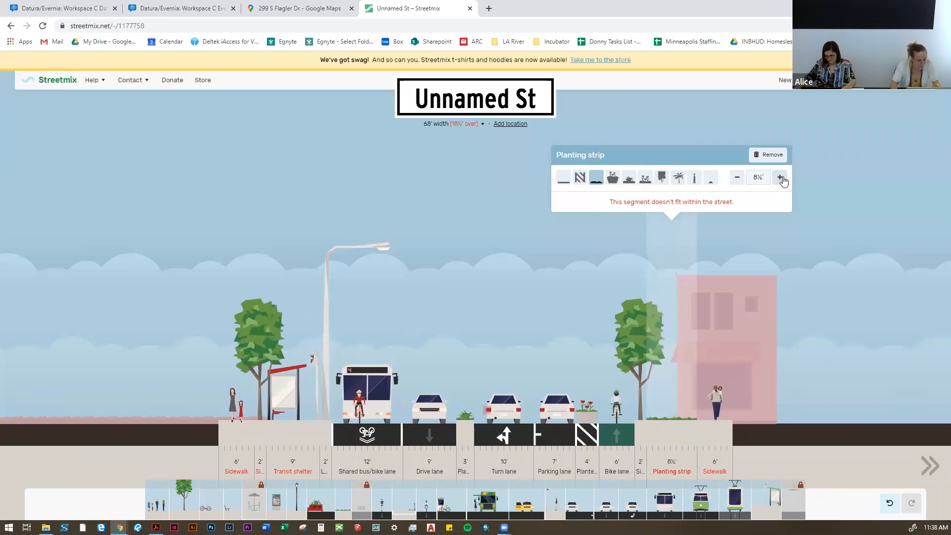
pyautogui.click(780, 177)
pyautogui.click(780, 178)
pyautogui.click(780, 177)
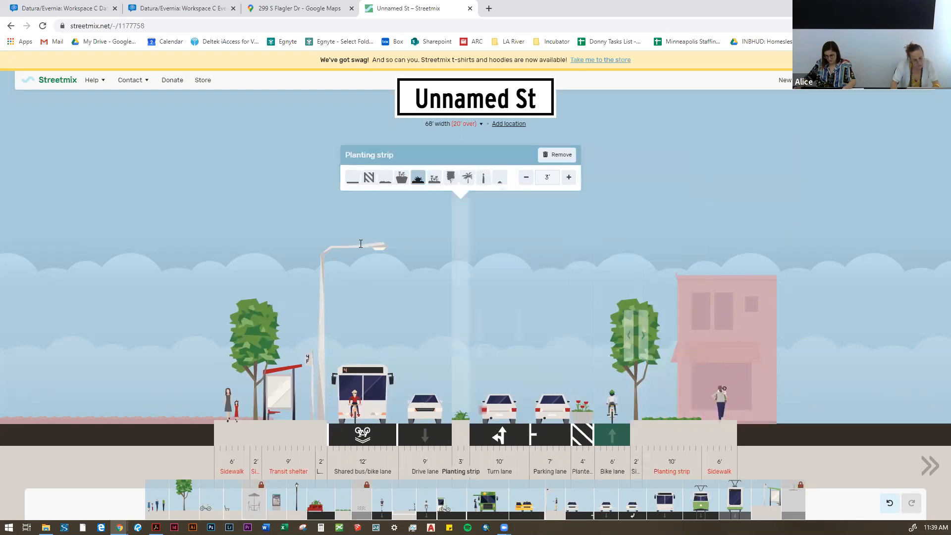
# Step: Switch back to the Evernia board and compare the Narcissus to Flagler section with the Evernia street collage
pyautogui.click(277, 4)
pyautogui.click(212, 8)
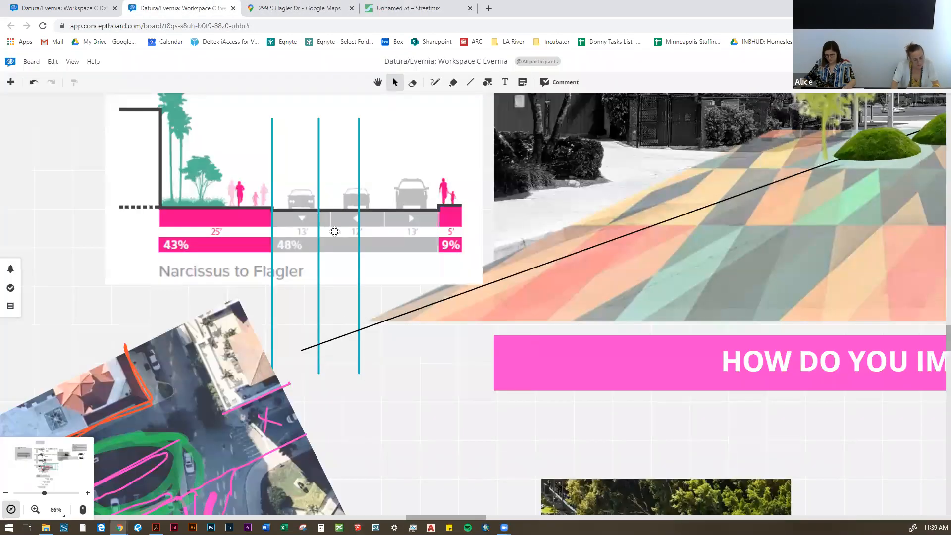
pyautogui.scroll(-6, 321, 276)
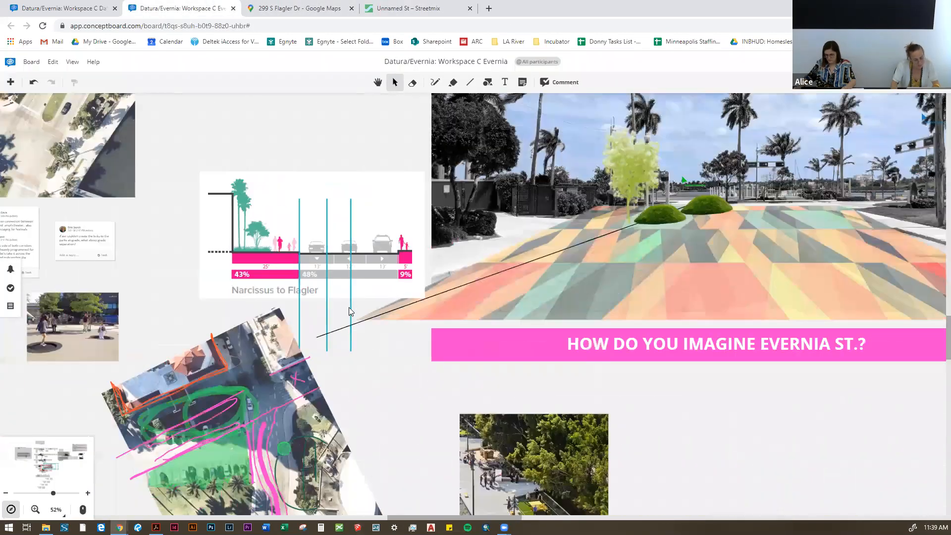
pyautogui.scroll(3, 348, 315)
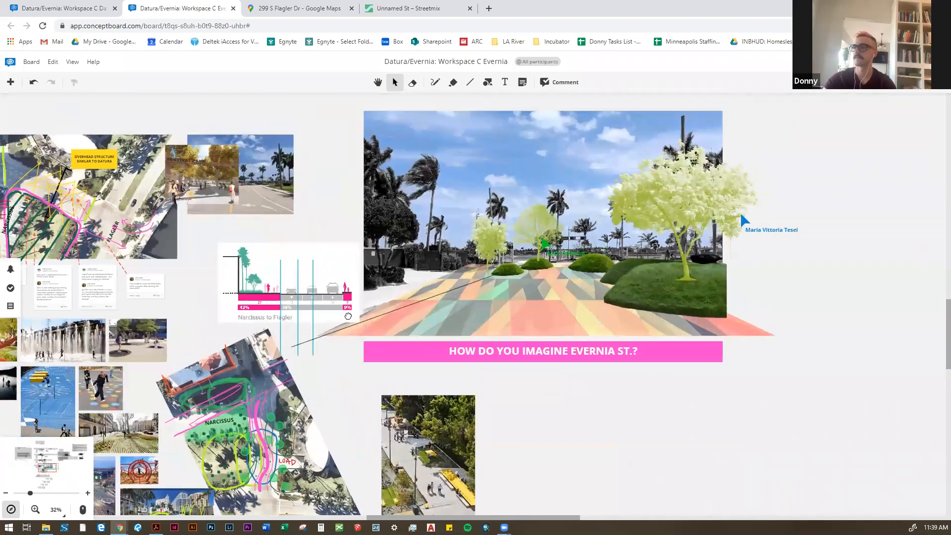
pyautogui.scroll(2, 349, 315)
pyautogui.scroll(-3, 351, 315)
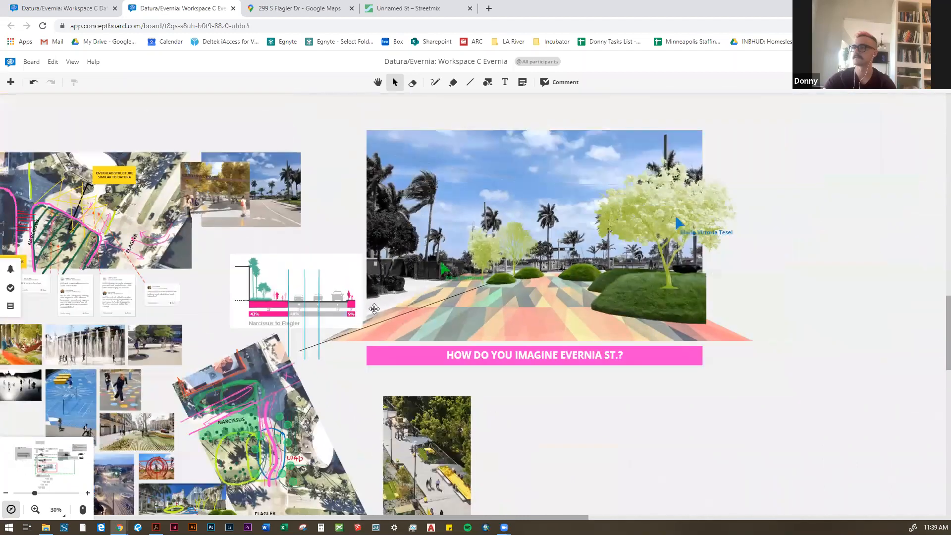
pyautogui.scroll(3, 542, 275)
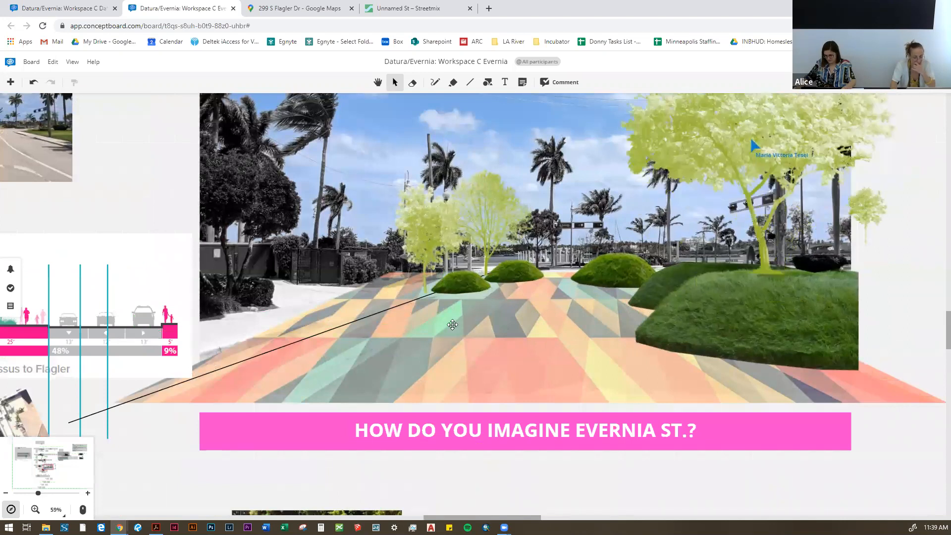
# Step: Examine the Narcissus to Flagler section next to the Evernia street collage and the nearby reference photos
pyautogui.scroll(-2, 390, 340)
pyautogui.moveTo(191, 343); pyautogui.dragTo(305, 326)
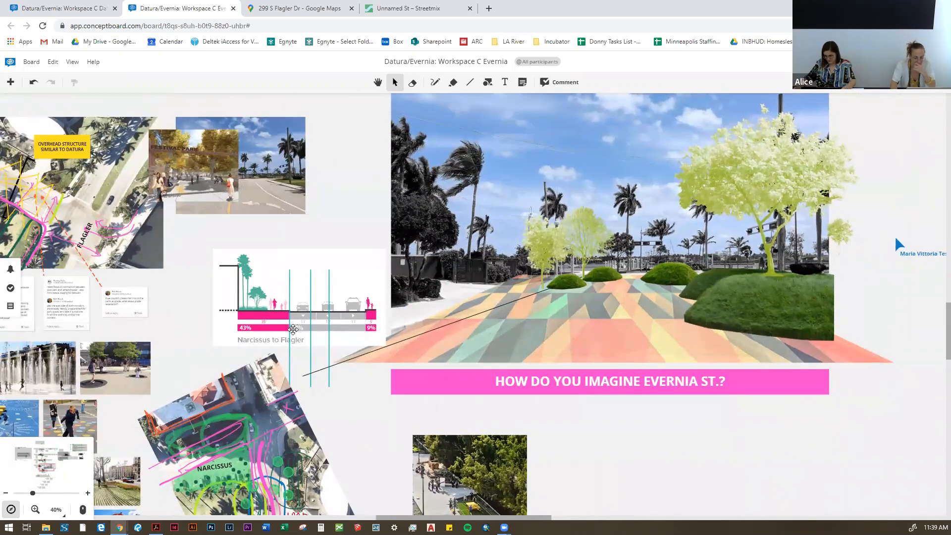
pyautogui.scroll(4, 286, 334)
pyautogui.scroll(2, 375, 113)
pyautogui.scroll(-1, 317, 154)
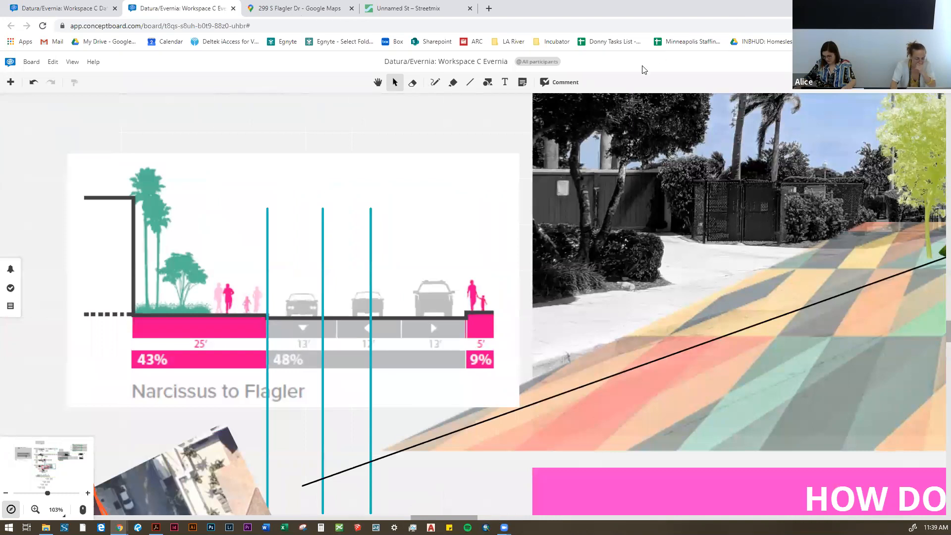
pyautogui.scroll(-2, 270, 270)
pyautogui.moveTo(253, 271); pyautogui.dragTo(201, 288)
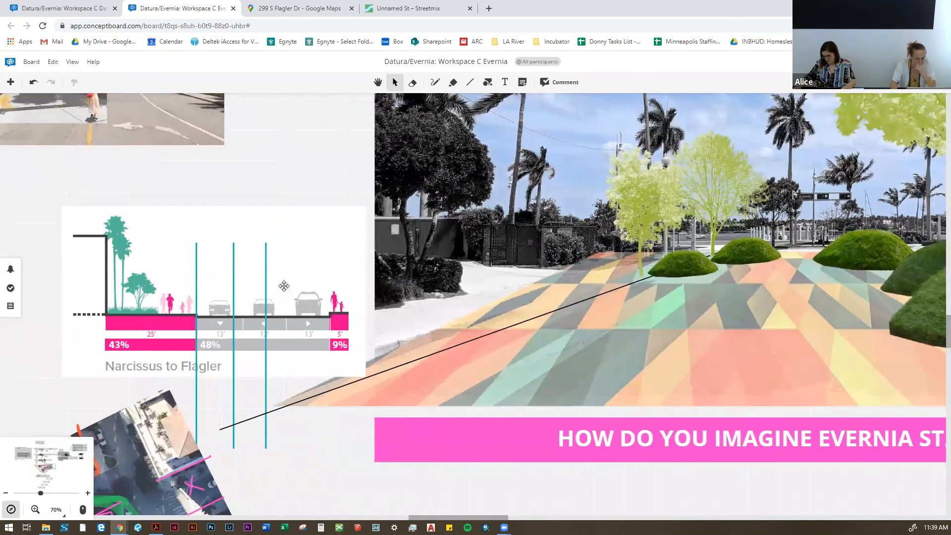
pyautogui.scroll(-2, 283, 285)
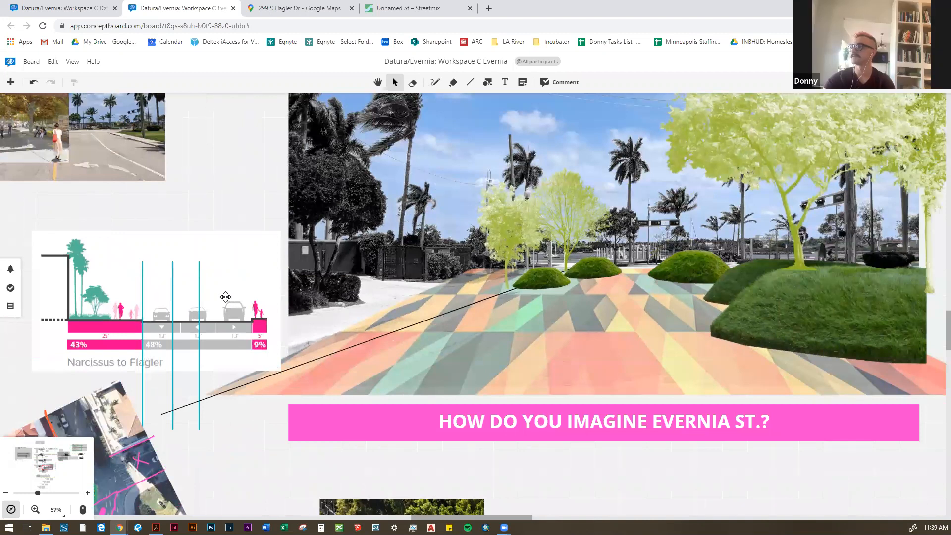
pyautogui.scroll(-1, 193, 310)
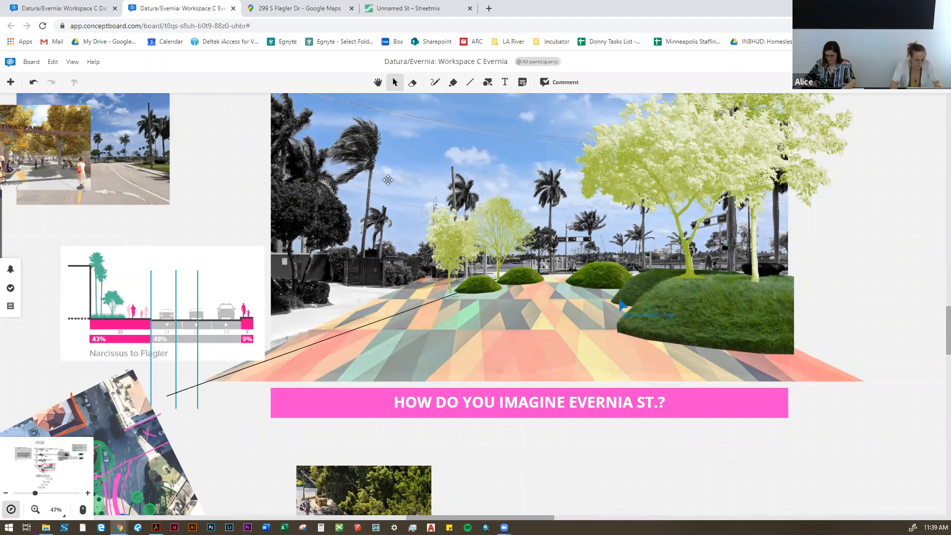
pyautogui.scroll(-1, 408, 290)
pyautogui.scroll(1, 261, 251)
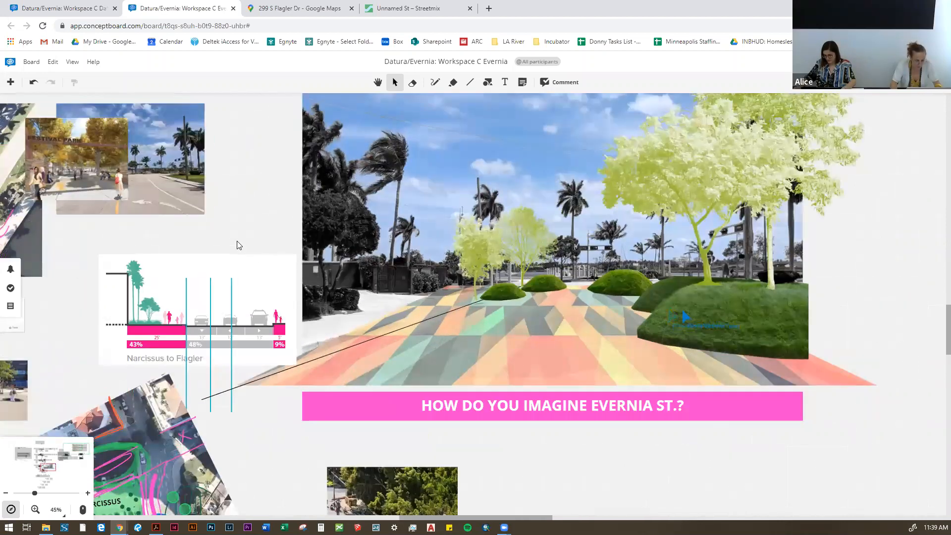
pyautogui.moveTo(189, 126); pyautogui.dragTo(281, 173)
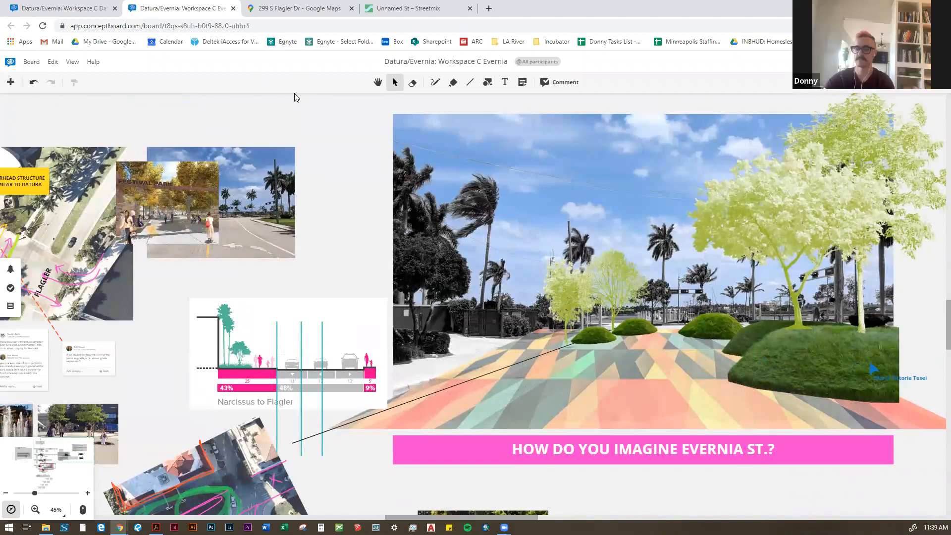
# Step: Switch to Streetmix and widen the sidewalk tree segment between the bike lane and the planting strip to 13½'
pyautogui.hotkey('ctrl', 'Tab')
pyautogui.hotkey('ctrl', 'Tab')
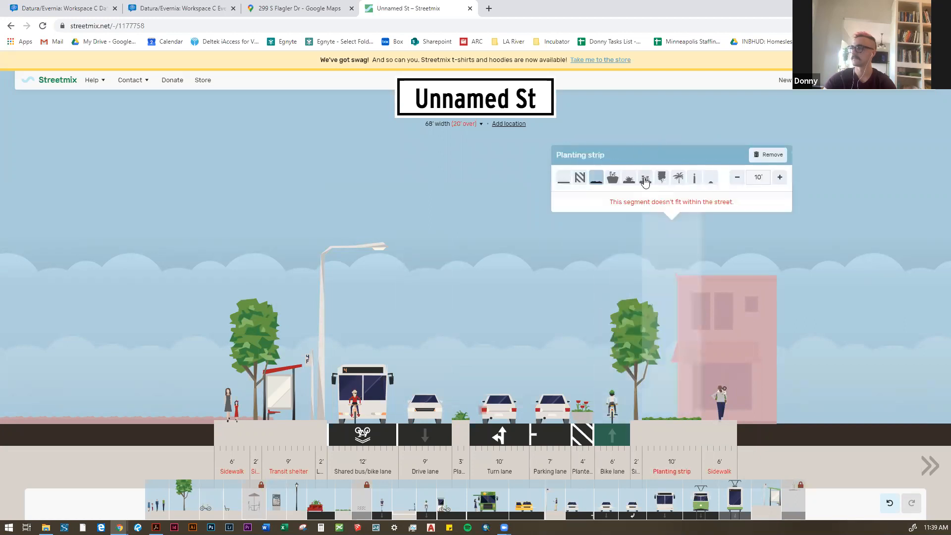
pyautogui.click(668, 173)
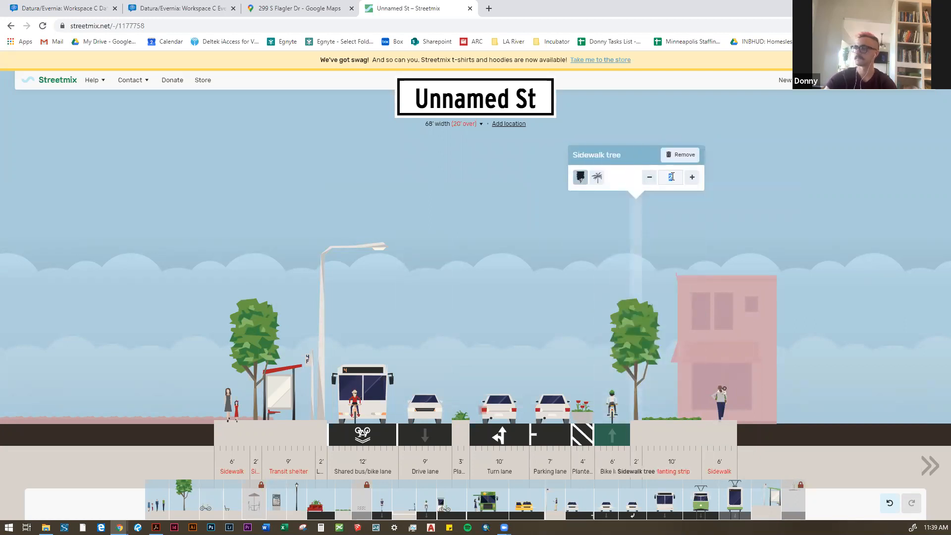
pyautogui.click(693, 178)
pyautogui.click(692, 178)
pyautogui.click(692, 178)
pyautogui.click(692, 178)
pyautogui.click(692, 178)
pyautogui.click(692, 178)
pyautogui.click(692, 178)
pyautogui.click(692, 178)
pyautogui.click(692, 179)
pyautogui.click(692, 179)
pyautogui.click(693, 178)
pyautogui.click(692, 178)
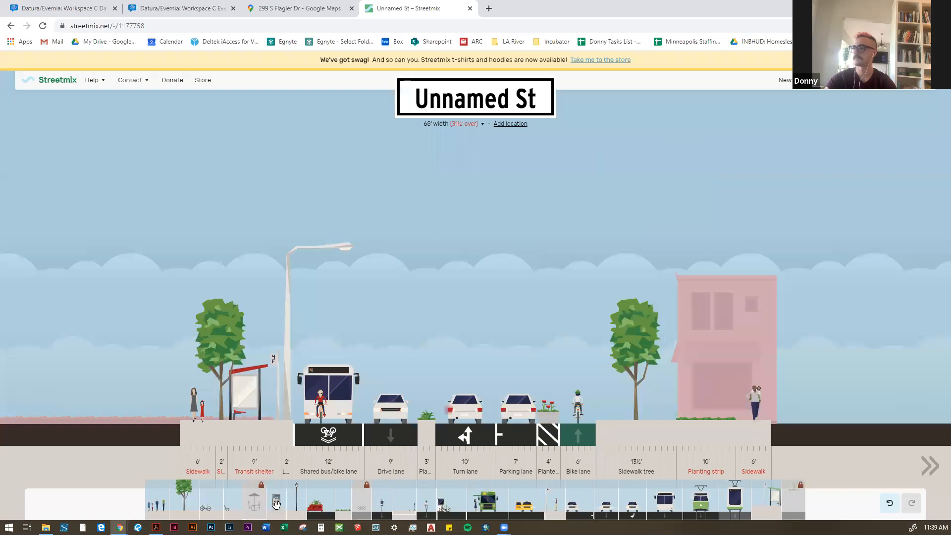
# Step: Try a tree in the 10' planting strip, and settle on the bush variant for it
pyautogui.moveTo(165, 426)
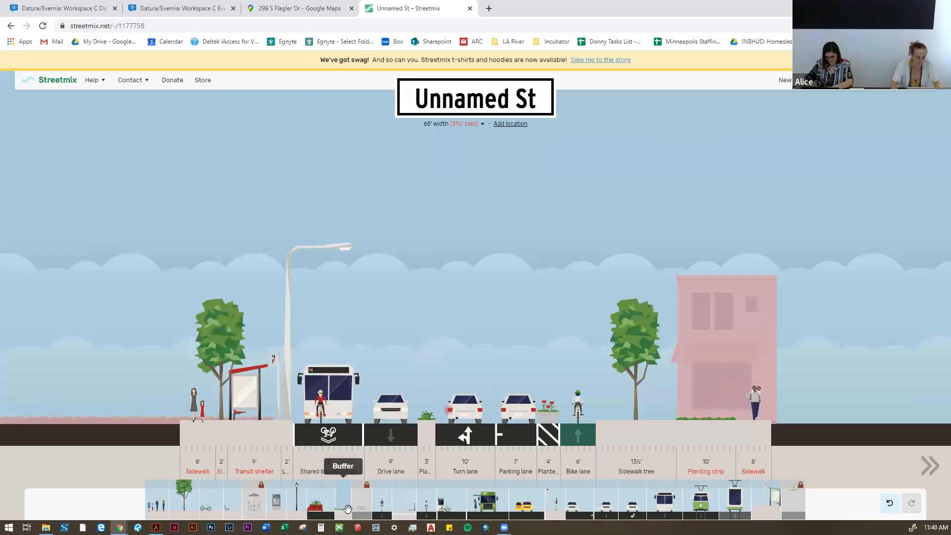
pyautogui.moveTo(713, 447)
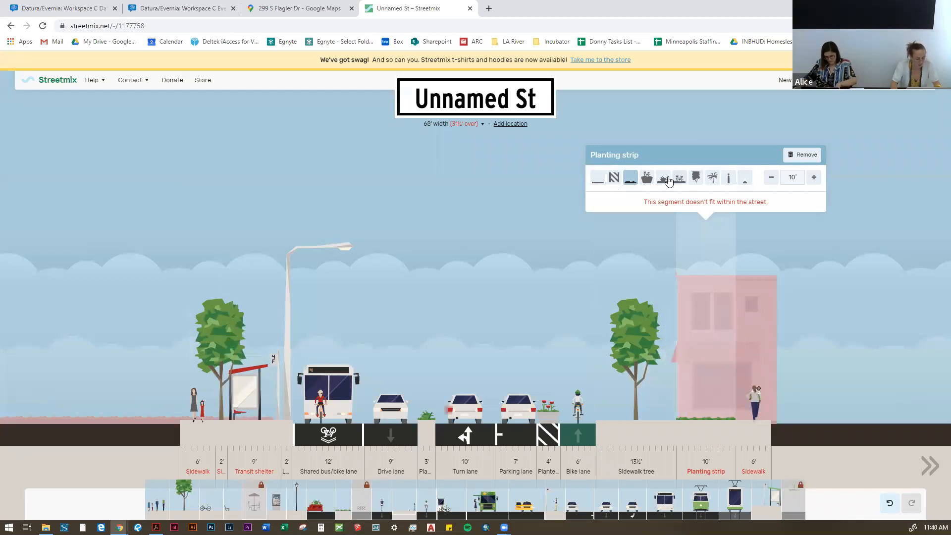
pyautogui.click(695, 178)
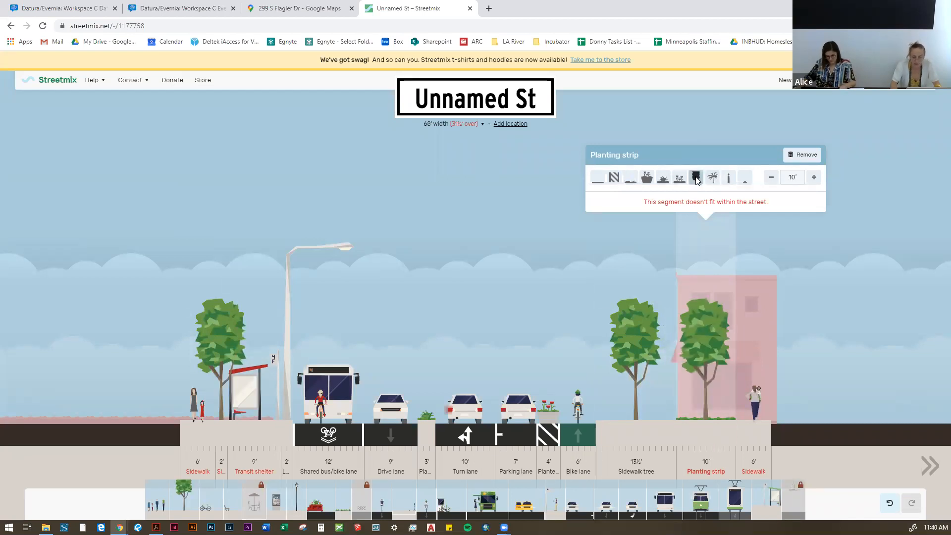
pyautogui.click(660, 181)
# Step: Remove the bike lane, the 4' planter box and the parking lane from the street
pyautogui.moveTo(619, 412)
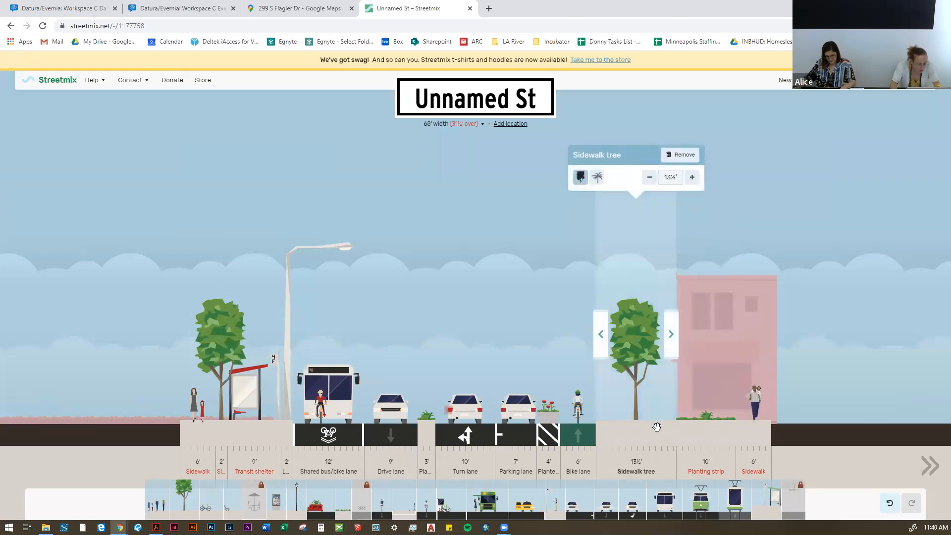
pyautogui.moveTo(584, 422)
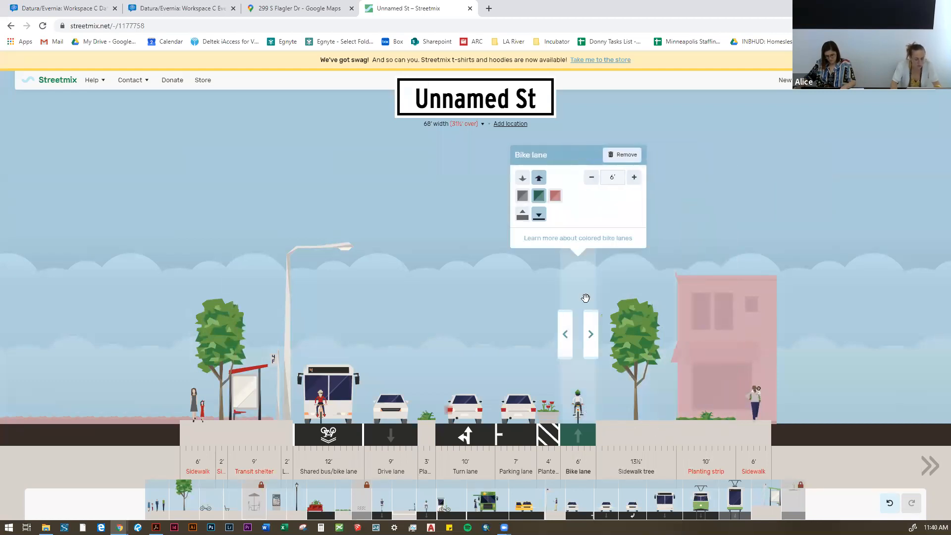
pyautogui.click(619, 155)
pyautogui.moveTo(563, 206)
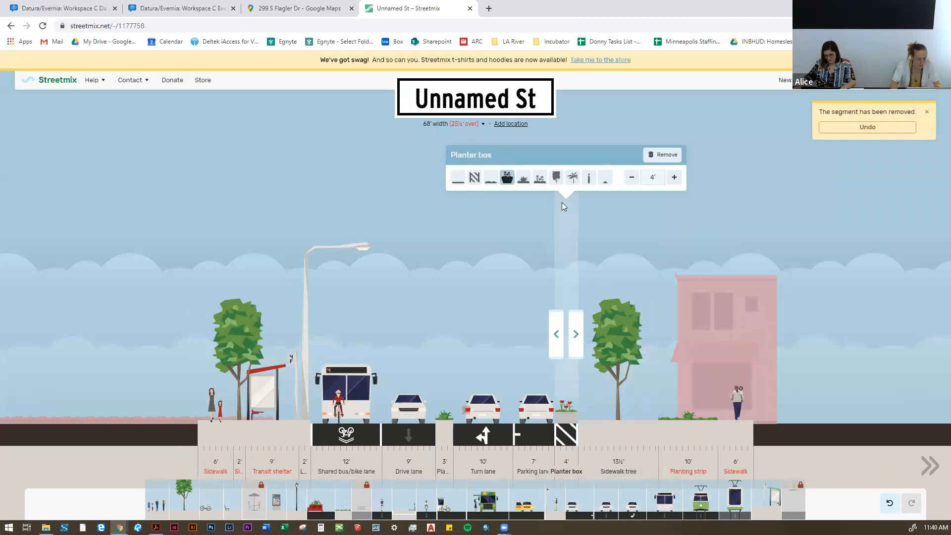
pyautogui.click(661, 155)
pyautogui.moveTo(548, 400)
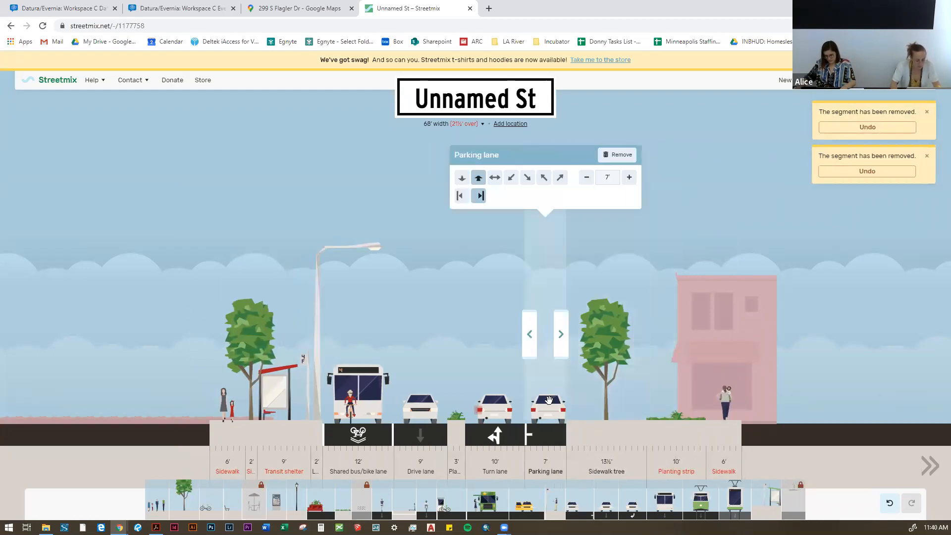
pyautogui.click(619, 154)
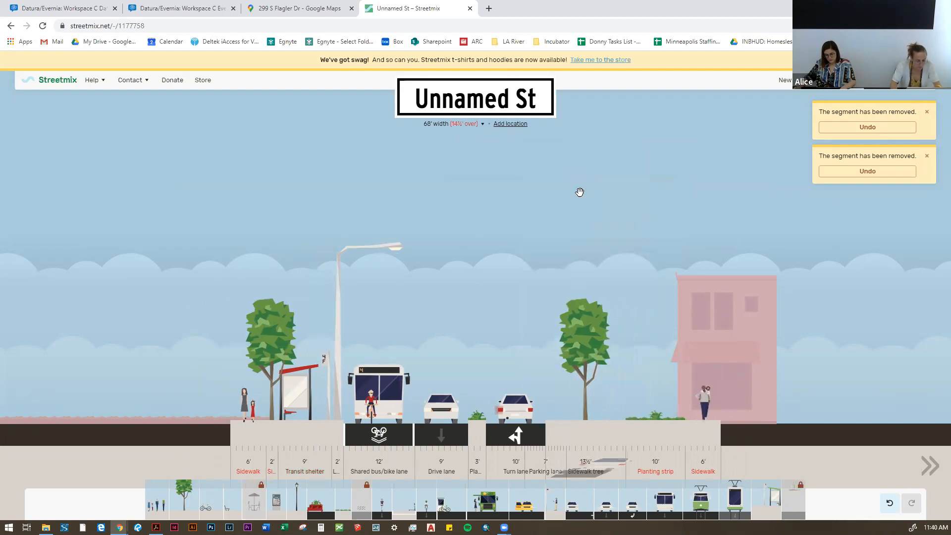
# Step: Remove the turn lane, the 3' planting strip and the shared bus/bike lane from the street
pyautogui.moveTo(540, 218)
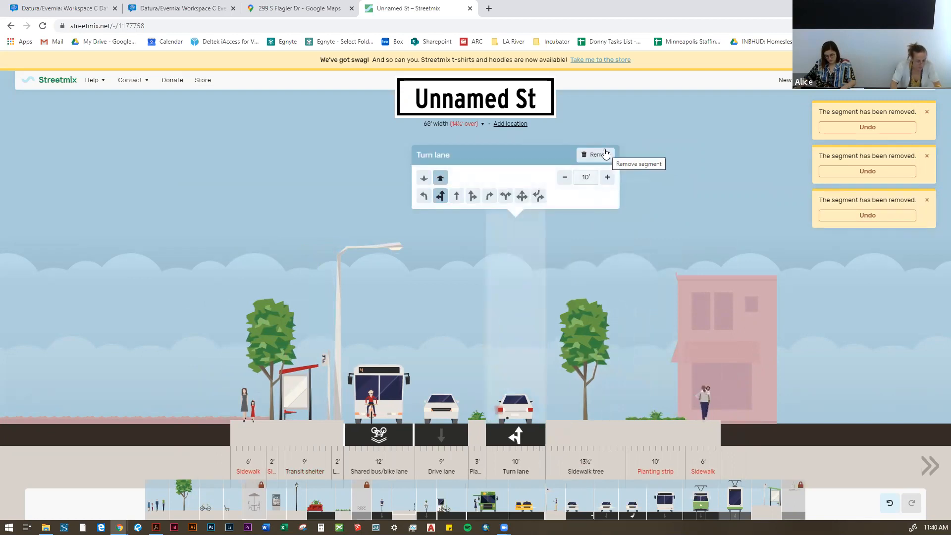
pyautogui.click(605, 153)
pyautogui.moveTo(505, 415)
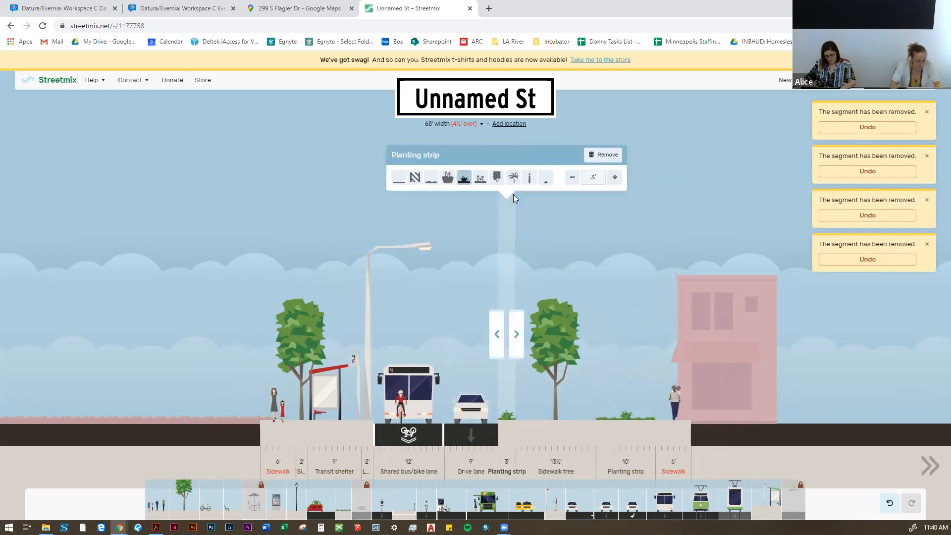
pyautogui.click(605, 155)
pyautogui.moveTo(469, 410)
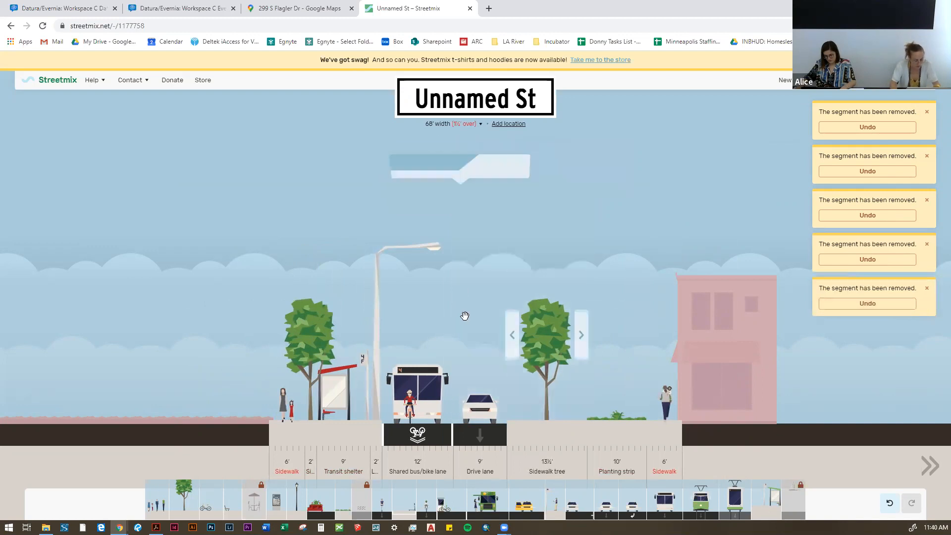
pyautogui.moveTo(443, 279)
pyautogui.click(465, 155)
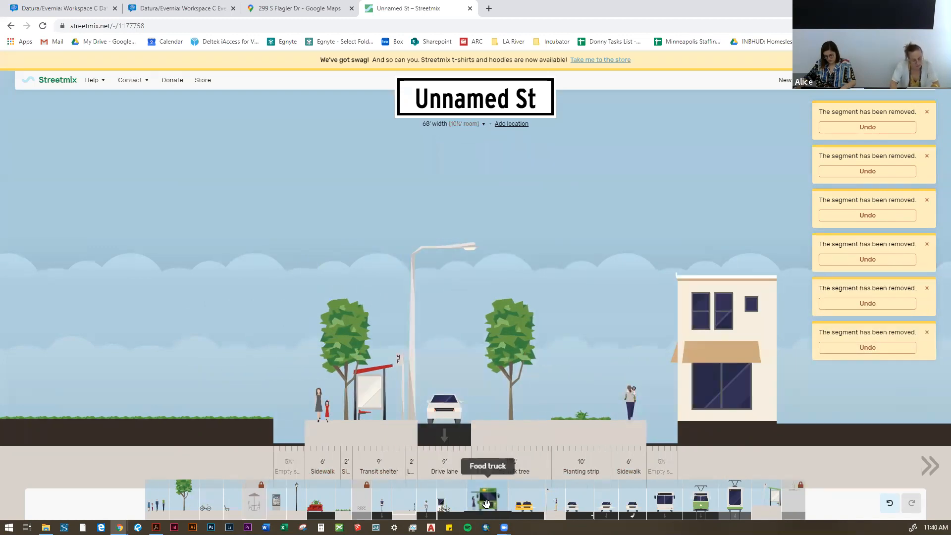
# Step: Add a food truck between the drive lane and the 13½' sidewalk tree, and remove the drive lane
pyautogui.moveTo(485, 502); pyautogui.dragTo(460, 421)
pyautogui.moveTo(426, 347)
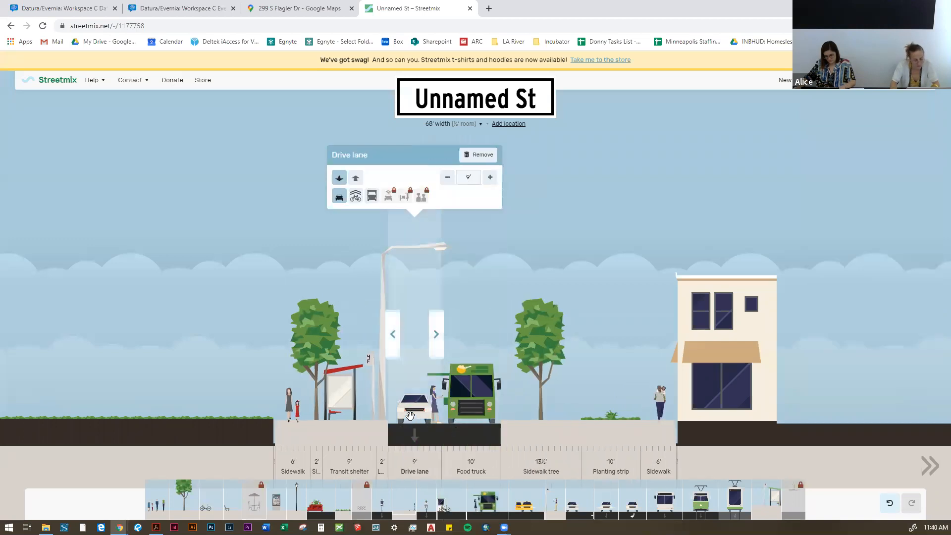
pyautogui.click(478, 154)
# Step: Remove the street lamp, the transit shelter and the 2' sidewalk tree beside the food truck
pyautogui.moveTo(409, 233)
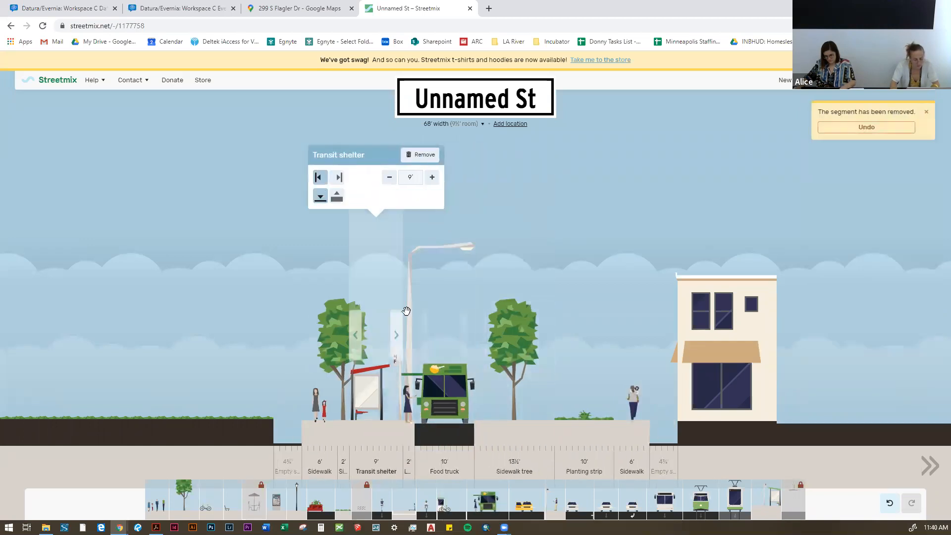
pyautogui.click(457, 155)
pyautogui.moveTo(399, 334)
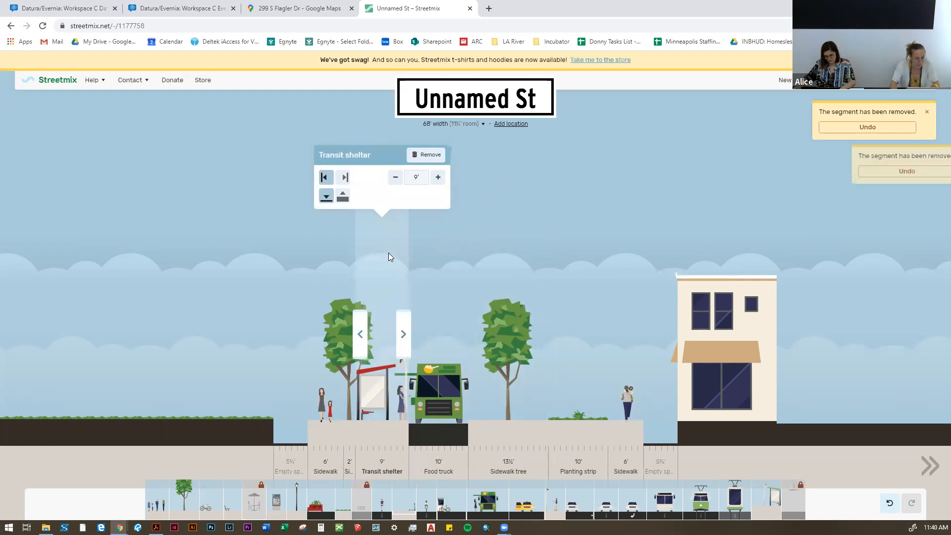
pyautogui.click(422, 155)
pyautogui.moveTo(375, 308)
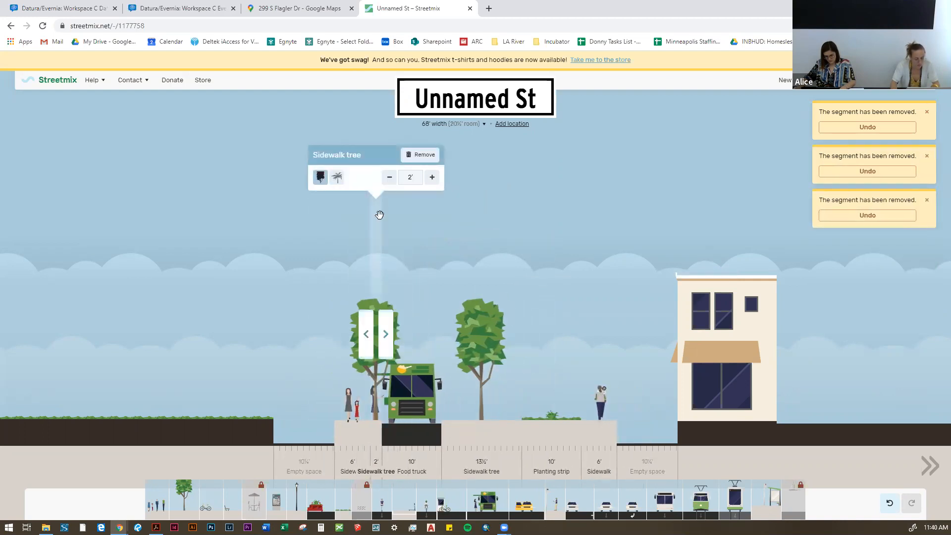
pyautogui.click(420, 154)
# Step: Move the sidewalk on the building side to between the food truck and the 13½' sidewalk tree
pyautogui.moveTo(349, 427)
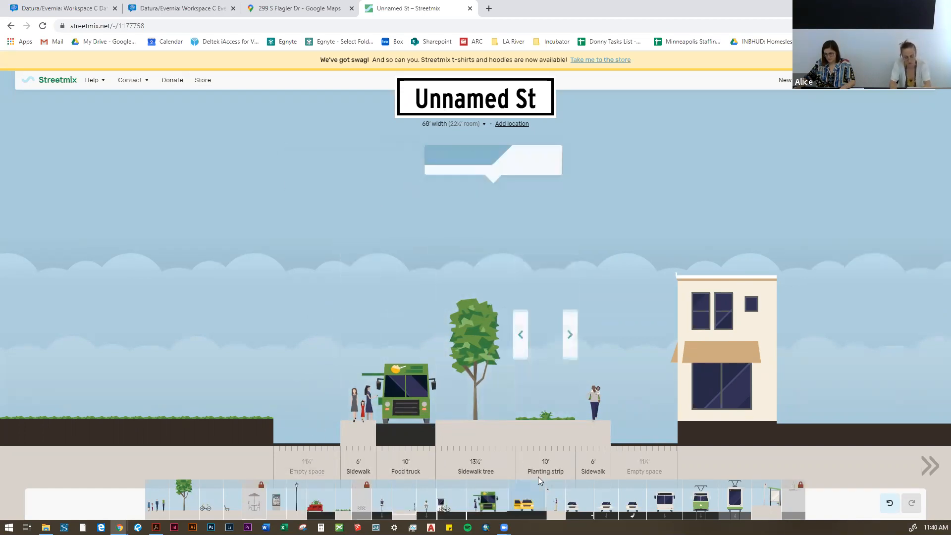
pyautogui.moveTo(592, 436); pyautogui.dragTo(456, 441)
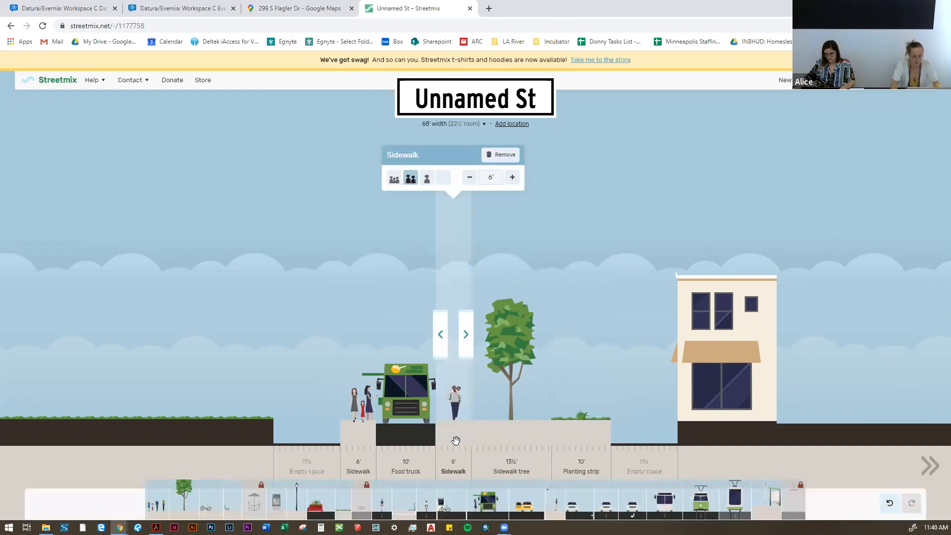
pyautogui.moveTo(592, 422)
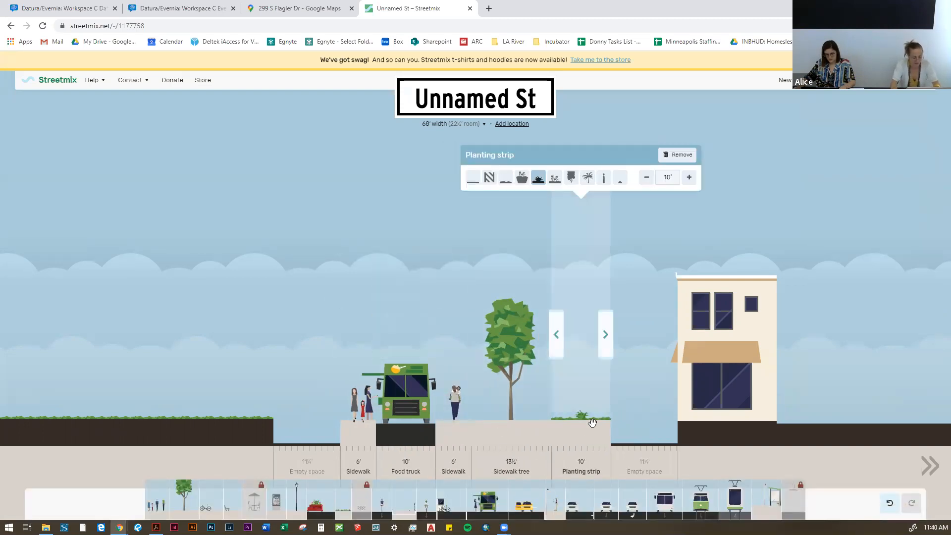
# Step: Add a 2' planting strip at the outer edge opposite the building and a 4' sidewalk tree on the building side
pyautogui.moveTo(325, 450); pyautogui.dragTo(340, 438)
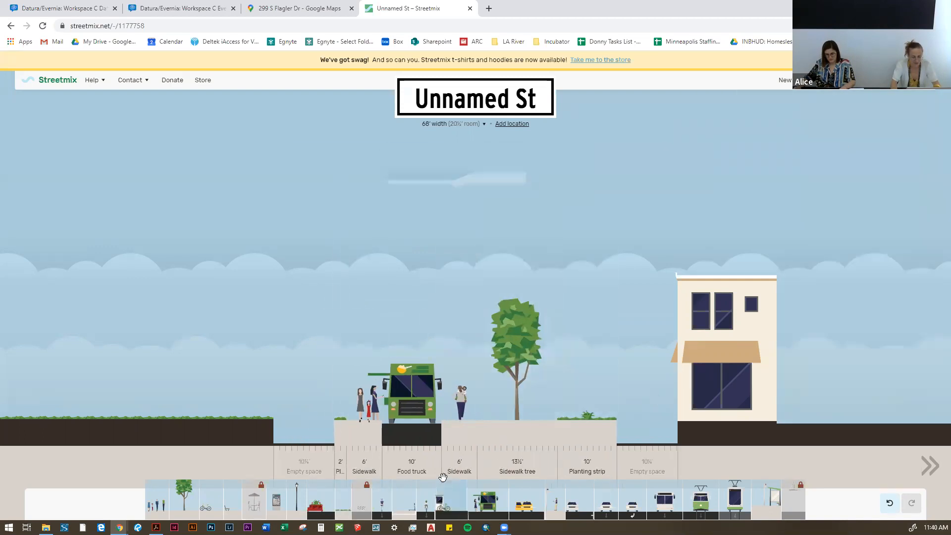
pyautogui.moveTo(535, 359)
pyautogui.moveTo(184, 495); pyautogui.dragTo(634, 435)
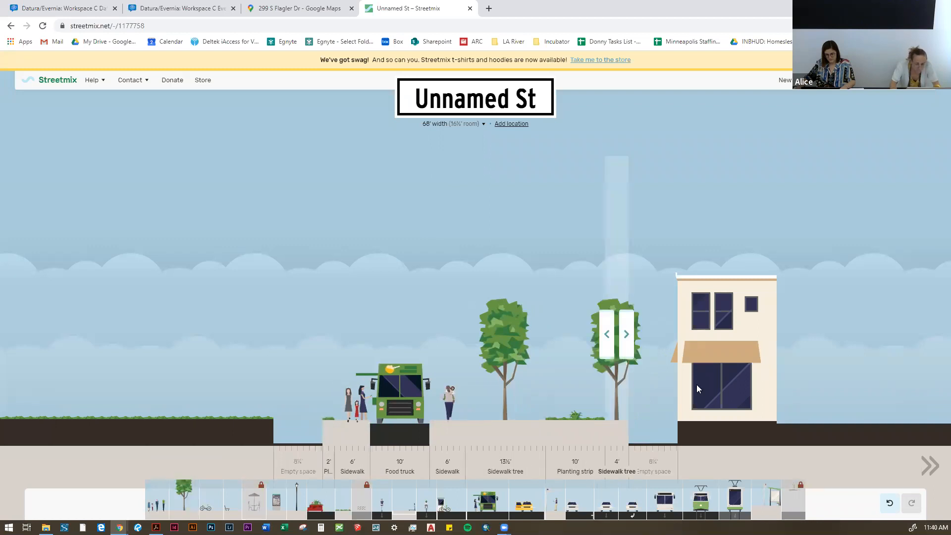
# Step: Add a sidewalk tree outside the 2' planting strip and widen it to 9½'
pyautogui.moveTo(183, 495); pyautogui.dragTo(322, 426)
pyautogui.moveTo(340, 243)
pyautogui.click(379, 177)
pyautogui.click(379, 177)
pyautogui.click(379, 177)
pyautogui.click(379, 176)
pyautogui.click(379, 177)
pyautogui.click(379, 176)
pyautogui.click(378, 177)
pyautogui.click(378, 177)
pyautogui.click(379, 177)
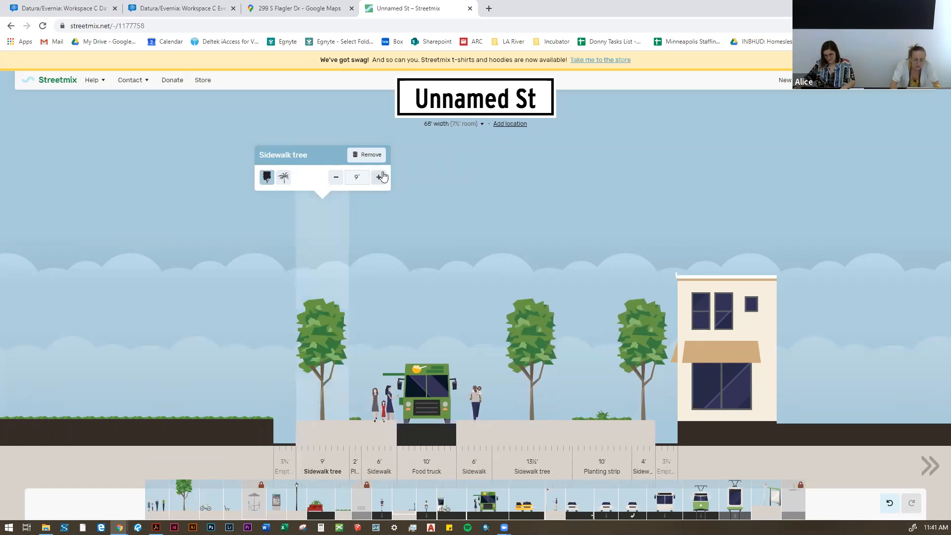
pyautogui.click(379, 177)
# Step: Widen the sidewalk tree nearest the building to 6'
pyautogui.moveTo(653, 329)
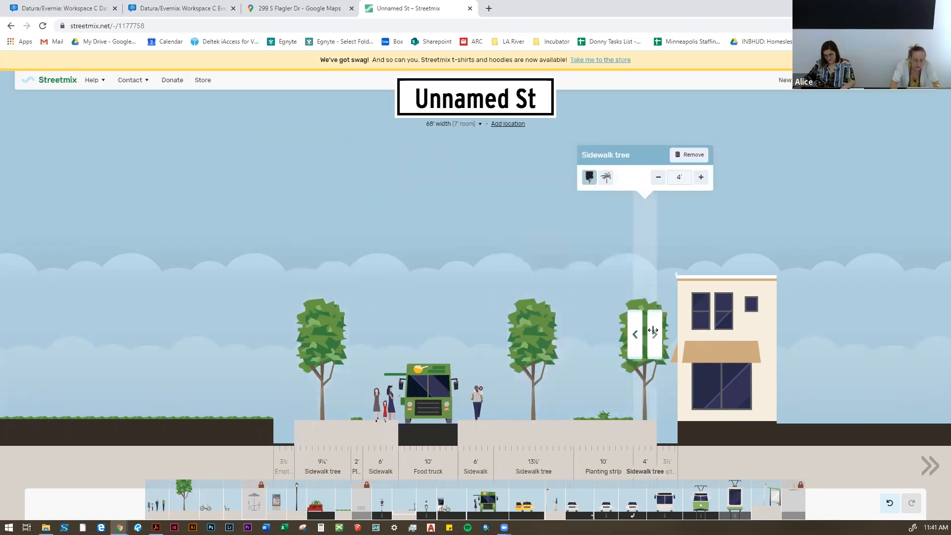
pyautogui.click(700, 178)
pyautogui.click(701, 177)
pyautogui.click(701, 178)
pyautogui.click(701, 178)
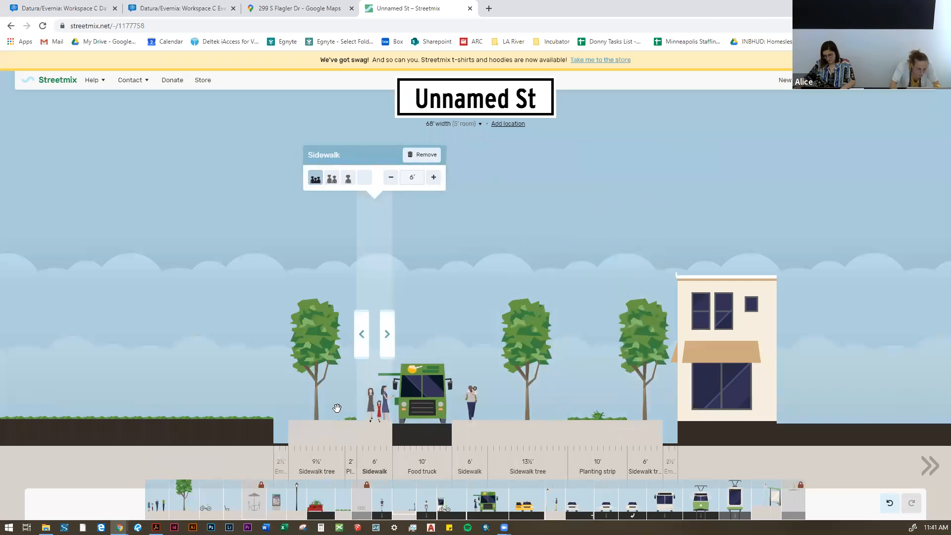
pyautogui.moveTo(534, 402)
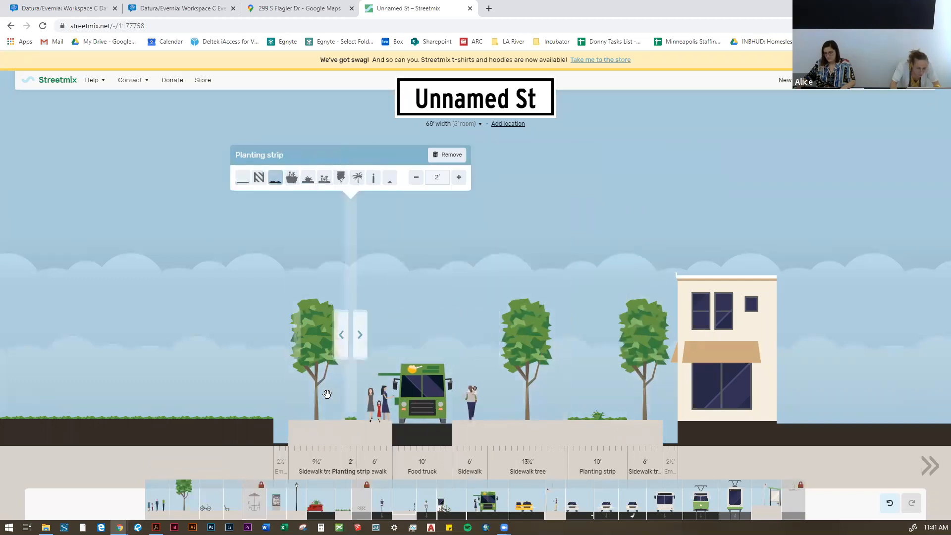
# Step: Widen the sidewalk tree at the outer edge opposite the building to 13'
pyautogui.moveTo(318, 303)
pyautogui.doubleClick(372, 178)
pyautogui.click(373, 178)
pyautogui.doubleClick(373, 178)
pyautogui.click(373, 178)
pyautogui.doubleClick(372, 179)
pyautogui.click(373, 178)
pyautogui.click(372, 178)
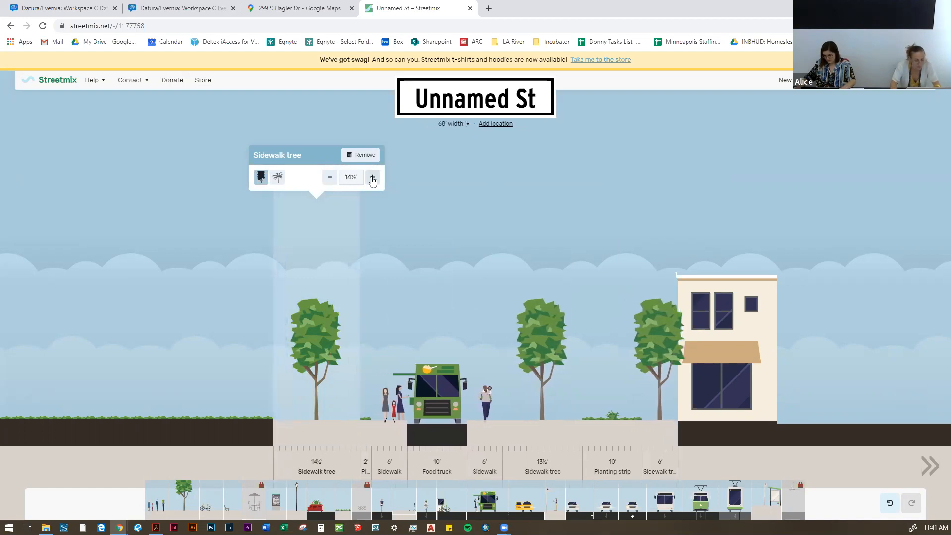
pyautogui.doubleClick(330, 178)
pyautogui.click(330, 177)
# Step: Widen the food truck zone to 16'
pyautogui.moveTo(434, 346)
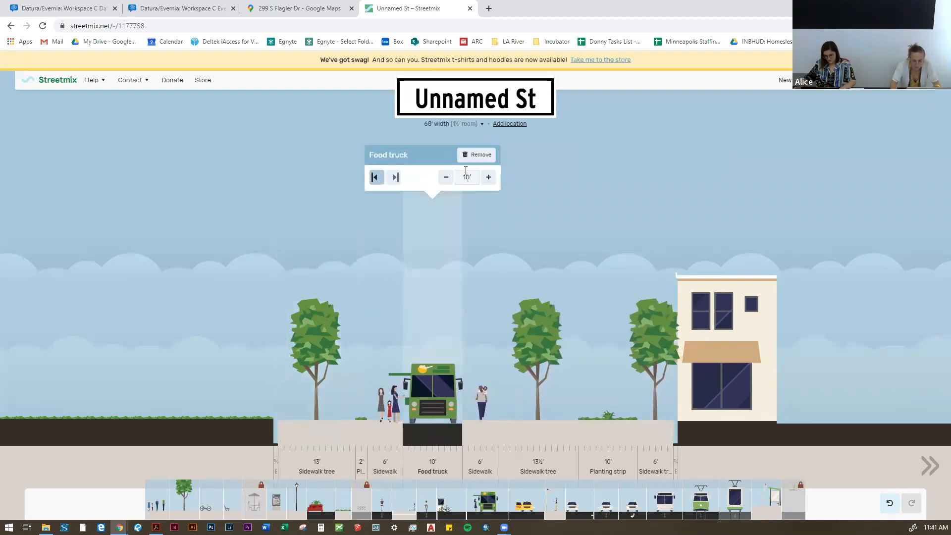
pyautogui.doubleClick(490, 178)
pyautogui.click(490, 178)
pyautogui.doubleClick(490, 178)
pyautogui.click(490, 178)
pyautogui.doubleClick(490, 178)
pyautogui.click(490, 178)
pyautogui.doubleClick(491, 178)
pyautogui.click(490, 177)
# Step: Narrow the sidewalk tree at the outer edge opposite the building to 8'
pyautogui.moveTo(301, 349)
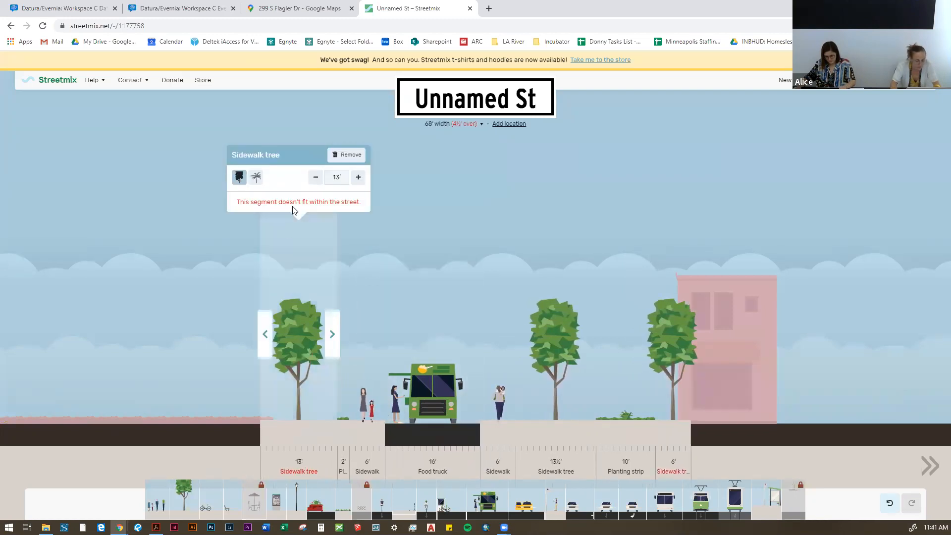
pyautogui.doubleClick(315, 177)
pyautogui.doubleClick(316, 177)
pyautogui.doubleClick(316, 178)
pyautogui.doubleClick(316, 177)
pyautogui.doubleClick(315, 177)
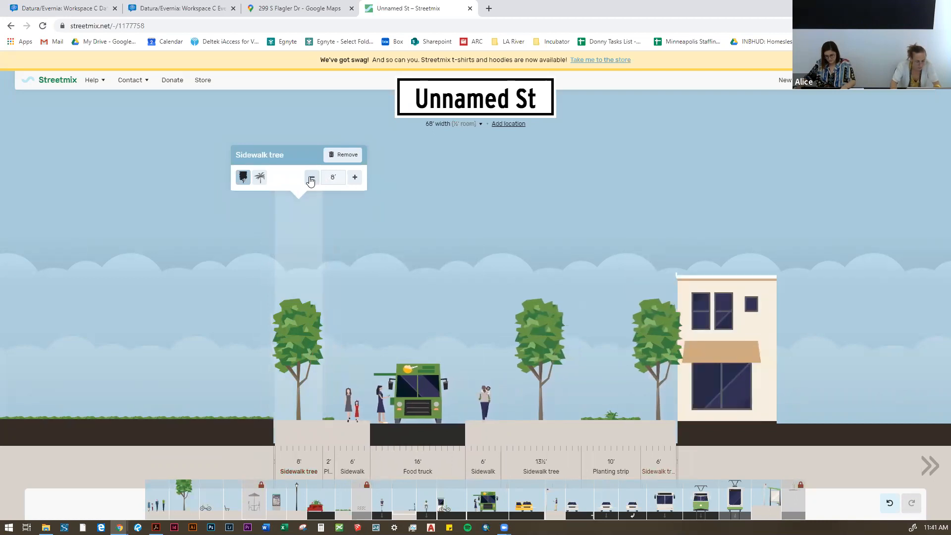
pyautogui.click(353, 177)
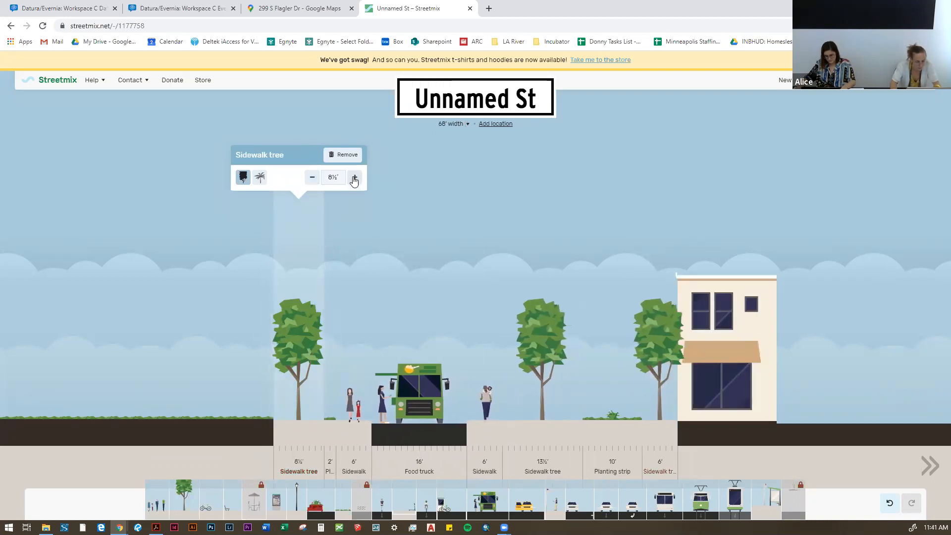
pyautogui.click(311, 179)
# Step: Narrow the sidewalk tree between the sidewalk and the 10' planting strip to 12' and widen the one beside the building to 8'
pyautogui.moveTo(539, 336)
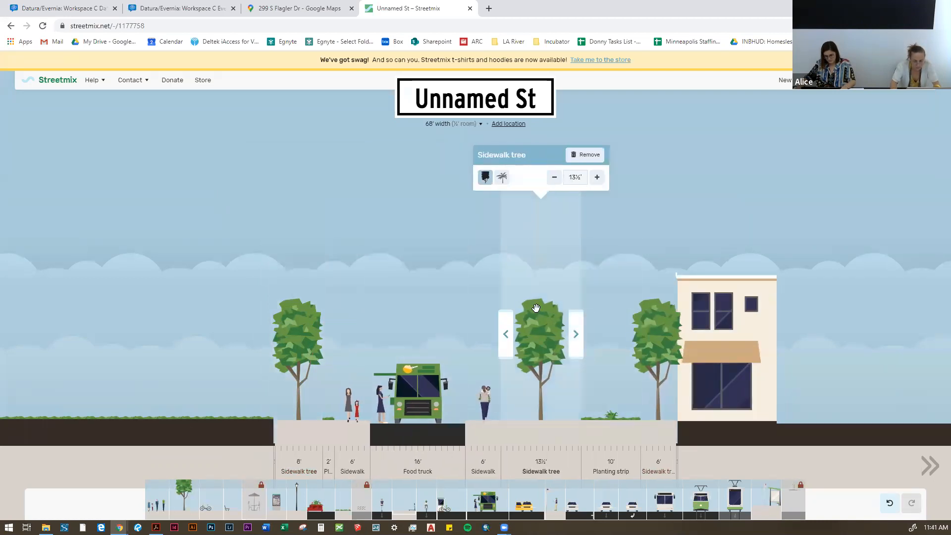
pyautogui.click(555, 178)
pyautogui.click(555, 178)
pyautogui.click(555, 178)
pyautogui.moveTo(654, 198)
pyautogui.click(710, 177)
pyautogui.click(710, 177)
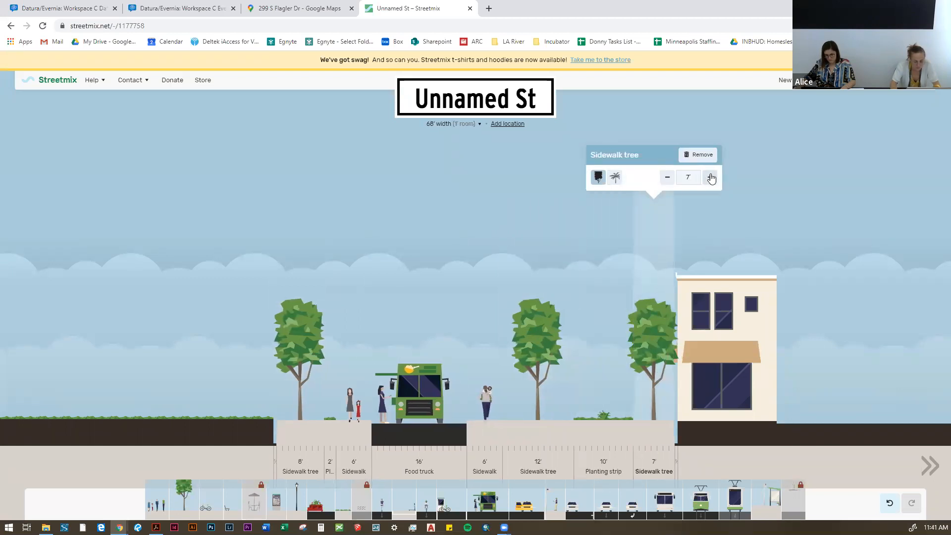
pyautogui.click(710, 177)
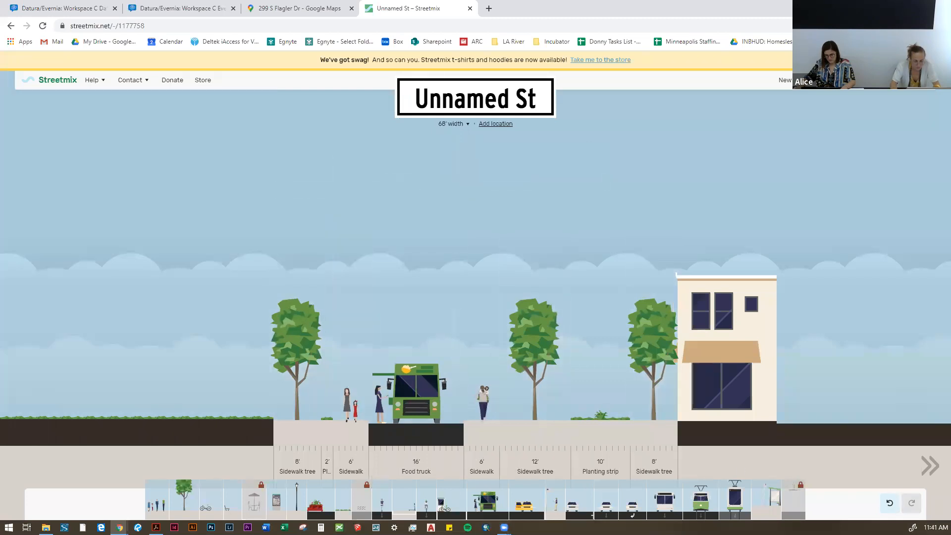
# Step: Export the street section as an image with the default options and save it to the computer
pyautogui.click(908, 80)
pyautogui.click(820, 229)
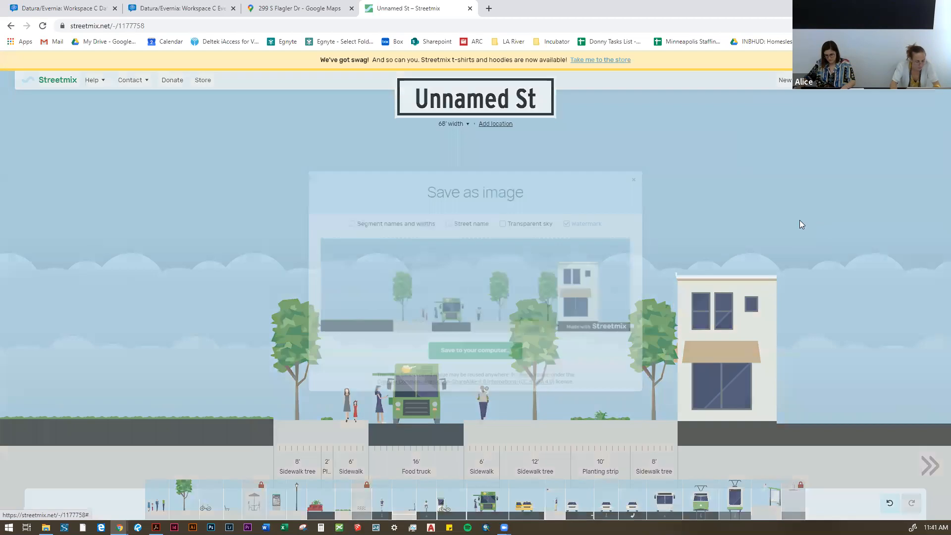
pyautogui.click(493, 356)
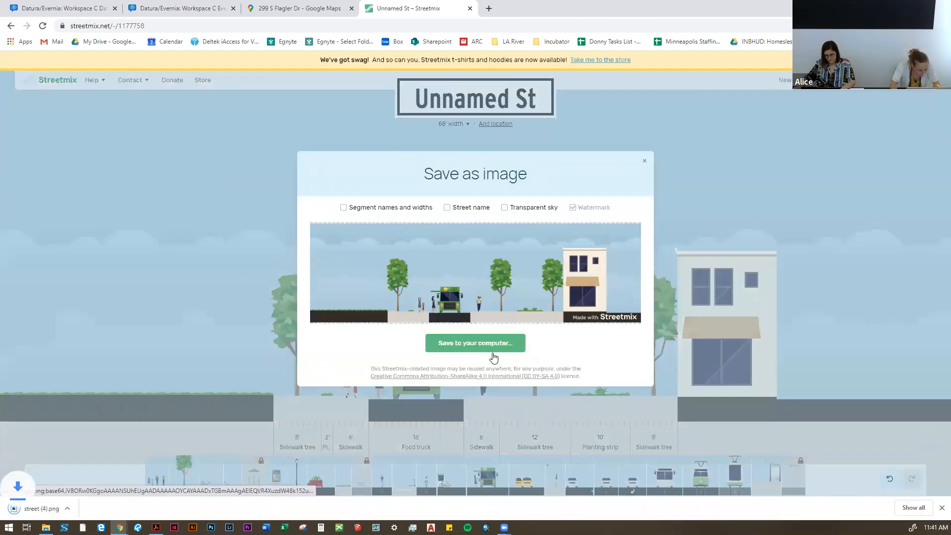
# Step: Switch to the Workspace C Evernia board in Conceptboard and add the downloaded street (4).png near the Narcissus to Flagler section
pyautogui.click(180, 7)
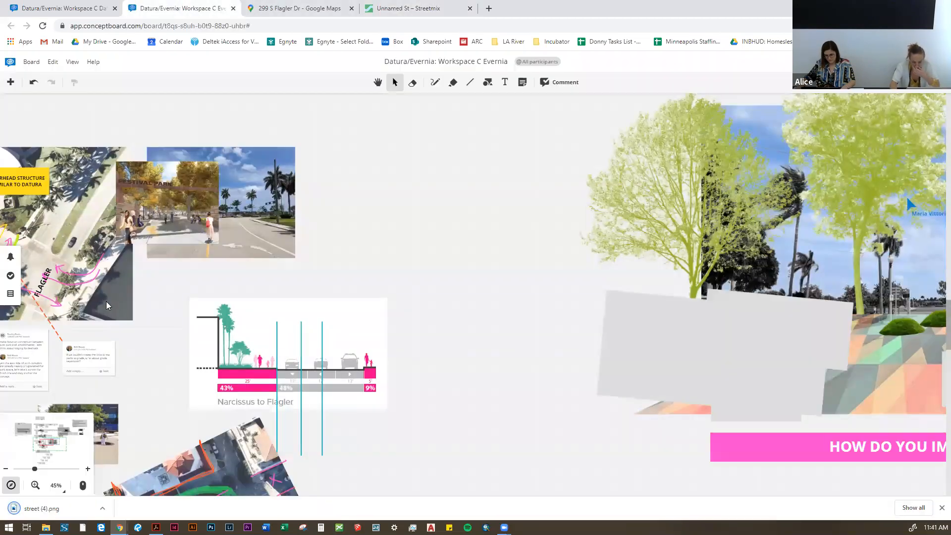
pyautogui.moveTo(41, 508); pyautogui.dragTo(436, 254)
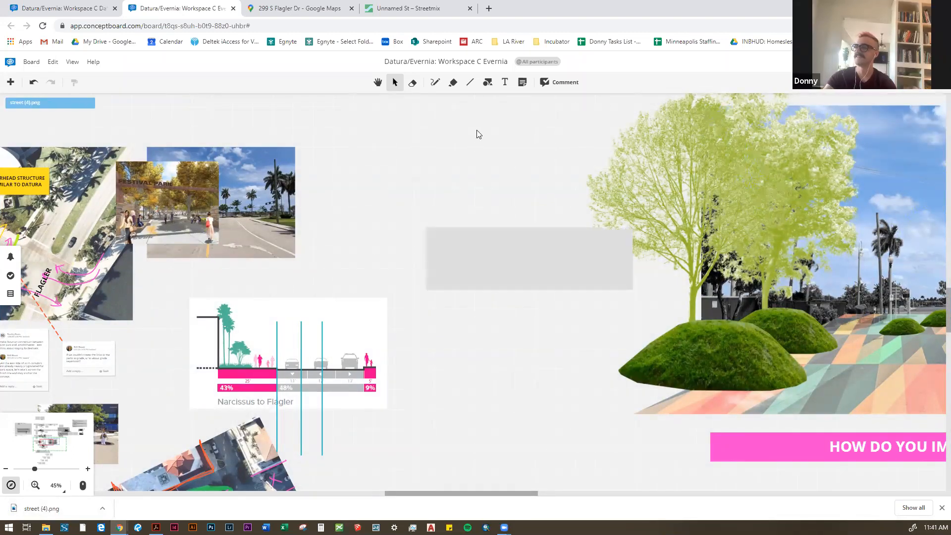
pyautogui.moveTo(477, 215); pyautogui.dragTo(489, 235)
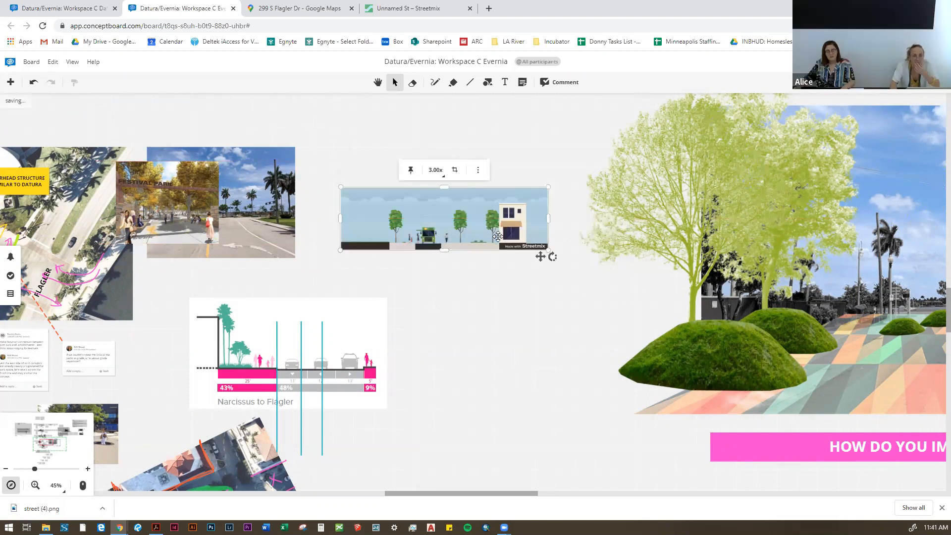
# Step: Enlarge the street section image and move it next to the street photo above the Narcissus to Flagler diagram
pyautogui.scroll(2, 489, 235)
pyautogui.moveTo(573, 253); pyautogui.dragTo(486, 235)
pyautogui.moveTo(667, 141); pyautogui.dragTo(594, 163)
pyautogui.click(474, 318)
pyautogui.scroll(-1, 390, 319)
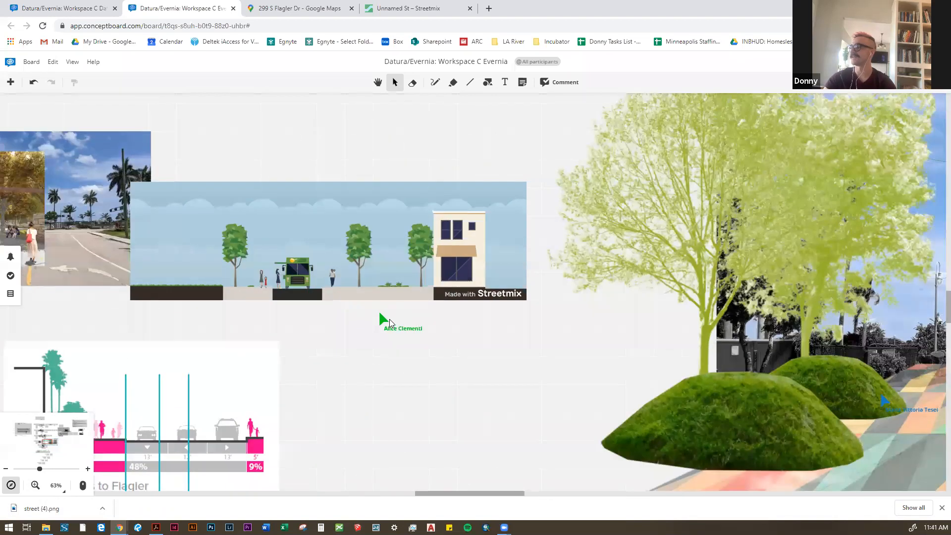
# Step: Shift the street section image slightly away from the street photo so their edges meet with almost no overlap
pyautogui.scroll(-1, 343, 307)
pyautogui.scroll(2, 349, 311)
pyautogui.click(341, 226)
pyautogui.moveTo(342, 226)
pyautogui.mouseDown()
pyautogui.moveTo(372, 226)
pyautogui.moveTo(355, 222)
pyautogui.mouseUp()
pyautogui.scroll(2, 323, 325)
pyautogui.click(322, 325)
pyautogui.scroll(-2, 241, 352)
pyautogui.scroll(-4, 241, 352)
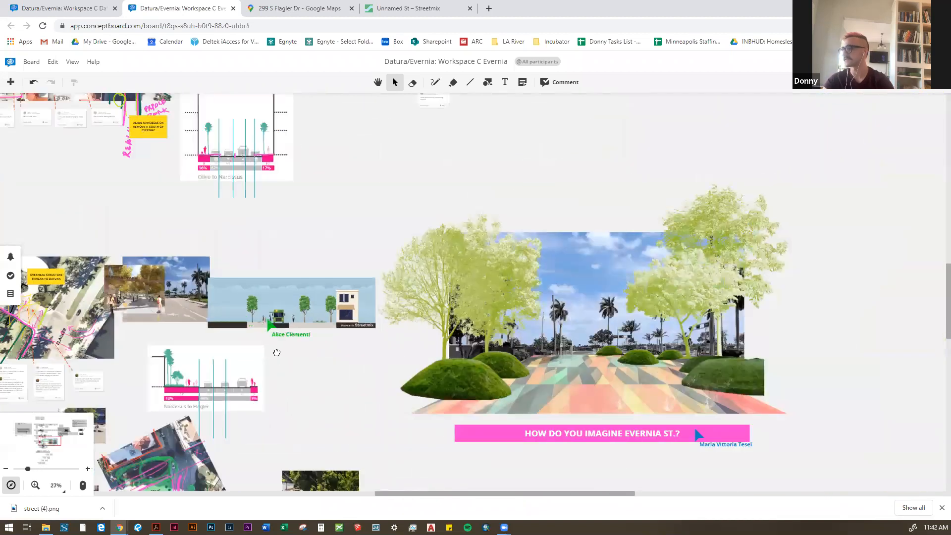
pyautogui.scroll(2, 244, 325)
pyautogui.moveTo(254, 328); pyautogui.dragTo(207, 315)
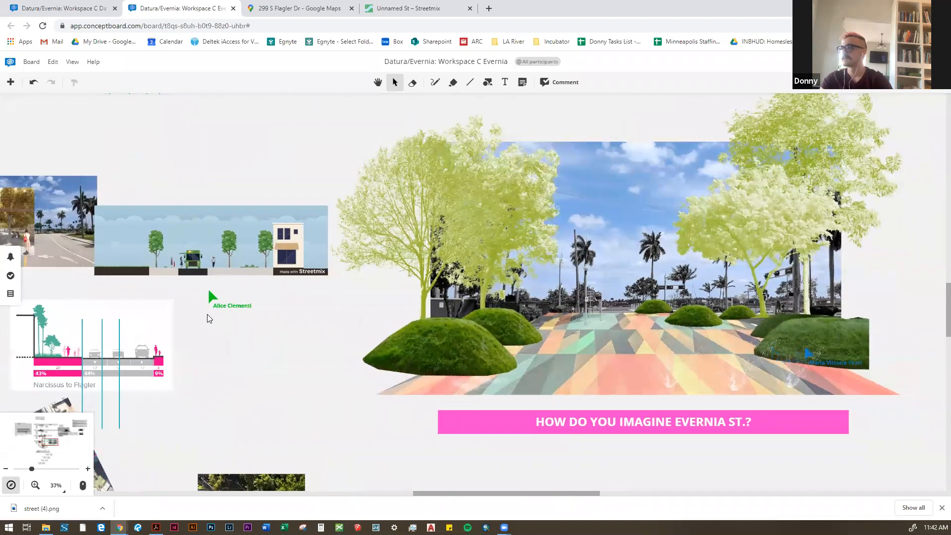
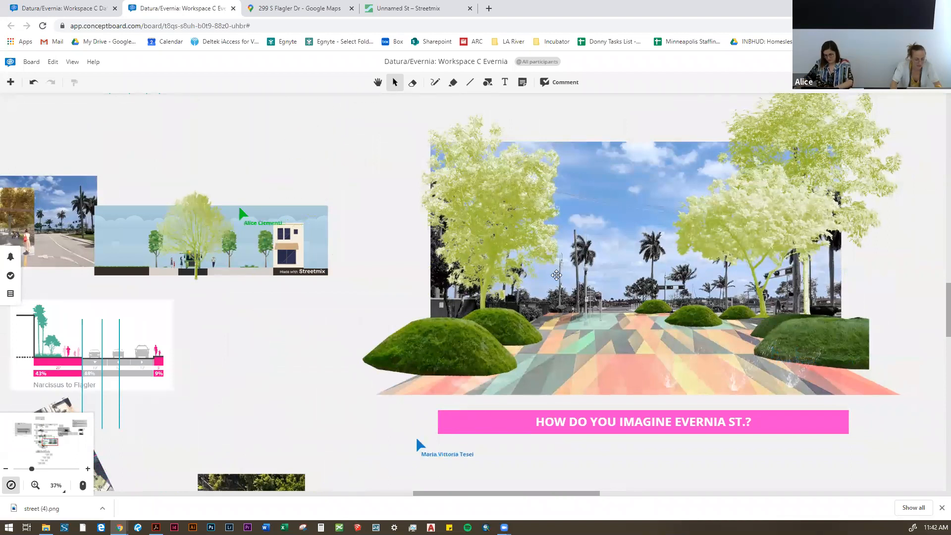
# Step: Copy the orange chevron ground from the Grounds row of the board's image library
pyautogui.moveTo(586, 320); pyautogui.dragTo(569, 279)
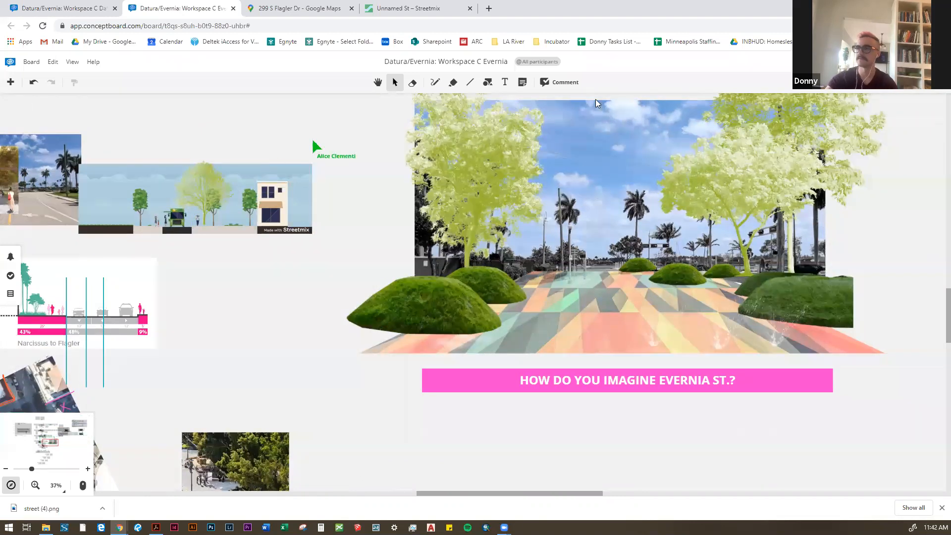
pyautogui.scroll(-1, 376, 248)
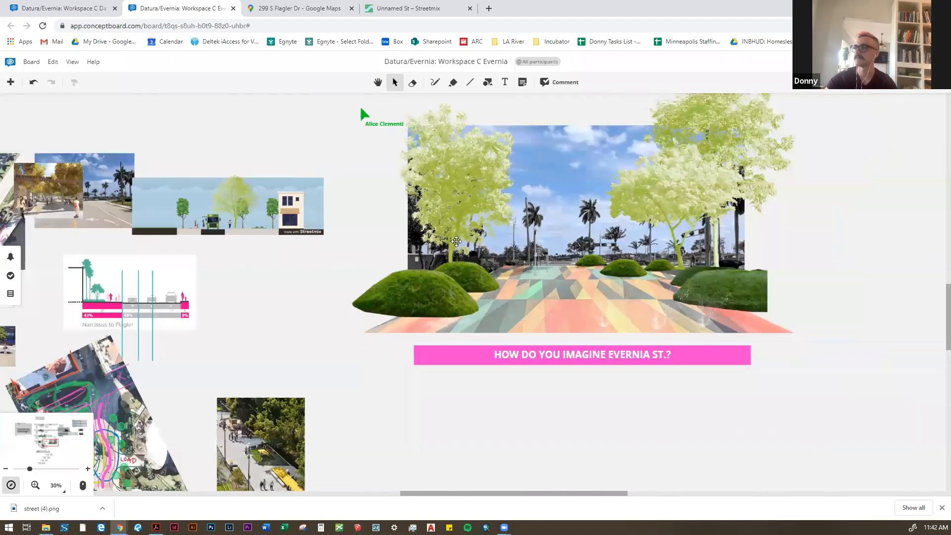
pyautogui.scroll(2, 572, 240)
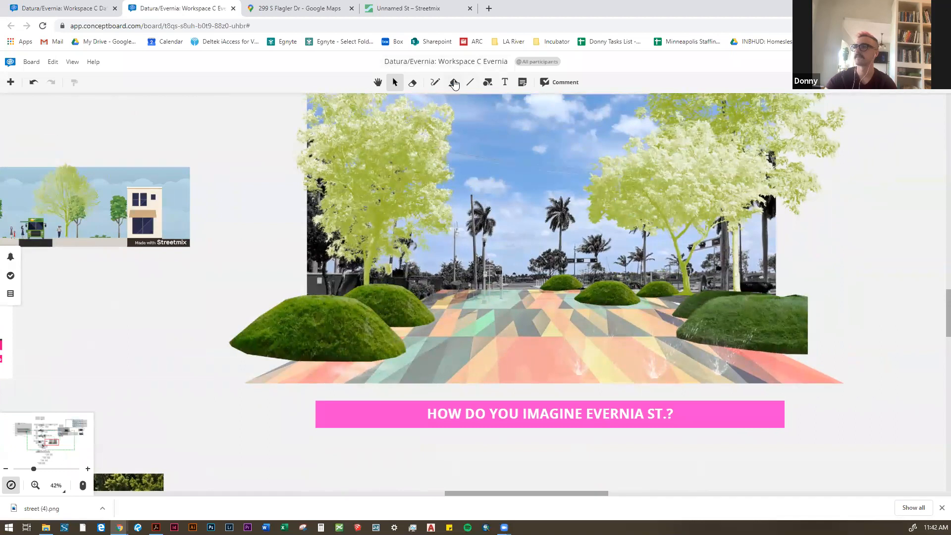
pyautogui.scroll(-3, 281, 322)
pyautogui.scroll(-4, 281, 323)
pyautogui.scroll(2, 590, 109)
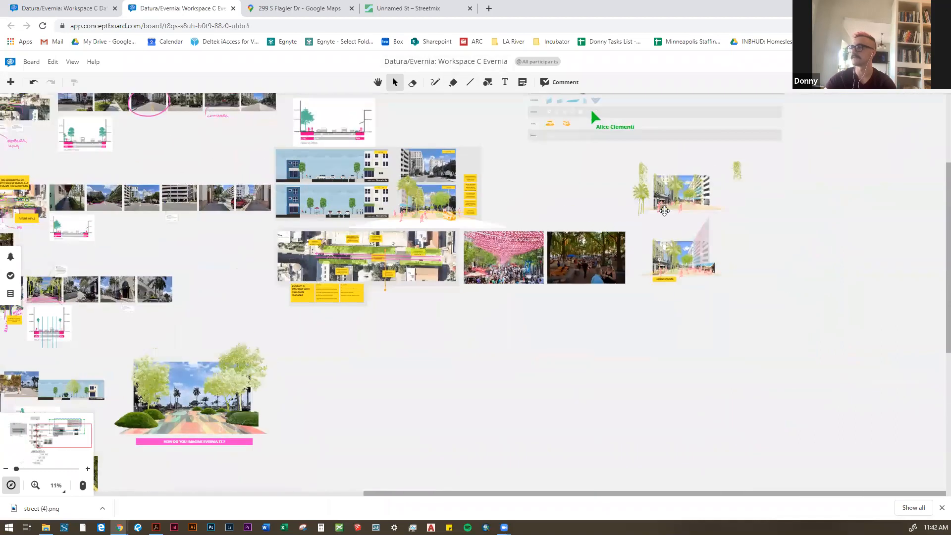
pyautogui.scroll(6, 581, 122)
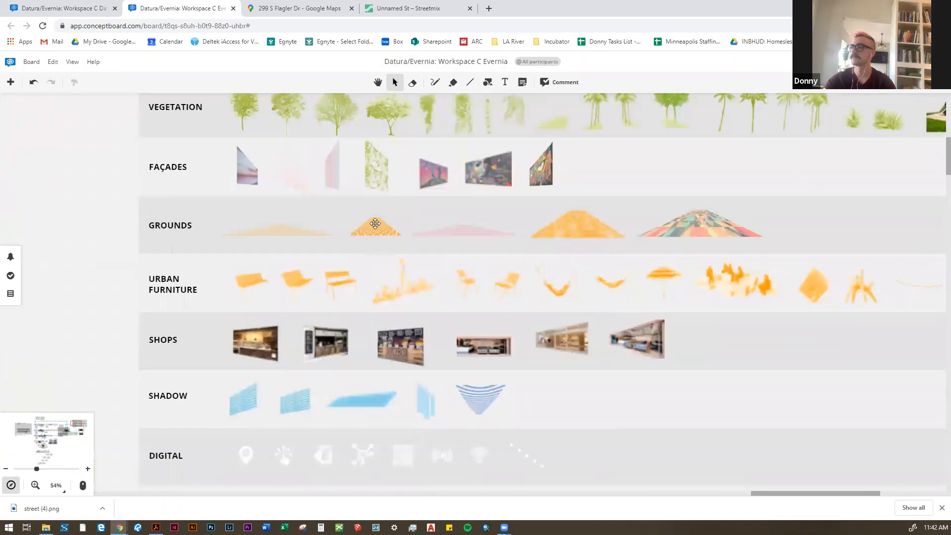
pyautogui.click(375, 224)
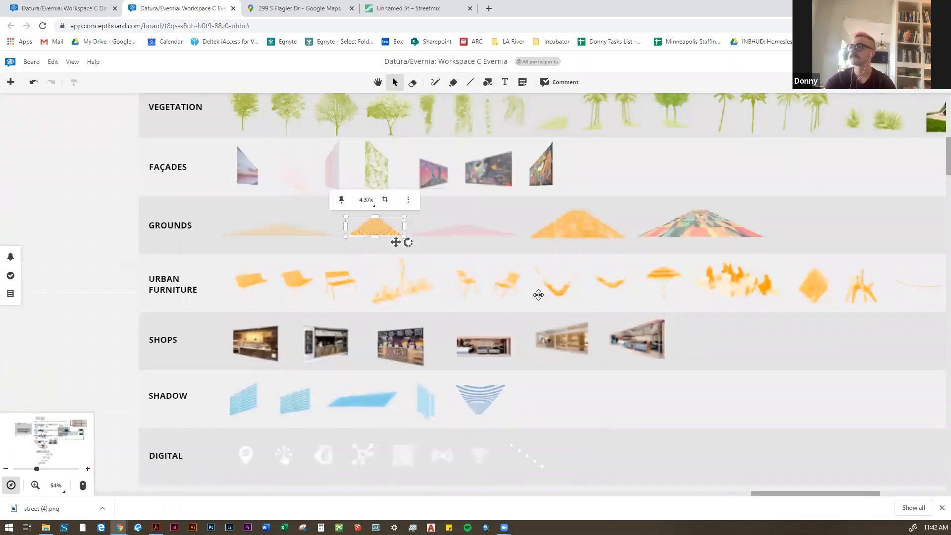
pyautogui.scroll(-2, 538, 294)
pyautogui.scroll(-3, 524, 252)
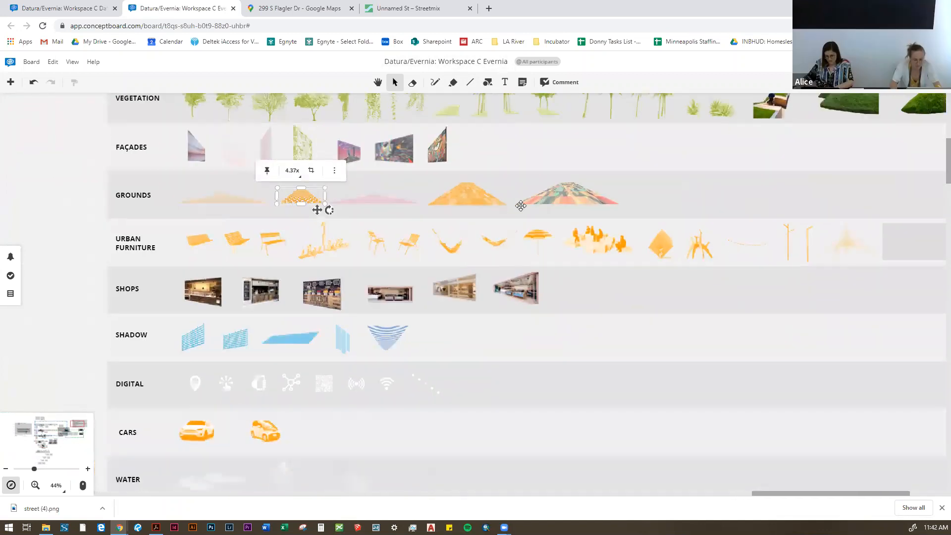
pyautogui.moveTo(353, 211); pyautogui.dragTo(459, 197)
pyautogui.moveTo(479, 282); pyautogui.dragTo(485, 282)
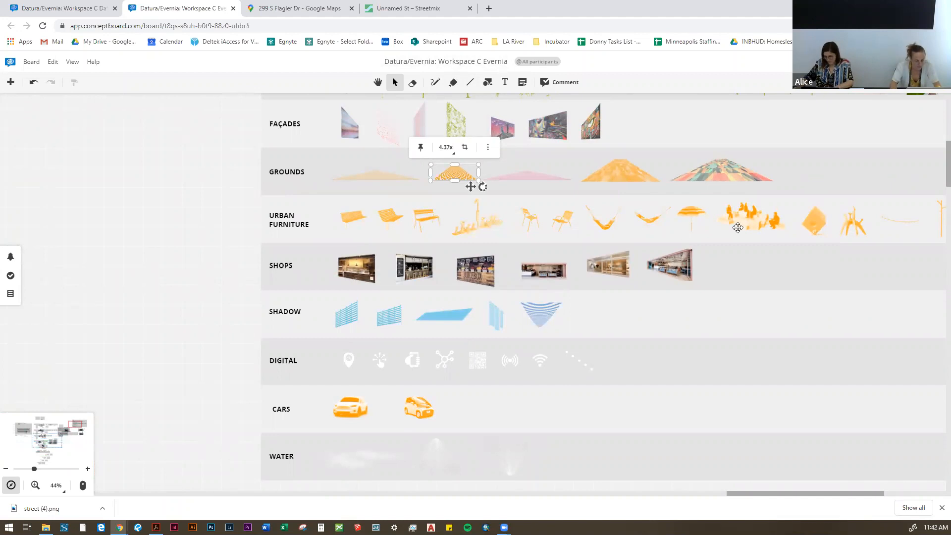
# Step: Paste the chevron ground over the plaza paving in the "How do you imagine Evernia St.?" collage
pyautogui.scroll(-8, 737, 227)
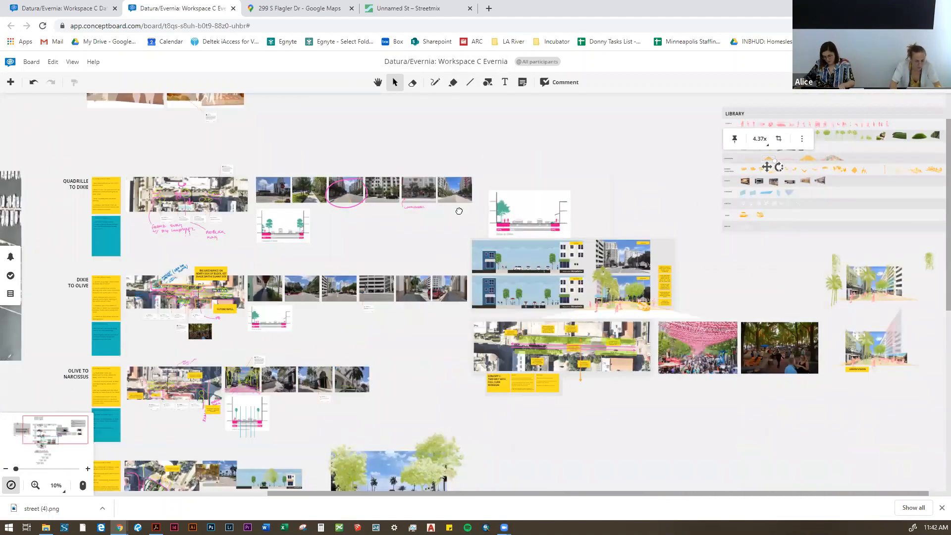
pyautogui.moveTo(459, 211); pyautogui.dragTo(463, 96)
pyautogui.scroll(8, 406, 266)
pyautogui.hotkey('ctrl', 'v')
pyautogui.moveTo(446, 284); pyautogui.dragTo(774, 331)
pyautogui.press('Delete')
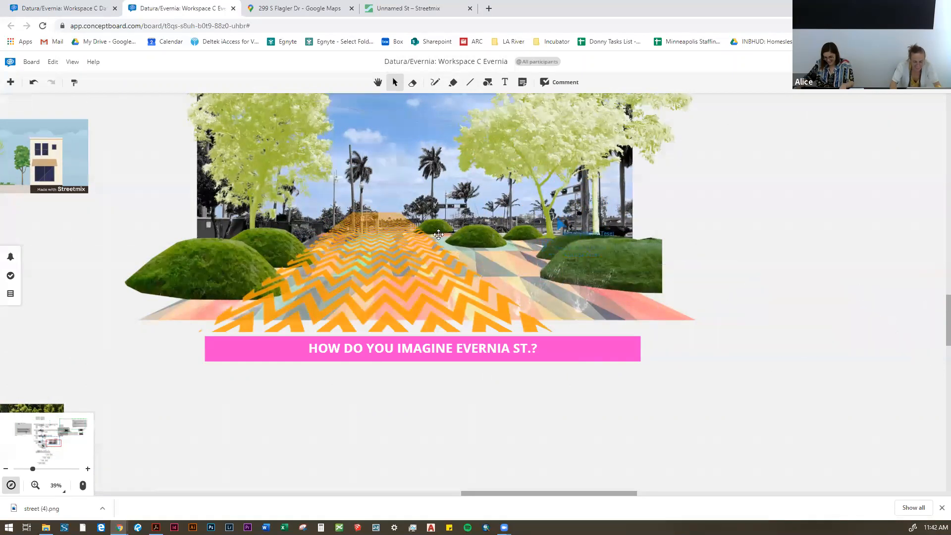
# Step: Shrink the pasted chevron ground and position it on the plaza paving between the grass mounds
pyautogui.click(365, 245)
pyautogui.moveTo(370, 208); pyautogui.dragTo(317, 270)
pyautogui.moveTo(370, 295); pyautogui.dragTo(445, 272)
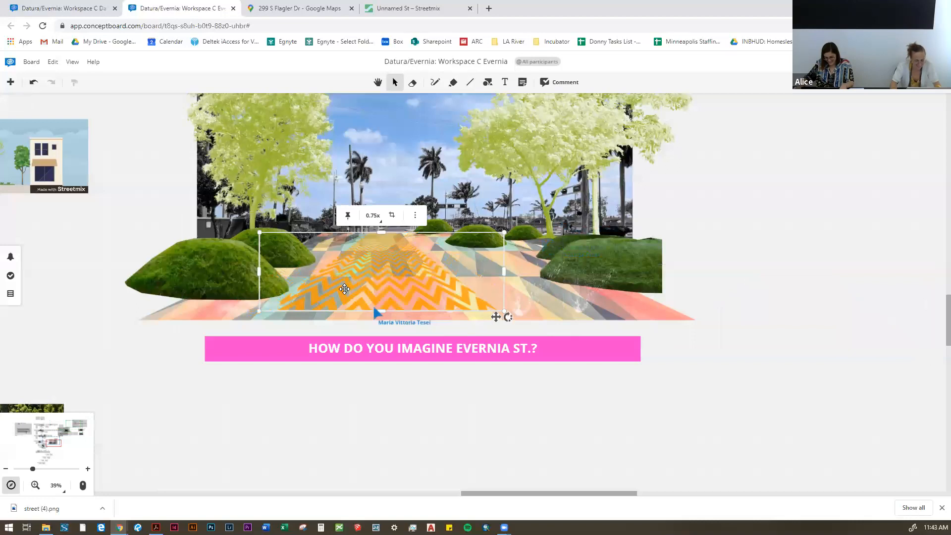
# Step: Bring the grass mounds left of the chevron ground to the front
pyautogui.click(226, 275)
pyautogui.keyDown('shift'); pyautogui.click(273, 248); pyautogui.keyUp('shift')
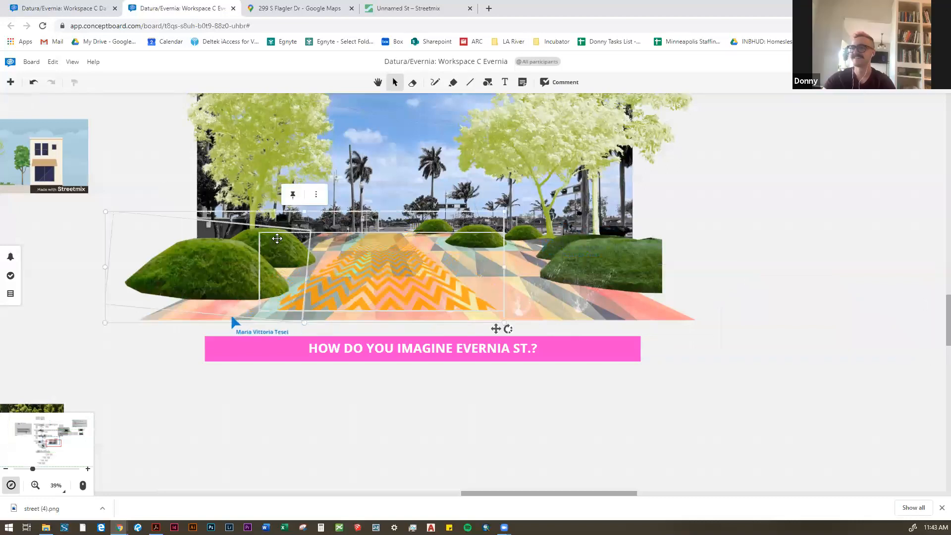
pyautogui.rightClick(276, 239)
pyautogui.click(309, 301)
pyautogui.click(305, 435)
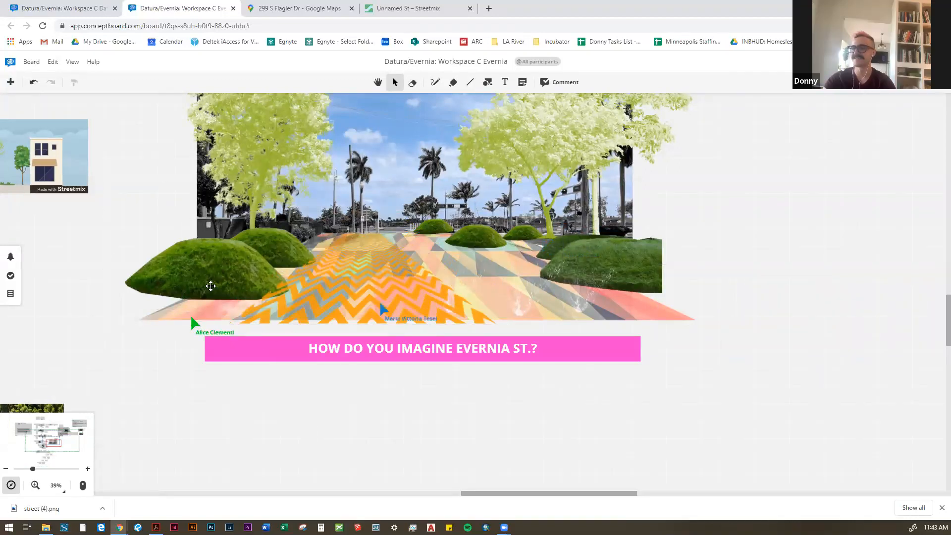
# Step: Bring the large front-left grass mound to the front and adjust its placement so it overlaps the chevron ground's edge
pyautogui.click(210, 286)
pyautogui.rightClick(210, 286)
pyautogui.click(239, 342)
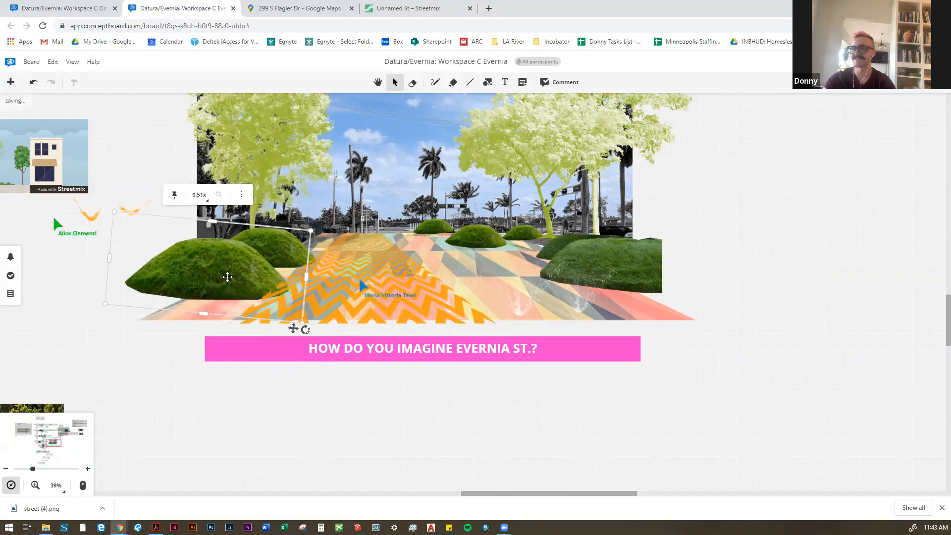
pyautogui.moveTo(228, 277); pyautogui.dragTo(255, 275)
pyautogui.moveTo(253, 275); pyautogui.dragTo(237, 275)
pyautogui.click(329, 332)
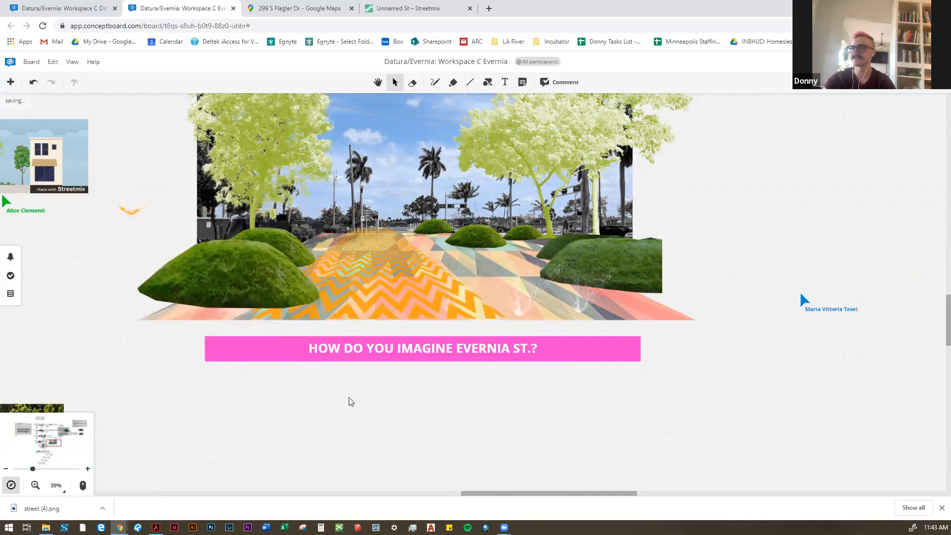
# Step: Bring the small grass mound at the far end of the plaza to the front and enlarge it slightly
pyautogui.click(469, 243)
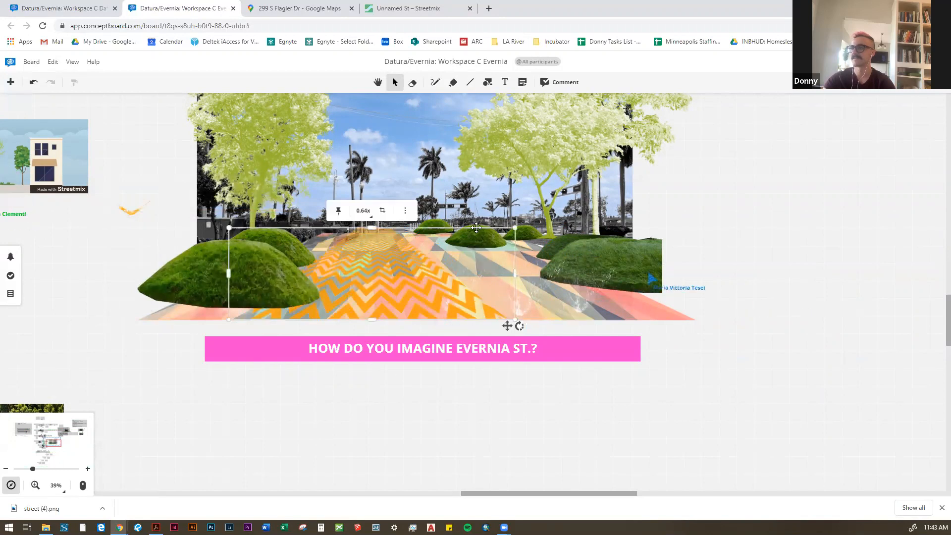
pyautogui.scroll(5, 462, 203)
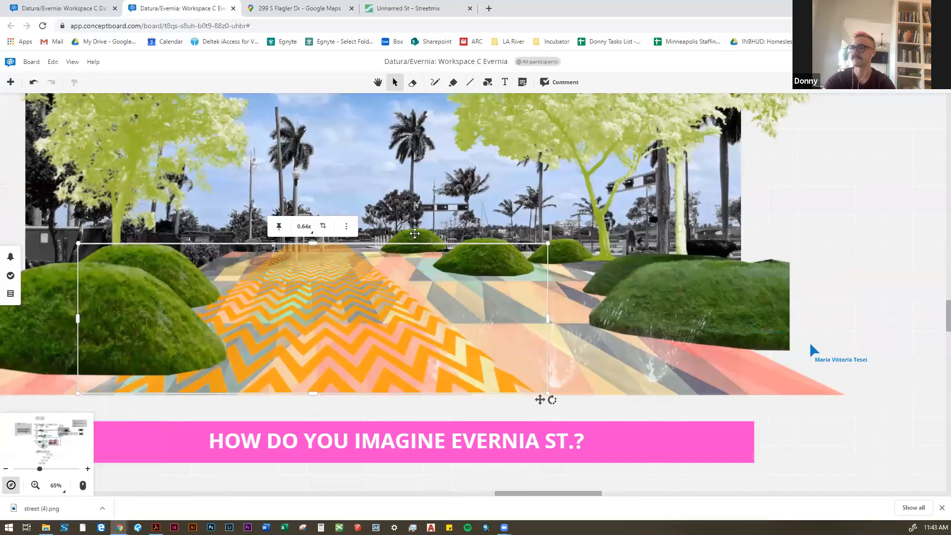
pyautogui.click(414, 238)
pyautogui.rightClick(413, 247)
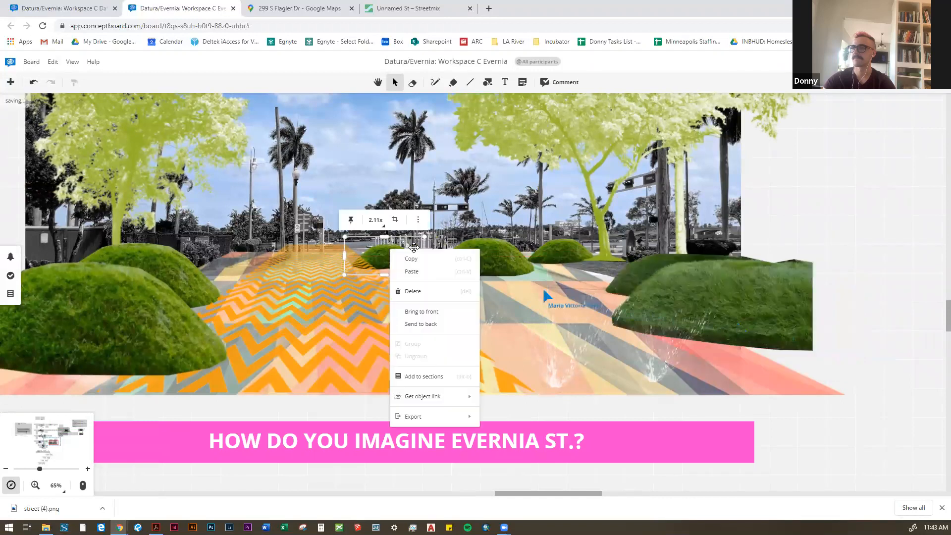
pyautogui.click(414, 311)
pyautogui.moveTo(423, 237); pyautogui.dragTo(445, 227)
pyautogui.scroll(-5, 360, 261)
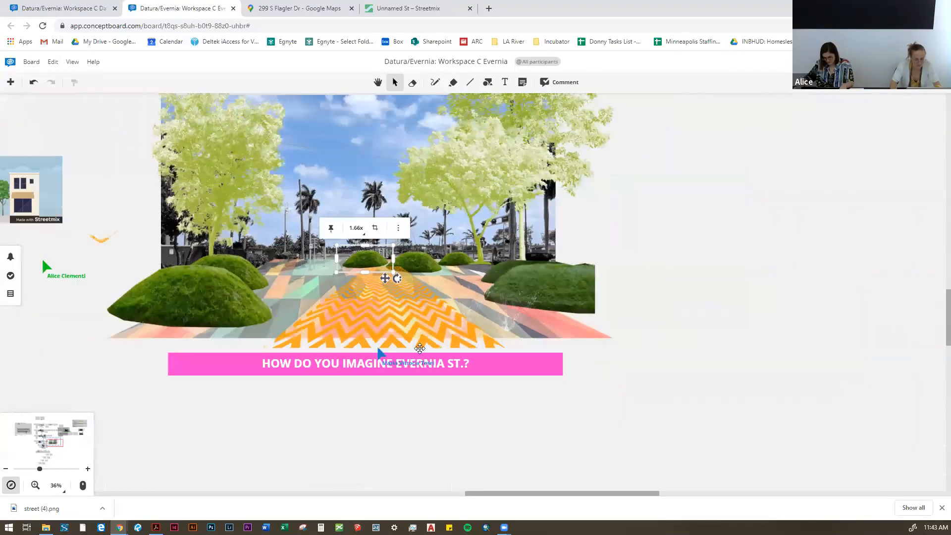
# Step: Move the chevron ground slightly toward the grass mounds on the collage's left side
pyautogui.click(740, 282)
pyautogui.moveTo(739, 282); pyautogui.dragTo(711, 308)
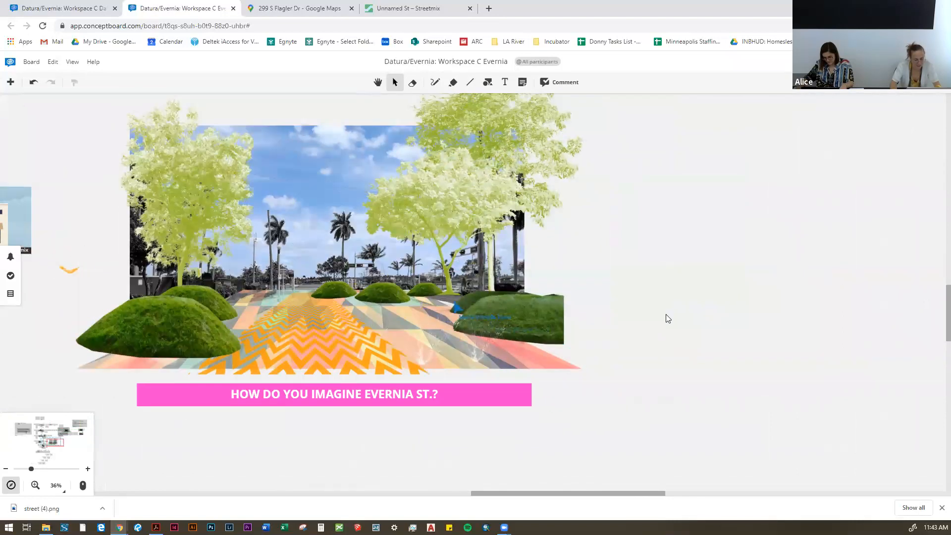
pyautogui.click(263, 340)
pyautogui.moveTo(262, 340); pyautogui.dragTo(229, 330)
pyautogui.click(651, 314)
# Step: Select all the pink figures in the library's People row and copy them
pyautogui.scroll(1, 674, 292)
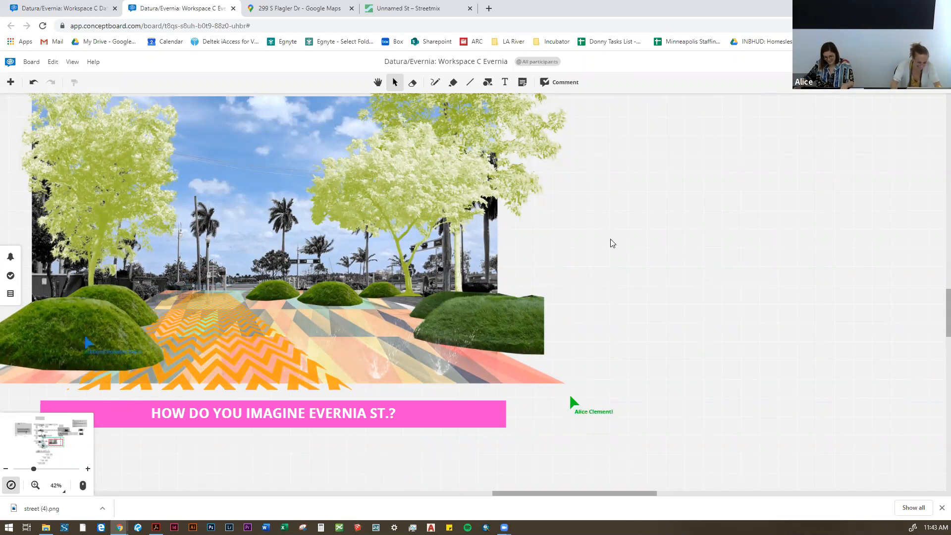
pyautogui.scroll(-6, 612, 243)
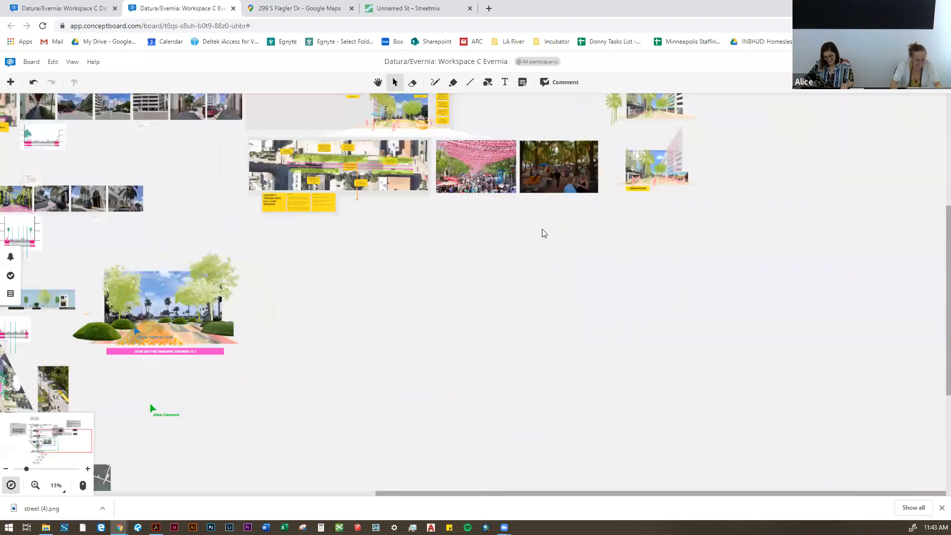
pyautogui.scroll(-1, 545, 233)
pyautogui.moveTo(584, 221); pyautogui.dragTo(333, 351)
pyautogui.scroll(6, 268, 119)
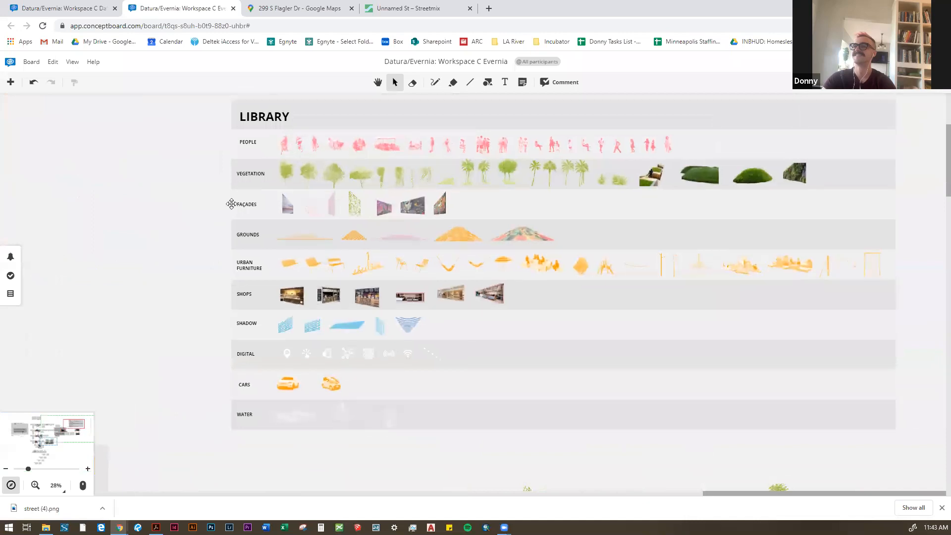
pyautogui.moveTo(232, 204); pyautogui.dragTo(180, 239)
pyautogui.scroll(2, 188, 184)
pyautogui.moveTo(180, 185); pyautogui.dragTo(842, 230)
# Step: Paste the row of people figures near the Evernia collage and move it to the empty area right of the image
pyautogui.scroll(-6, 748, 214)
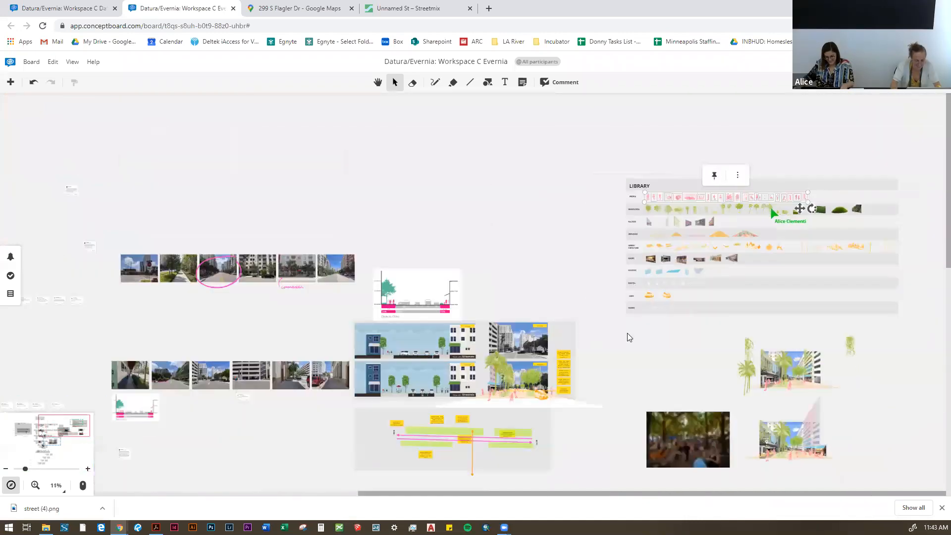
pyautogui.scroll(-4, 629, 337)
pyautogui.scroll(1, 590, 387)
pyautogui.moveTo(589, 387); pyautogui.dragTo(603, 331)
pyautogui.scroll(9, 603, 331)
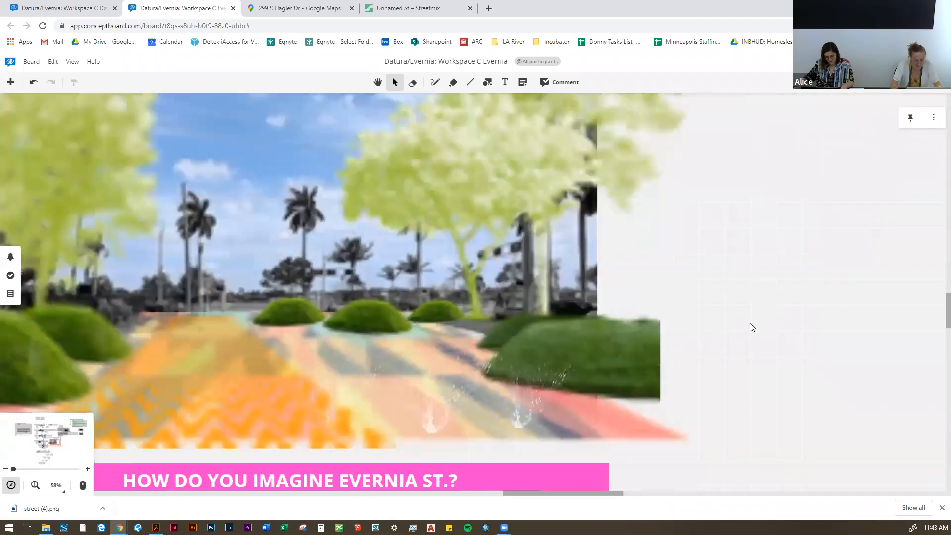
pyautogui.scroll(-4, 700, 322)
pyautogui.scroll(1, 700, 322)
pyautogui.moveTo(482, 294); pyautogui.dragTo(732, 285)
pyautogui.click(587, 308)
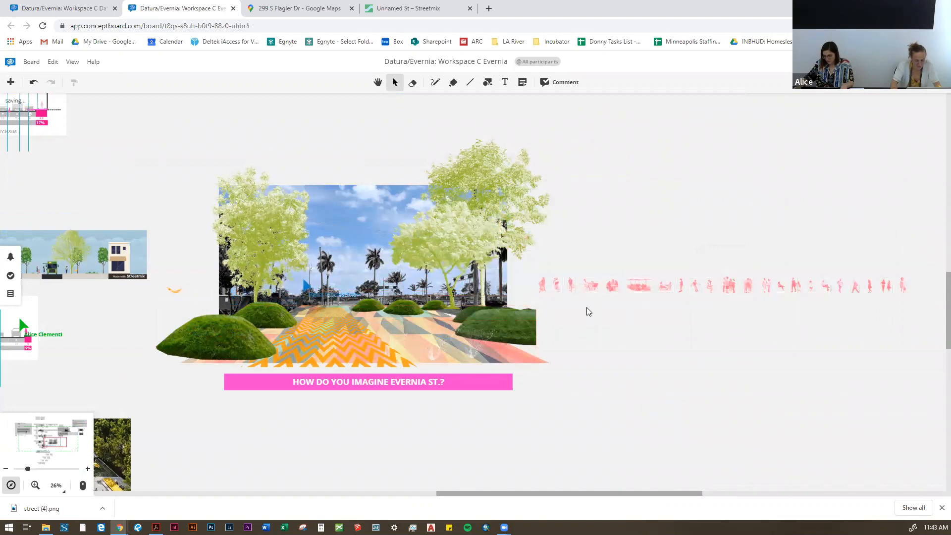
# Step: Move the cyclist figure from the people row onto the colourful paving beside the chevron ground and enlarge it
pyautogui.scroll(4, 586, 307)
pyautogui.scroll(-2, 534, 267)
pyautogui.moveTo(535, 266); pyautogui.dragTo(277, 346)
pyautogui.moveTo(257, 309)
pyautogui.mouseDown()
pyautogui.moveTo(222, 296)
pyautogui.moveTo(255, 330)
pyautogui.moveTo(253, 316)
pyautogui.mouseUp()
pyautogui.click(717, 316)
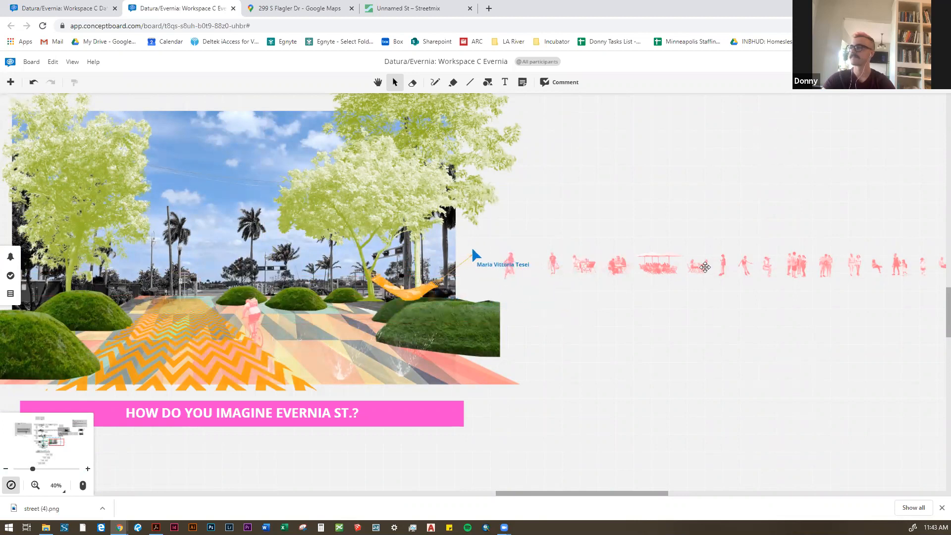
# Step: Place the figure with outstretched arms on the left edge of the chevron ground and enlarge it
pyautogui.moveTo(744, 266); pyautogui.dragTo(181, 331)
pyautogui.moveTo(161, 298)
pyautogui.mouseDown()
pyautogui.moveTo(147, 315)
pyautogui.moveTo(149, 300)
pyautogui.mouseUp()
pyautogui.click(771, 302)
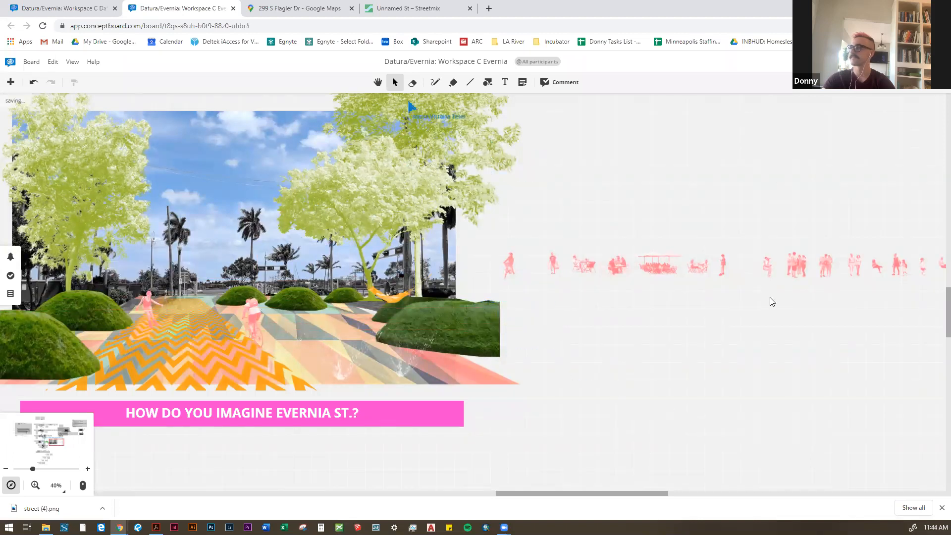
# Step: Place a reclining seated figure on top of the rear-left grass mound in the collage
pyautogui.moveTo(877, 299); pyautogui.dragTo(851, 291)
pyautogui.moveTo(850, 257); pyautogui.dragTo(90, 308)
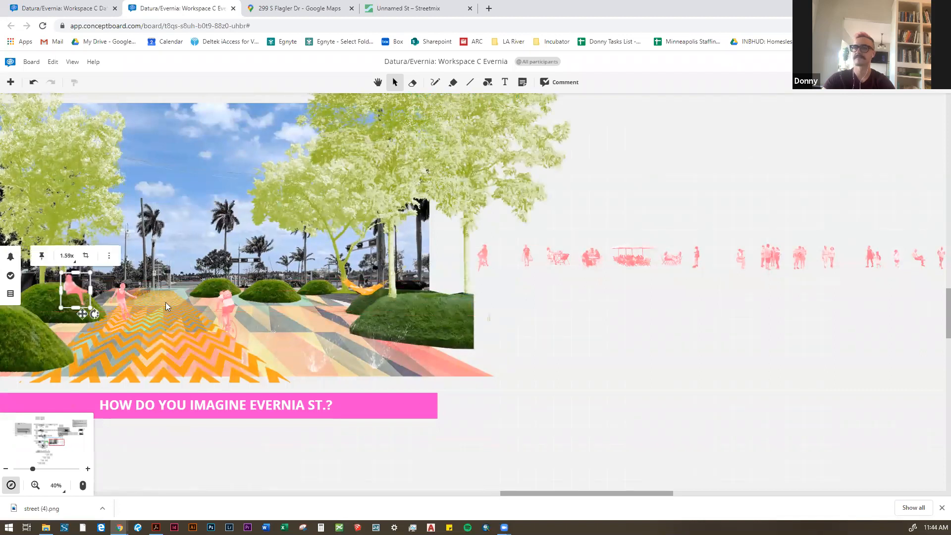
pyautogui.click(619, 340)
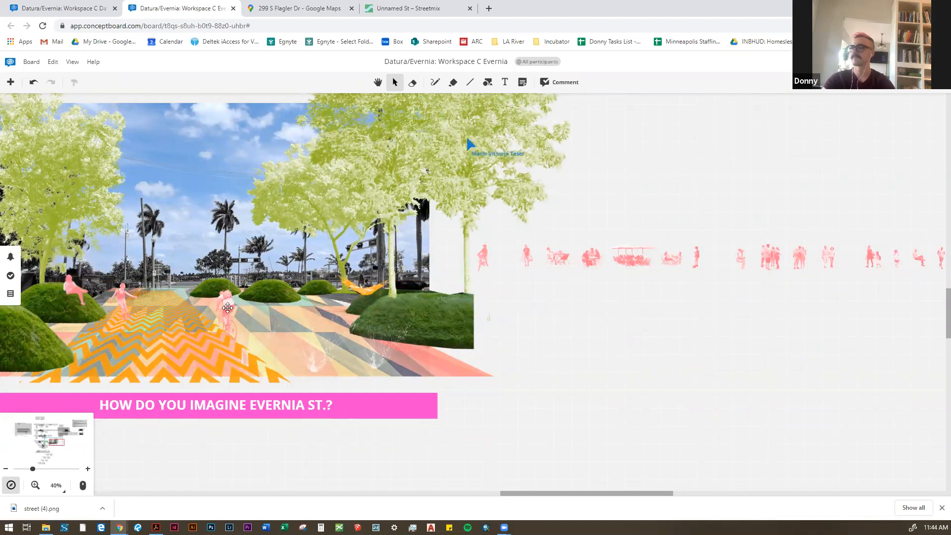
# Step: Select one seated and two standing figures from the people row and place them on the front-left mound, the paving and the right-hand lawn
pyautogui.moveTo(852, 282); pyautogui.dragTo(734, 270)
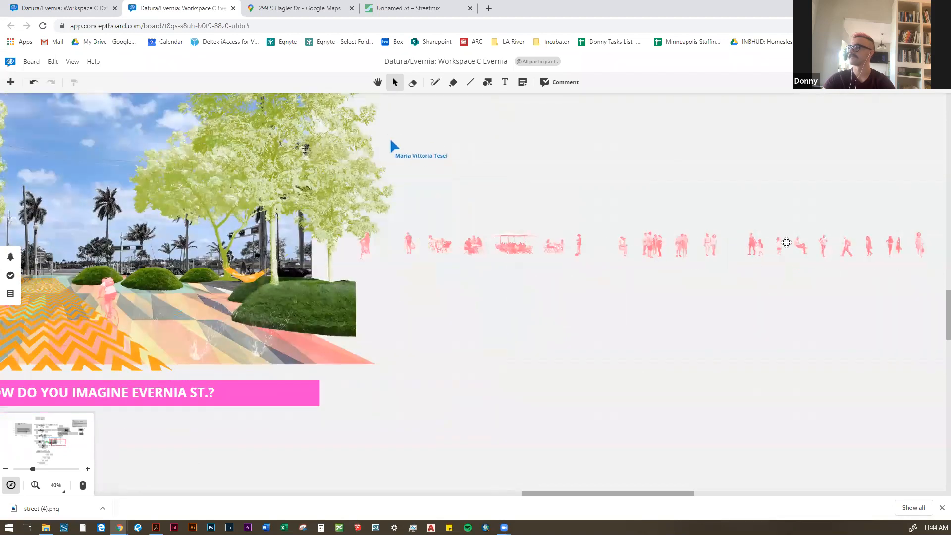
pyautogui.click(786, 242)
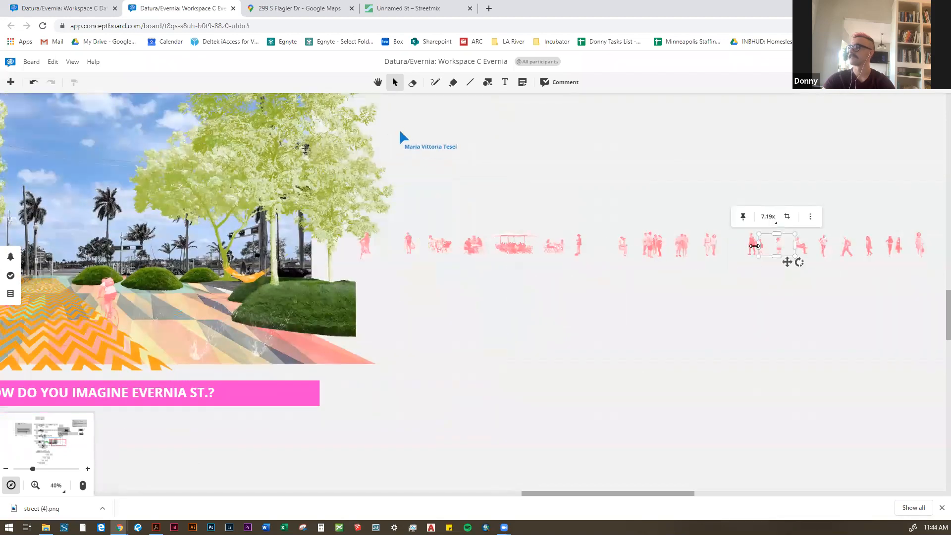
pyautogui.keyDown('shift'); pyautogui.click(817, 242); pyautogui.keyUp('shift')
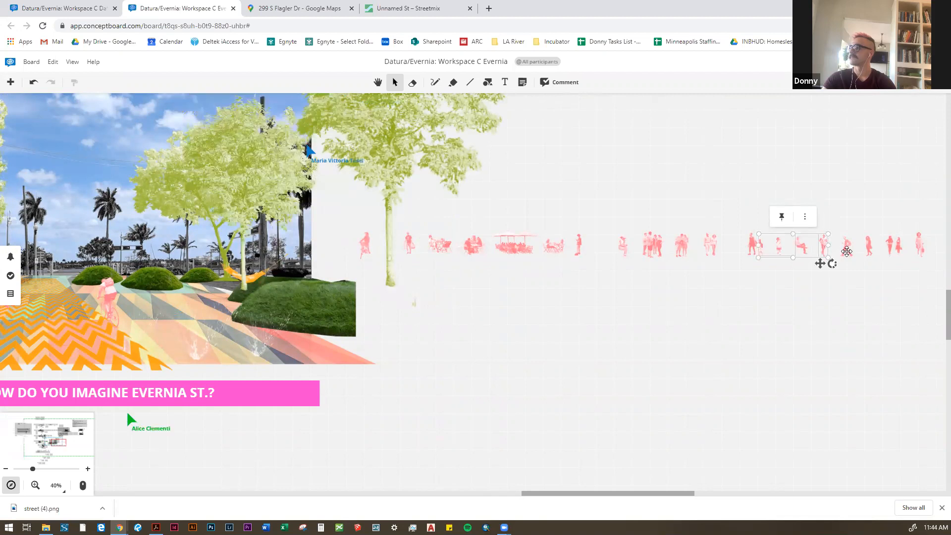
pyautogui.keyDown('shift'); pyautogui.click(622, 245); pyautogui.keyUp('shift')
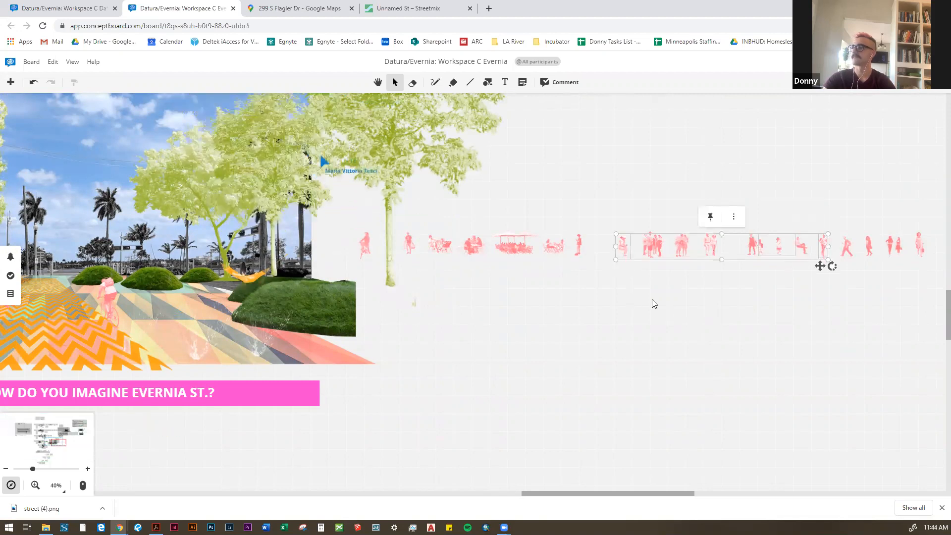
pyautogui.scroll(-5, 654, 302)
pyautogui.moveTo(627, 285); pyautogui.dragTo(480, 285)
pyautogui.scroll(2, 777, 277)
pyautogui.scroll(2, 359, 308)
pyautogui.click(786, 401)
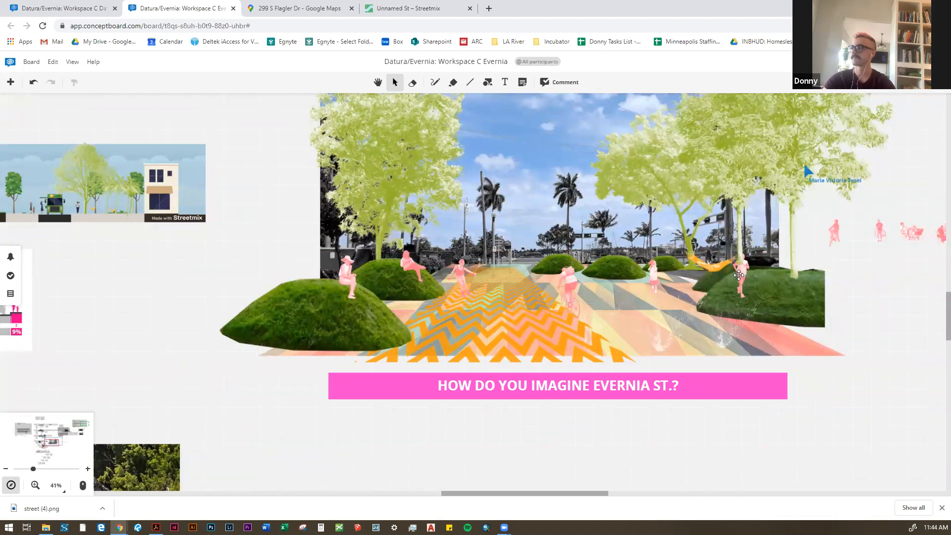
# Step: Move the running figure from the right-hand lawn onto the front of the chevron ground, beside the cyclist, and enlarge it
pyautogui.click(739, 296)
pyautogui.click(742, 297)
pyautogui.scroll(6, 742, 297)
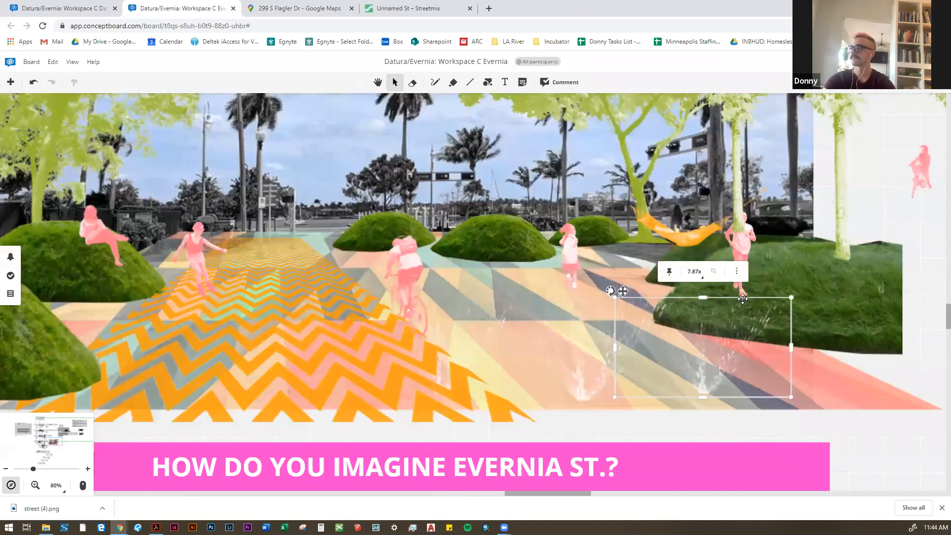
pyautogui.scroll(1, 742, 292)
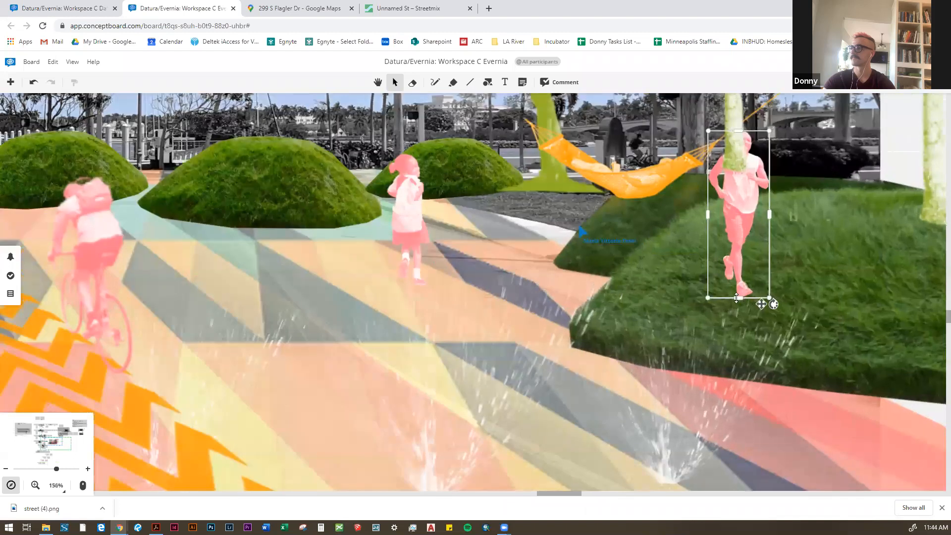
pyautogui.moveTo(741, 296); pyautogui.dragTo(174, 372)
pyautogui.scroll(-5, 447, 272)
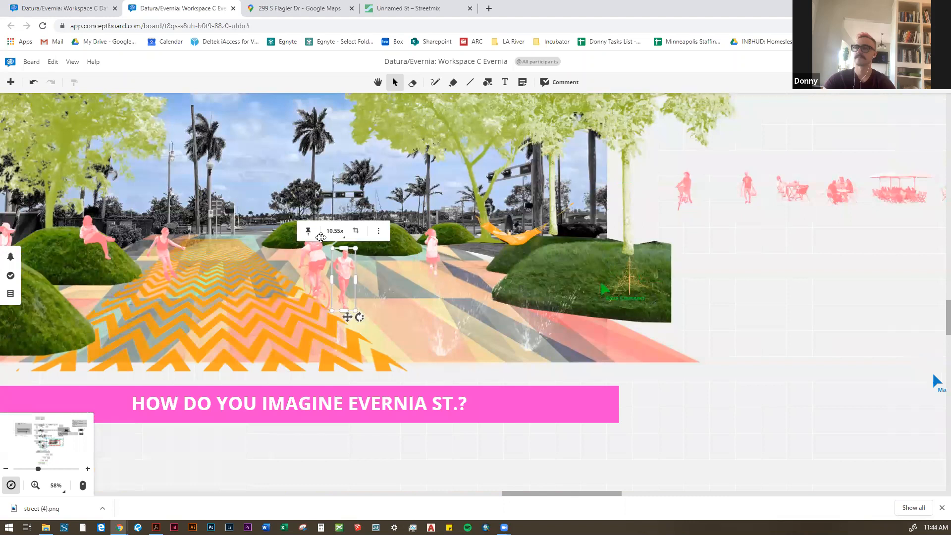
pyautogui.moveTo(338, 254); pyautogui.dragTo(261, 268)
pyautogui.scroll(-2, 517, 366)
pyautogui.click(640, 360)
pyautogui.scroll(2, 262, 273)
pyautogui.click(246, 264)
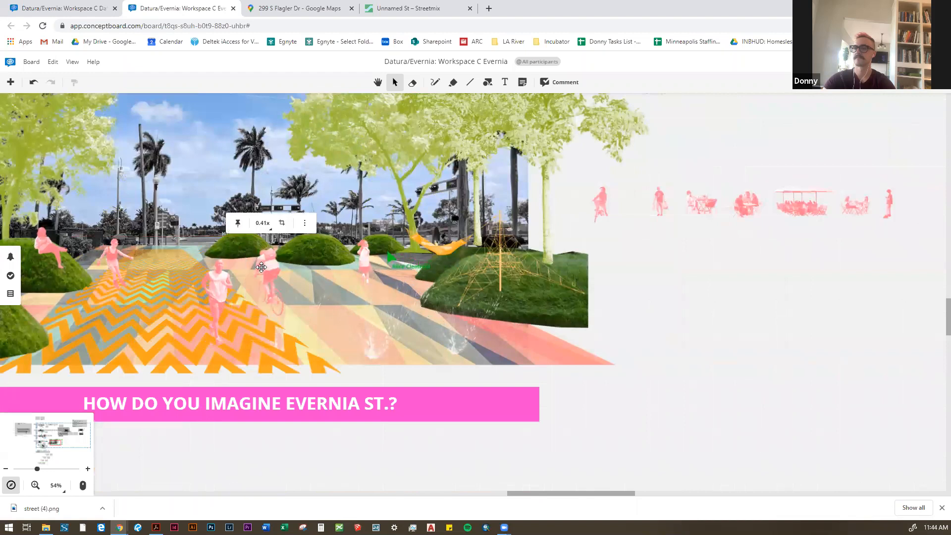
# Step: Examine the whole collage, the climbing net and hammock area, and the spare figures in the people row
pyautogui.scroll(-1, 261, 267)
pyautogui.click(643, 341)
pyautogui.scroll(-2, 678, 364)
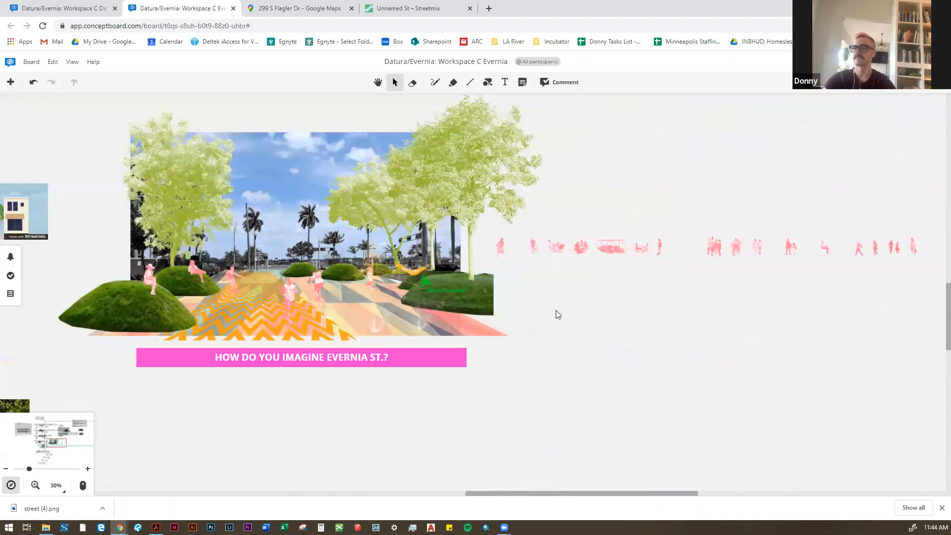
pyautogui.scroll(2, 558, 315)
pyautogui.scroll(-2, 596, 304)
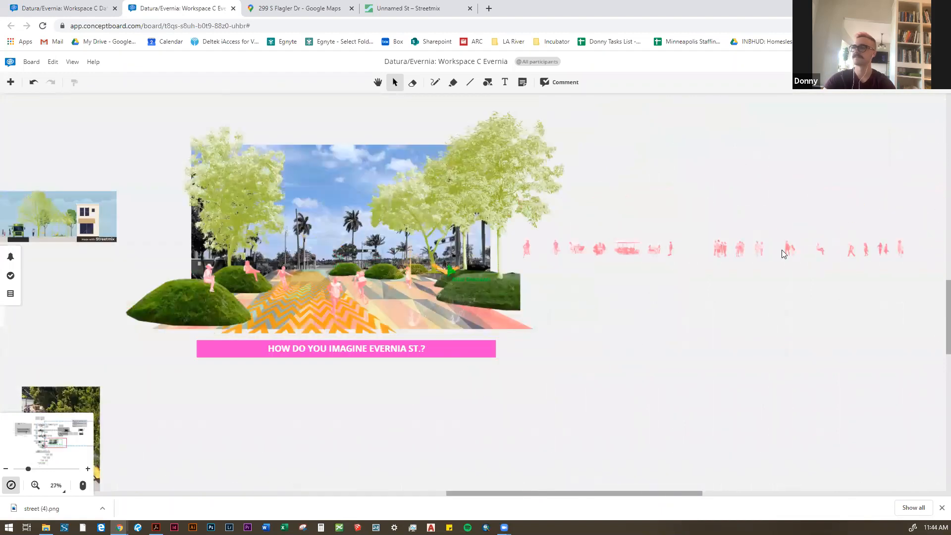
pyautogui.scroll(1, 614, 303)
pyautogui.moveTo(707, 286); pyautogui.dragTo(674, 276)
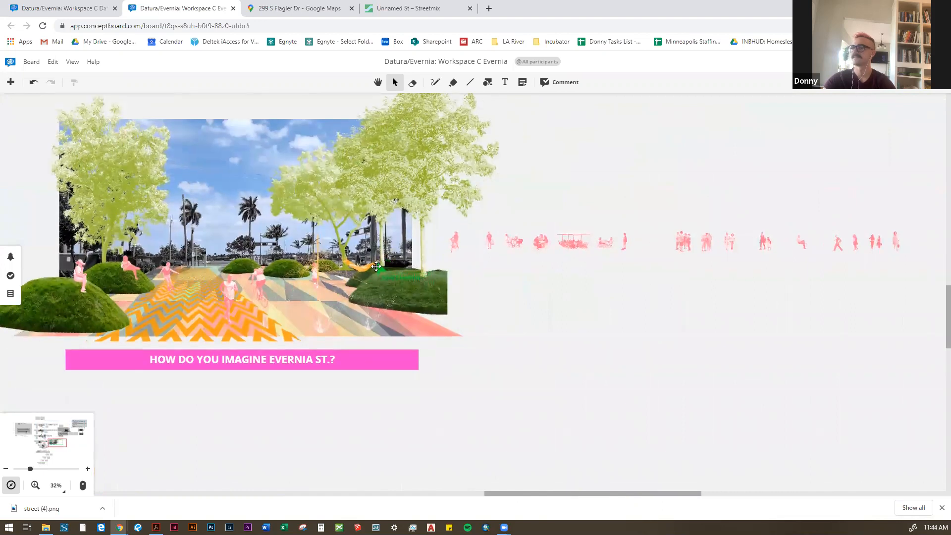
pyautogui.scroll(7, 375, 267)
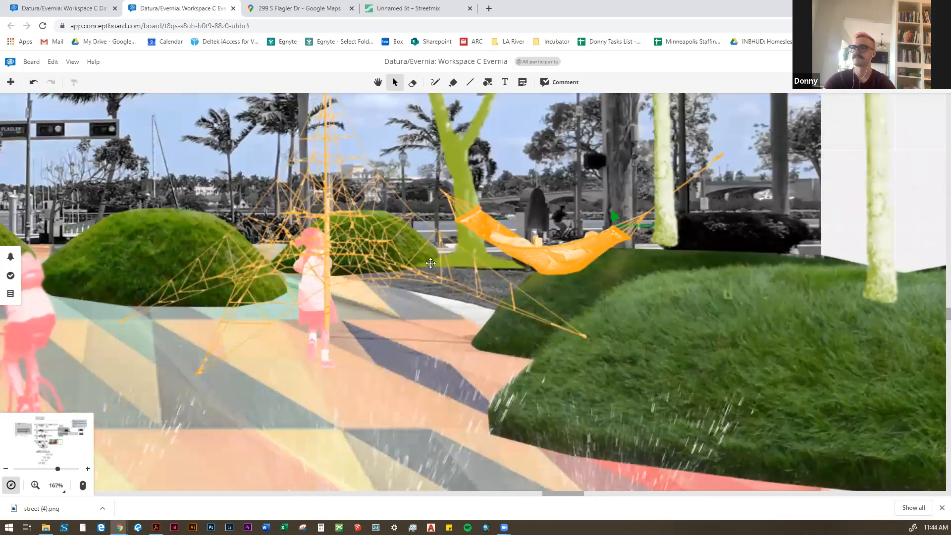
pyautogui.scroll(-3, 491, 258)
pyautogui.scroll(-3, 791, 309)
pyautogui.moveTo(765, 311); pyautogui.dragTo(454, 322)
pyautogui.scroll(-3, 678, 316)
pyautogui.moveTo(683, 330); pyautogui.dragTo(469, 426)
pyautogui.scroll(1, 476, 421)
pyautogui.scroll(-1, 589, 352)
pyautogui.scroll(3, 139, 335)
# Step: Search the library's urban furniture row for street lighting, checking the lamp posts and the hanging string lights
pyautogui.moveTo(210, 302); pyautogui.dragTo(371, 243)
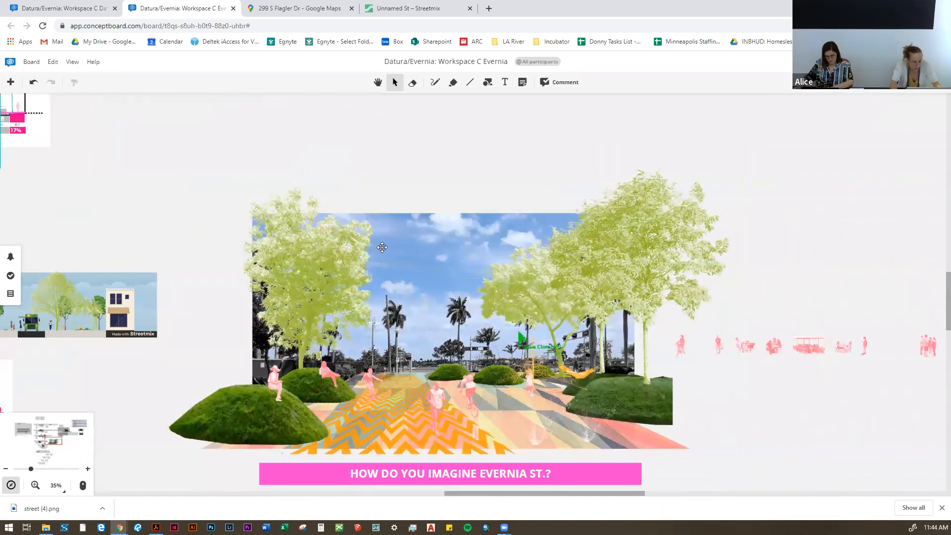
pyautogui.scroll(-5, 381, 247)
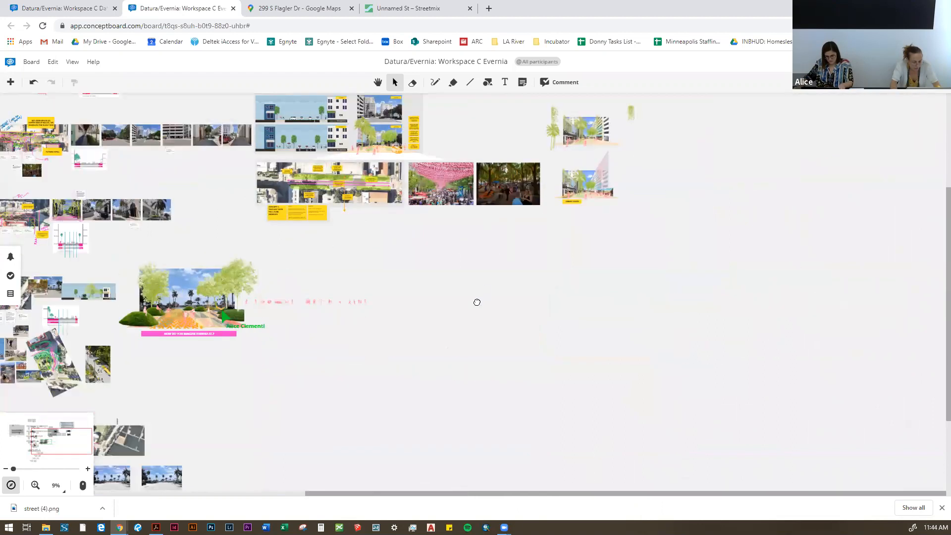
pyautogui.moveTo(477, 302); pyautogui.dragTo(366, 480)
pyautogui.scroll(5, 418, 176)
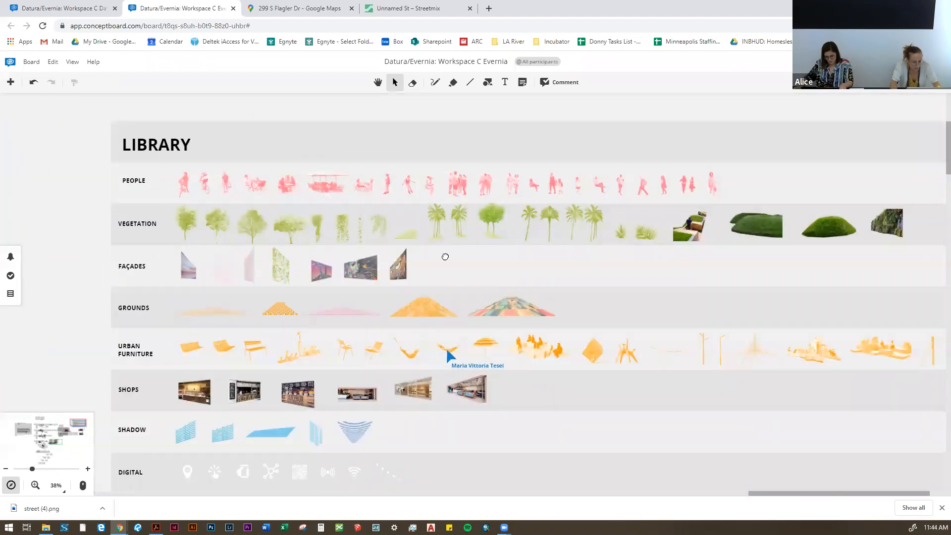
pyautogui.moveTo(446, 257); pyautogui.dragTo(287, 154)
pyautogui.scroll(4, 590, 215)
pyautogui.click(583, 213)
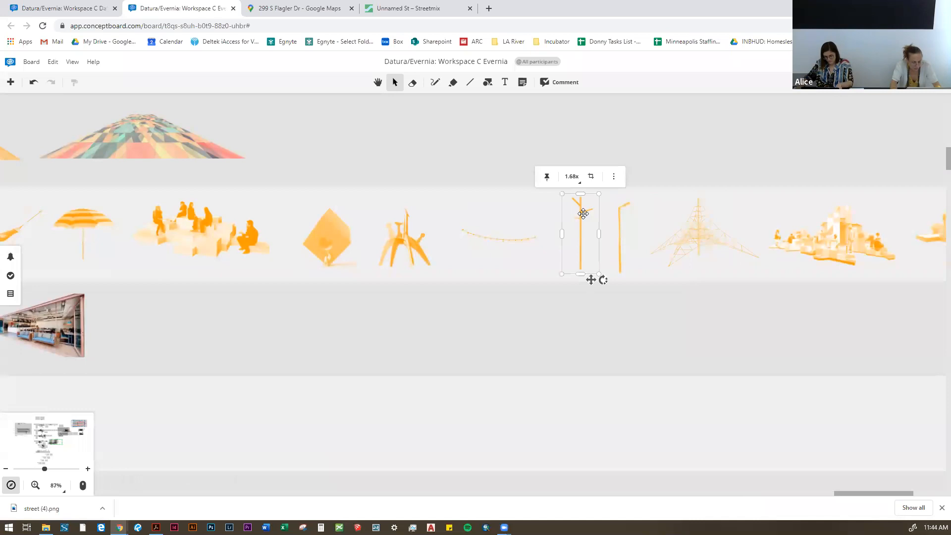
pyautogui.scroll(-3, 703, 220)
pyautogui.moveTo(712, 235)
pyautogui.mouseDown()
pyautogui.moveTo(514, 225)
pyautogui.moveTo(710, 223)
pyautogui.mouseUp()
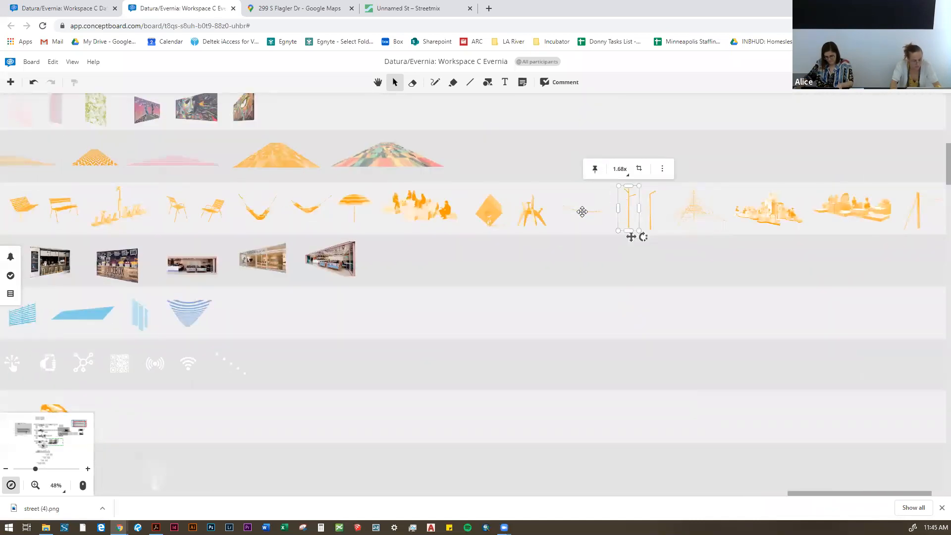
pyautogui.moveTo(464, 244); pyautogui.dragTo(651, 244)
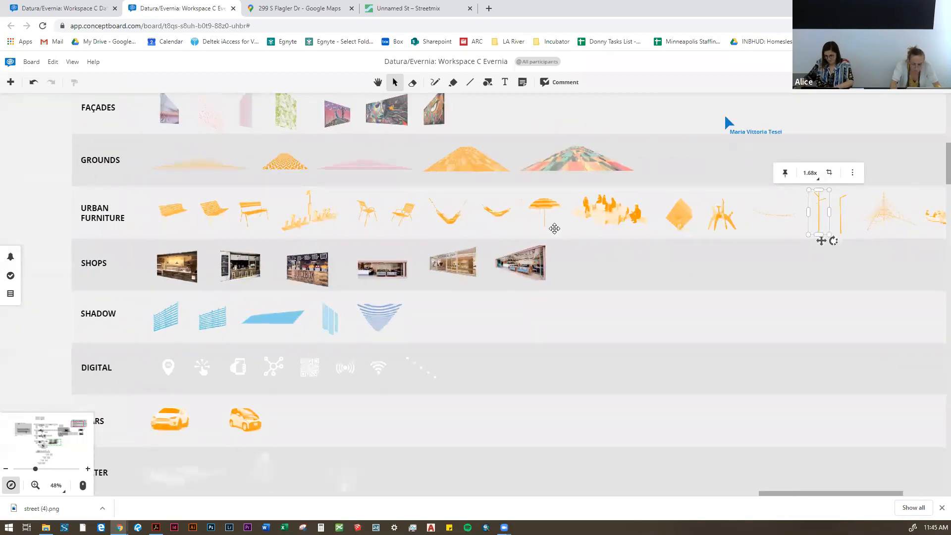
pyautogui.click(322, 213)
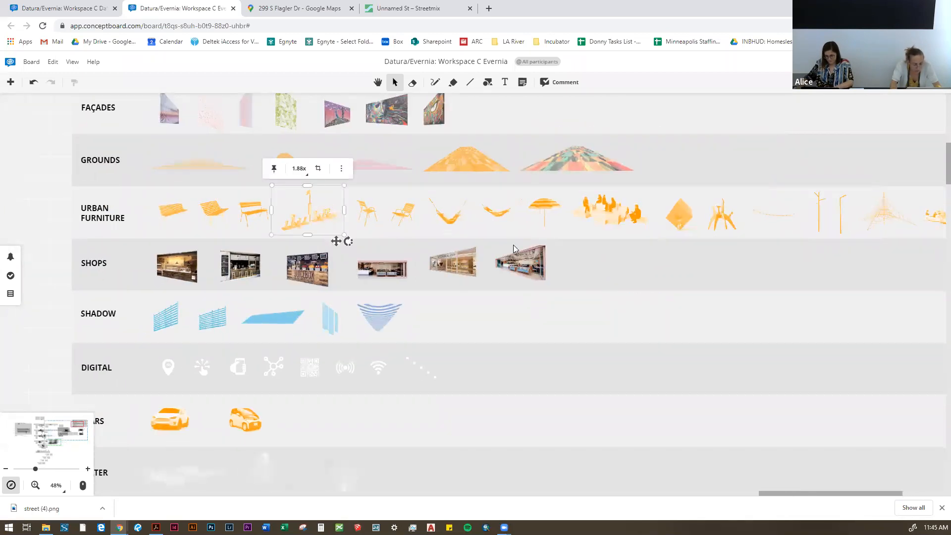
pyautogui.moveTo(500, 241); pyautogui.dragTo(425, 237)
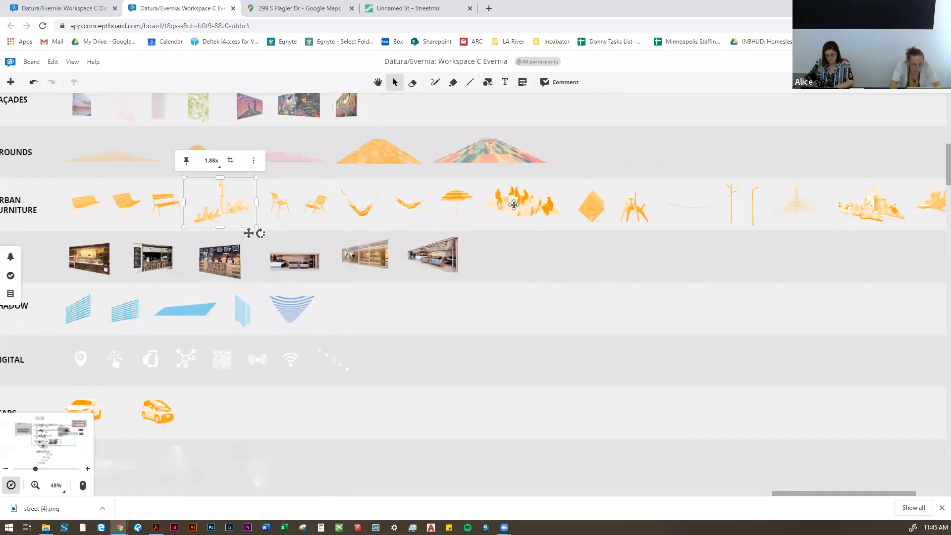
pyautogui.scroll(1, 707, 229)
pyautogui.moveTo(706, 229); pyautogui.dragTo(377, 251)
pyautogui.scroll(4, 378, 251)
pyautogui.scroll(-5, 346, 250)
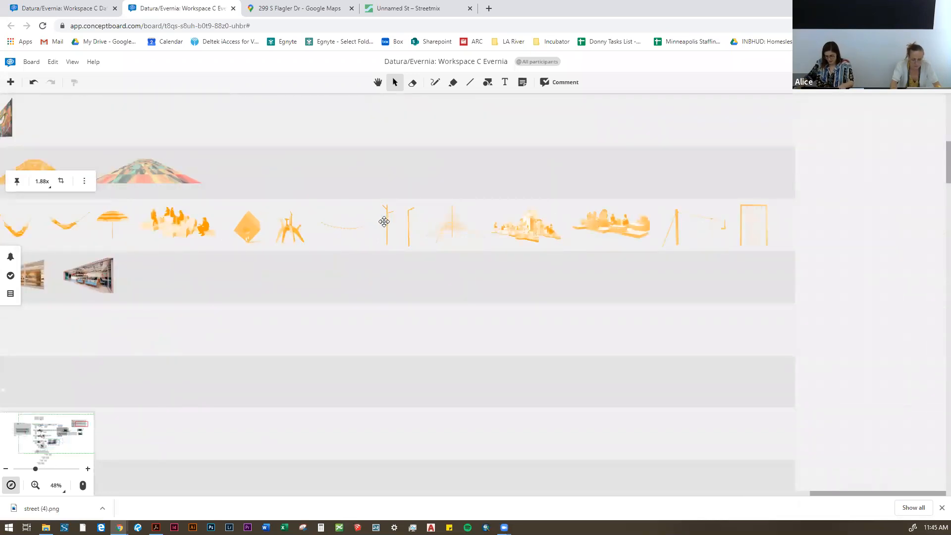
pyautogui.click(339, 226)
pyautogui.scroll(-5, 614, 254)
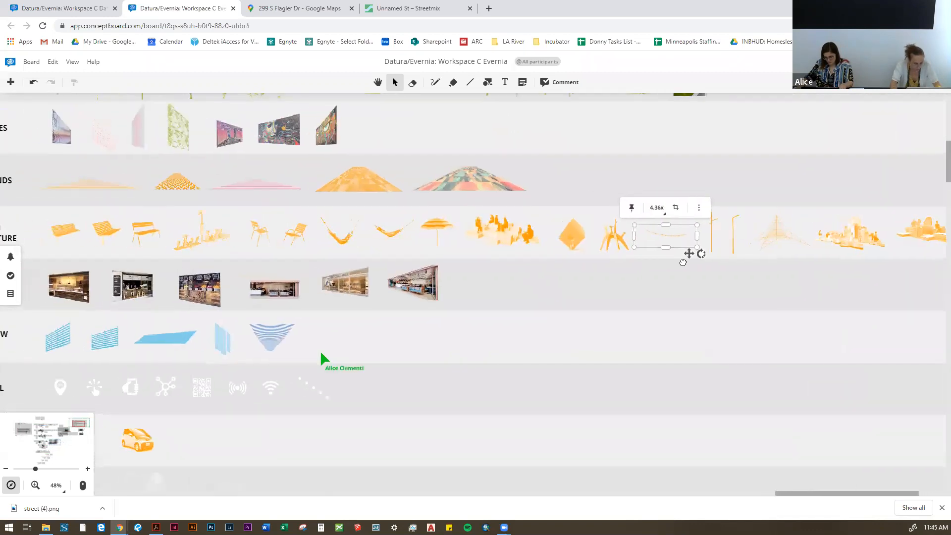
# Step: Copy the group of orange string lights from the palm-lined street collage below the library into the Evernia collage
pyautogui.scroll(5, 728, 406)
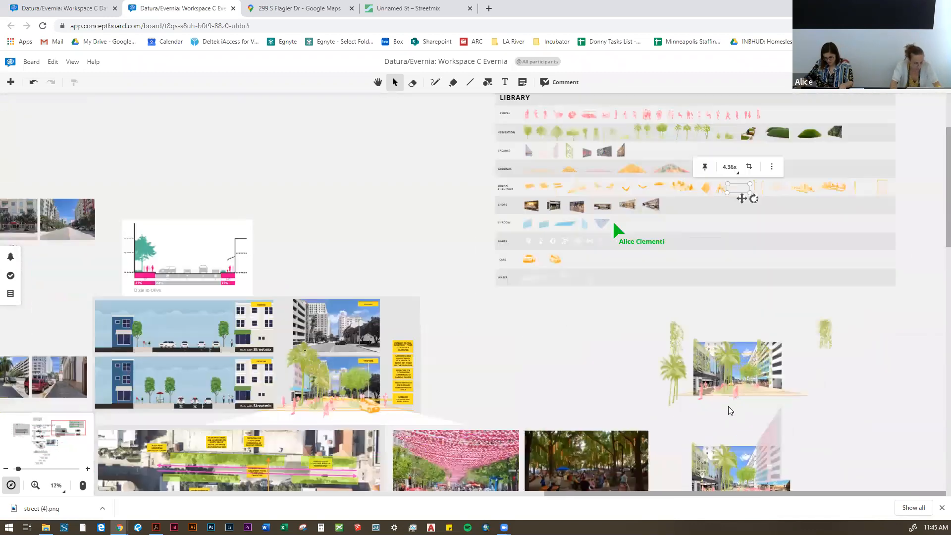
pyautogui.scroll(4, 746, 310)
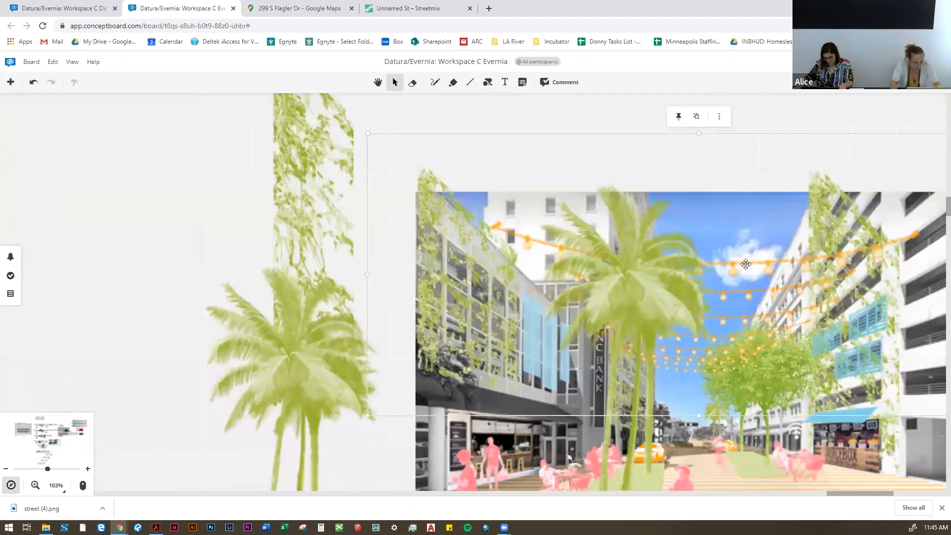
pyautogui.scroll(-10, 729, 275)
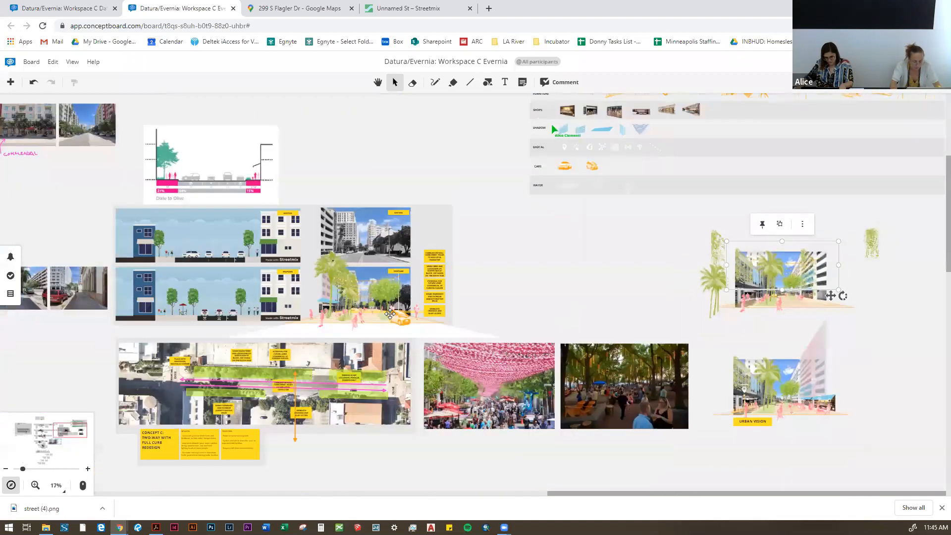
pyautogui.scroll(3, 468, 379)
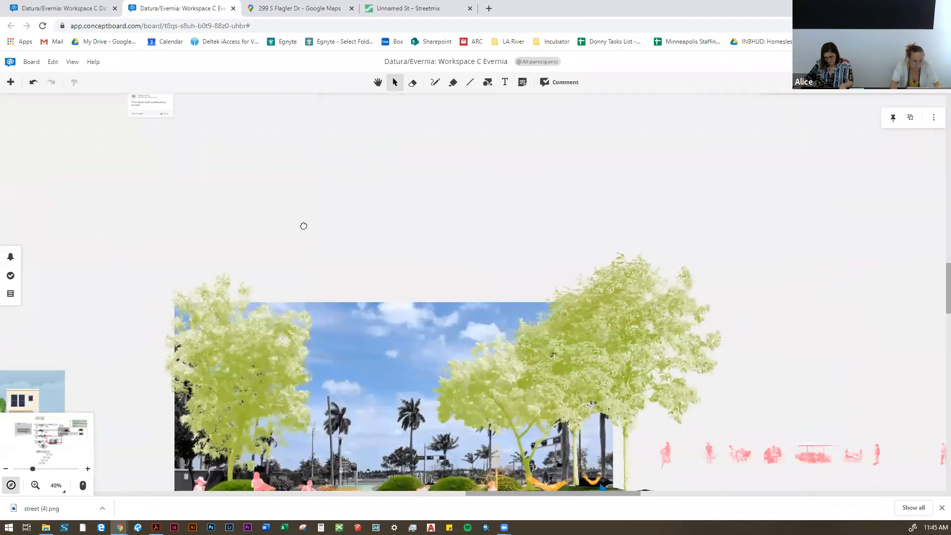
pyautogui.scroll(-2, 346, 271)
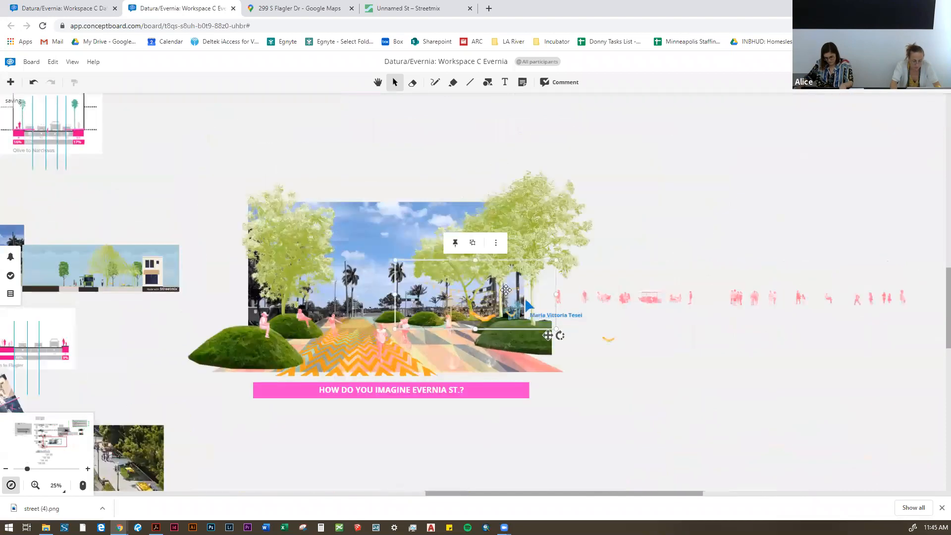
# Step: Enlarge the string lights group and position it across the sky between the collage's left and right trees
pyautogui.moveTo(515, 291); pyautogui.dragTo(604, 145)
pyautogui.moveTo(479, 193); pyautogui.dragTo(390, 225)
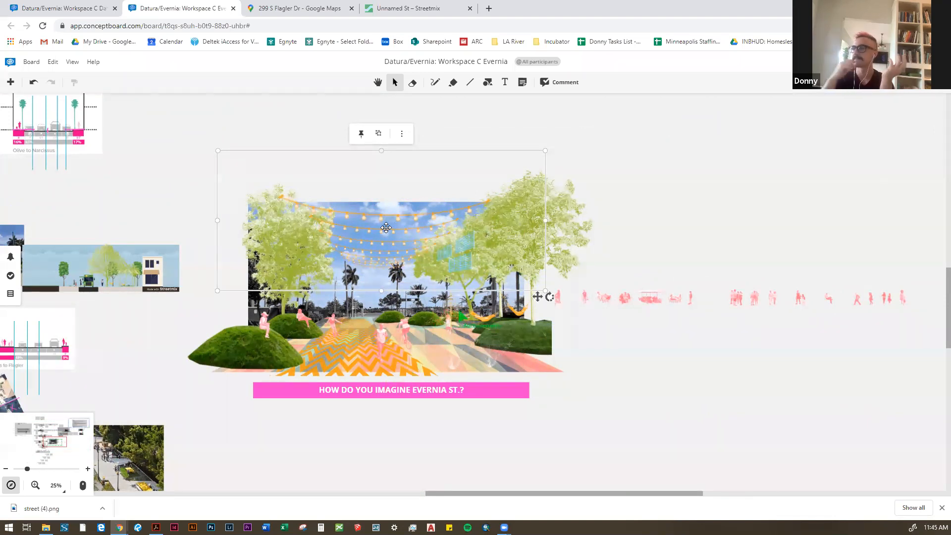
pyautogui.moveTo(386, 222); pyautogui.dragTo(390, 219)
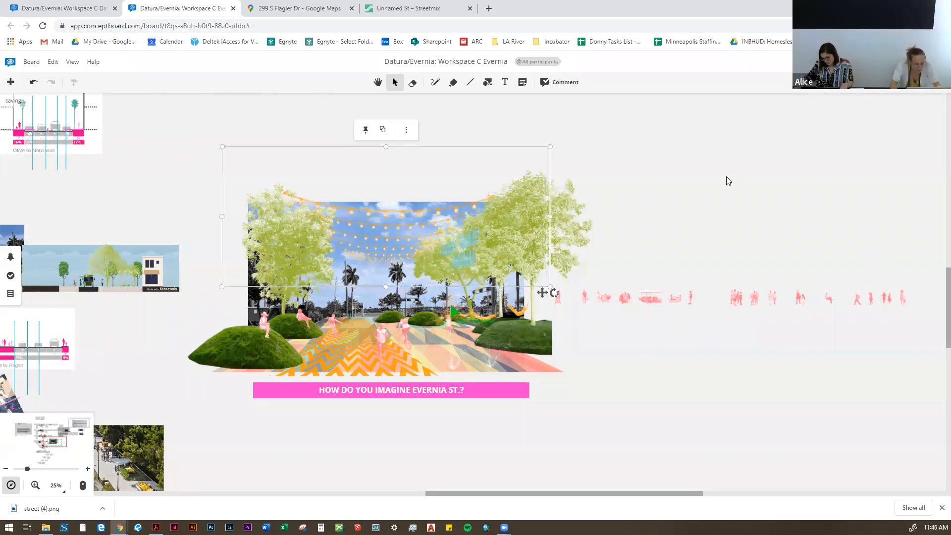
pyautogui.click(728, 181)
pyautogui.click(474, 213)
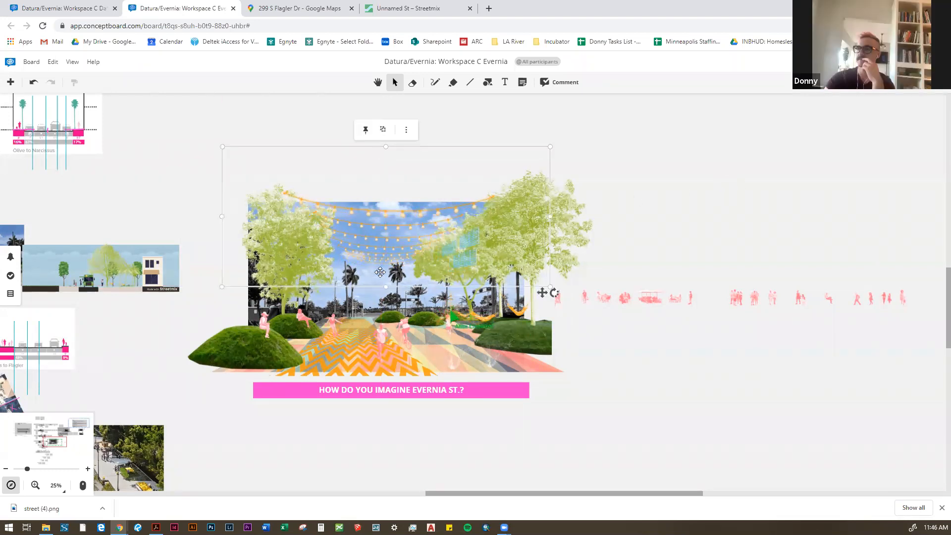
# Step: Move the string lights group off the picture into the empty space directly above the collage
pyautogui.moveTo(396, 236); pyautogui.dragTo(420, 160)
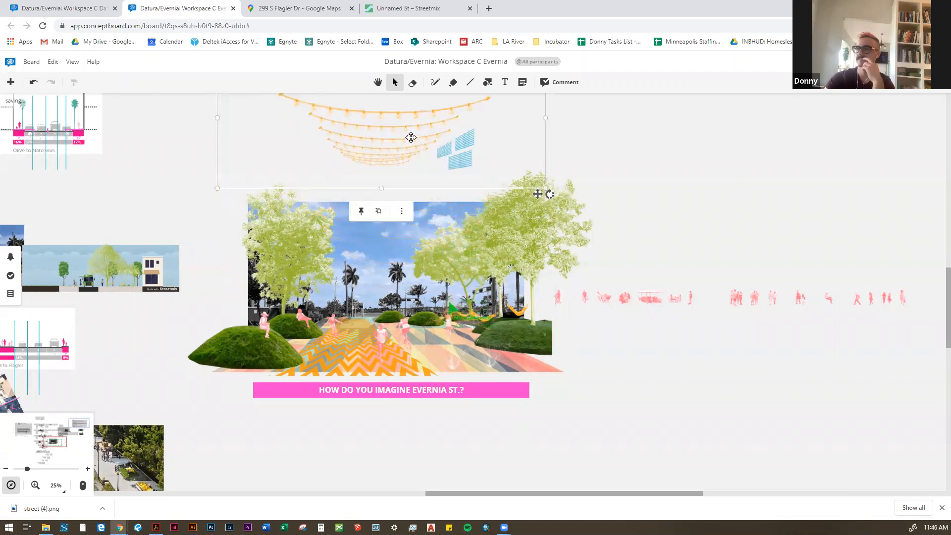
pyautogui.scroll(2, 590, 126)
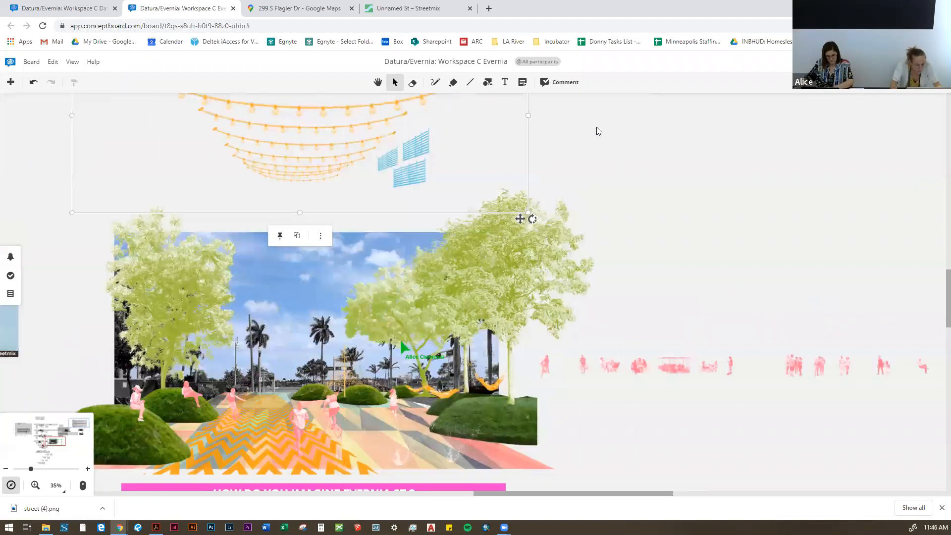
pyautogui.scroll(-1, 565, 178)
pyautogui.scroll(-1, 611, 207)
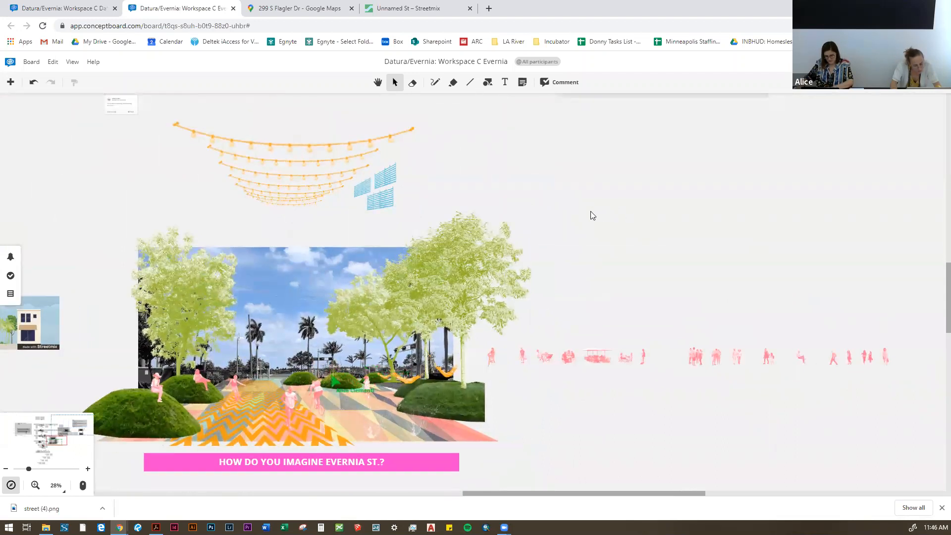
pyautogui.scroll(-3, 578, 218)
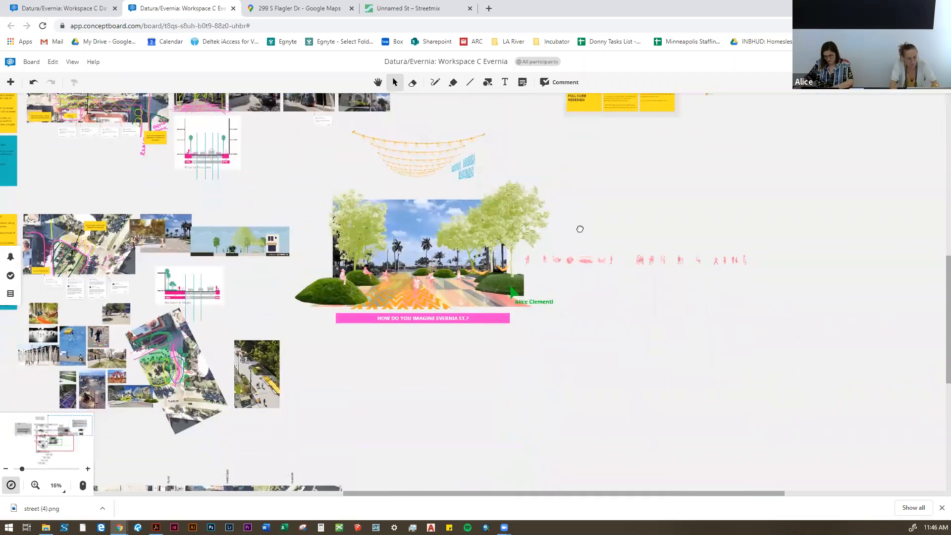
pyautogui.scroll(4, 495, 164)
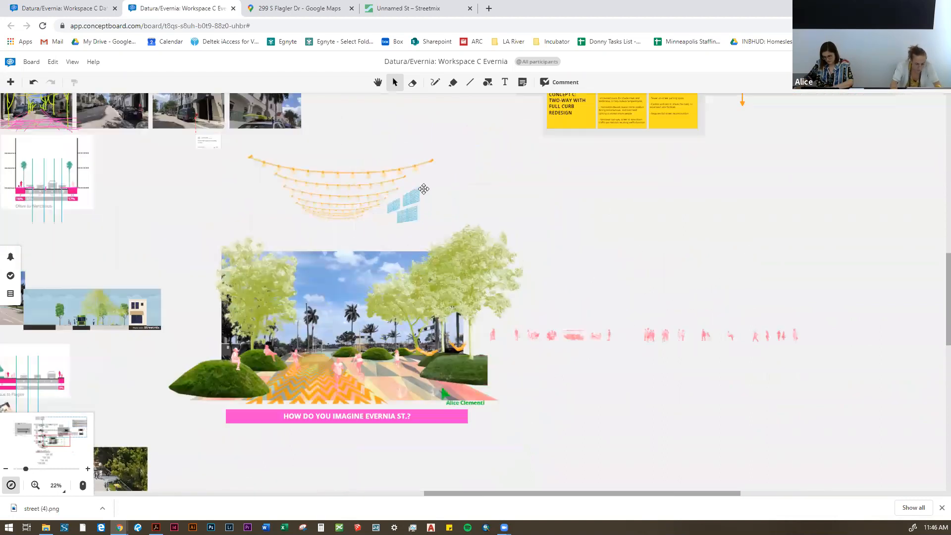
# Step: Shift the upper light strings individually to the left, separating them from the smaller strings and the blue shade panels
pyautogui.click(412, 215)
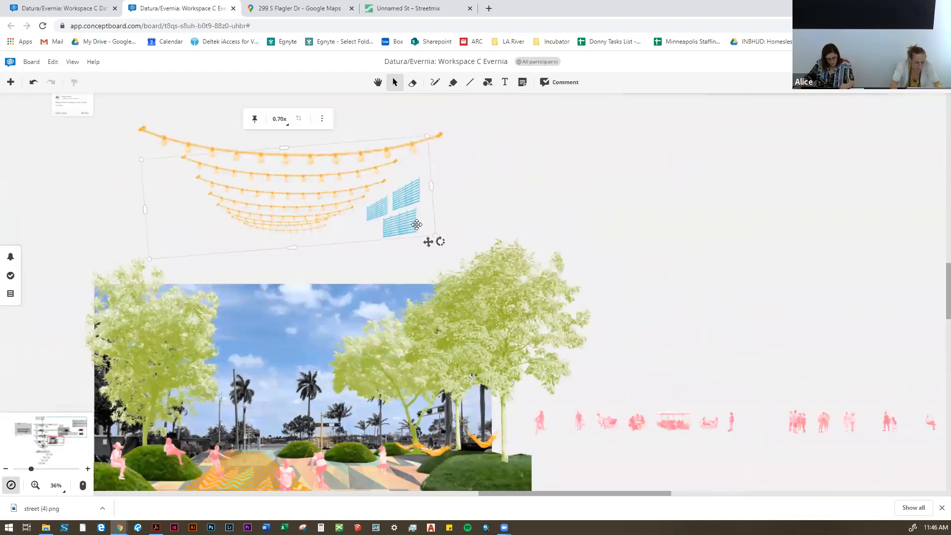
pyautogui.click(478, 185)
pyautogui.moveTo(372, 154); pyautogui.dragTo(301, 159)
pyautogui.click(390, 150)
pyautogui.moveTo(377, 148); pyautogui.dragTo(297, 147)
pyautogui.click(391, 147)
pyautogui.click(398, 146)
pyautogui.moveTo(371, 145); pyautogui.dragTo(329, 147)
pyautogui.moveTo(448, 143); pyautogui.dragTo(371, 150)
pyautogui.click(417, 184)
# Step: Delete the three blue shade panels beside the string lights
pyautogui.scroll(-1, 417, 224)
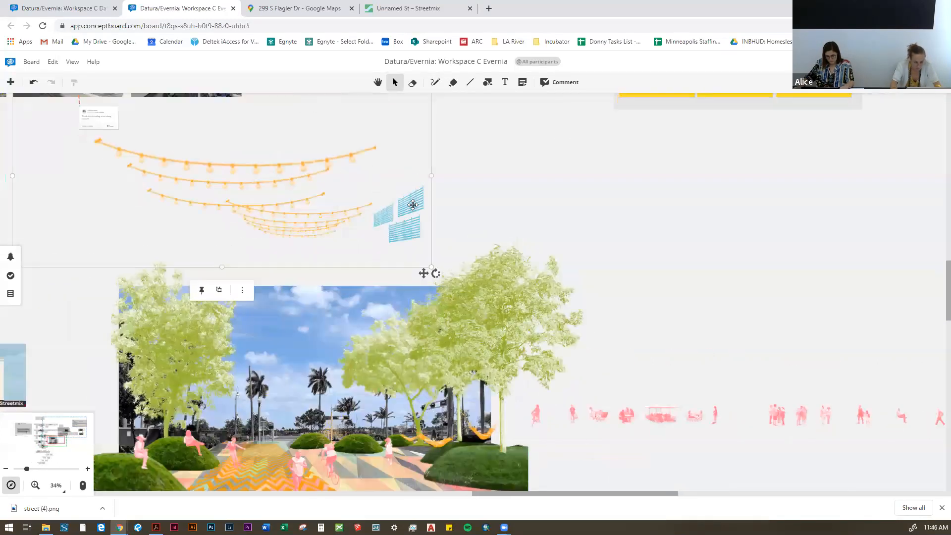
pyautogui.click(413, 201)
pyautogui.press('Delete')
pyautogui.click(409, 232)
pyautogui.press('Delete')
pyautogui.click(395, 213)
pyautogui.click(394, 212)
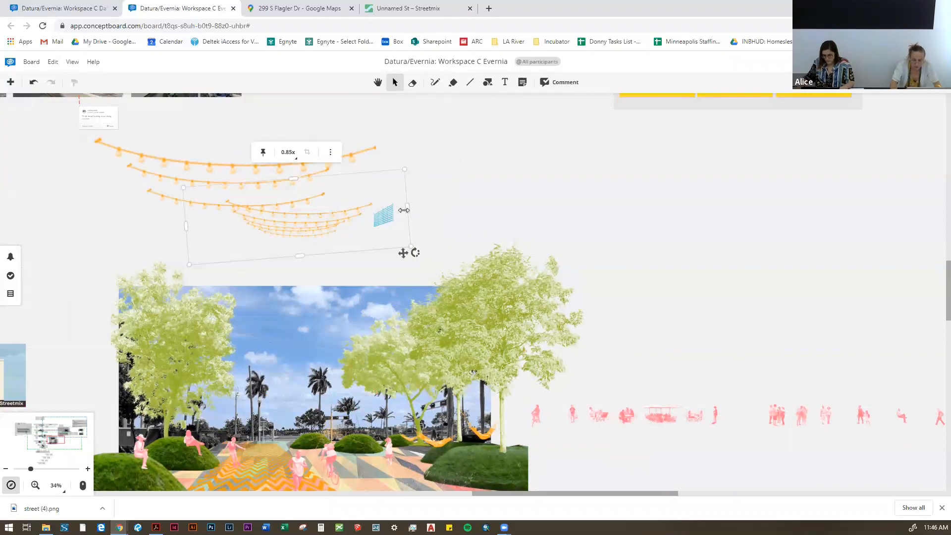
pyautogui.click(392, 211)
pyautogui.press('Delete')
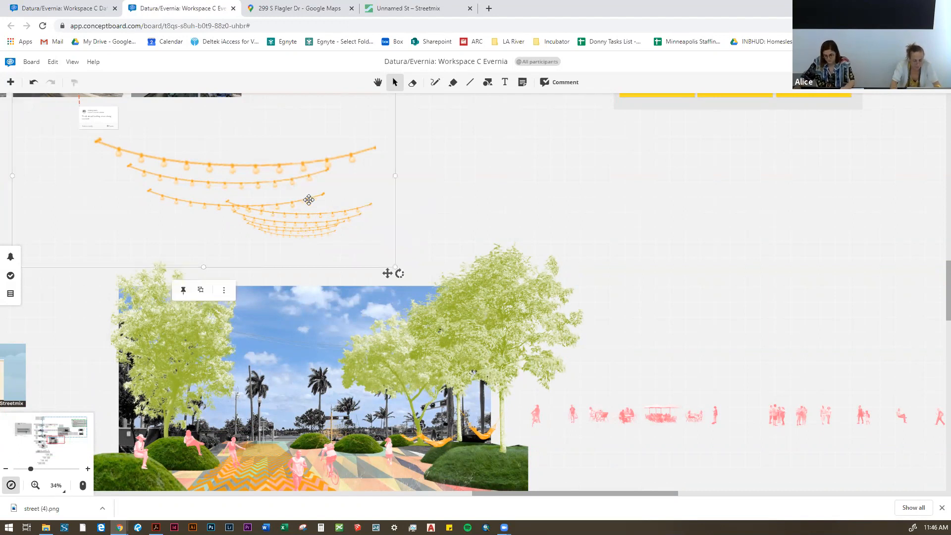
# Step: Shift the three upper light strings individually to the right, aligning them above the smaller strings as one receding canopy
pyautogui.click(307, 198)
pyautogui.click(176, 197)
pyautogui.click(170, 199)
pyautogui.moveTo(170, 199); pyautogui.dragTo(236, 198)
pyautogui.click(140, 170)
pyautogui.click(140, 169)
pyautogui.moveTo(140, 168); pyautogui.dragTo(205, 176)
pyautogui.click(111, 147)
pyautogui.click(117, 148)
pyautogui.moveTo(118, 148); pyautogui.dragTo(168, 149)
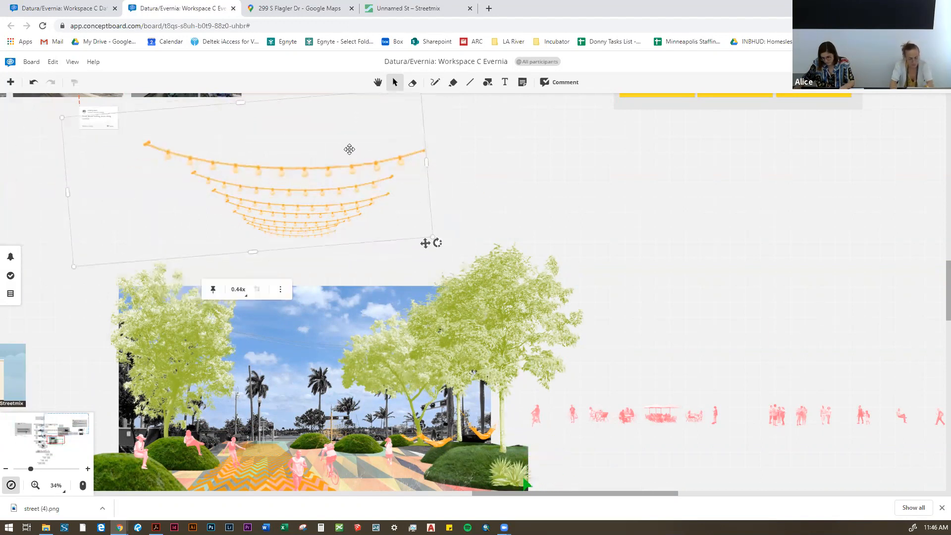
# Step: Move the rearranged string lights back onto the collage, spanning the sky between the left and right trees
pyautogui.scroll(-5, 524, 156)
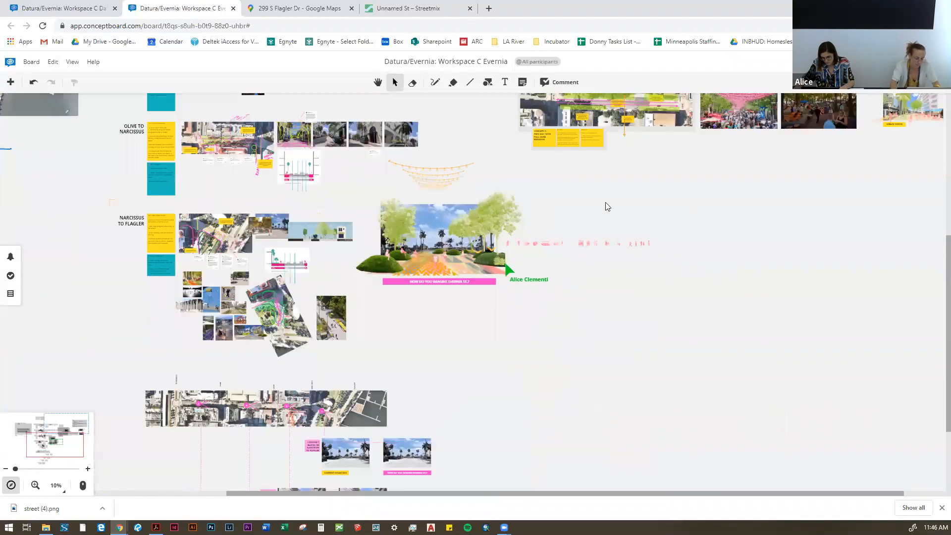
pyautogui.moveTo(609, 231); pyautogui.dragTo(596, 149)
pyautogui.scroll(-3, 574, 233)
pyautogui.moveTo(563, 250); pyautogui.dragTo(520, 299)
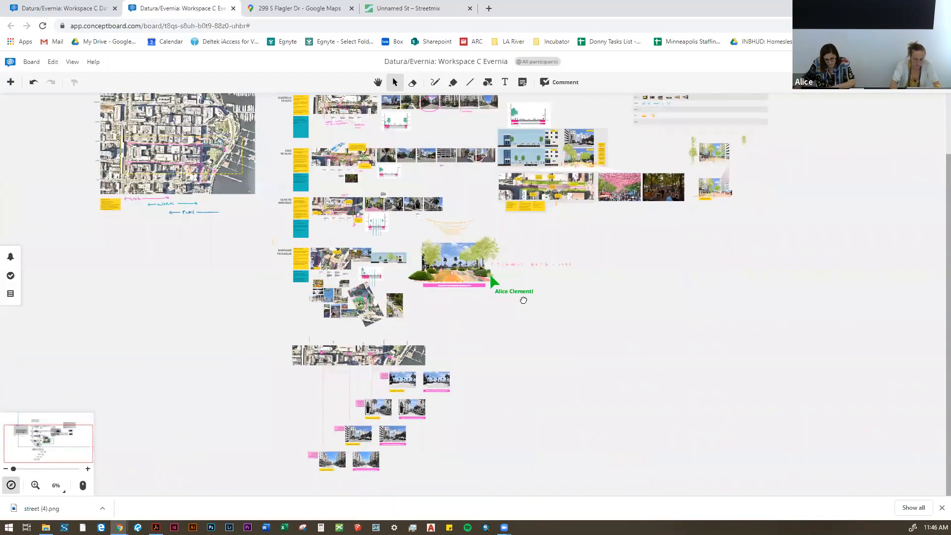
pyautogui.scroll(5, 344, 284)
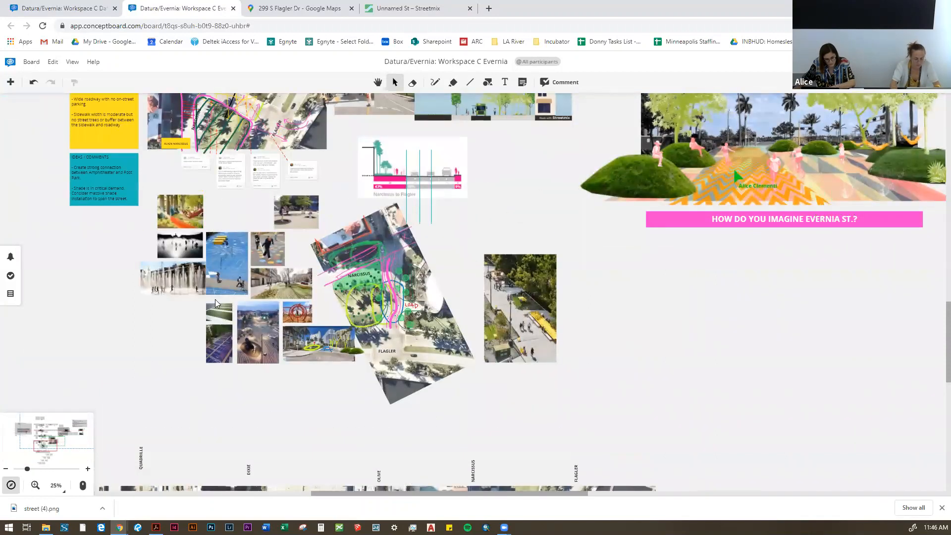
pyautogui.scroll(-4, 146, 350)
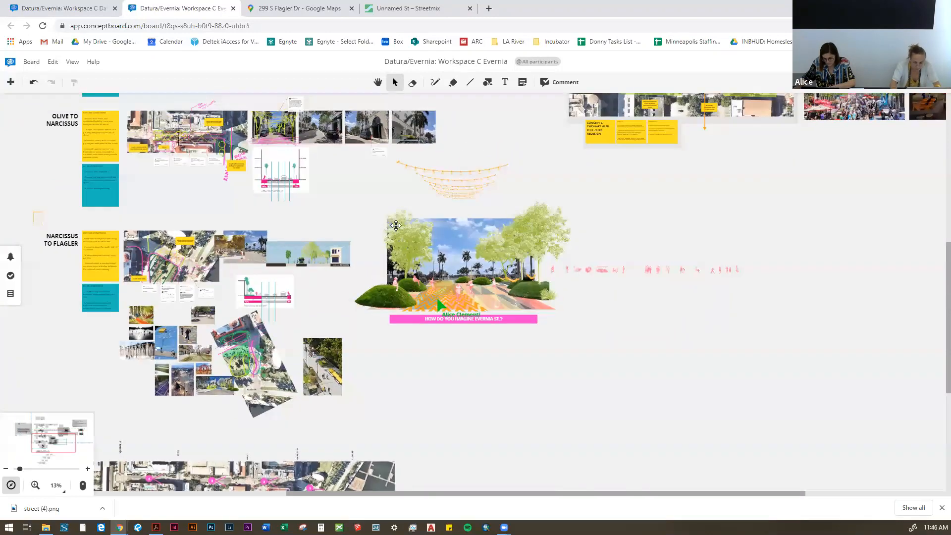
pyautogui.scroll(3, 395, 225)
pyautogui.click(500, 153)
pyautogui.moveTo(500, 153); pyautogui.dragTo(510, 245)
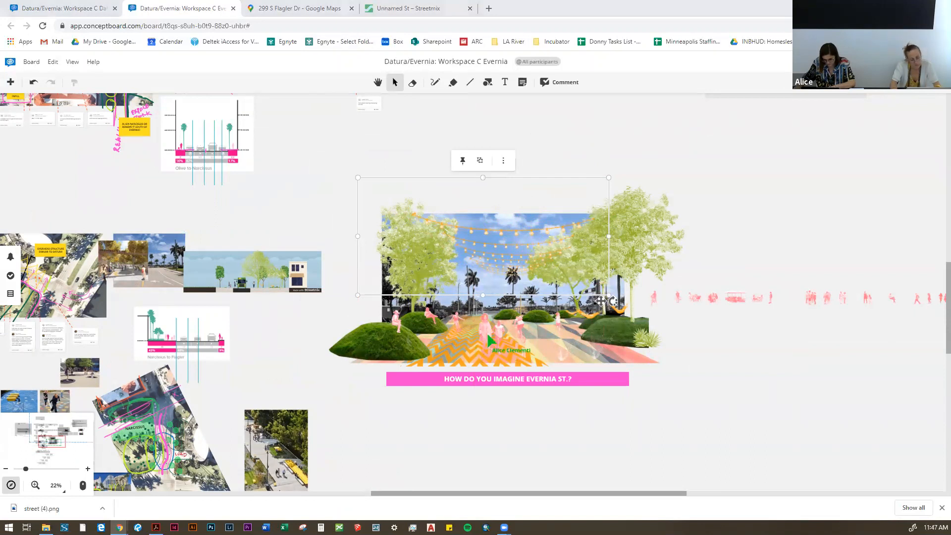
# Step: Move the Streetmix section with its overlaid trees to the right, clear of the neighbouring street photo
pyautogui.click(319, 367)
pyautogui.scroll(-2, 317, 365)
pyautogui.scroll(3, 268, 302)
pyautogui.click(268, 302)
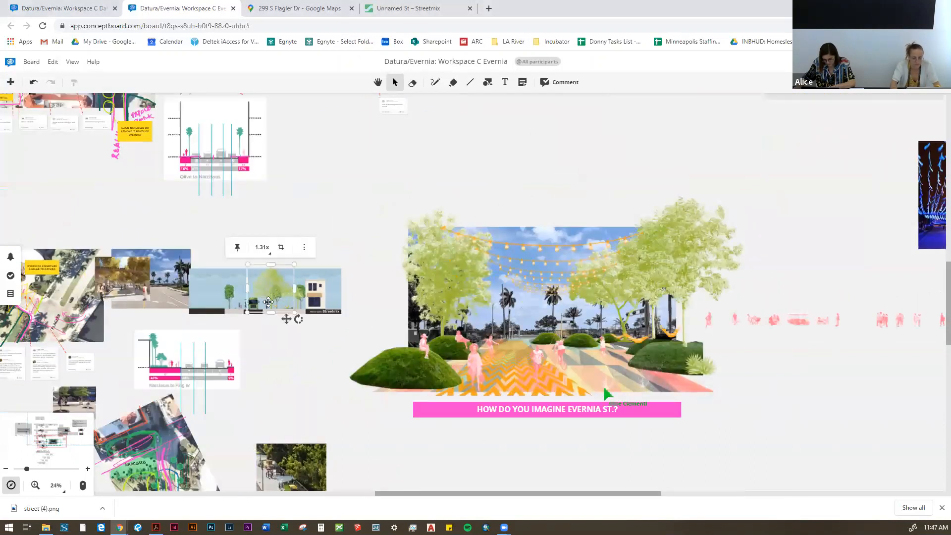
pyautogui.scroll(5, 267, 301)
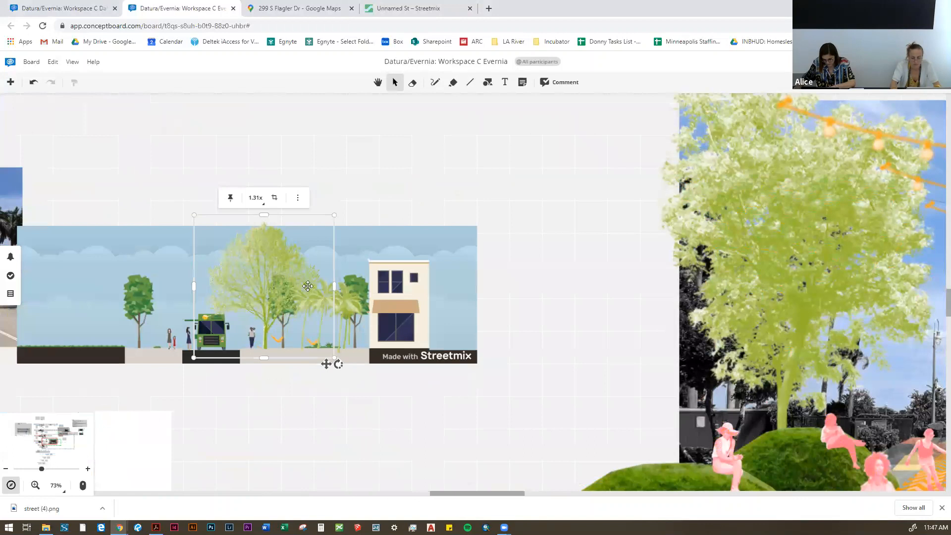
pyautogui.scroll(-1, 475, 220)
pyautogui.moveTo(493, 208); pyautogui.dragTo(70, 380)
pyautogui.moveTo(140, 304); pyautogui.dragTo(220, 293)
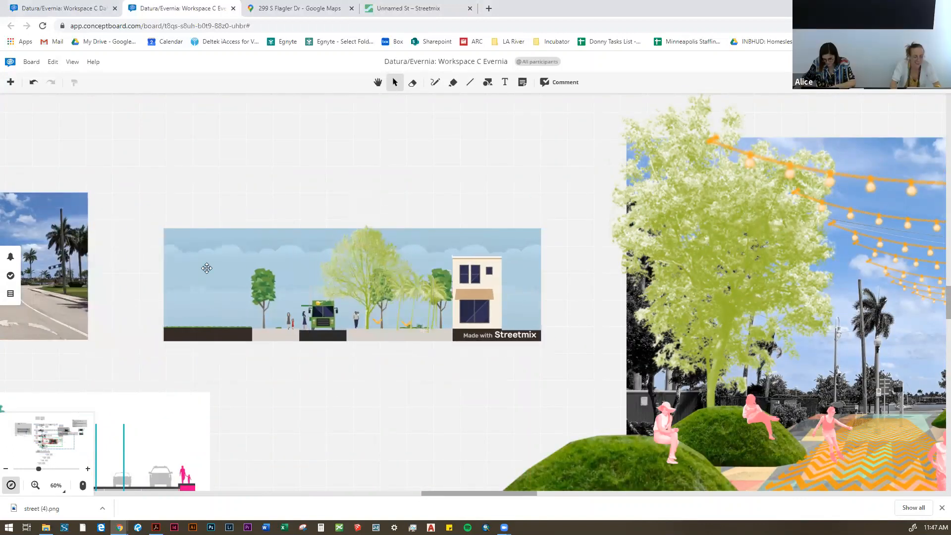
pyautogui.scroll(-2, 218, 289)
pyautogui.scroll(-1, 465, 333)
pyautogui.scroll(-1, 365, 336)
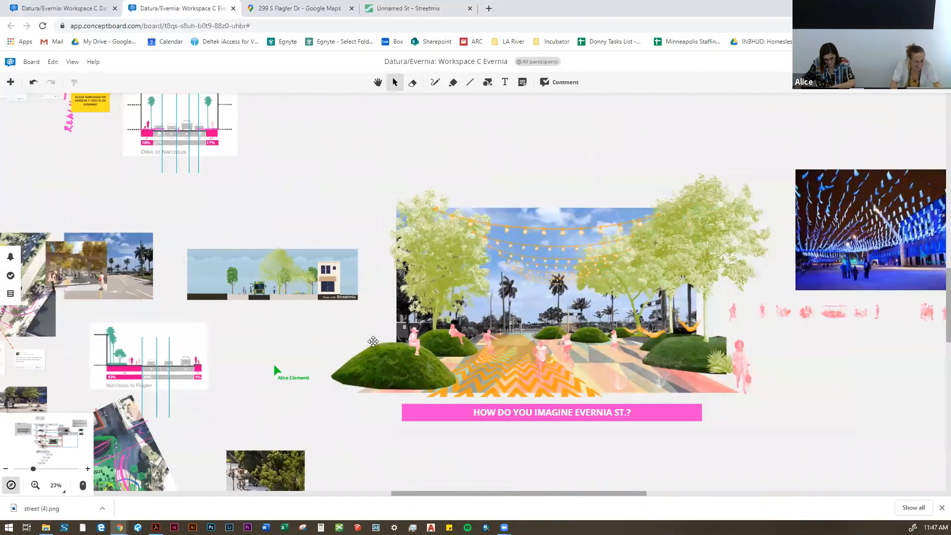
pyautogui.scroll(5, 371, 342)
pyautogui.moveTo(302, 380); pyautogui.dragTo(294, 464)
pyautogui.scroll(-6, 294, 460)
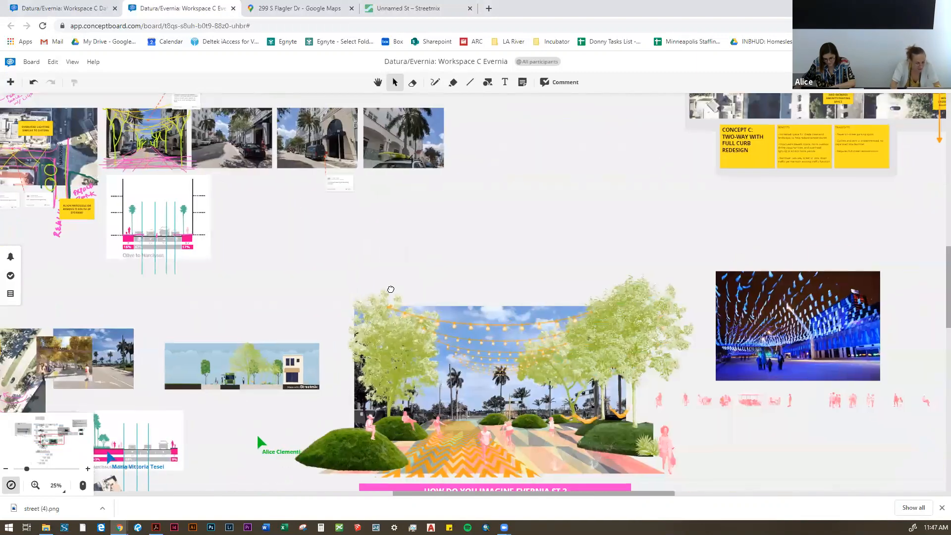
pyautogui.scroll(3, 252, 335)
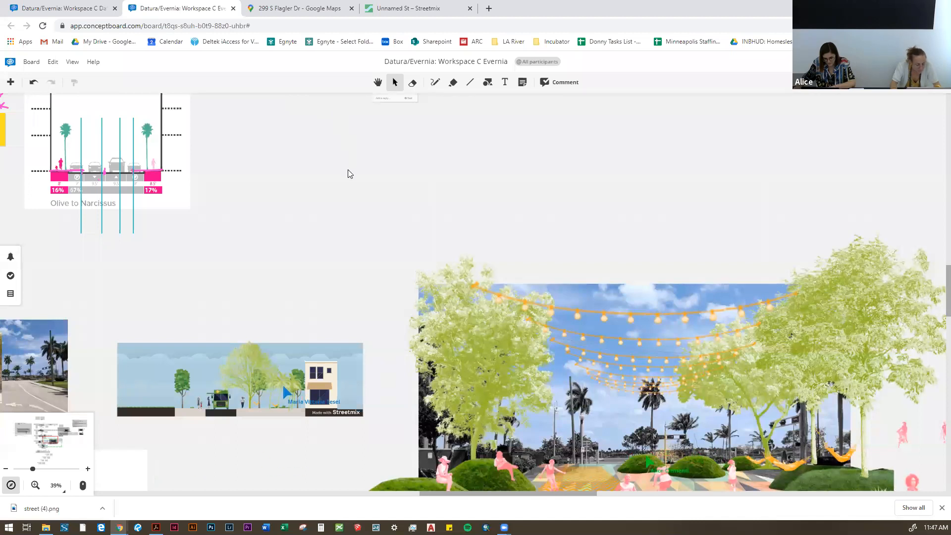
# Step: Switch to the Streetmix street and close the image export dialog
pyautogui.click(408, 9)
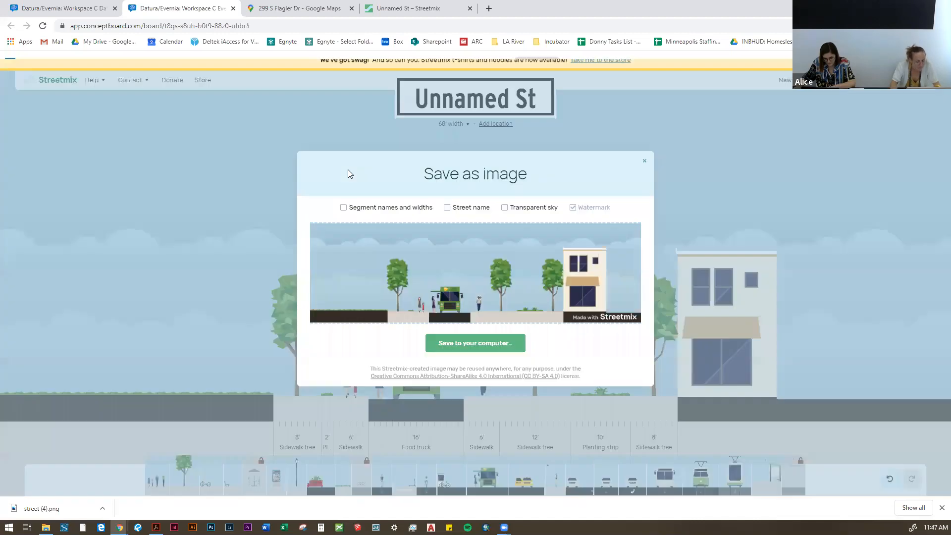
pyautogui.click(646, 162)
pyautogui.moveTo(662, 188)
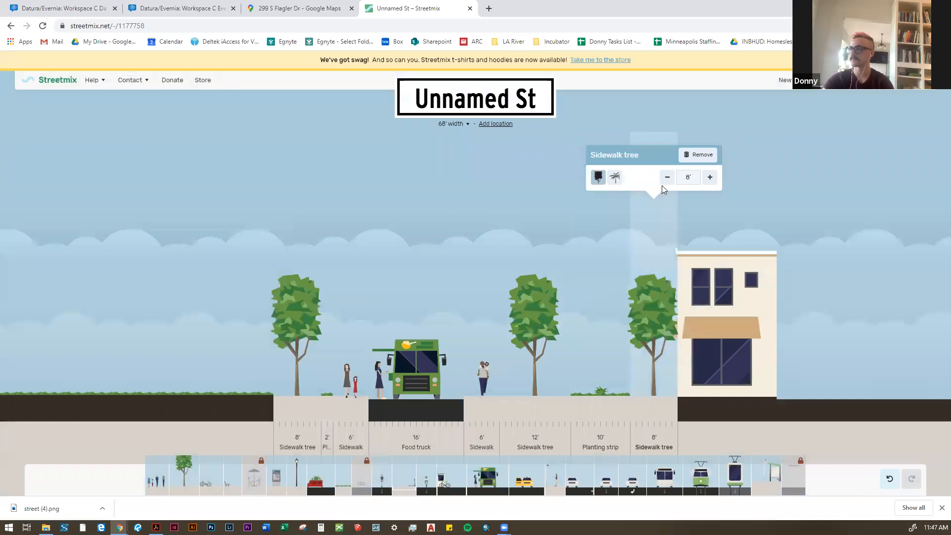
pyautogui.click(685, 158)
pyautogui.moveTo(621, 350)
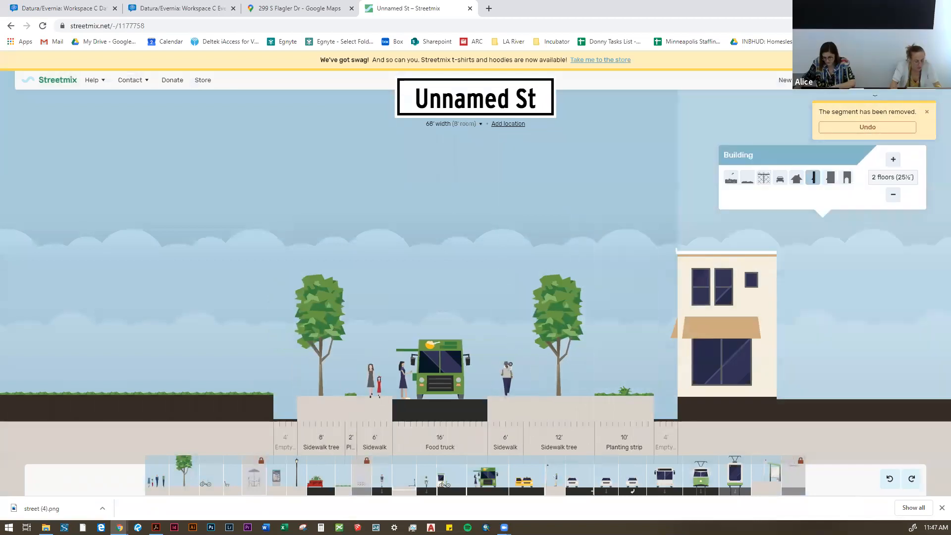
pyautogui.click(878, 128)
# Step: Remove the 10' planting strip and the 12' sidewalk tree segment from the street
pyautogui.moveTo(584, 412)
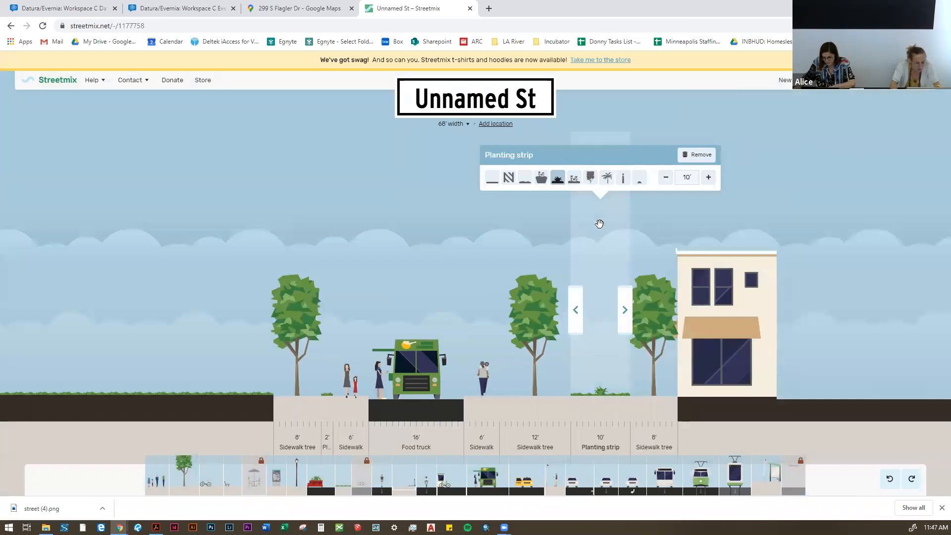
pyautogui.click(696, 155)
pyautogui.moveTo(574, 199)
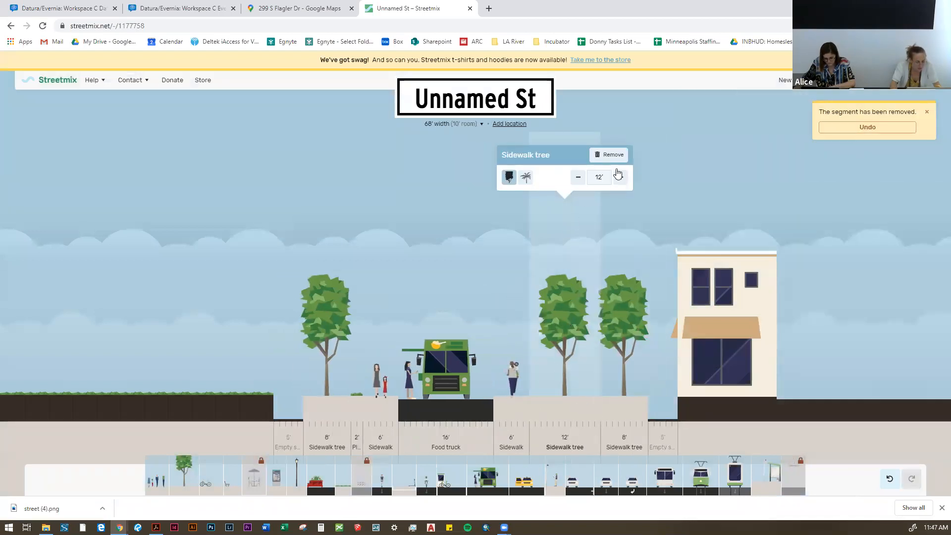
pyautogui.click(611, 155)
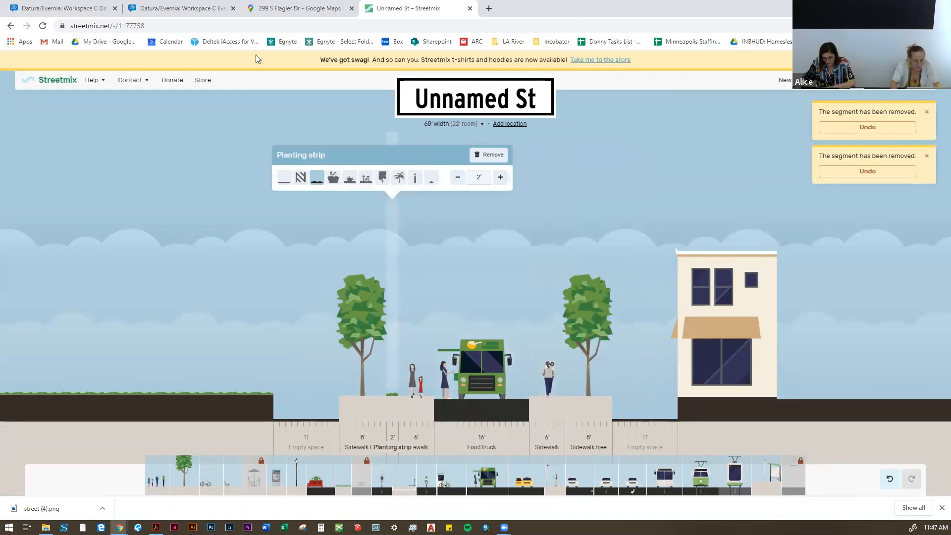
# Step: Return to the Conceptboard workspace and examine the Narcissus to Flagler section alongside the collage
pyautogui.click(178, 8)
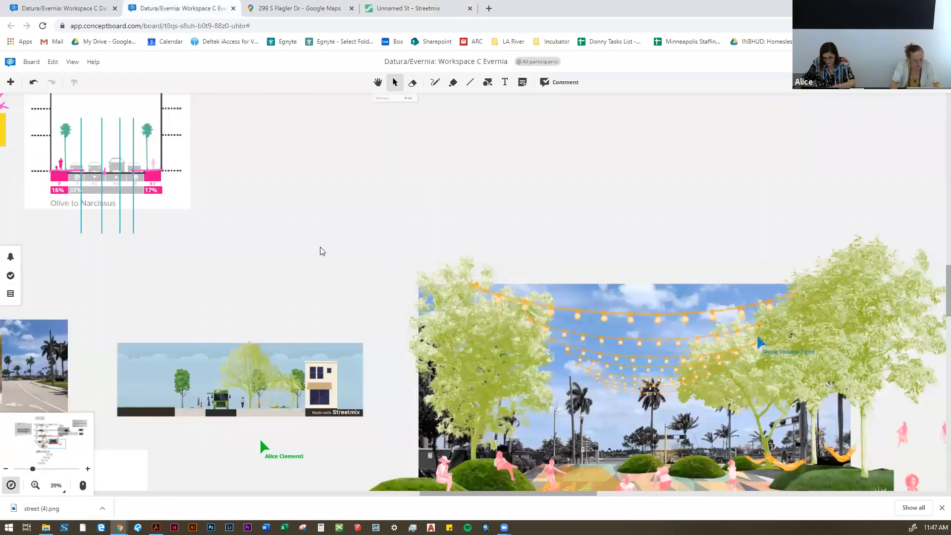
pyautogui.scroll(-4, 345, 273)
pyautogui.scroll(5, 100, 176)
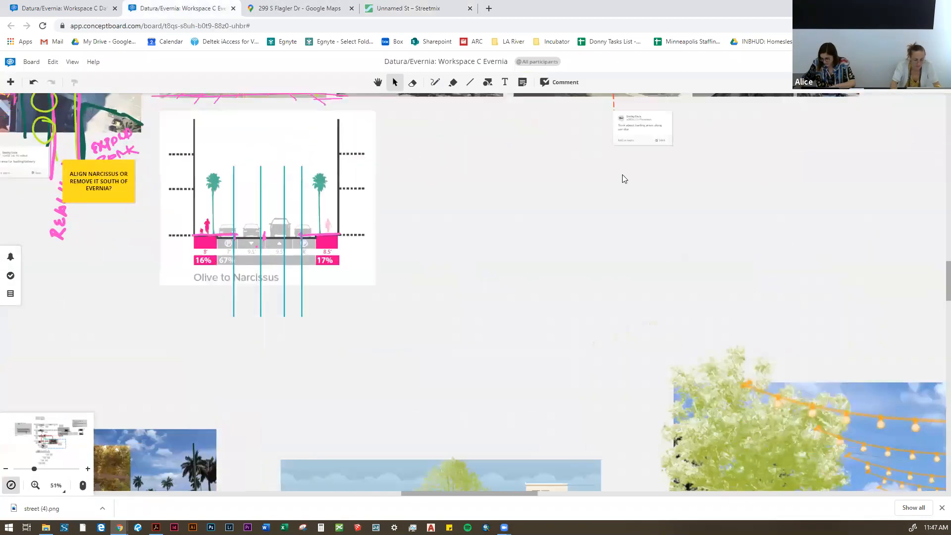
pyautogui.scroll(-4, 622, 175)
pyautogui.scroll(5, 525, 366)
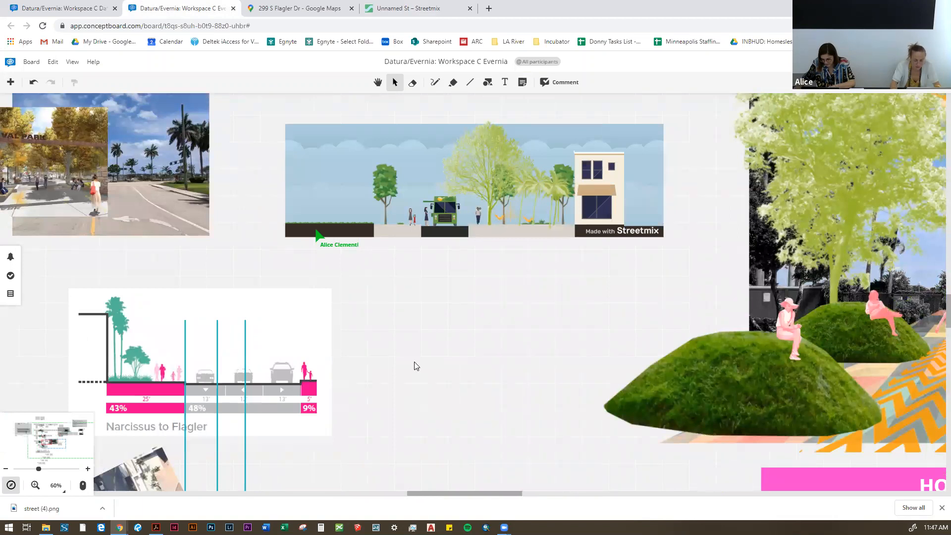
pyautogui.scroll(-1, 414, 363)
pyautogui.moveTo(465, 332); pyautogui.dragTo(390, 353)
pyautogui.scroll(3, 388, 262)
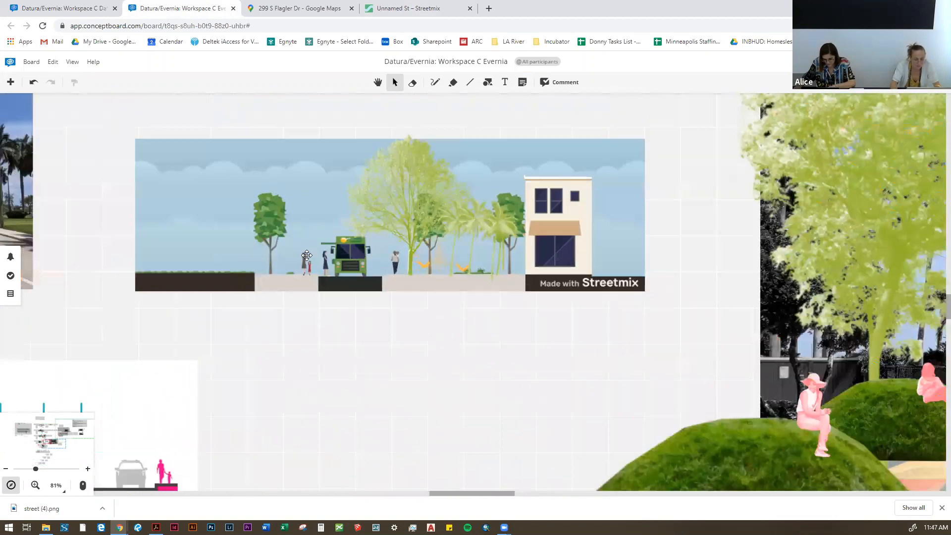
pyautogui.scroll(-4, 152, 243)
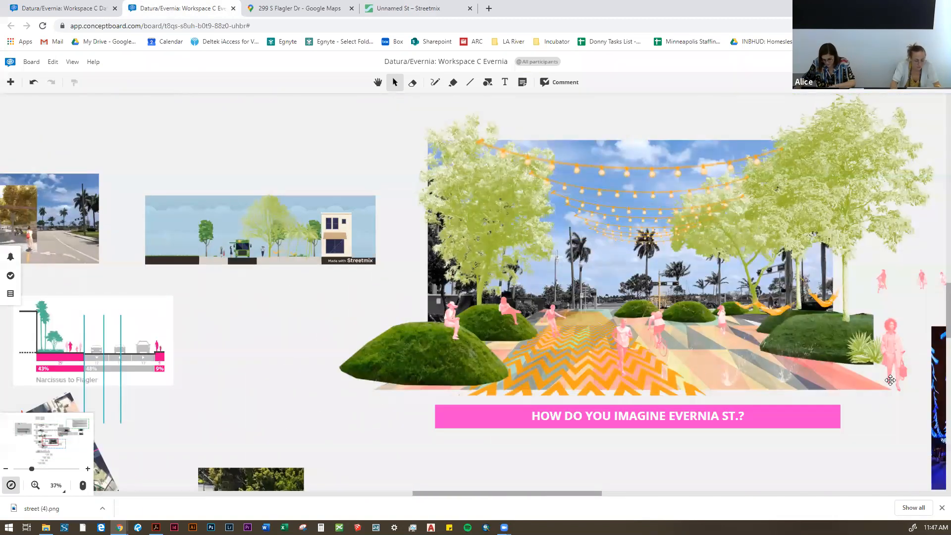
# Step: Copy the collage's multicoloured geometric ground and paste the copy over the Streetmix section
pyautogui.click(890, 380)
pyautogui.click(856, 391)
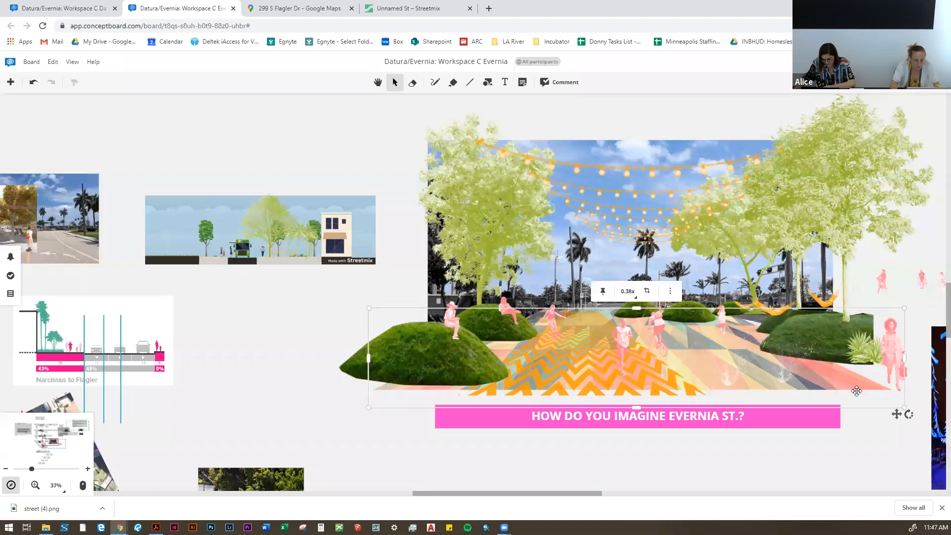
pyautogui.scroll(-2, 857, 393)
pyautogui.scroll(8, 382, 315)
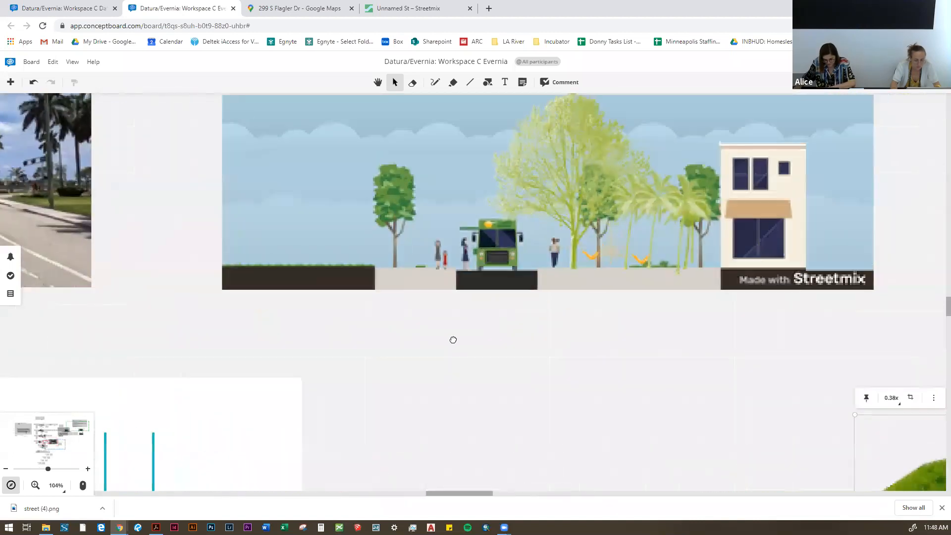
pyautogui.scroll(-8, 484, 173)
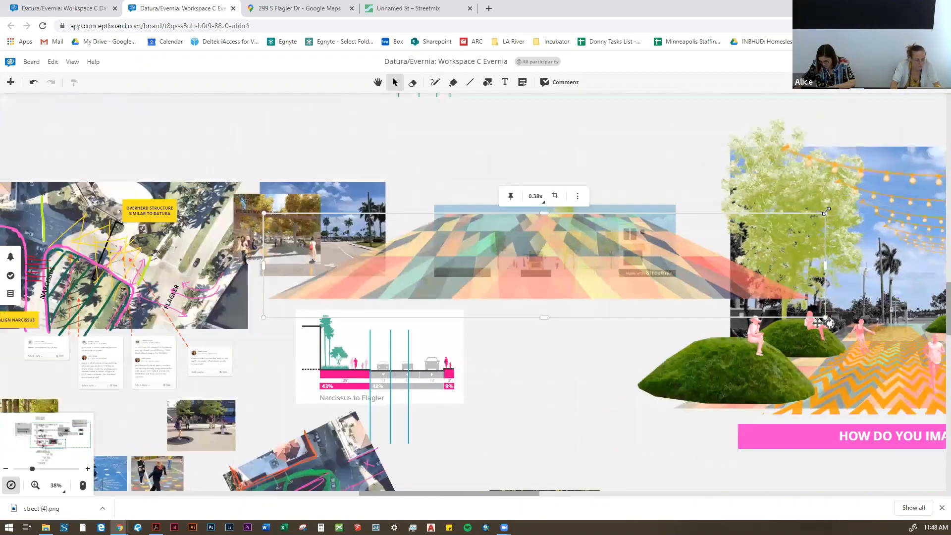
# Step: Shrink and flatten the copied ground into a thin strip along the base of the Streetmix section
pyautogui.scroll(3, 825, 211)
pyautogui.moveTo(825, 213); pyautogui.dragTo(392, 293)
pyautogui.moveTo(178, 333); pyautogui.dragTo(382, 335)
pyautogui.scroll(5, 423, 344)
pyautogui.moveTo(420, 366); pyautogui.dragTo(436, 278)
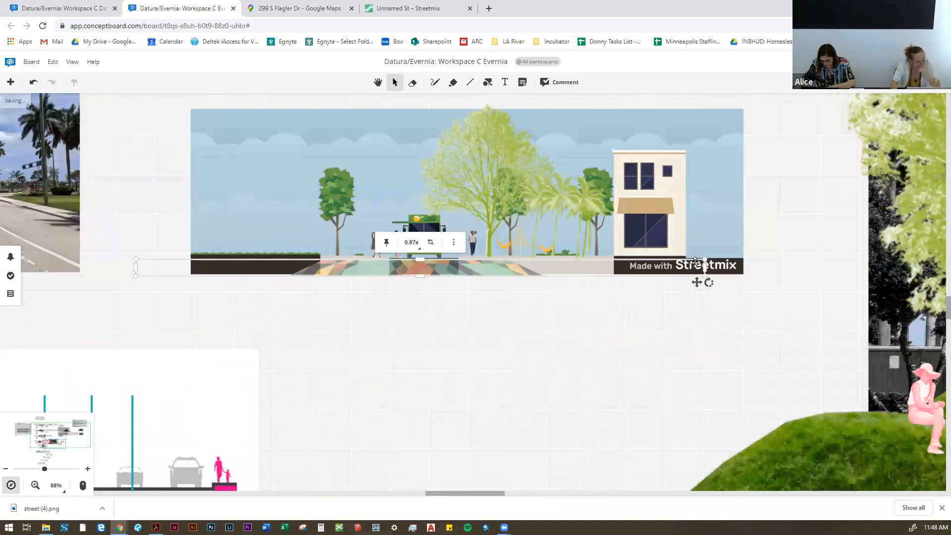
# Step: Resize the ground strip and reposition it across the pavement band of the section
pyautogui.scroll(3, 700, 282)
pyautogui.moveTo(705, 260); pyautogui.dragTo(760, 234)
pyautogui.moveTo(722, 267); pyautogui.dragTo(373, 268)
pyautogui.scroll(-4, 355, 296)
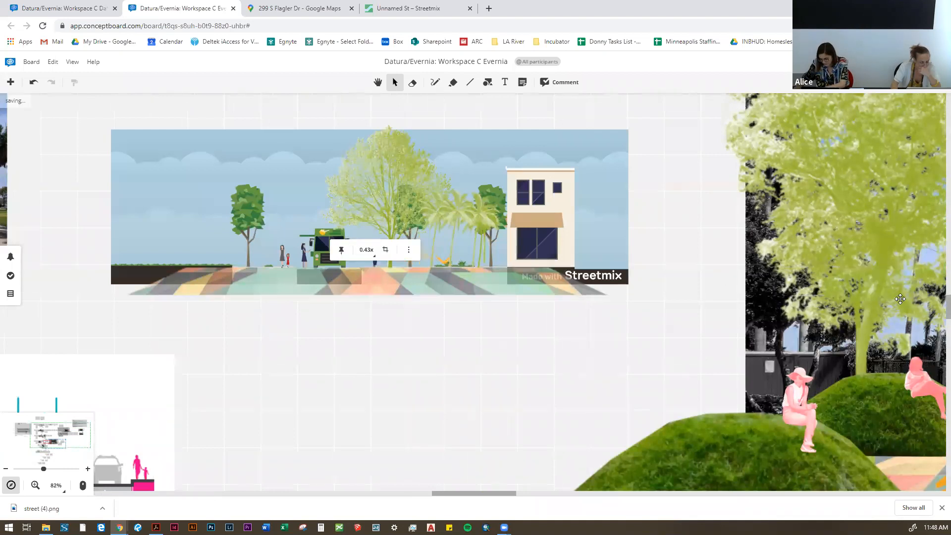
# Step: Crop both ends of the ground strip so it sits between the planted area and the building
pyautogui.moveTo(627, 268); pyautogui.dragTo(382, 271)
pyautogui.moveTo(449, 275)
pyautogui.mouseDown()
pyautogui.moveTo(465, 272)
pyautogui.moveTo(432, 269)
pyautogui.mouseUp()
pyautogui.scroll(-4, 273, 306)
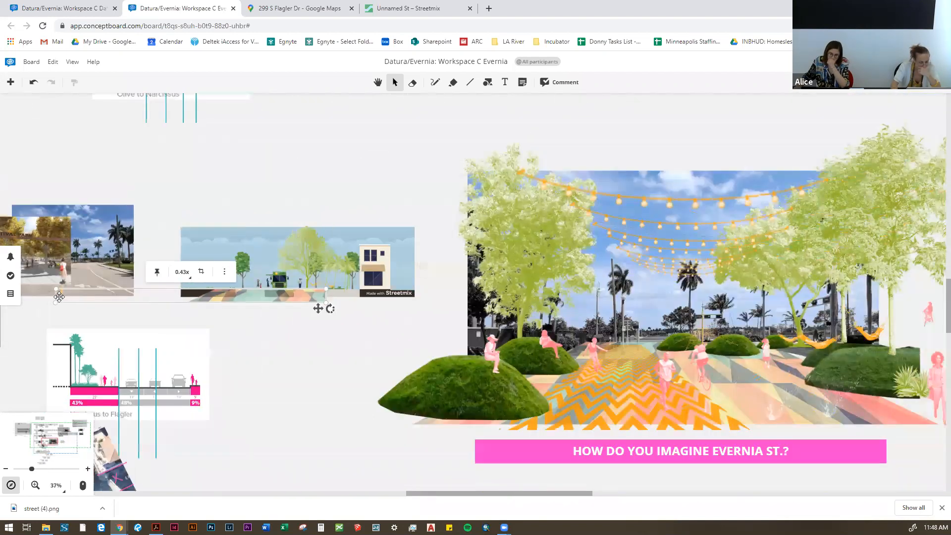
pyautogui.scroll(2, 59, 292)
pyautogui.moveTo(52, 305); pyautogui.dragTo(323, 304)
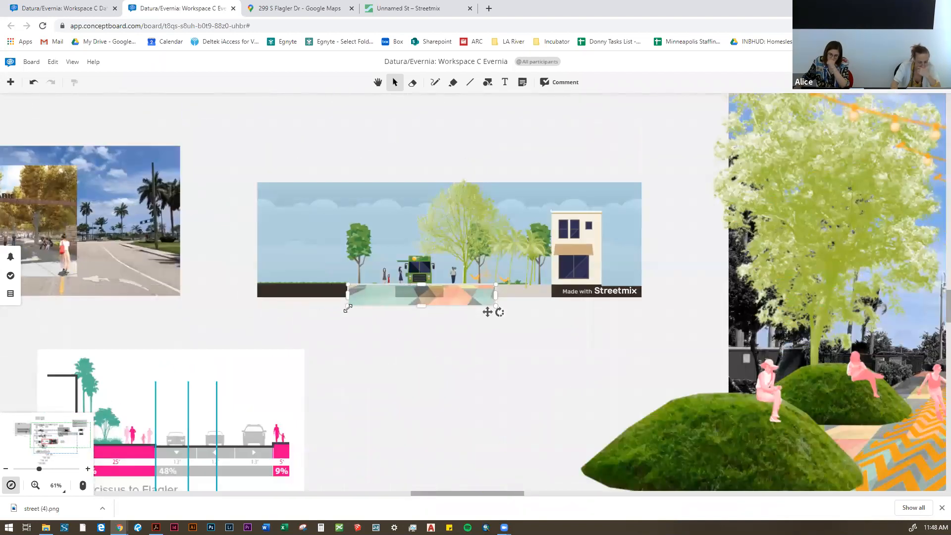
# Step: Fit the ground strip's height to the section's pavement band and extend its right end to the building edge
pyautogui.scroll(3, 419, 304)
pyautogui.moveTo(421, 304); pyautogui.dragTo(424, 290)
pyautogui.click(350, 307)
pyautogui.scroll(-3, 391, 299)
pyautogui.scroll(2, 426, 301)
pyautogui.click(398, 277)
pyautogui.scroll(2, 415, 278)
pyautogui.moveTo(428, 282); pyautogui.dragTo(544, 279)
pyautogui.click(366, 350)
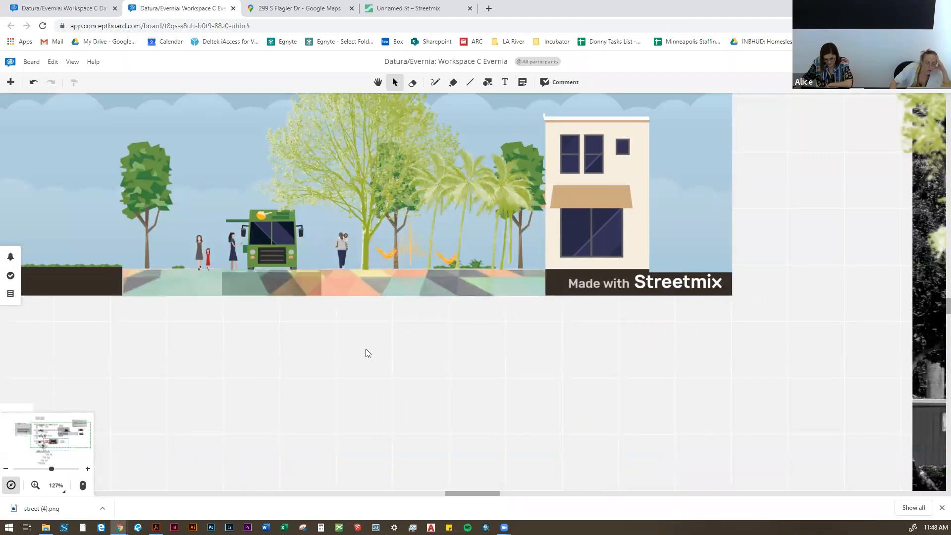
# Step: Look over the patterned section, the Evernia St. collage and the board's library of grounds, furniture, shops and shade elements
pyautogui.scroll(-2, 326, 350)
pyautogui.moveTo(389, 347); pyautogui.dragTo(371, 353)
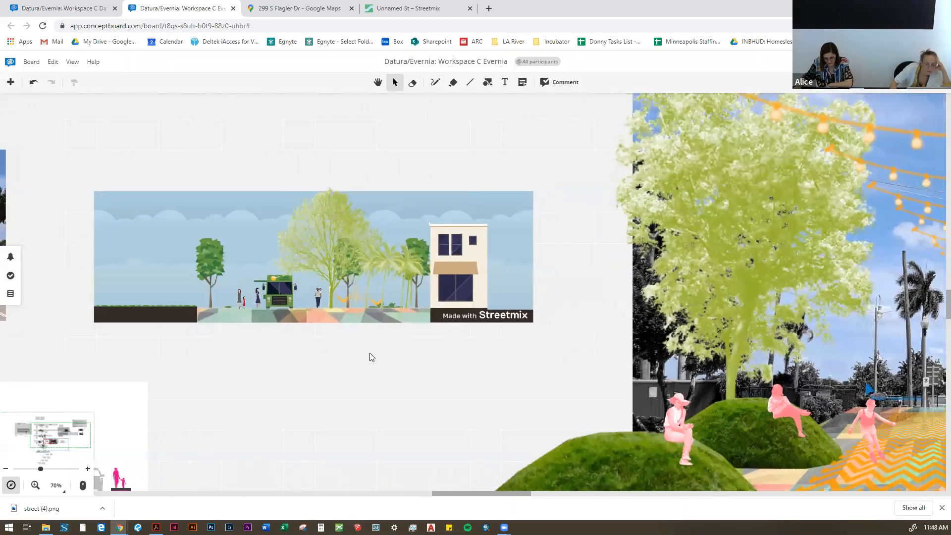
pyautogui.scroll(-1, 234, 309)
pyautogui.scroll(-3, 247, 304)
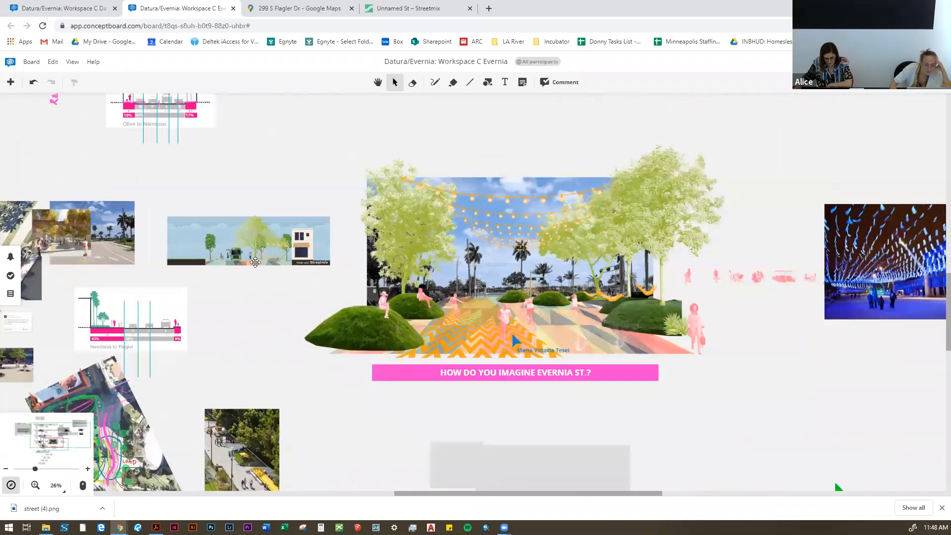
pyautogui.scroll(-2, 255, 262)
pyautogui.moveTo(773, 341); pyautogui.dragTo(550, 407)
pyautogui.scroll(-2, 529, 402)
pyautogui.scroll(5, 835, 228)
pyautogui.moveTo(758, 253); pyautogui.dragTo(533, 399)
pyautogui.scroll(-6, 533, 400)
pyautogui.scroll(5, 545, 168)
pyautogui.scroll(3, 359, 304)
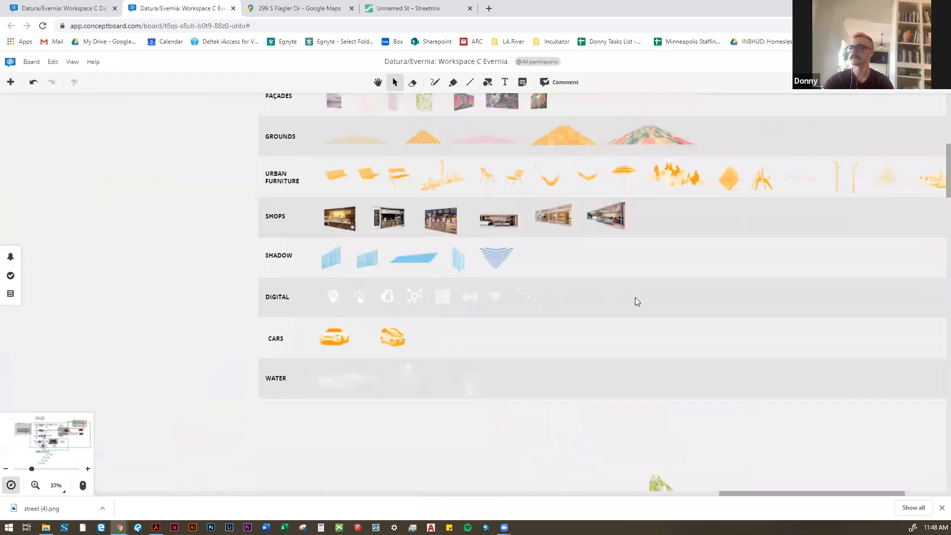
pyautogui.scroll(-5, 635, 300)
pyautogui.scroll(-2, 424, 312)
pyautogui.moveTo(636, 170); pyautogui.dragTo(931, 20)
pyautogui.moveTo(470, 333); pyautogui.dragTo(435, 220)
pyautogui.scroll(2, 522, 322)
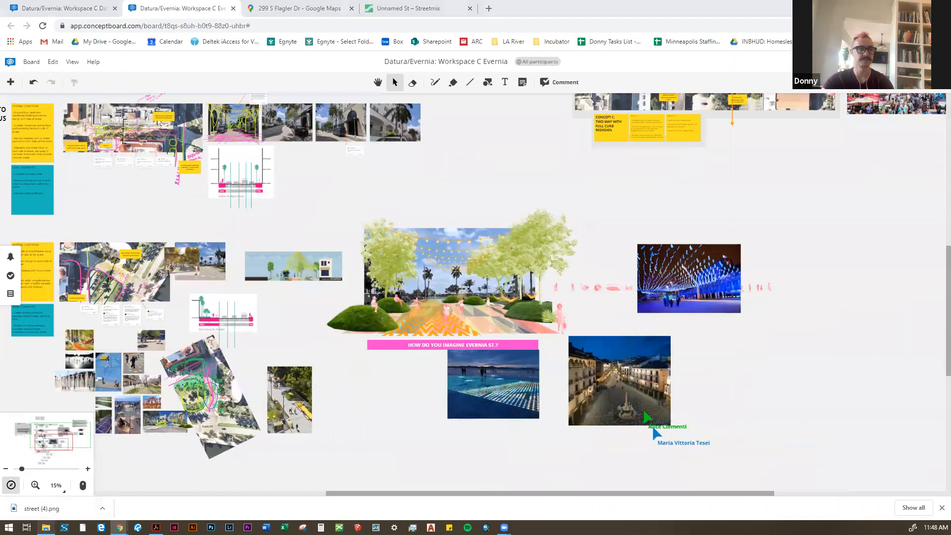